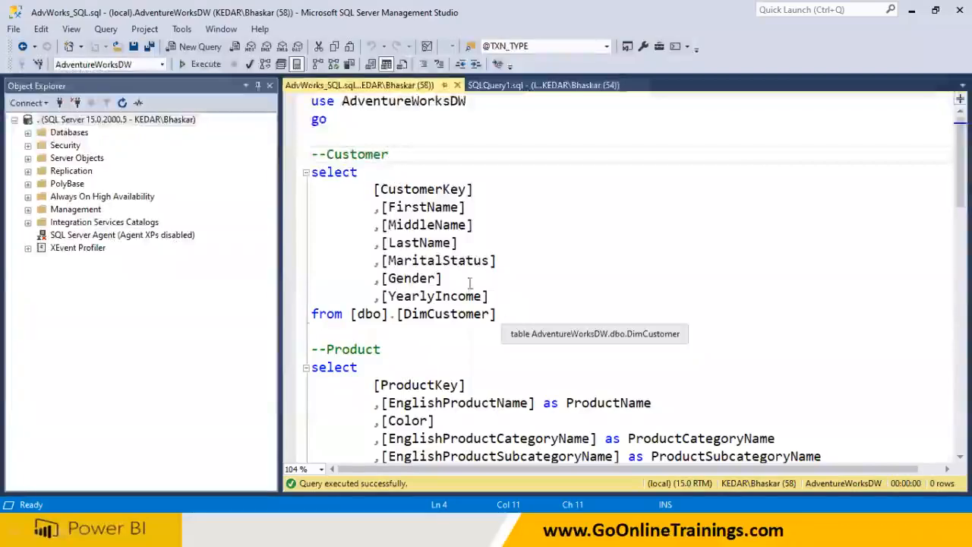
# Execute only the use AdventureWorksDW and go statements, and hide the results pane
pyautogui.moveTo(349, 122); pyautogui.dragTo(310, 101)
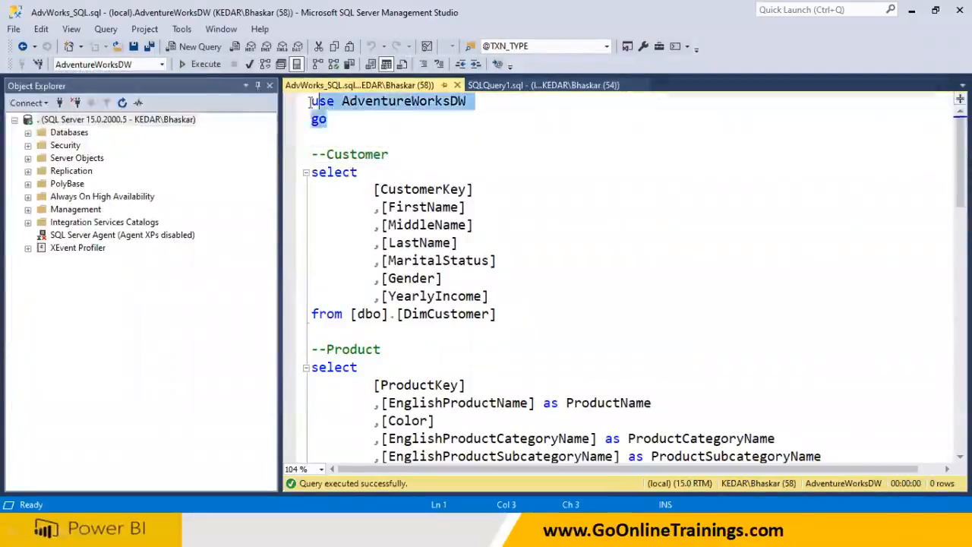
pyautogui.click(207, 65)
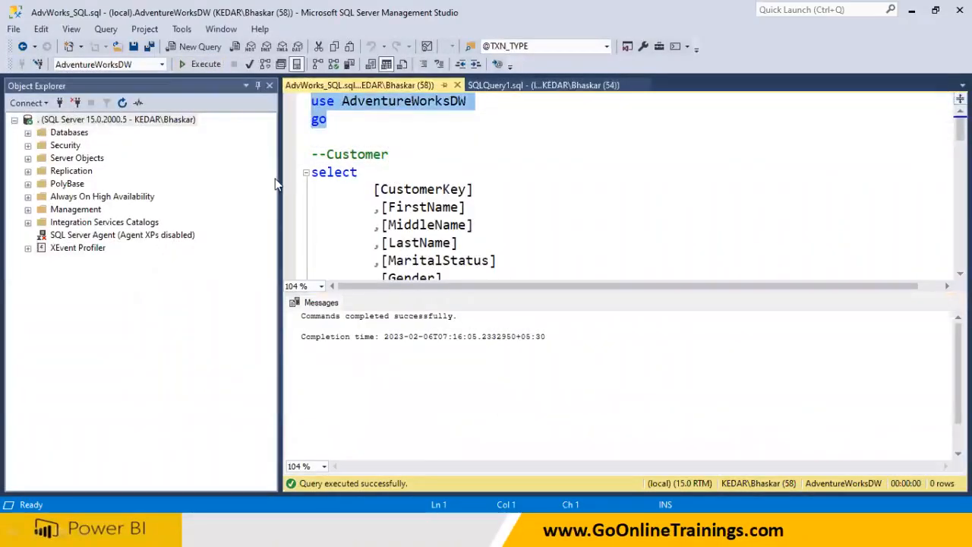
pyautogui.hotkey('ctrl', 'r')
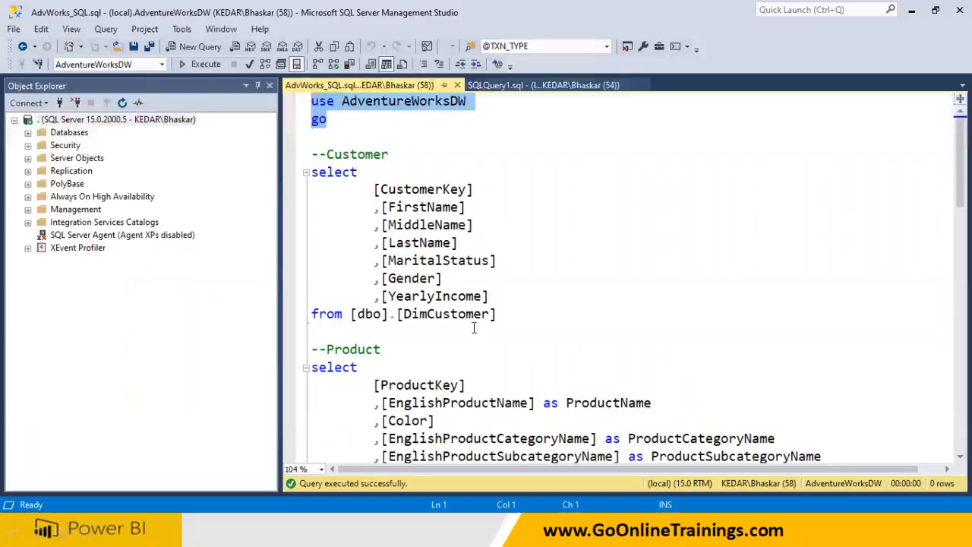
# Run only the Customer select query on DimCustomer and review its results
pyautogui.moveTo(503, 315); pyautogui.dragTo(273, 170)
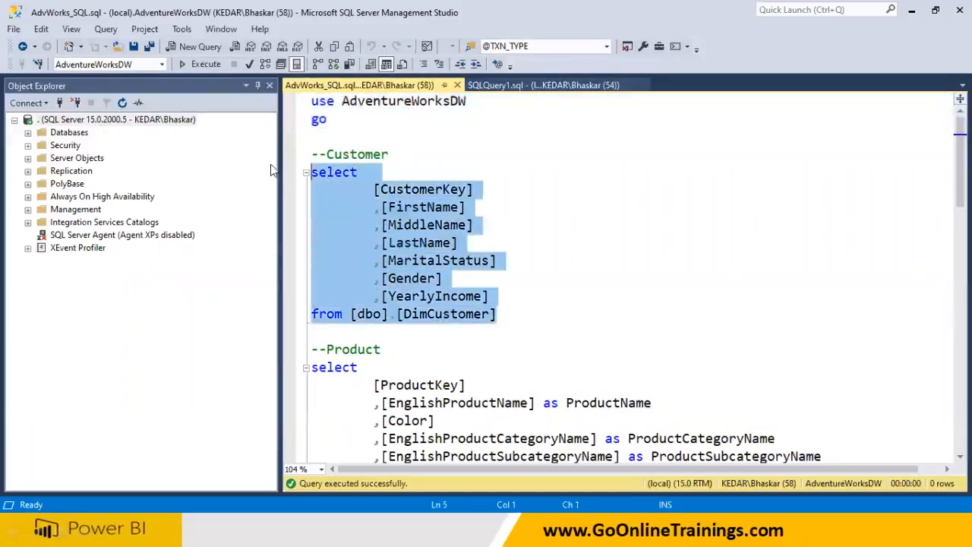
pyautogui.click(211, 66)
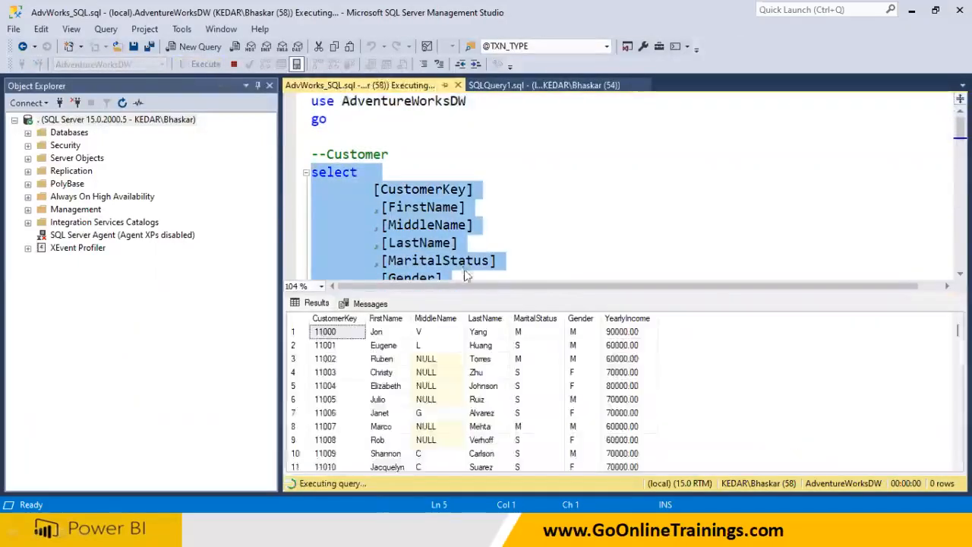
pyautogui.scroll(-2, 468, 254)
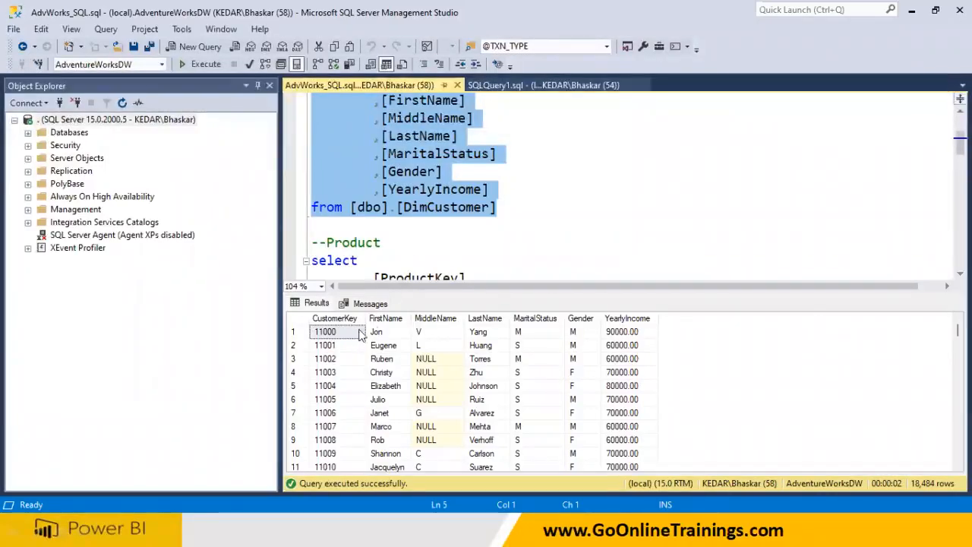
pyautogui.scroll(2, 455, 226)
pyautogui.scroll(-4, 454, 225)
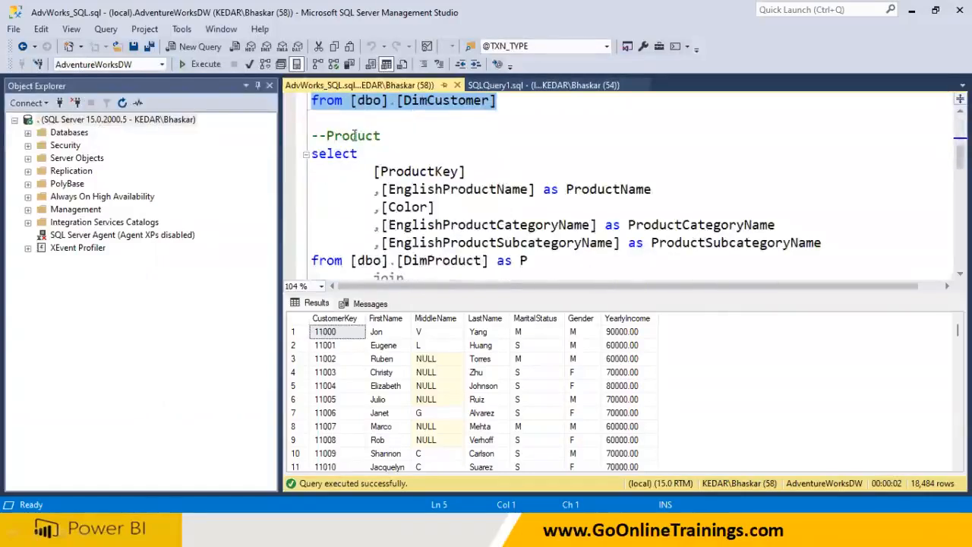
# Run only the Product select query that joins DimProduct, DimProductSubcategory and DimProductCategory
pyautogui.doubleClick(354, 135)
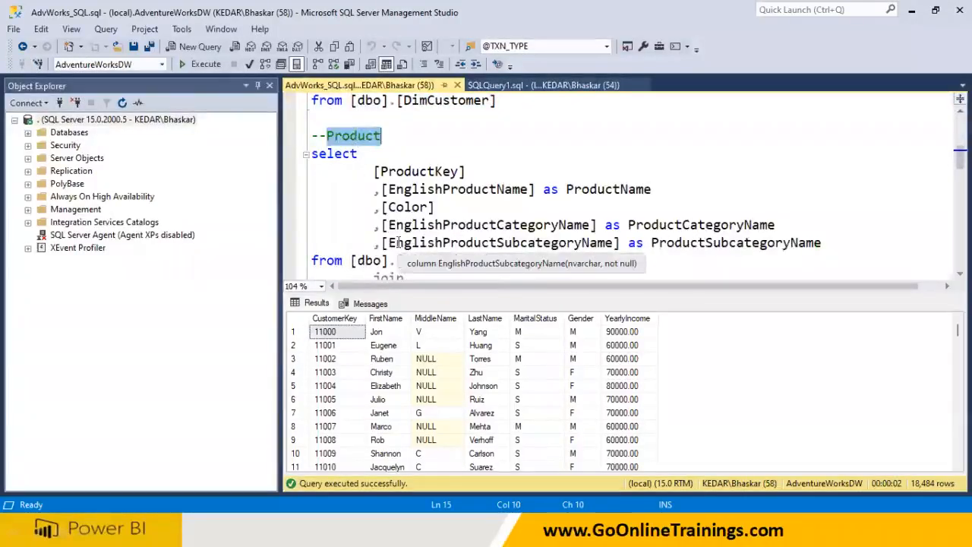
pyautogui.scroll(-1, 398, 242)
pyautogui.moveTo(428, 215); pyautogui.dragTo(505, 243)
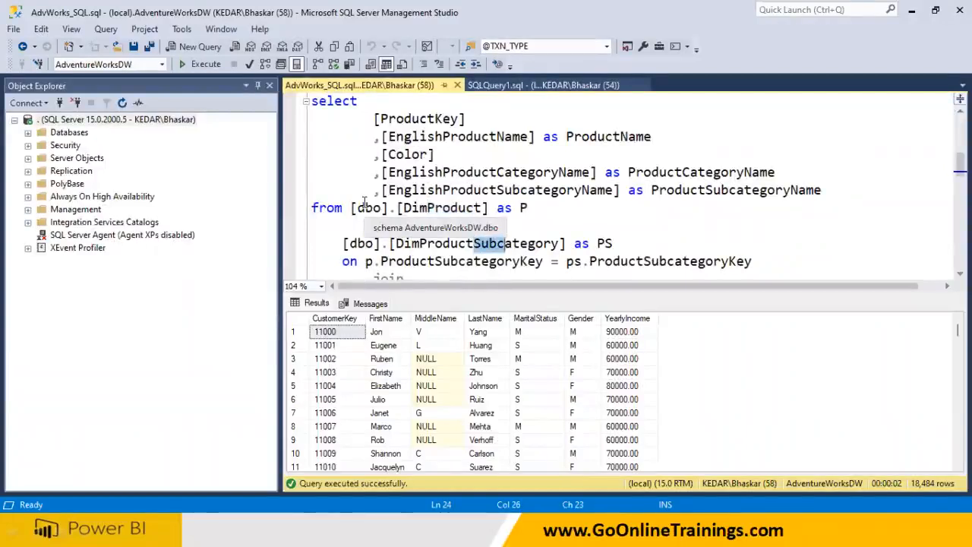
pyautogui.hotkey('ctrl', 'r')
pyautogui.scroll(1, 386, 278)
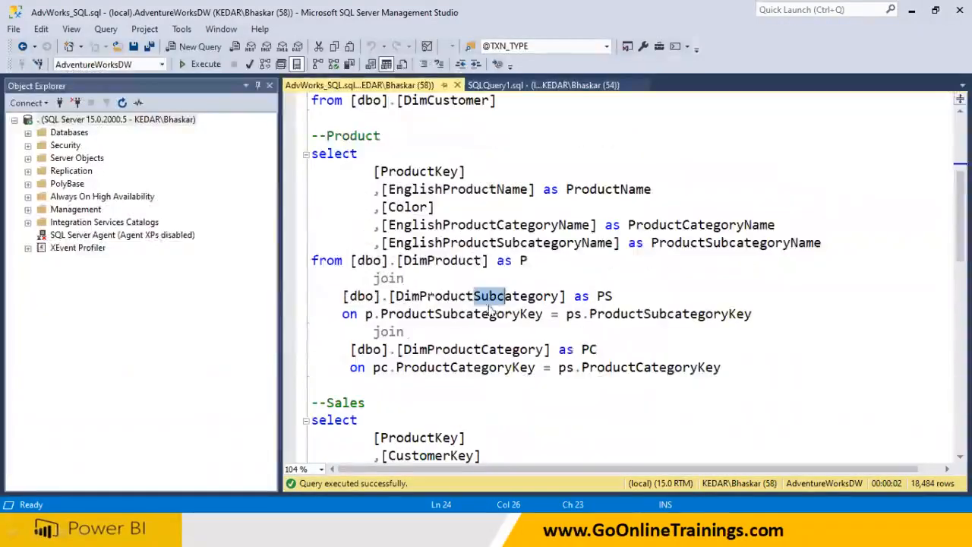
pyautogui.moveTo(729, 367); pyautogui.dragTo(274, 160)
pyautogui.click(219, 69)
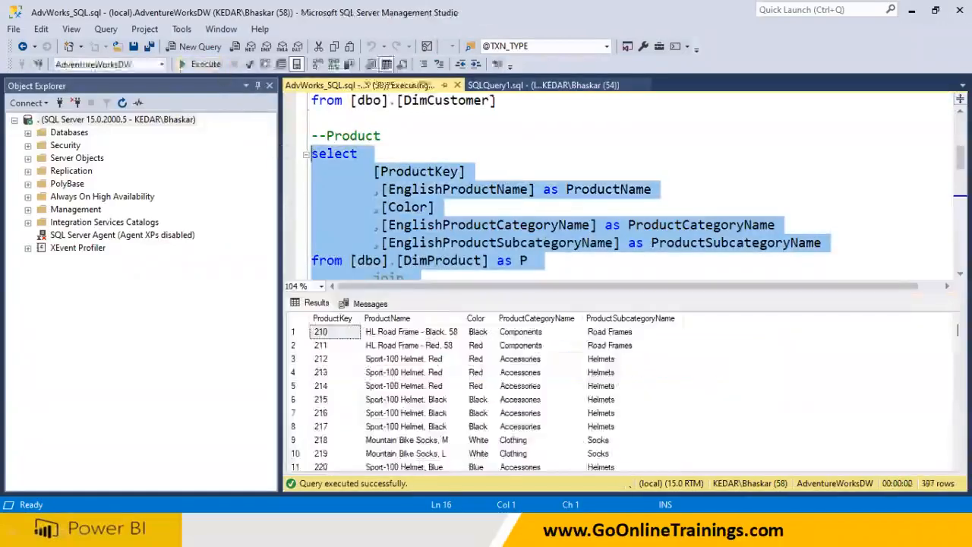
# Examine the Product result columns and the ProductCategoryName and ProductSubcategoryName aliases in the query text
pyautogui.click(332, 318)
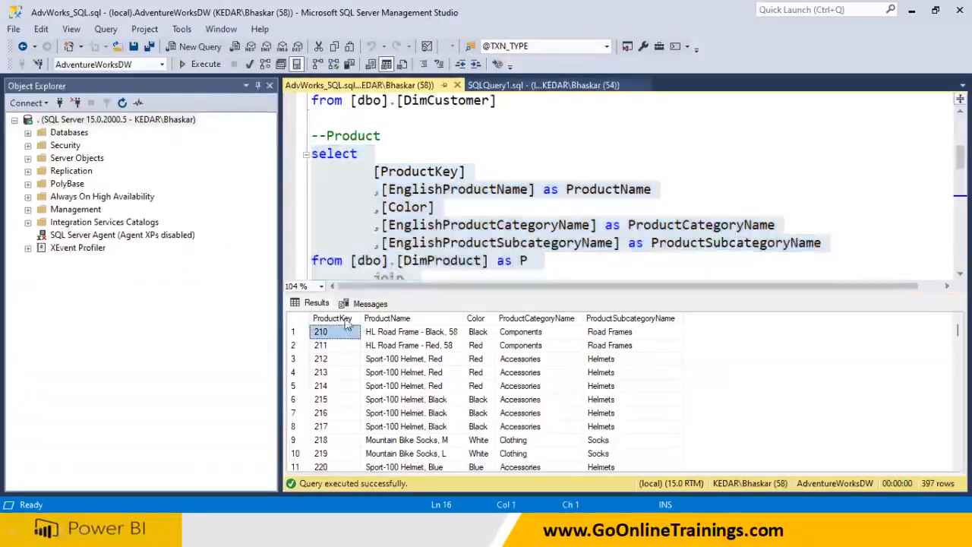
pyautogui.click(476, 318)
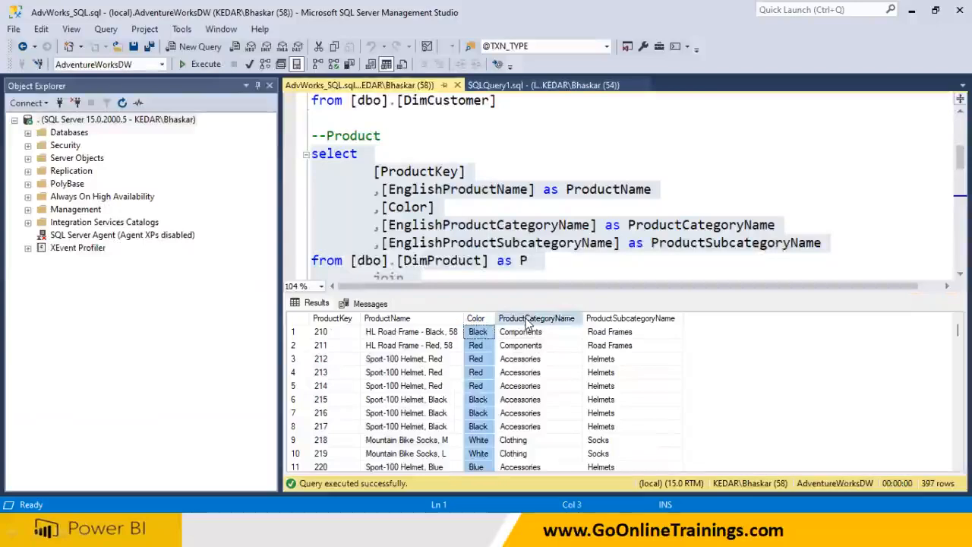
pyautogui.click(532, 320)
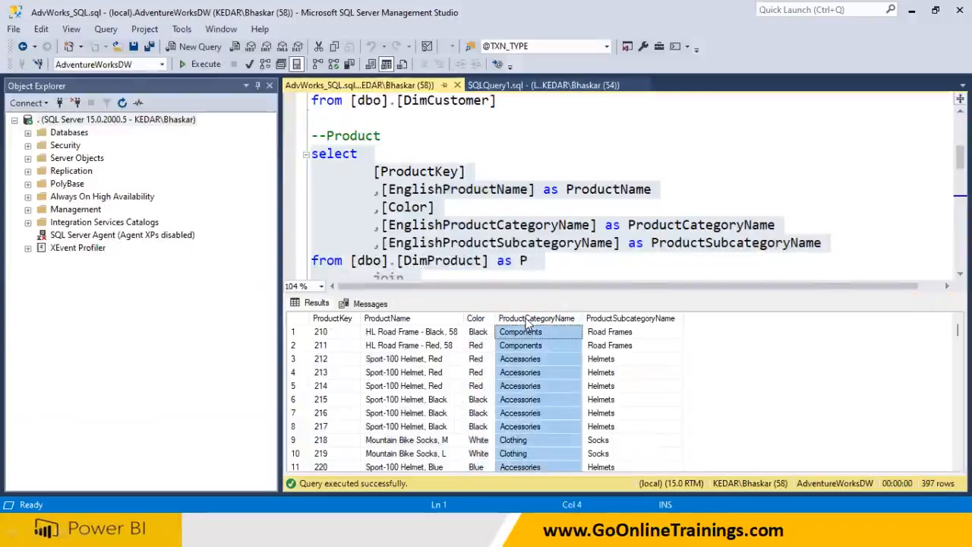
pyautogui.click(593, 320)
pyautogui.click(515, 260)
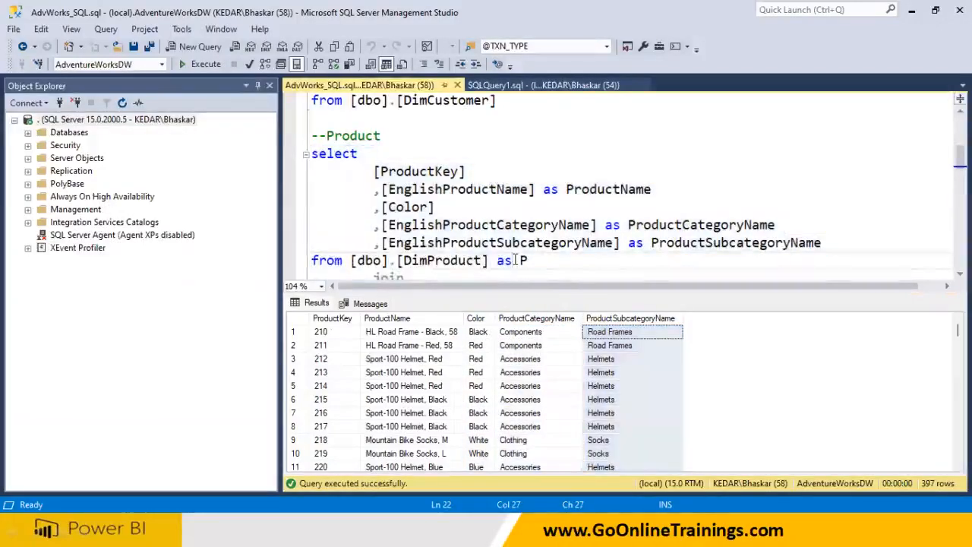
pyautogui.hotkey('ctrl', 'r')
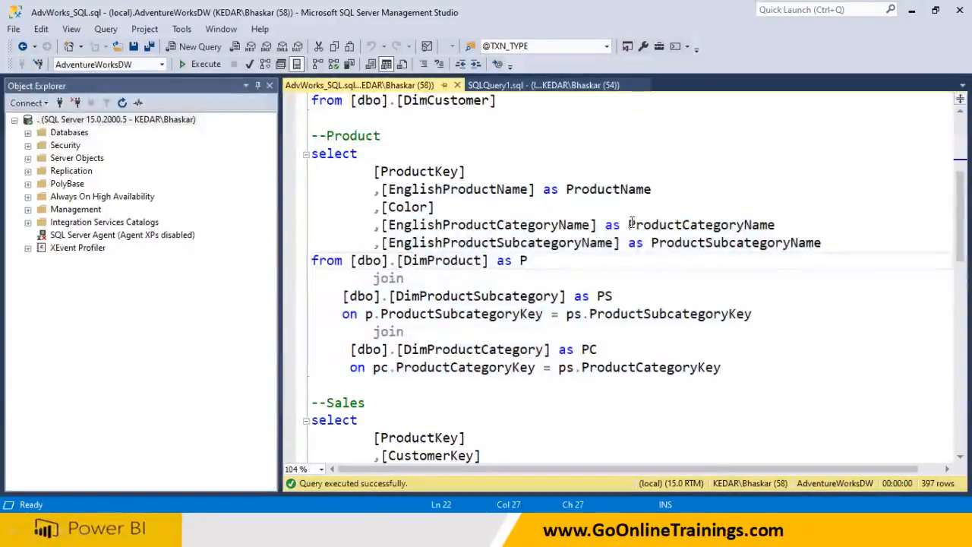
pyautogui.moveTo(630, 225); pyautogui.dragTo(779, 223)
pyautogui.moveTo(652, 243); pyautogui.dragTo(824, 243)
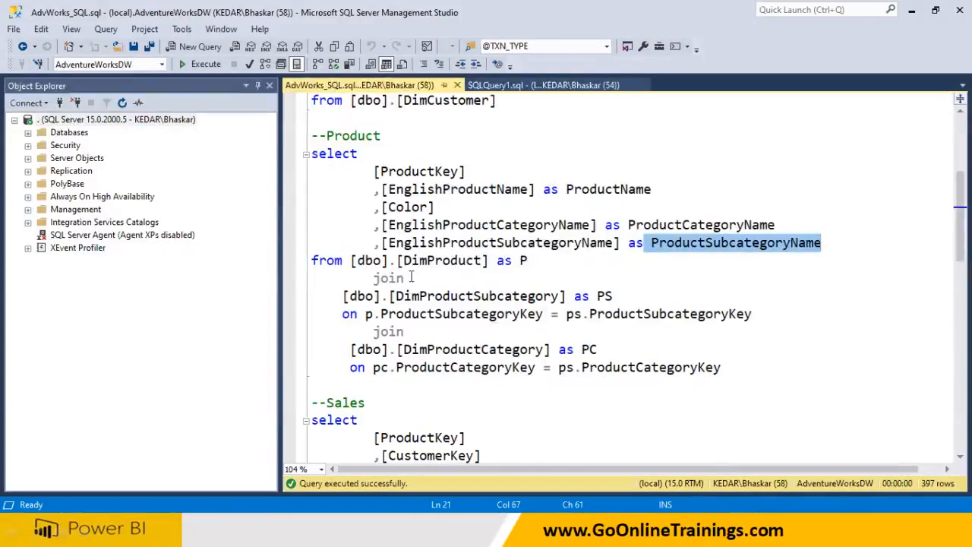
# Review the Customer query's column list, especially the FirstName, MiddleName and LastName columns
pyautogui.scroll(3, 411, 279)
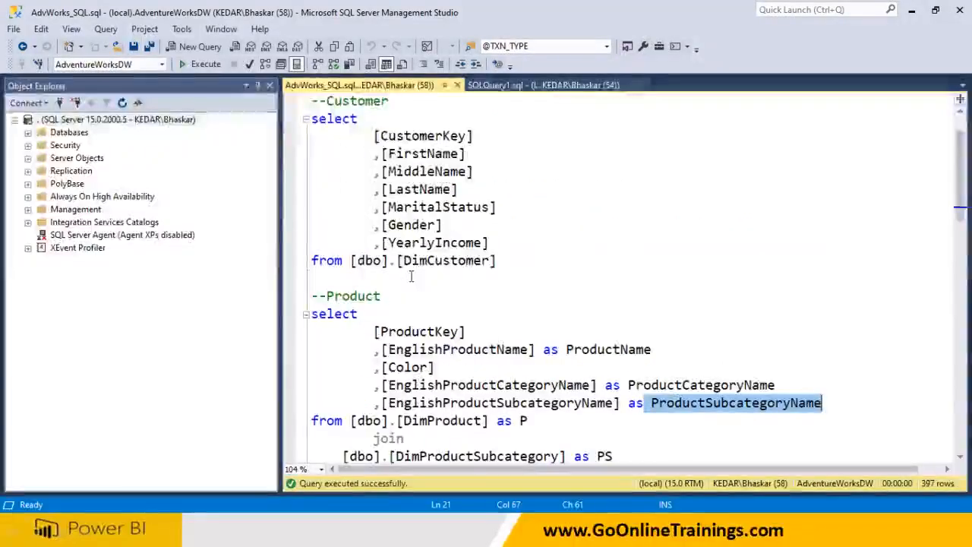
pyautogui.moveTo(373, 136); pyautogui.dragTo(500, 240)
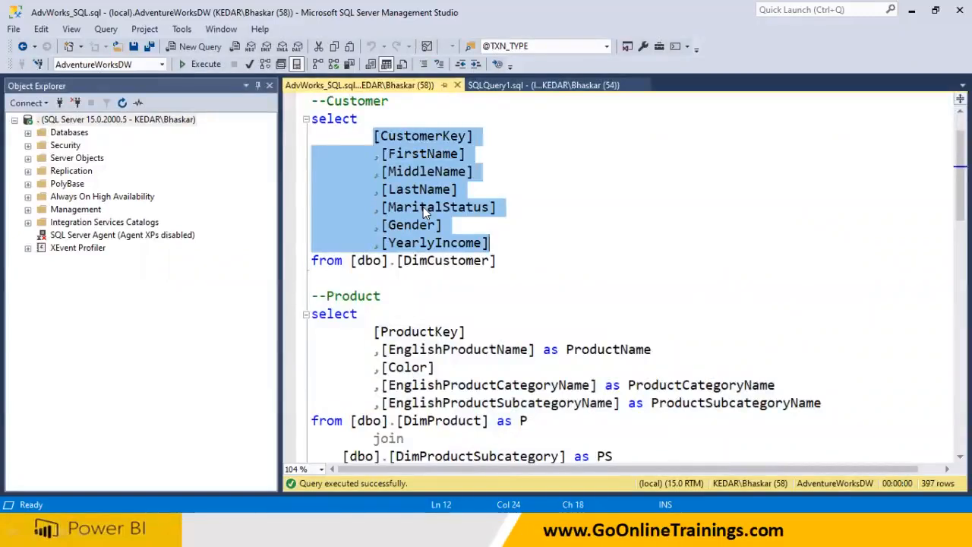
pyautogui.click(451, 290)
pyautogui.moveTo(500, 261); pyautogui.dragTo(270, 117)
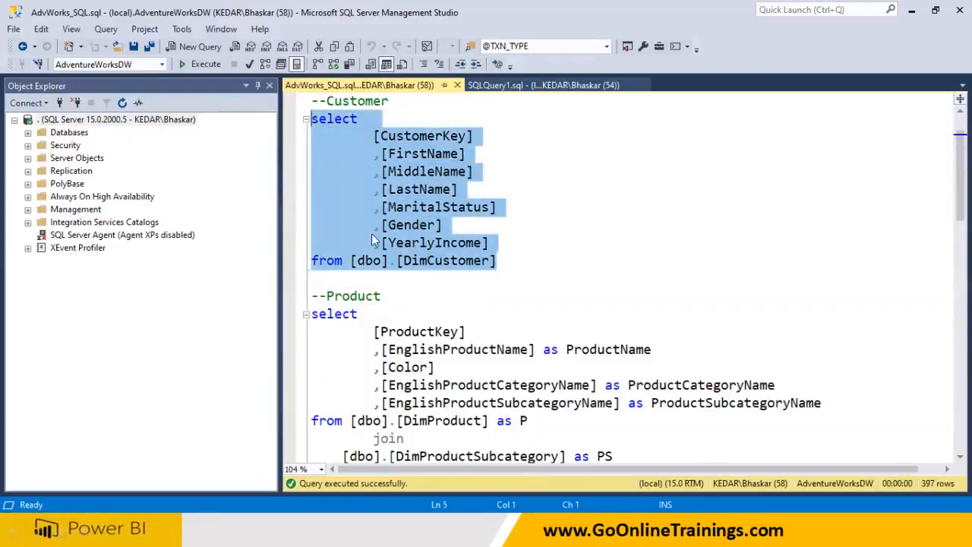
pyautogui.click(466, 243)
pyautogui.moveTo(373, 155); pyautogui.dragTo(509, 191)
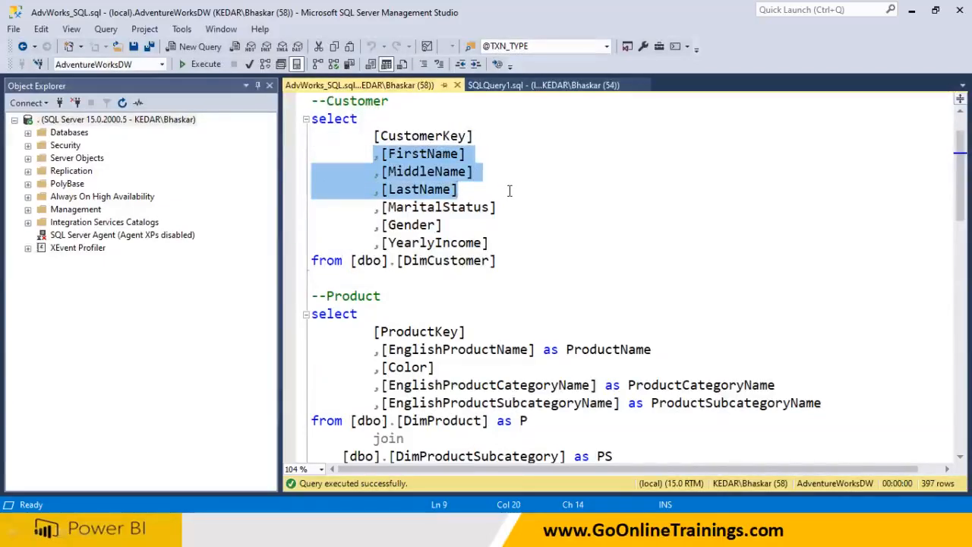
# Concatenate FirstName and MiddleName with a + in the Customer query, putting both on one line
pyautogui.click(474, 153)
pyautogui.write('+')
pyautogui.press('Delete')
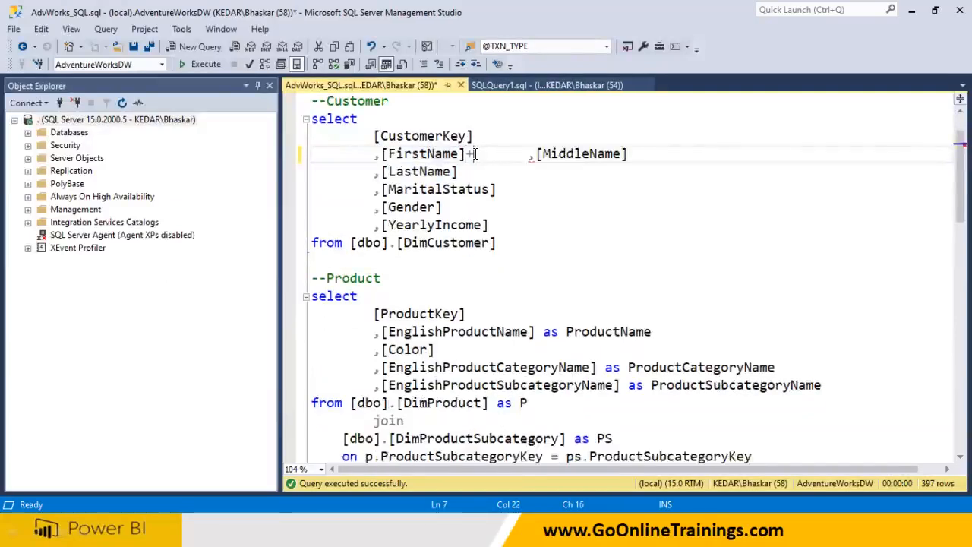
pyautogui.press('Delete')
pyautogui.press('Delete')
pyautogui.press('Delete')
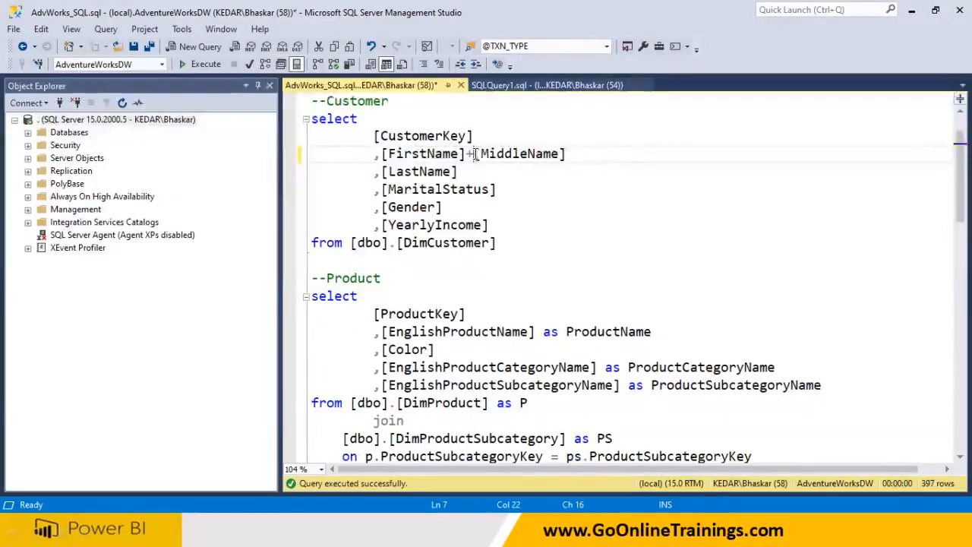
# Append LastName to the concatenation with a + and alias the whole expression as FullName
pyautogui.click(574, 153)
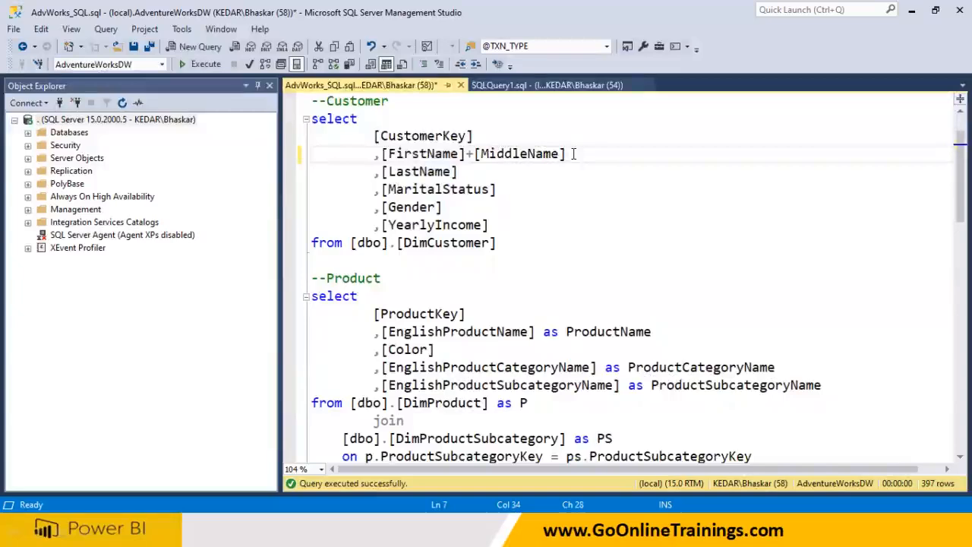
pyautogui.write('+')
pyautogui.press('Delete')
pyautogui.press('Delete')
pyautogui.press('Delete')
pyautogui.press('Delete')
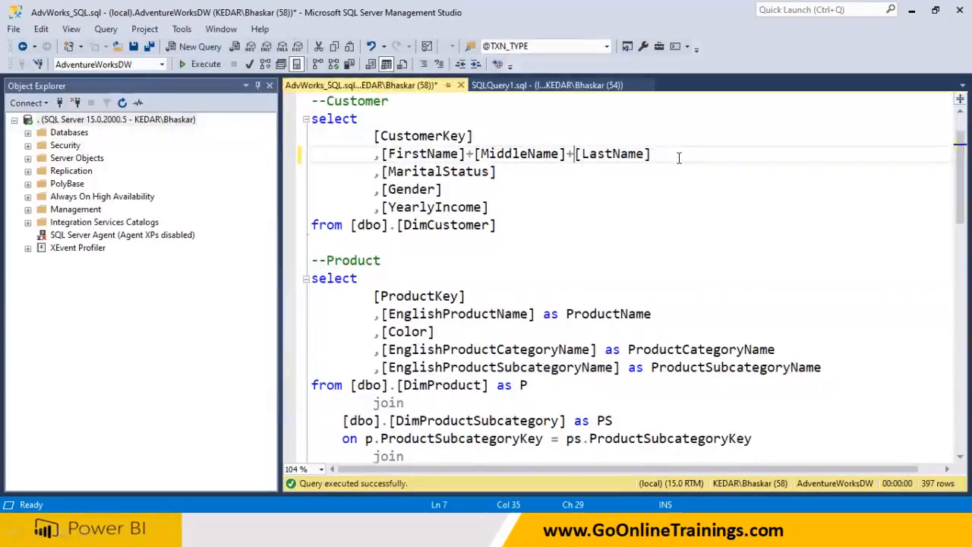
pyautogui.press('BackSpace')
pyautogui.press('BackSpace')
pyautogui.press('BackSpace')
pyautogui.write('as FullName')
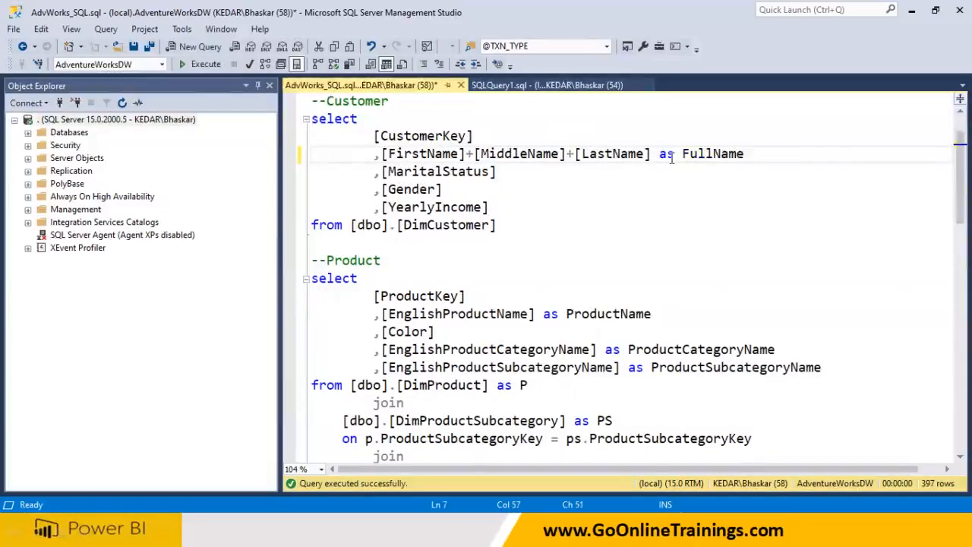
# Run the edited Customer query and highlight the first block of NULL values in the FullName results
pyautogui.moveTo(501, 230); pyautogui.dragTo(311, 118)
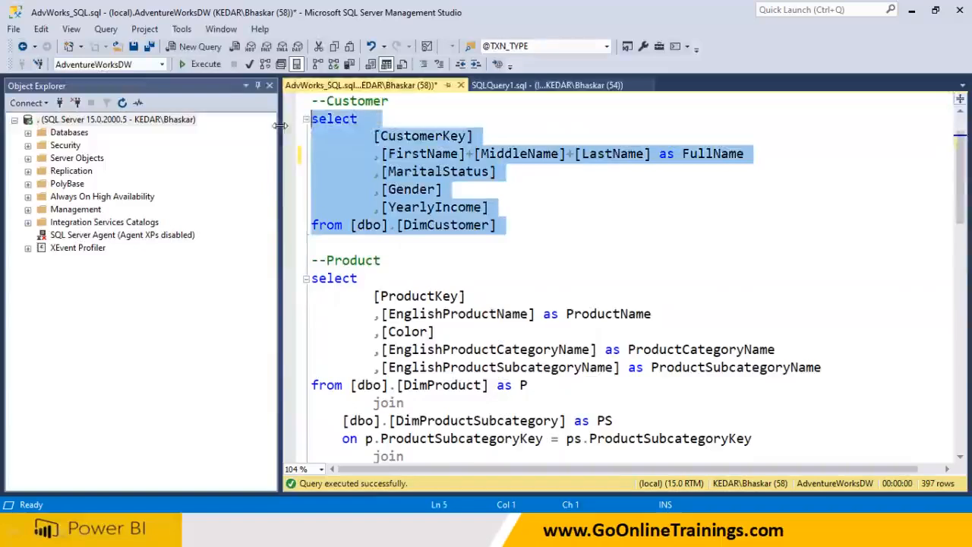
pyautogui.click(202, 66)
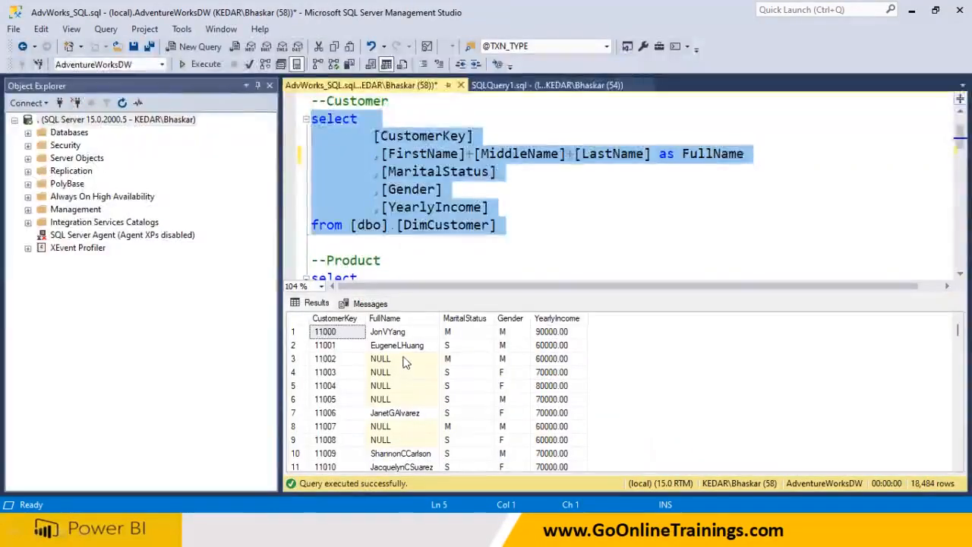
pyautogui.moveTo(404, 359); pyautogui.dragTo(411, 399)
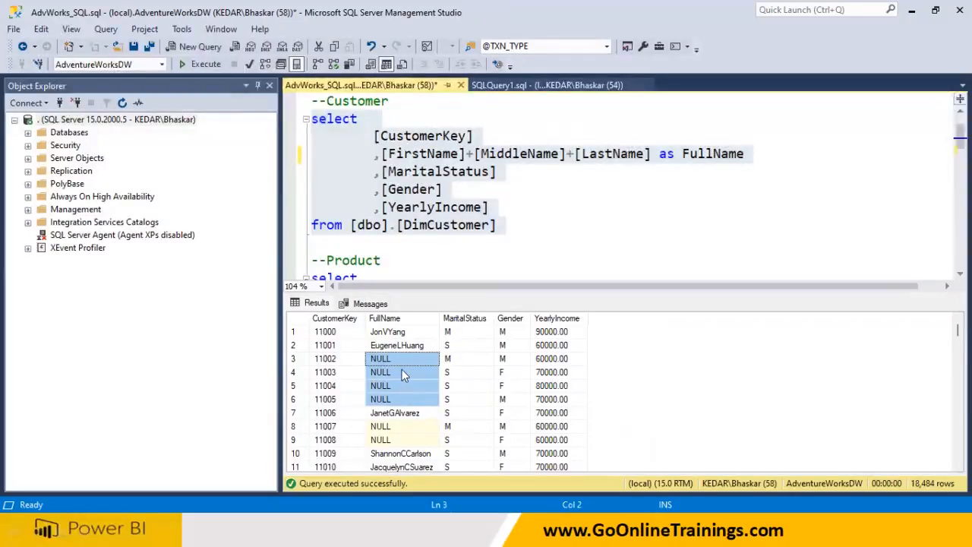
# Compare the FirstName, MiddleName and LastName parts of the expression with the NULL entries in the FullName results
pyautogui.doubleClick(462, 153)
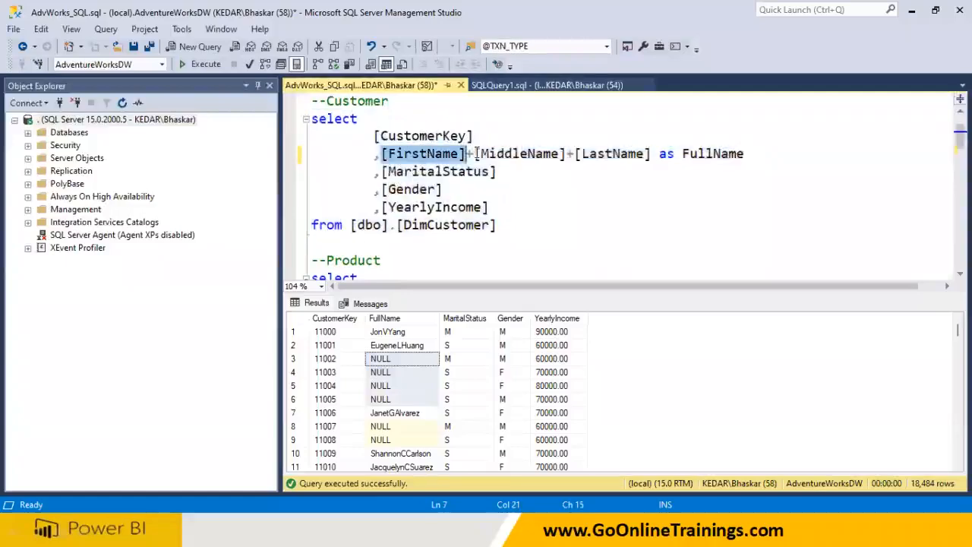
pyautogui.doubleClick(517, 154)
pyautogui.doubleClick(621, 156)
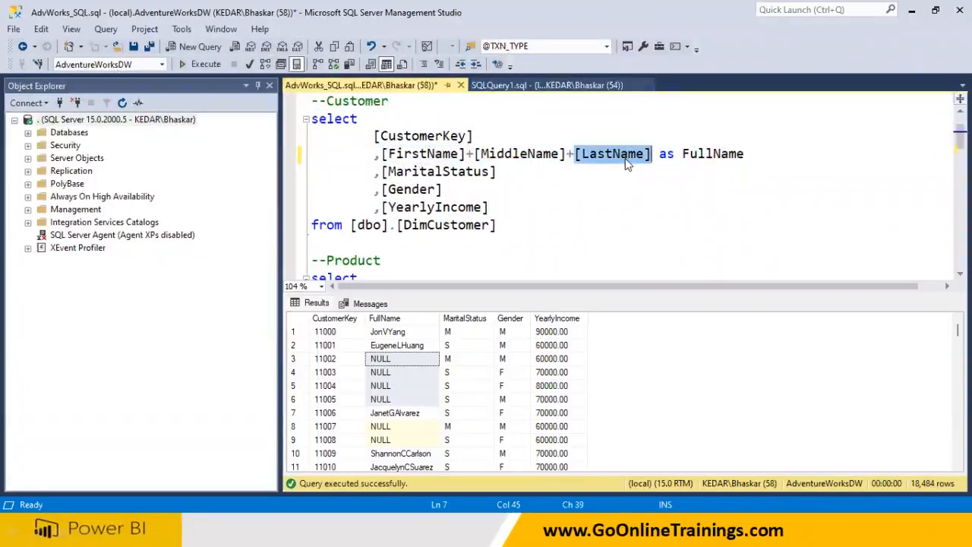
pyautogui.doubleClick(434, 153)
pyautogui.doubleClick(517, 153)
pyautogui.moveTo(377, 398); pyautogui.dragTo(389, 366)
pyautogui.click(389, 363)
# Wrap FirstName in the Customer query's FullName expression as isnull([FirstName], '')
pyautogui.click(381, 154)
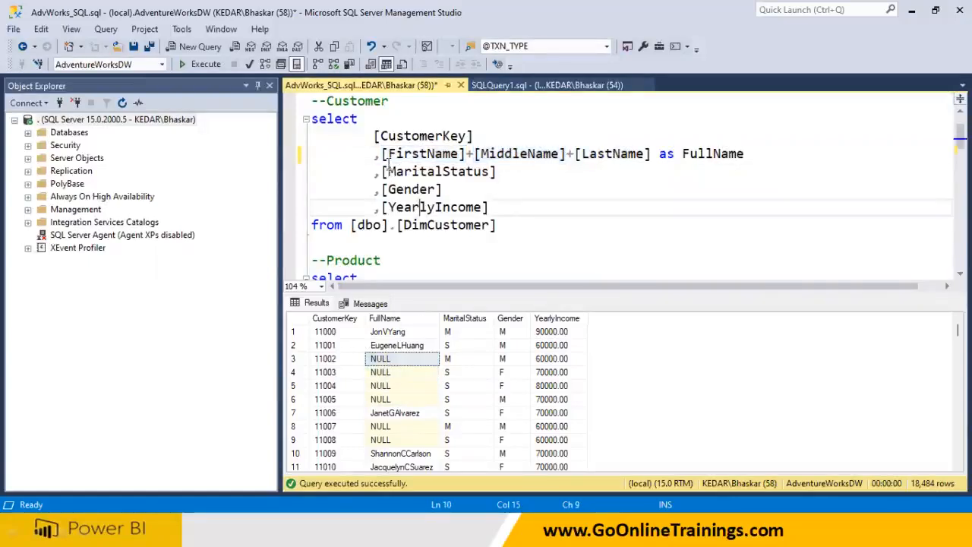
pyautogui.write('isn')
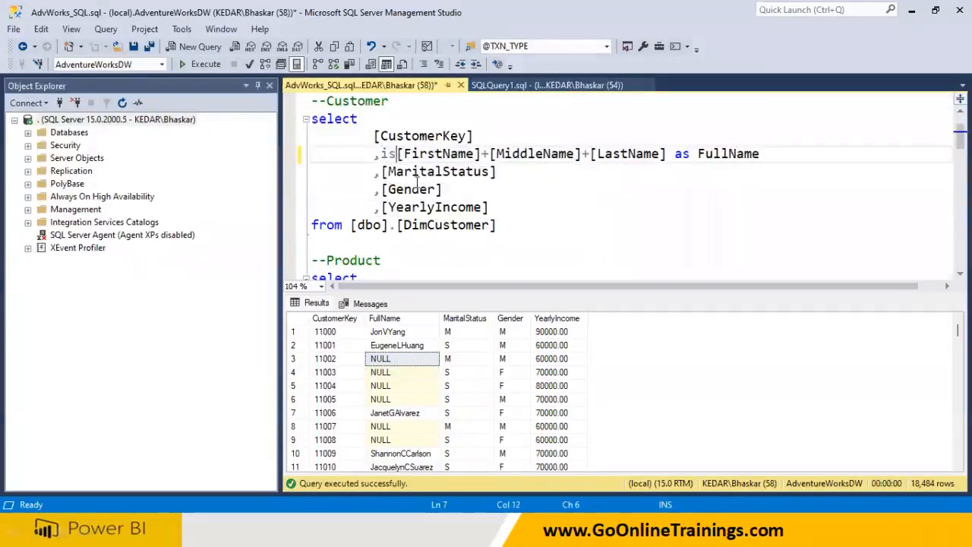
pyautogui.write('ull')
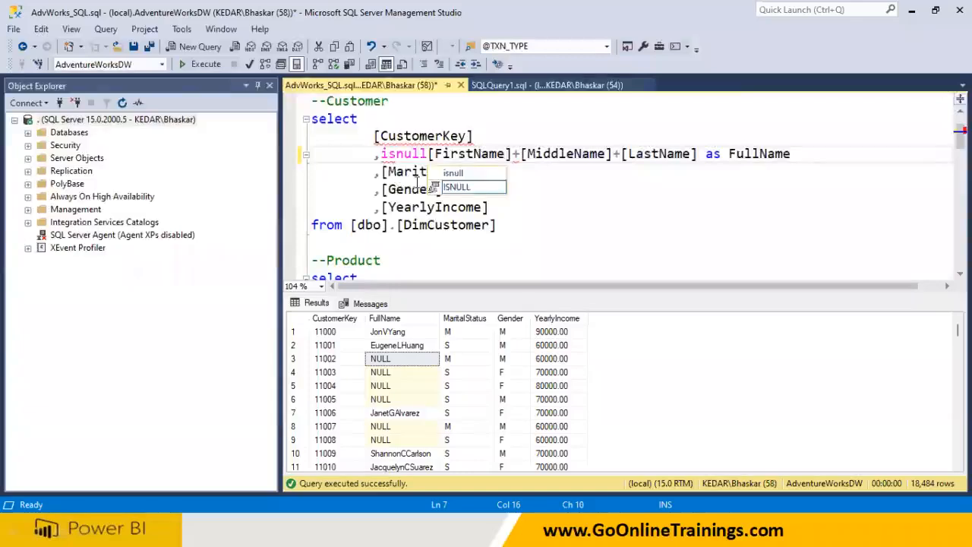
pyautogui.write('([FirstName]')
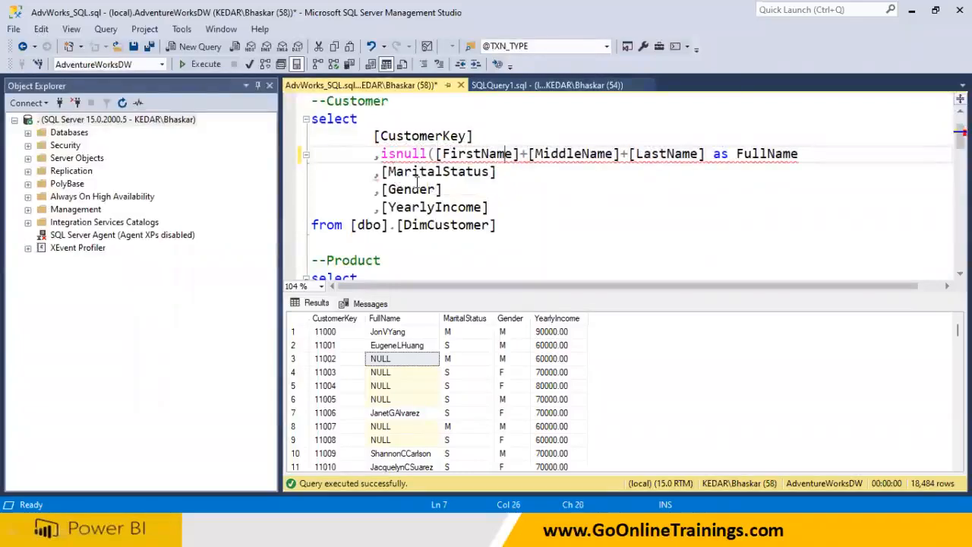
pyautogui.write(", '')")
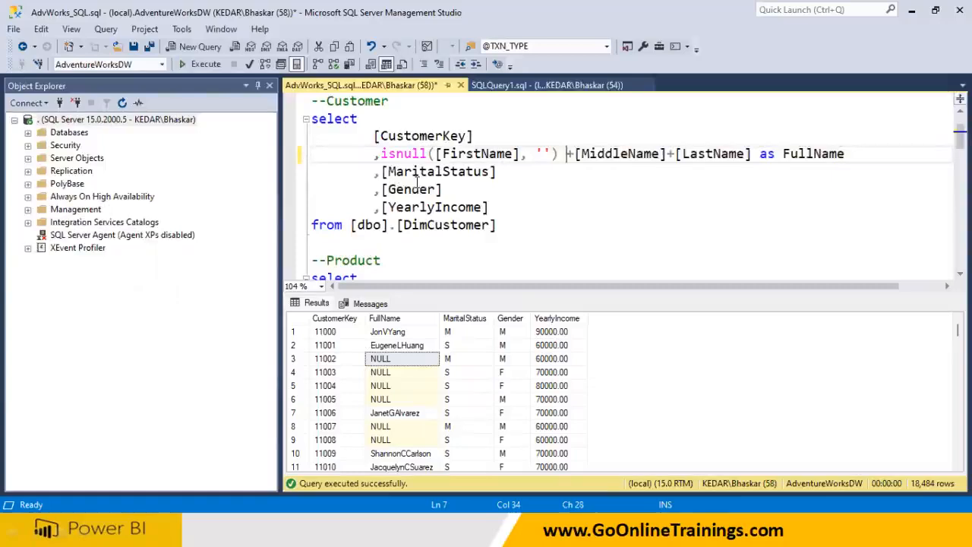
# Wrap MiddleName and LastName in isnull with an empty-string replacement, reusing the copied isnull( text
pyautogui.moveTo(384, 154); pyautogui.dragTo(437, 154)
pyautogui.hotkey('ctrl', 'c')
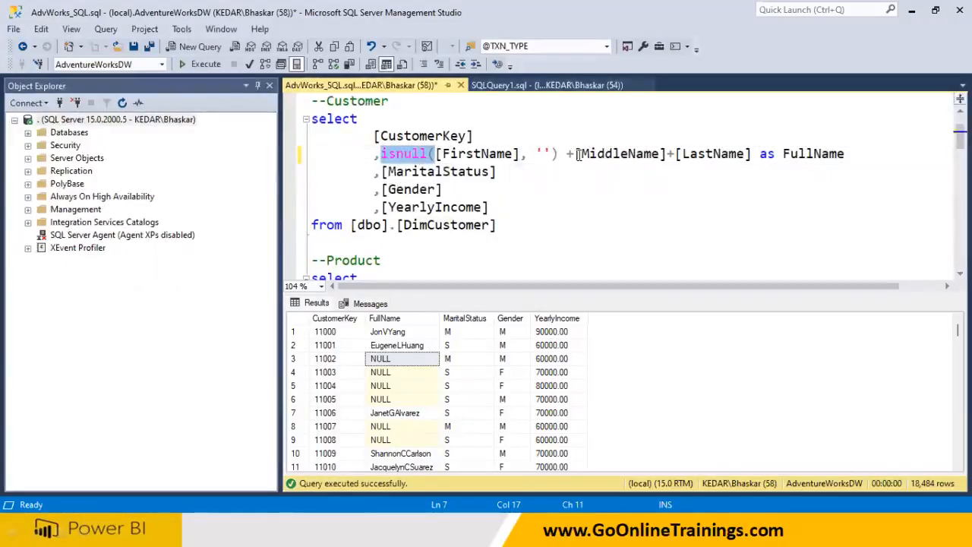
pyautogui.click(577, 155)
pyautogui.hotkey('ctrl', 'v')
pyautogui.click(719, 155)
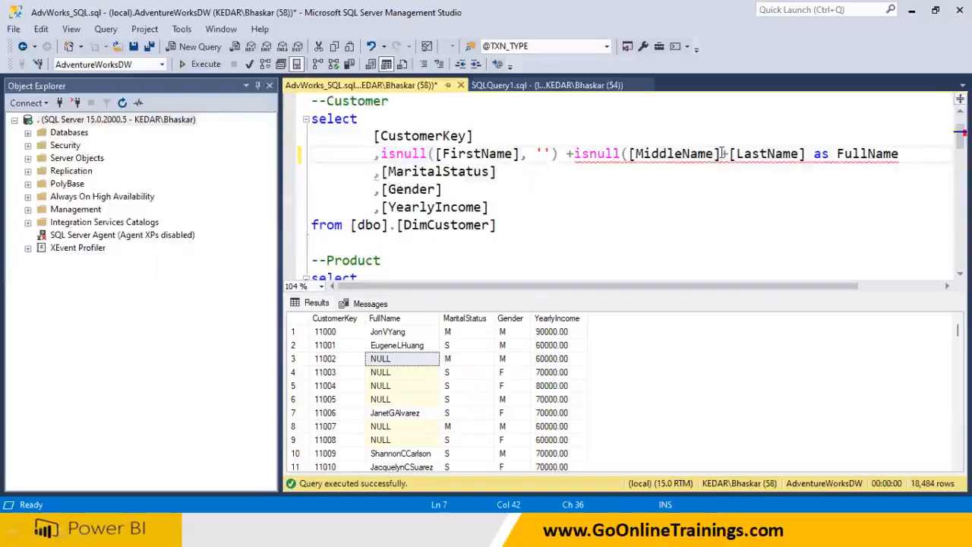
pyautogui.write(", '')")
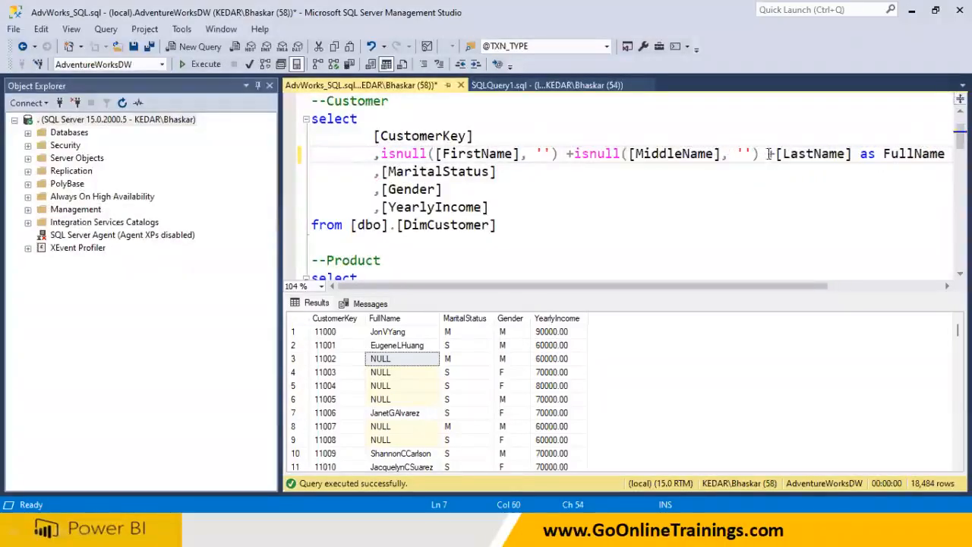
pyautogui.hotkey('ctrl', 'v')
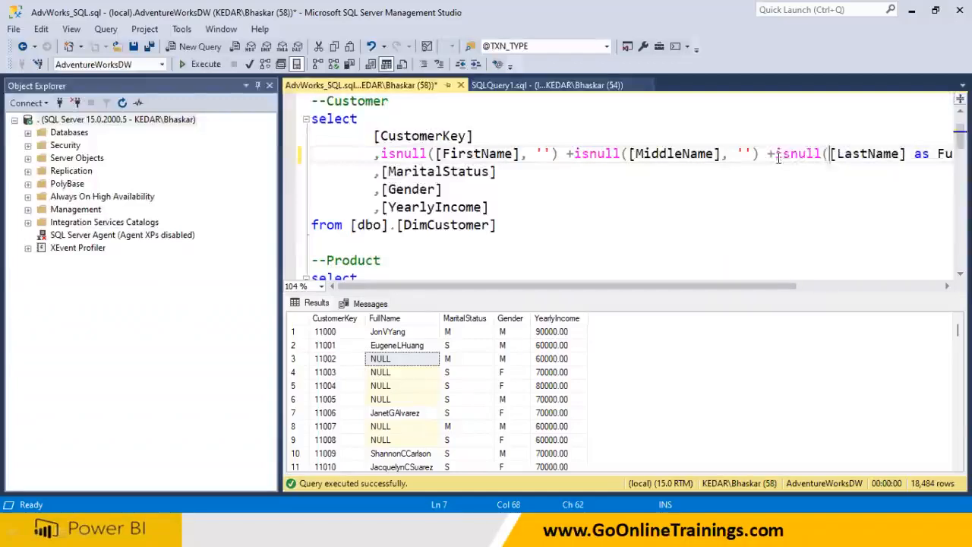
pyautogui.write(", '')")
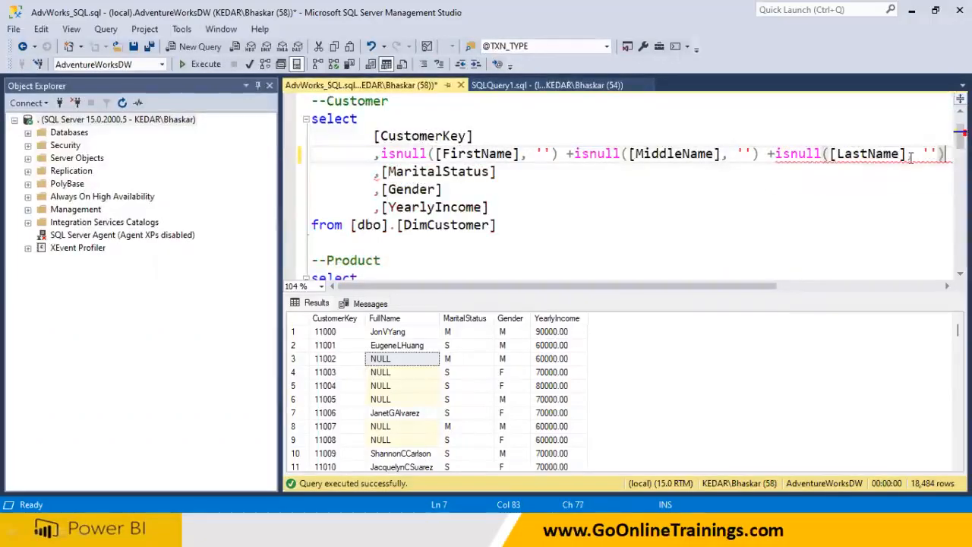
# Run the Customer query with the isnull-wrapped names and check several FullName values in the results
pyautogui.moveTo(512, 225); pyautogui.dragTo(249, 114)
pyautogui.click(205, 65)
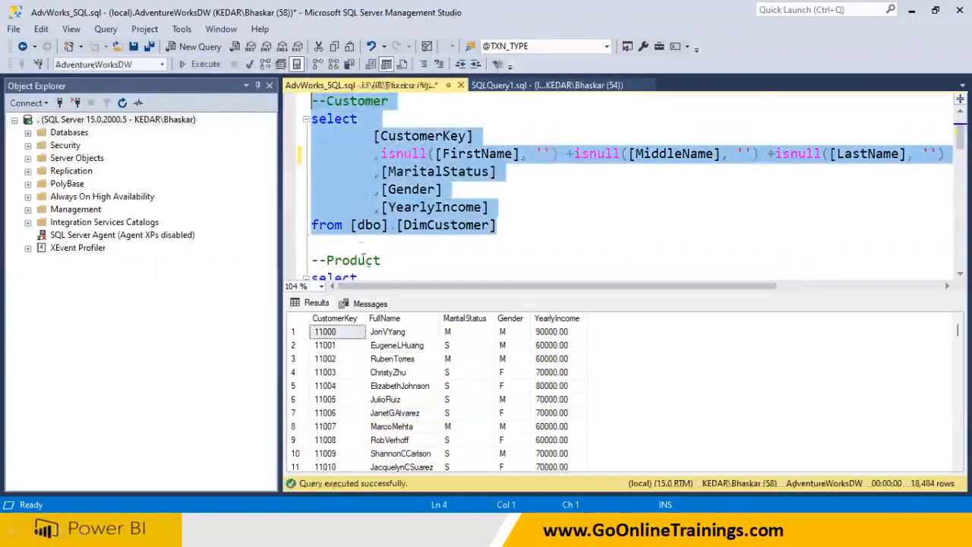
pyautogui.click(398, 346)
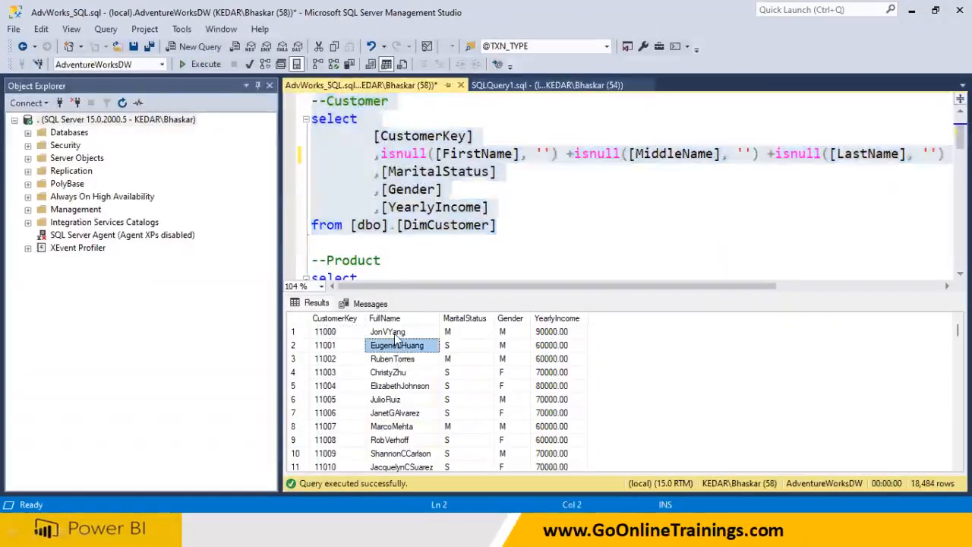
pyautogui.press('Up')
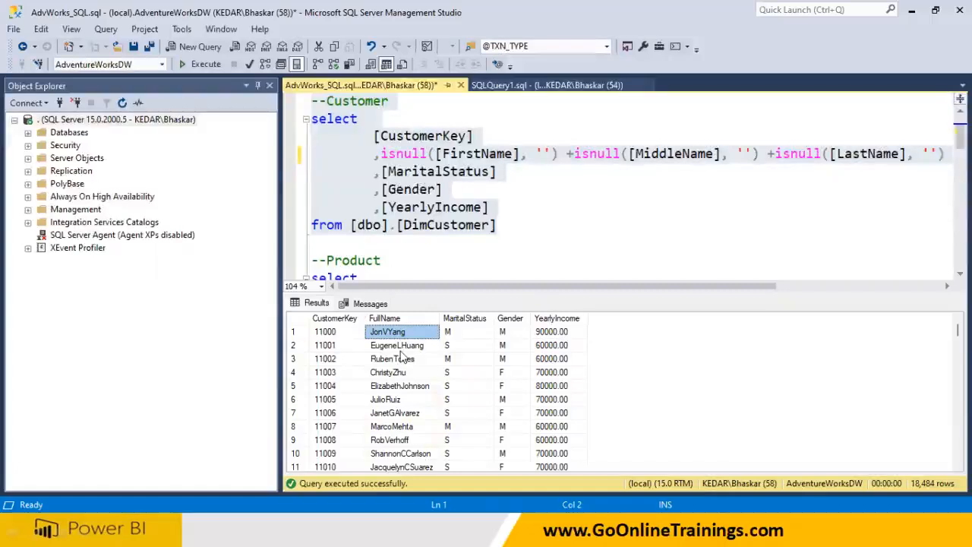
pyautogui.press('Down')
pyautogui.click(406, 371)
pyautogui.click(409, 401)
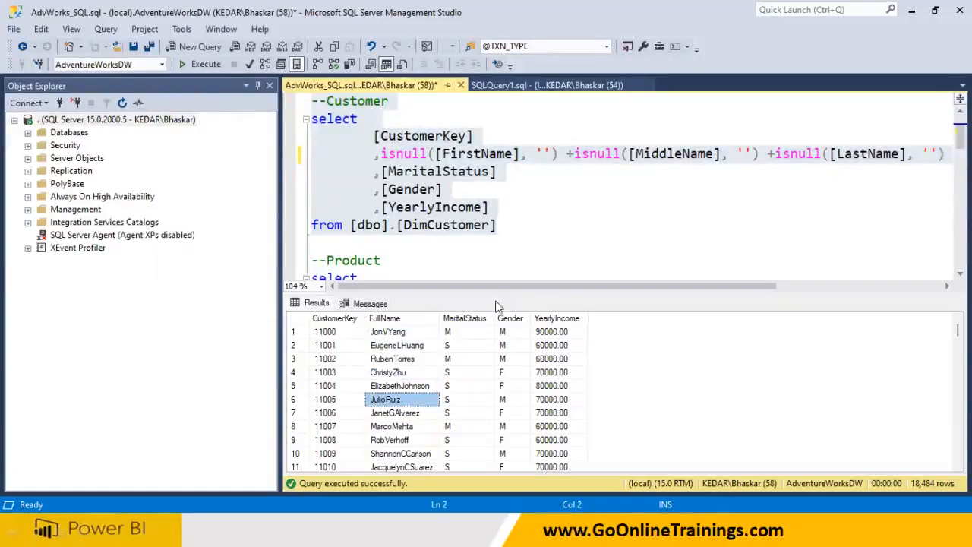
# Insert space(1) + before the isnull expressions for MiddleName and LastName to separate the name parts
pyautogui.click(598, 196)
pyautogui.click(575, 154)
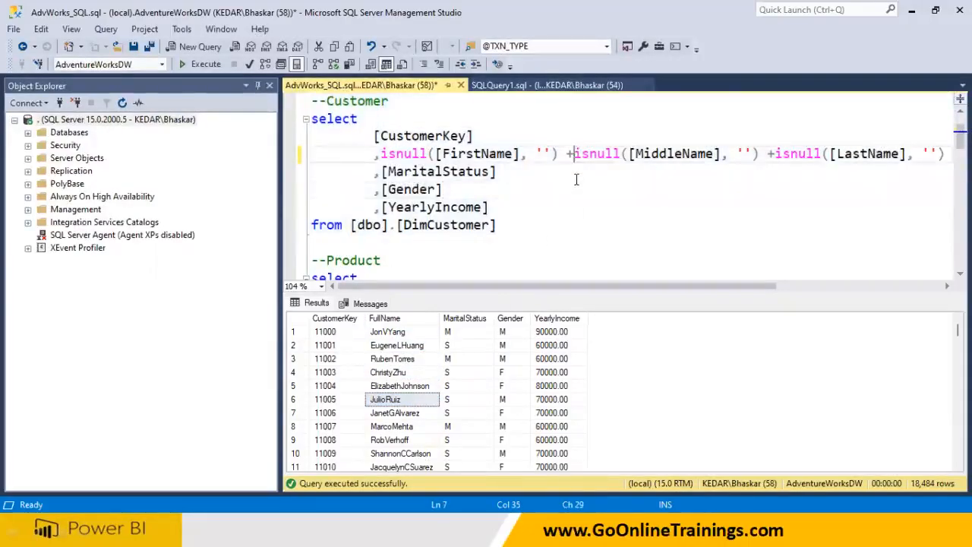
pyautogui.write('space(1) +')
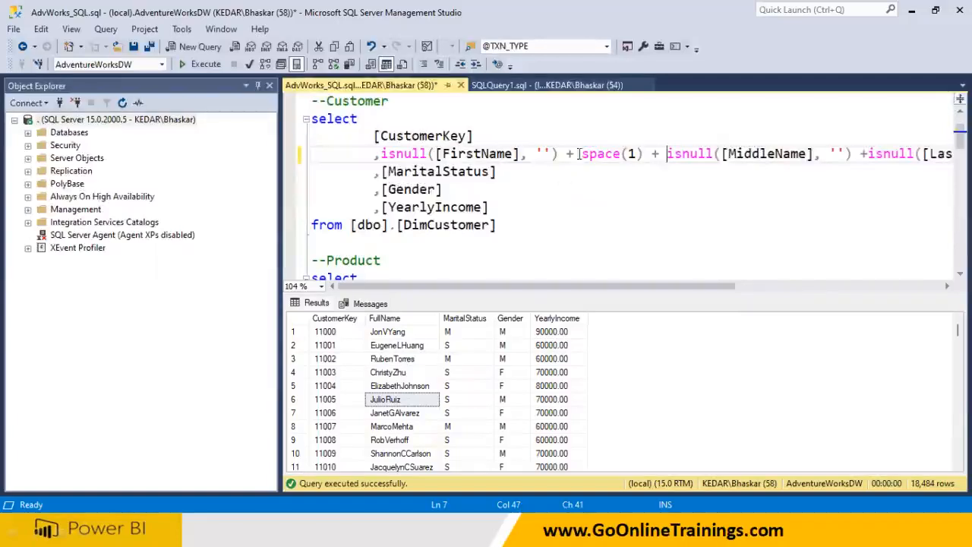
pyautogui.moveTo(568, 155); pyautogui.dragTo(661, 157)
pyautogui.hotkey('ctrl', 'c')
pyautogui.click(628, 179)
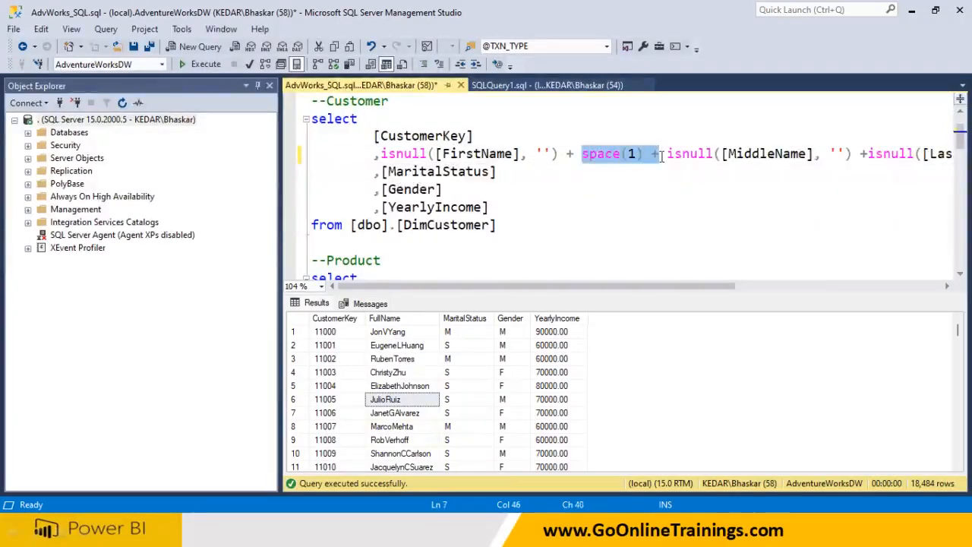
pyautogui.click(868, 164)
pyautogui.hotkey('ctrl', 'v')
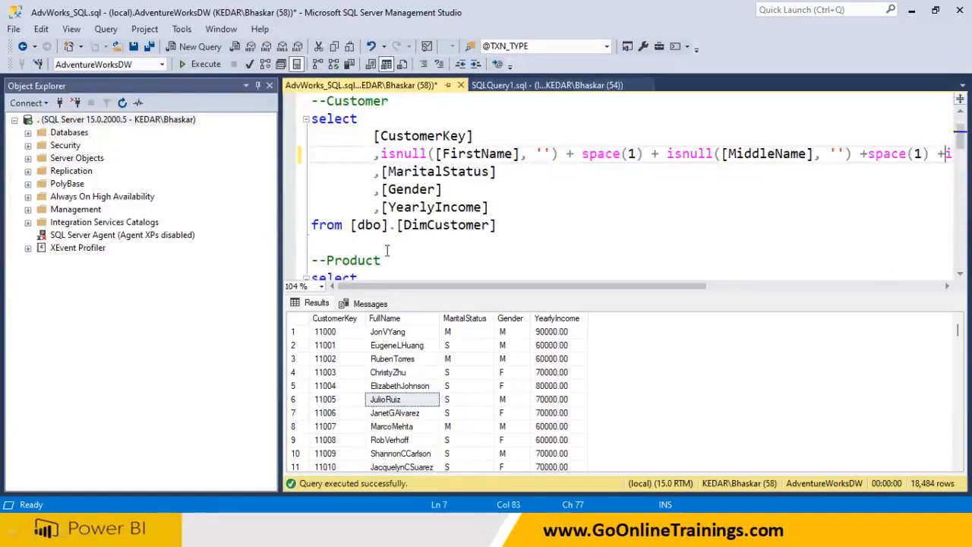
# Run the Customer query with the added spaces and select the FullName column in the results for review
pyautogui.moveTo(527, 225); pyautogui.dragTo(311, 118)
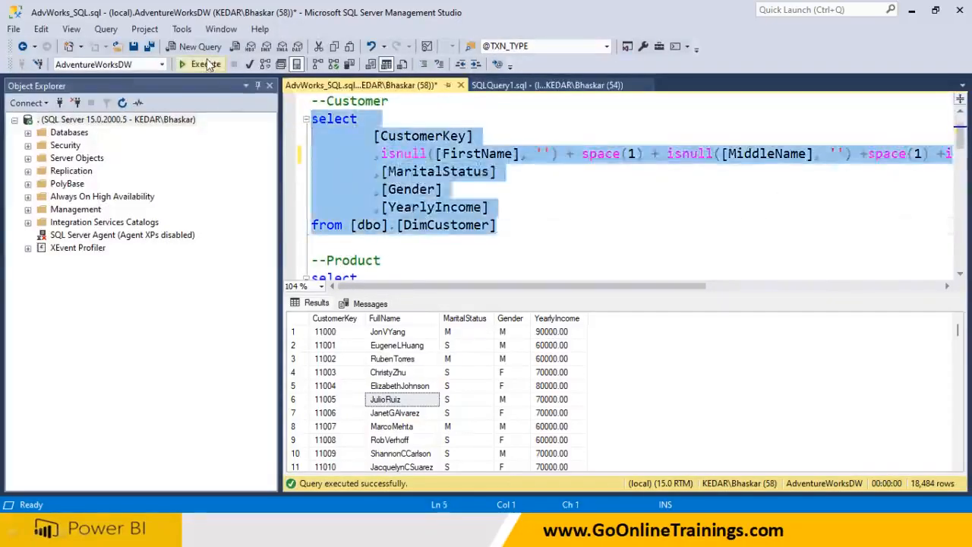
pyautogui.click(203, 63)
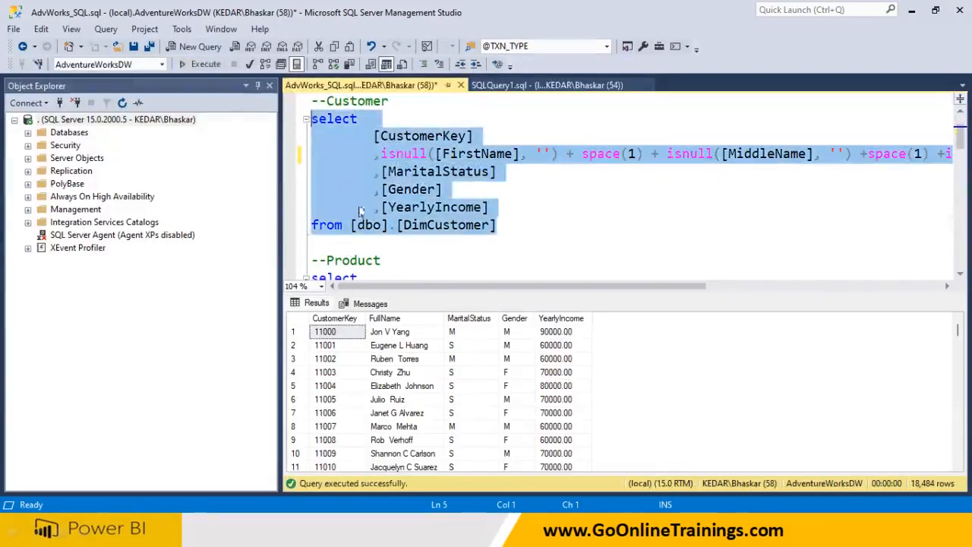
pyautogui.click(405, 322)
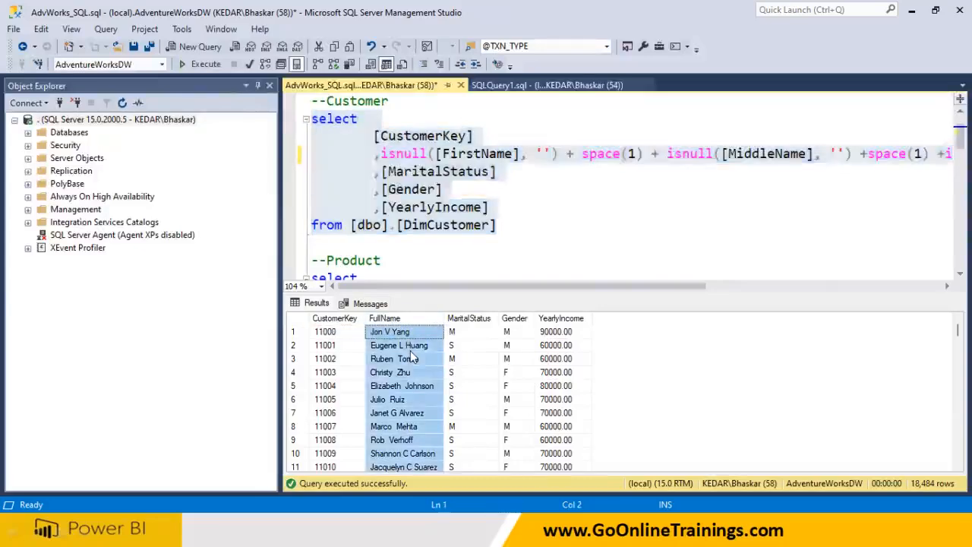
# Auto-hide Object Explorer, hide the results pane and examine the complete FullName expression in the Customer query
pyautogui.click(543, 174)
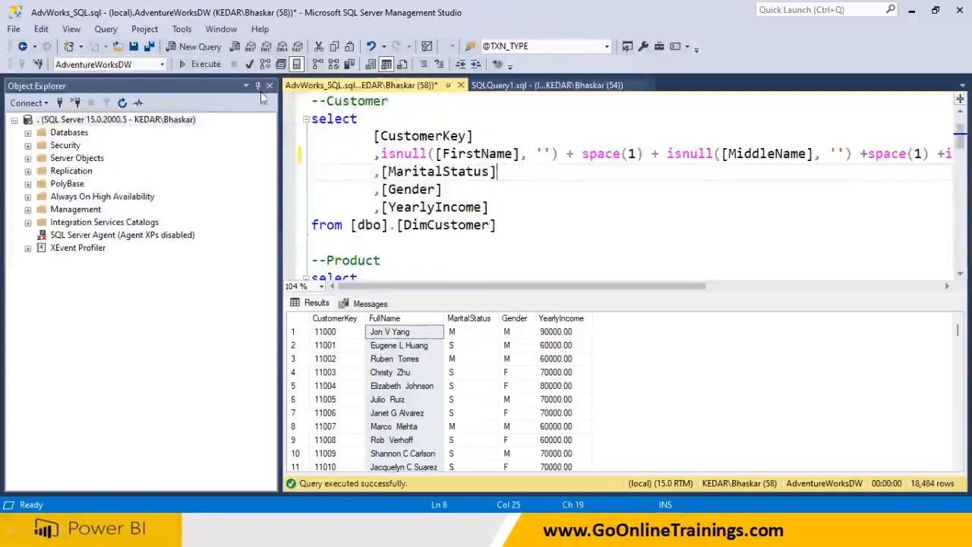
pyautogui.click(257, 85)
pyautogui.scroll(-1, 362, 235)
pyautogui.scroll(1, 361, 235)
pyautogui.hotkey('ctrl', 'r')
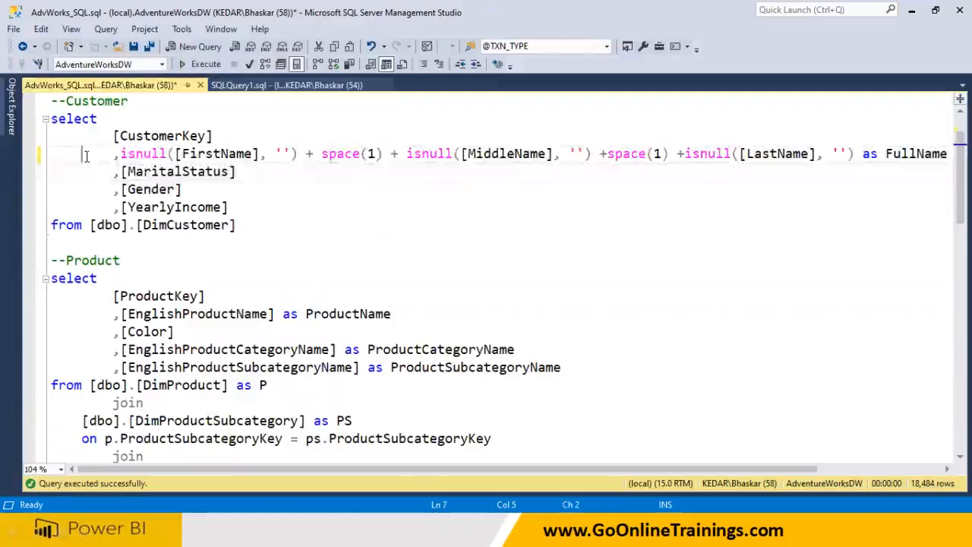
pyautogui.moveTo(82, 154); pyautogui.dragTo(86, 179)
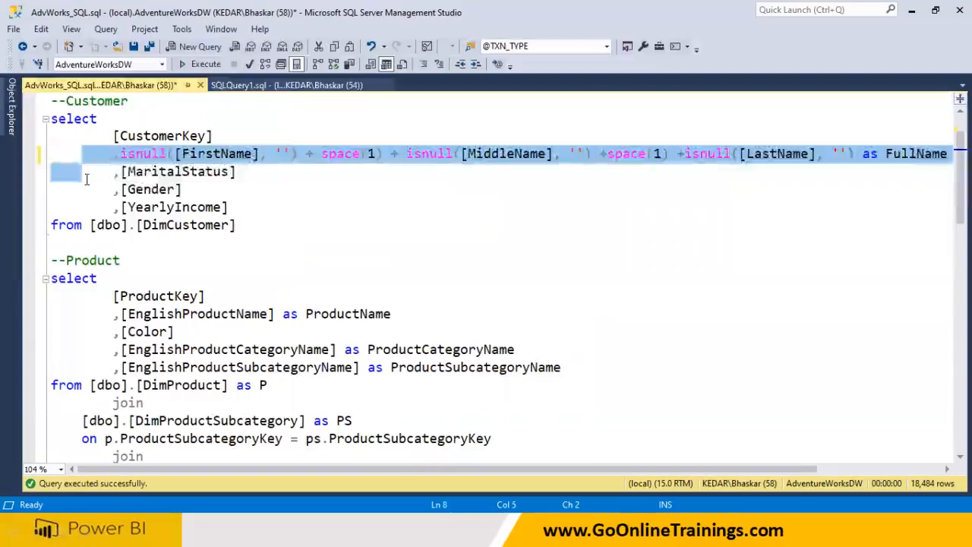
pyautogui.moveTo(510, 480); pyautogui.dragTo(520, 419)
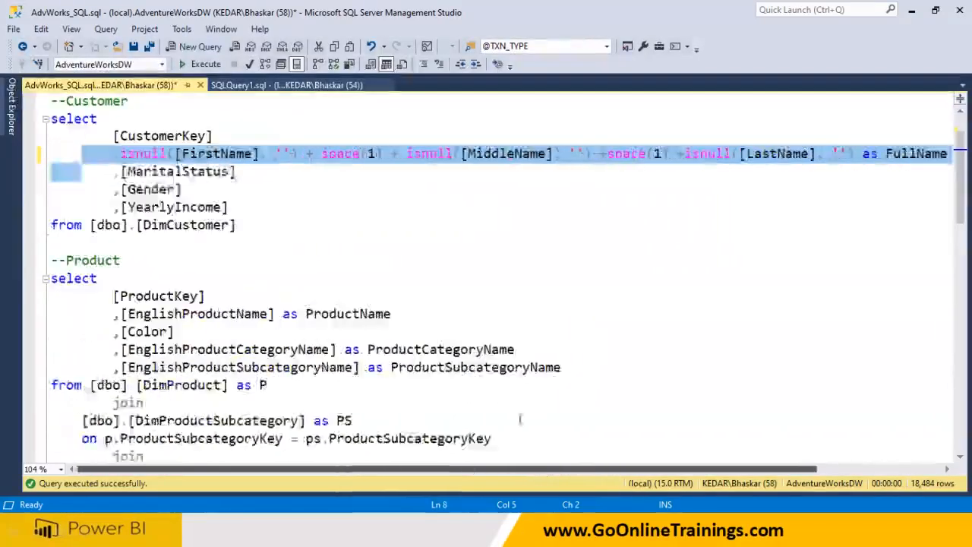
pyautogui.click(892, 178)
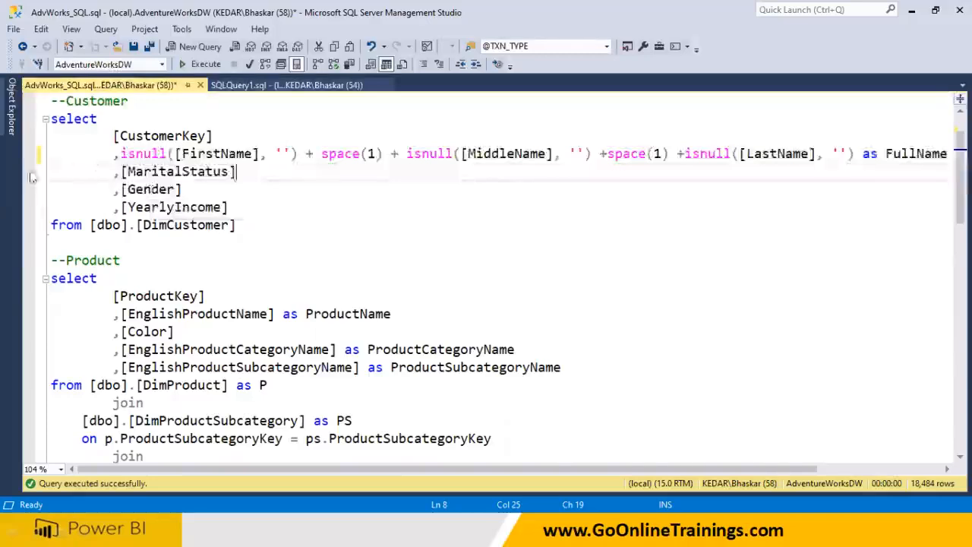
# Comment out the FullName expression line in the Customer query with --
pyautogui.click(74, 158)
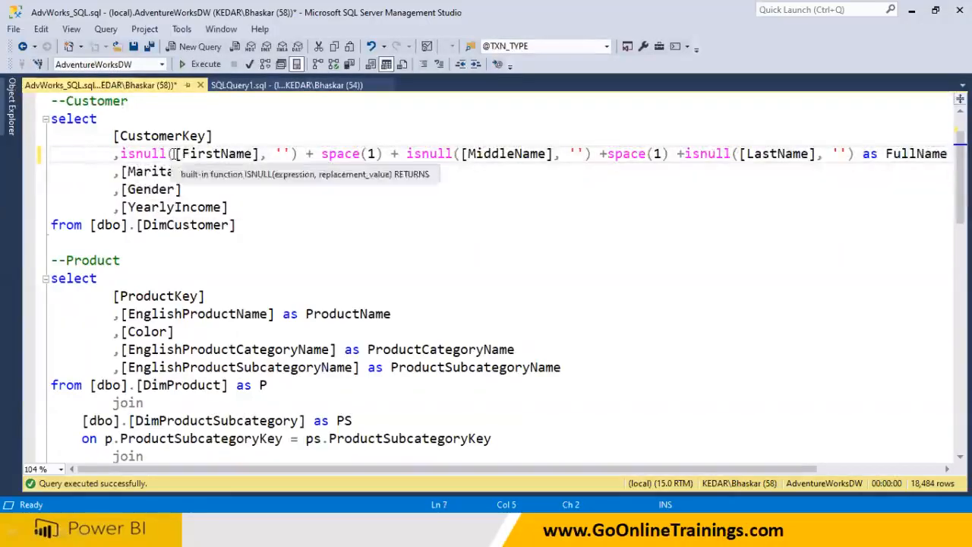
pyautogui.click(112, 156)
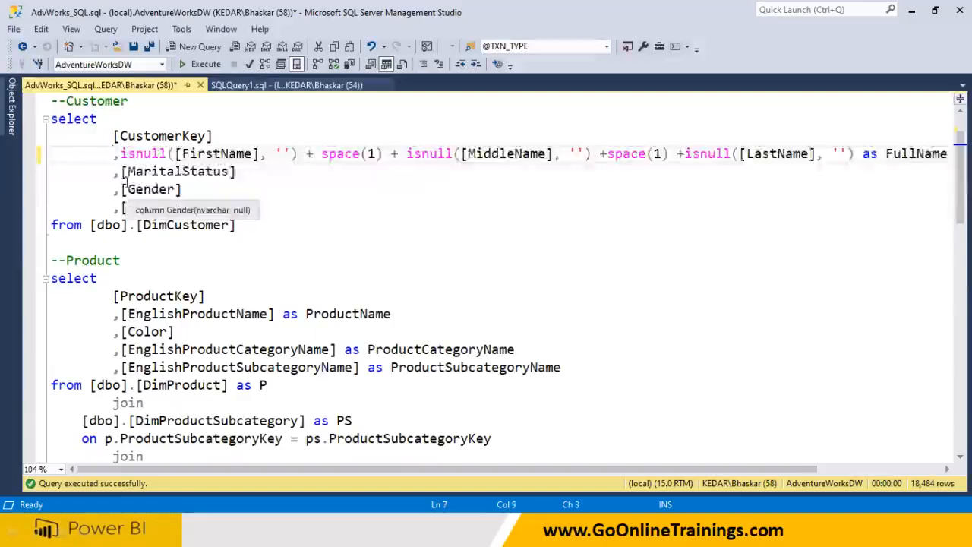
pyautogui.write('--')
# Add [FirstName] as a separate column on a new line above MaritalStatus, copying it from the commented-out expression
pyautogui.moveTo(191, 153); pyautogui.dragTo(276, 157)
pyautogui.hotkey('ctrl', 'c')
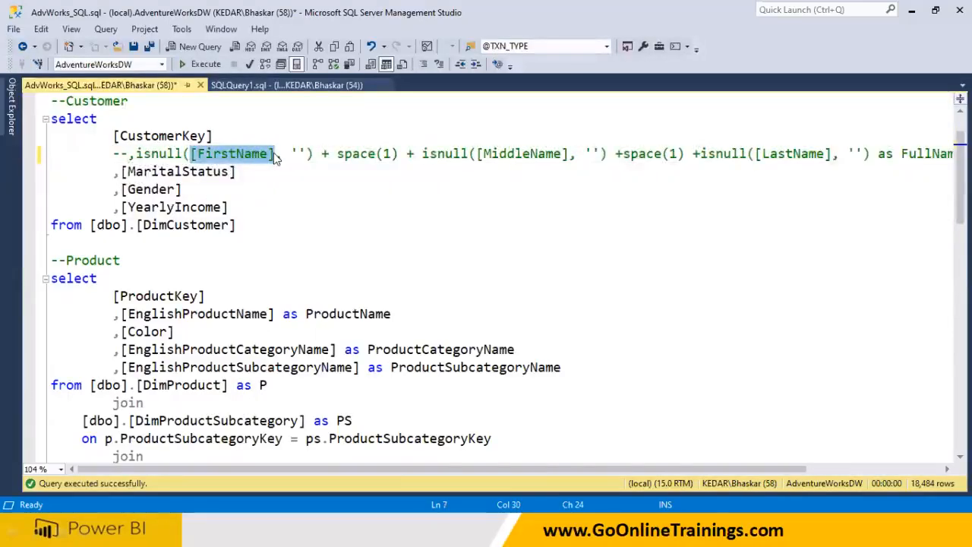
pyautogui.click(122, 172)
pyautogui.press('Return')
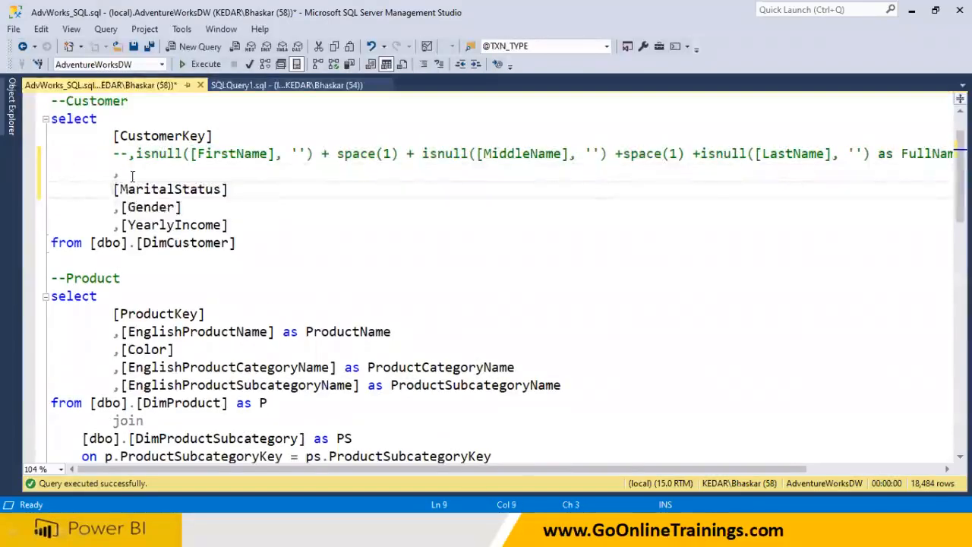
pyautogui.write(',')
pyautogui.click(128, 172)
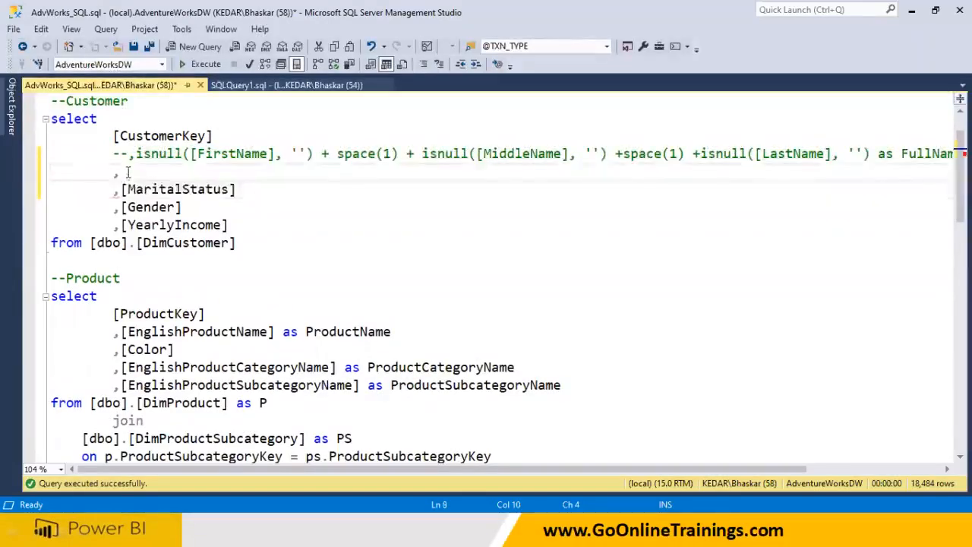
pyautogui.hotkey('ctrl', 'v')
# Add [MiddleName] as a separate column on a new line below FirstName, copying it from the commented-out expression
pyautogui.press('Return')
pyautogui.write(',')
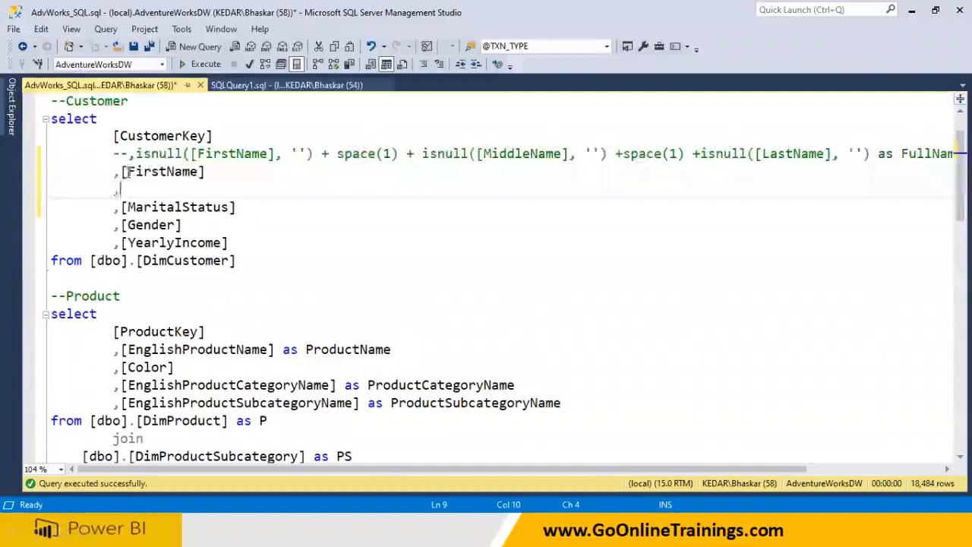
pyautogui.moveTo(478, 154); pyautogui.dragTo(573, 155)
pyautogui.hotkey('ctrl', 'c')
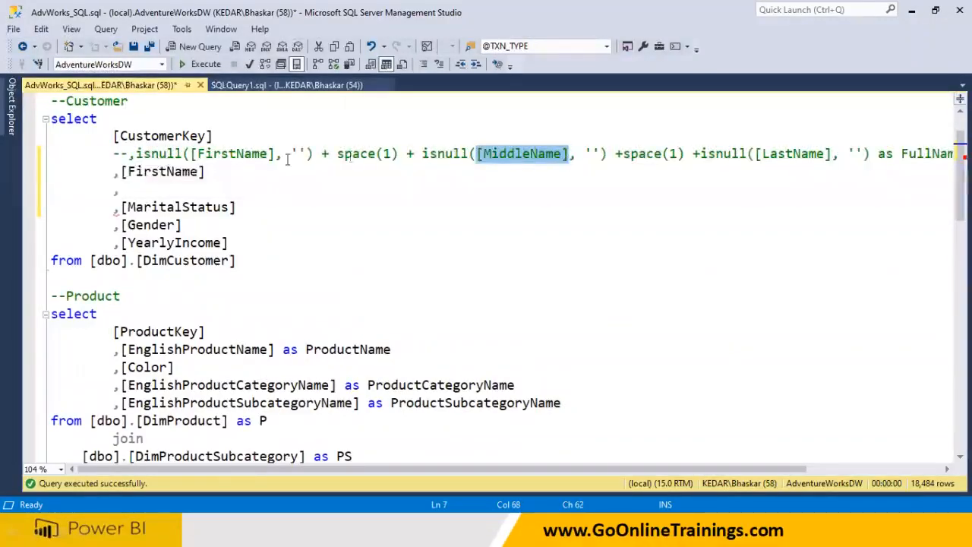
pyautogui.click(140, 189)
pyautogui.hotkey('ctrl', 'v')
# Add [LastName] as a separate column on a new line below MiddleName, copying it from the commented-out expression
pyautogui.press('Return')
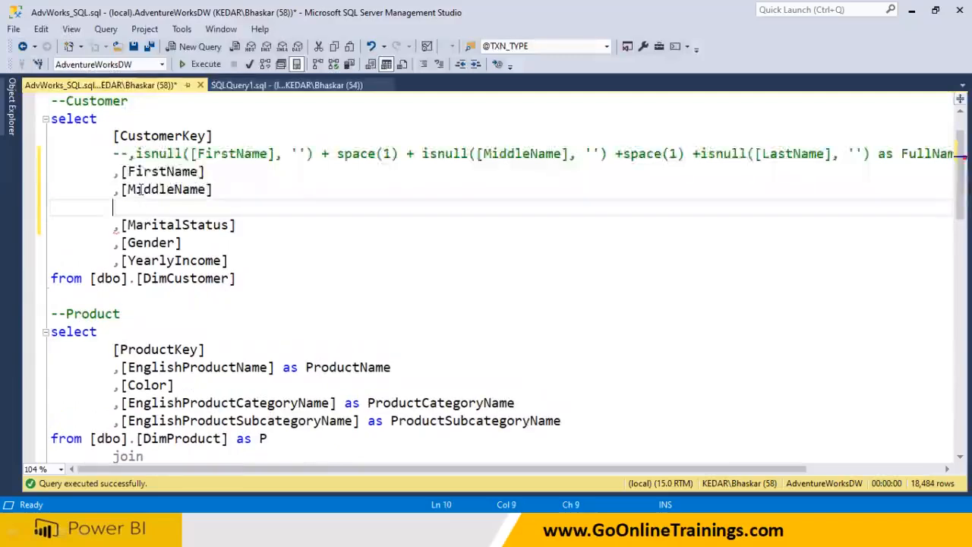
pyautogui.write(',')
pyautogui.moveTo(757, 155); pyautogui.dragTo(833, 160)
pyautogui.hotkey('ctrl', 'c')
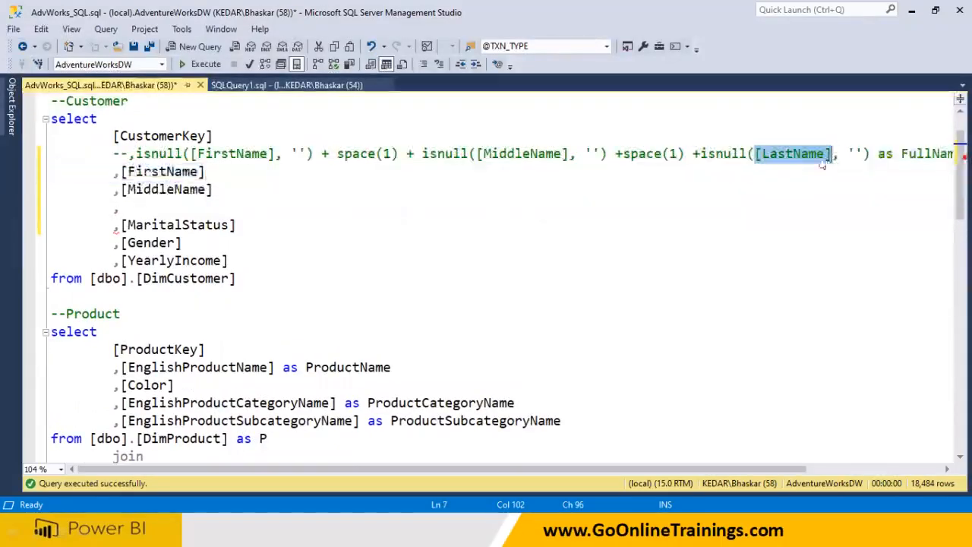
pyautogui.click(161, 211)
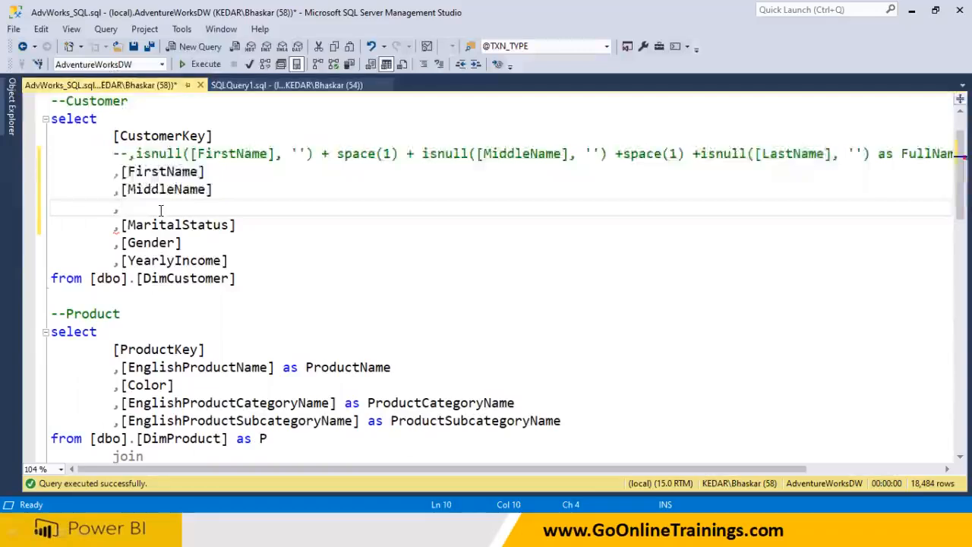
pyautogui.hotkey('ctrl', 'v')
# Run only the Customer query with its separate name columns, review the rows and hide the results pane
pyautogui.moveTo(237, 278); pyautogui.dragTo(22, 119)
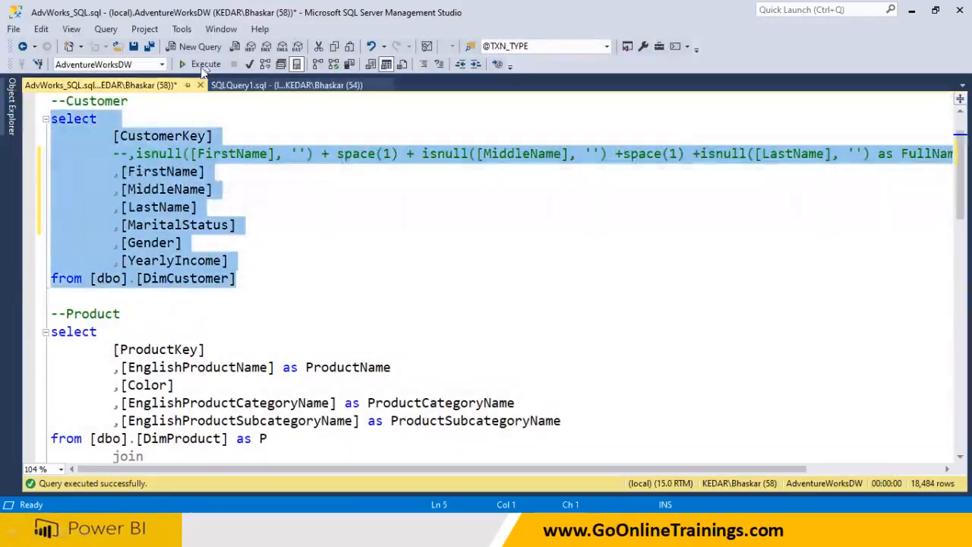
pyautogui.click(206, 63)
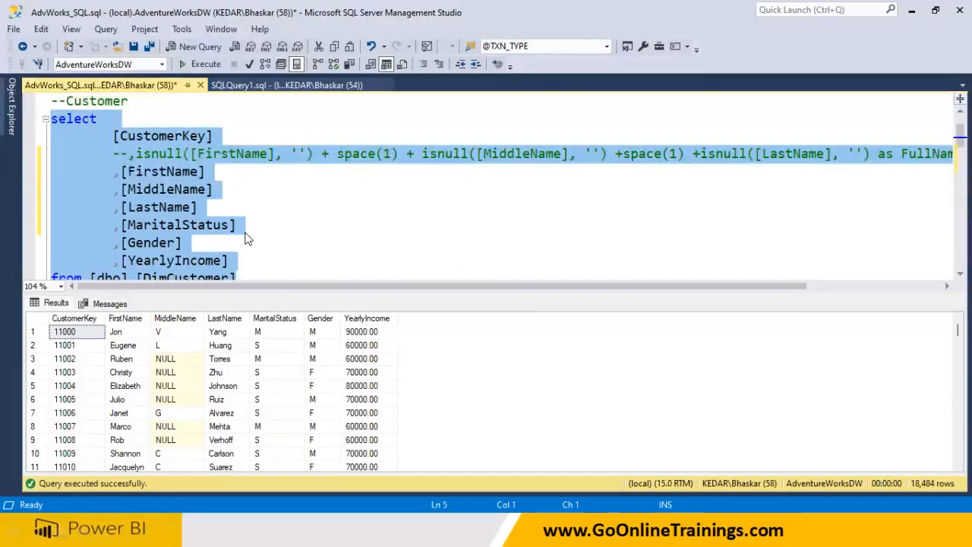
pyautogui.hotkey('ctrl', 'r')
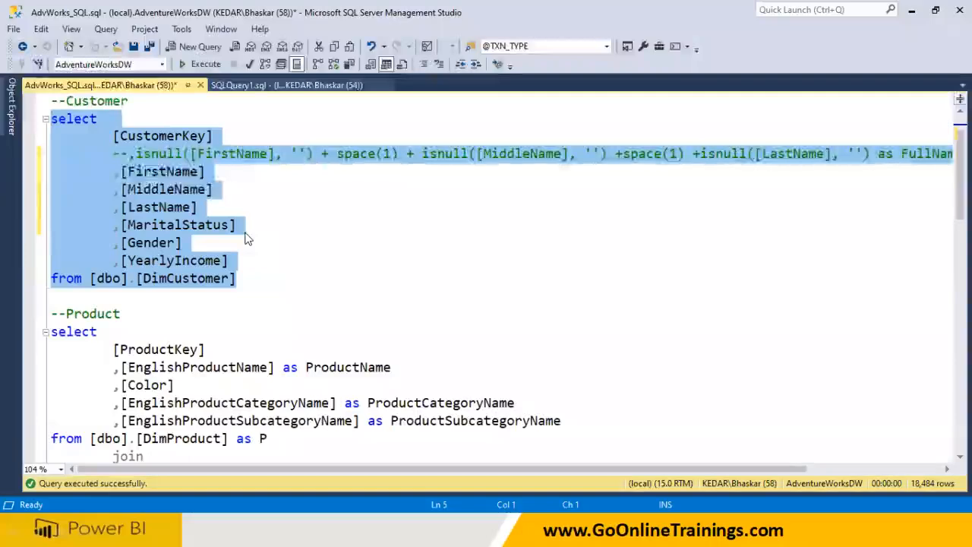
# Delete the commented-out FullName line from the Customer query and save the script
pyautogui.click(334, 229)
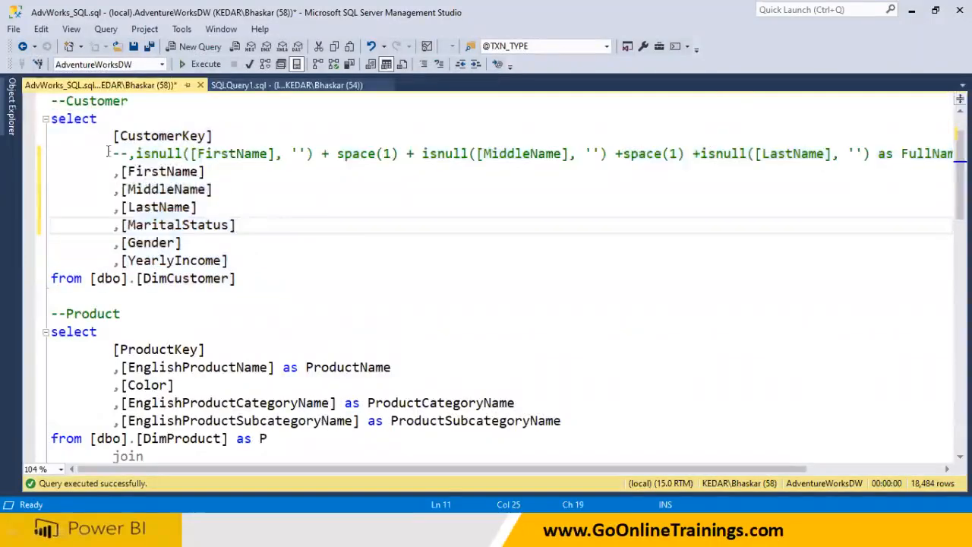
pyautogui.moveTo(109, 153); pyautogui.dragTo(108, 171)
pyautogui.press('Delete')
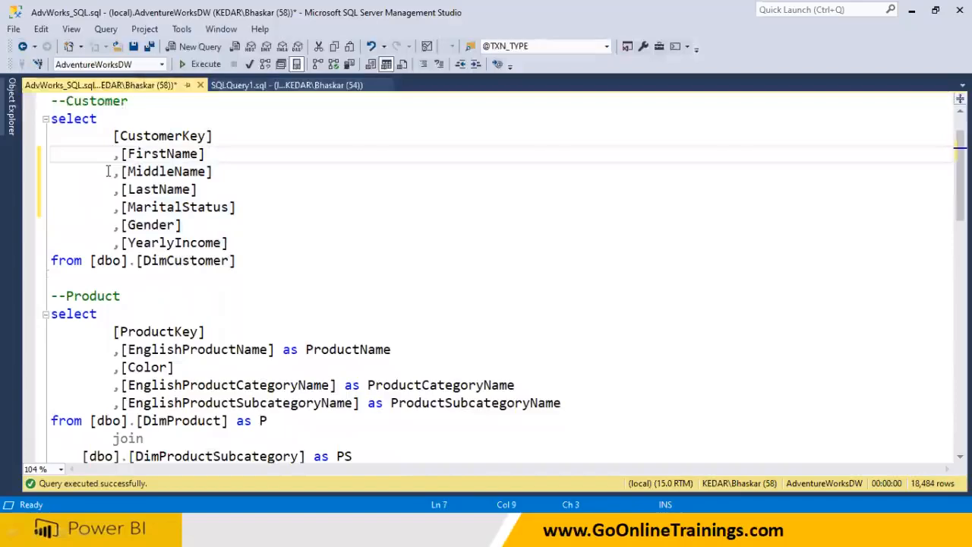
pyautogui.hotkey('ctrl', 's')
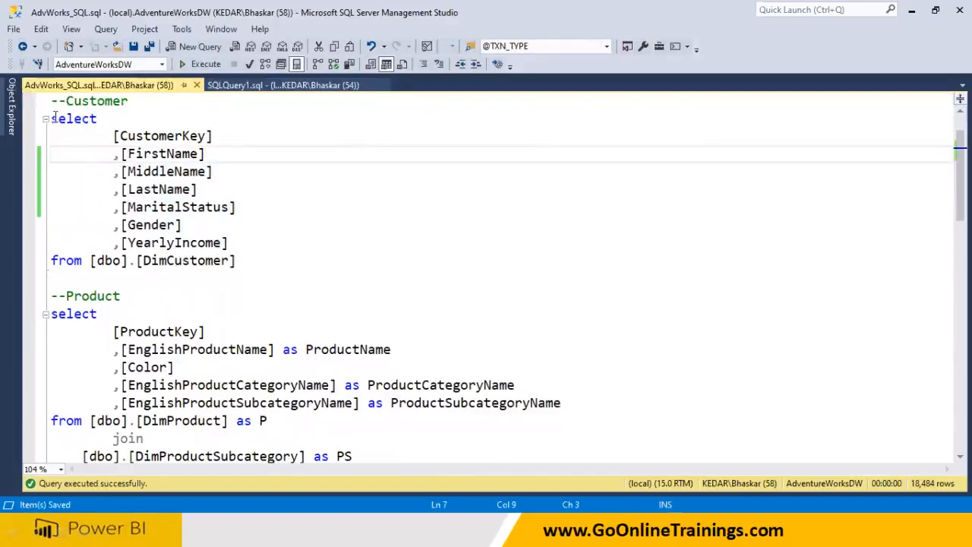
# Run only the Sales query, from its select through from [dbo].[FactInternetSales]
pyautogui.moveTo(51, 118); pyautogui.dragTo(134, 241)
pyautogui.scroll(-1, 135, 291)
pyautogui.scroll(-5, 135, 291)
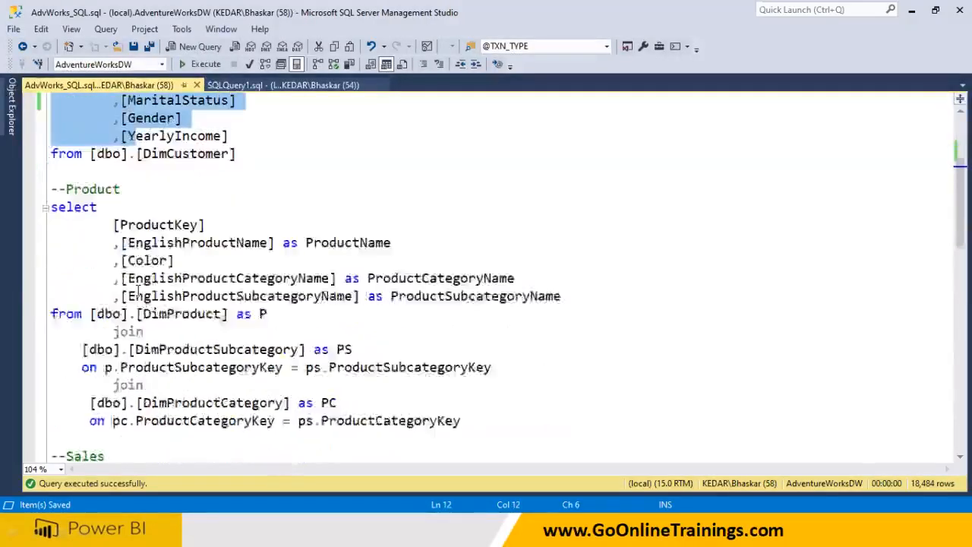
pyautogui.moveTo(50, 261); pyautogui.dragTo(65, 289)
pyautogui.scroll(-2, 67, 289)
pyautogui.keyDown('shift'); pyautogui.click(312, 397); pyautogui.keyUp('shift')
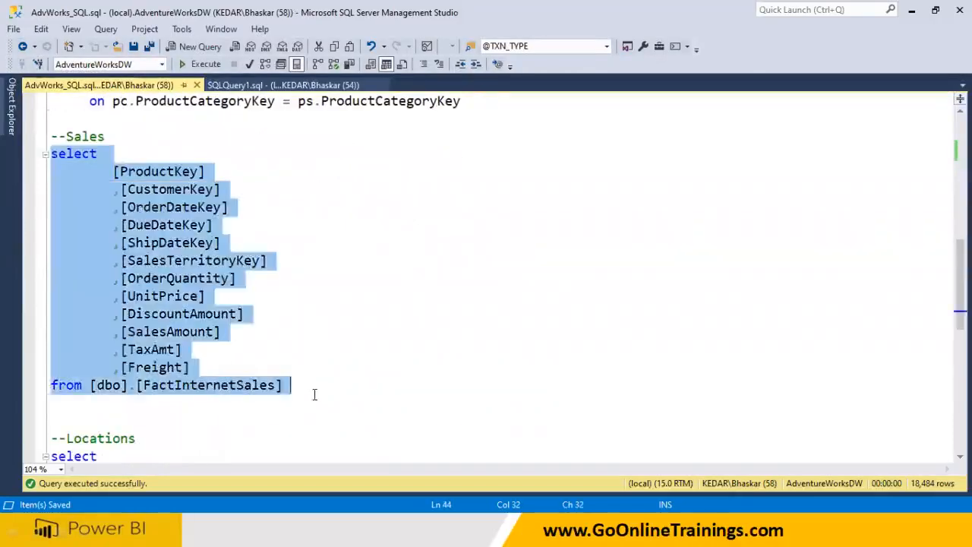
pyautogui.press('F5')
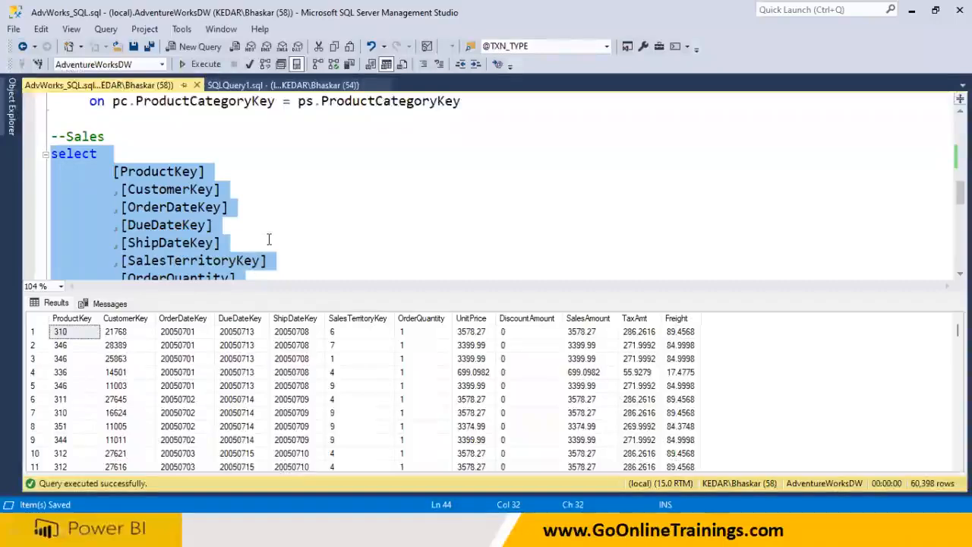
# Examine the CustomerKey and SalesTerritoryKey values in the Sales query results
pyautogui.click(122, 335)
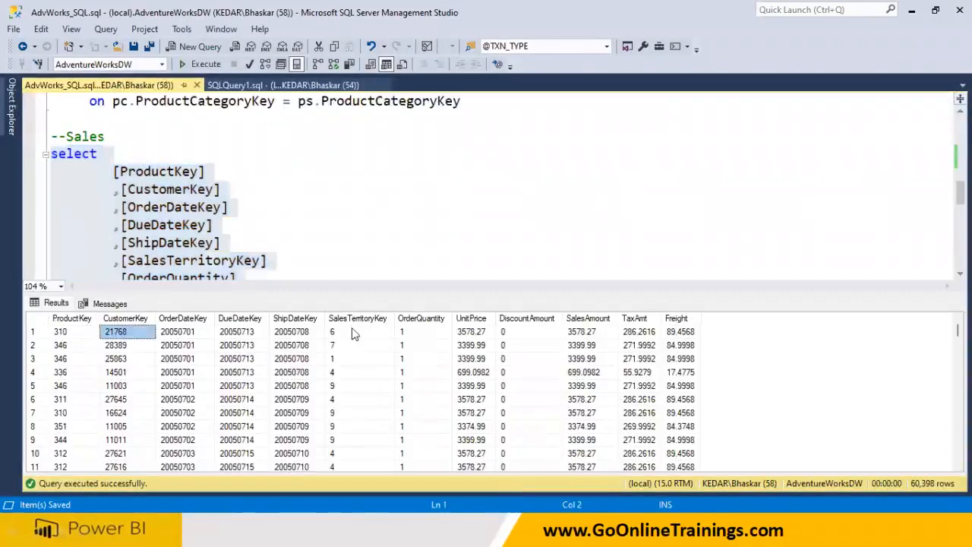
pyautogui.click(352, 331)
pyautogui.click(323, 247)
pyautogui.scroll(-1, 323, 248)
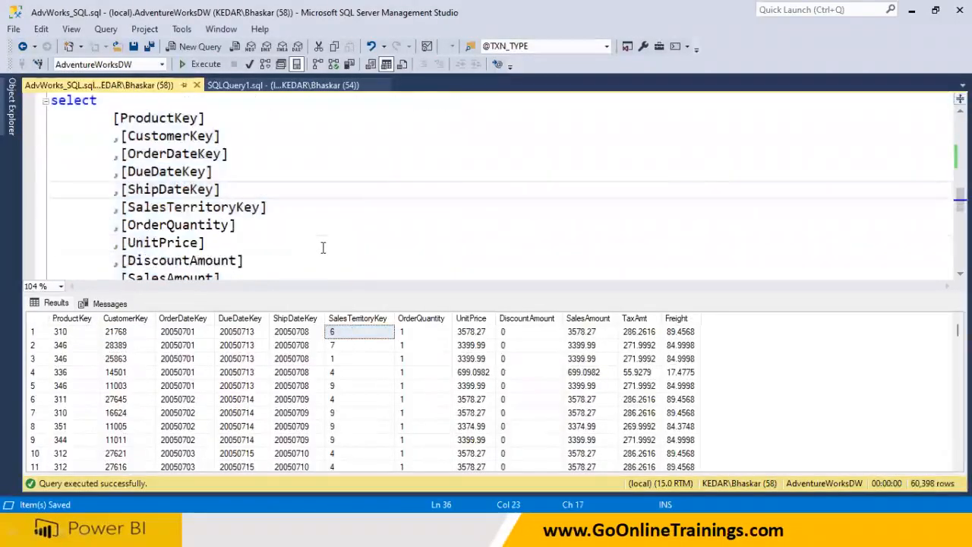
pyautogui.click(351, 319)
pyautogui.scroll(-2, 334, 357)
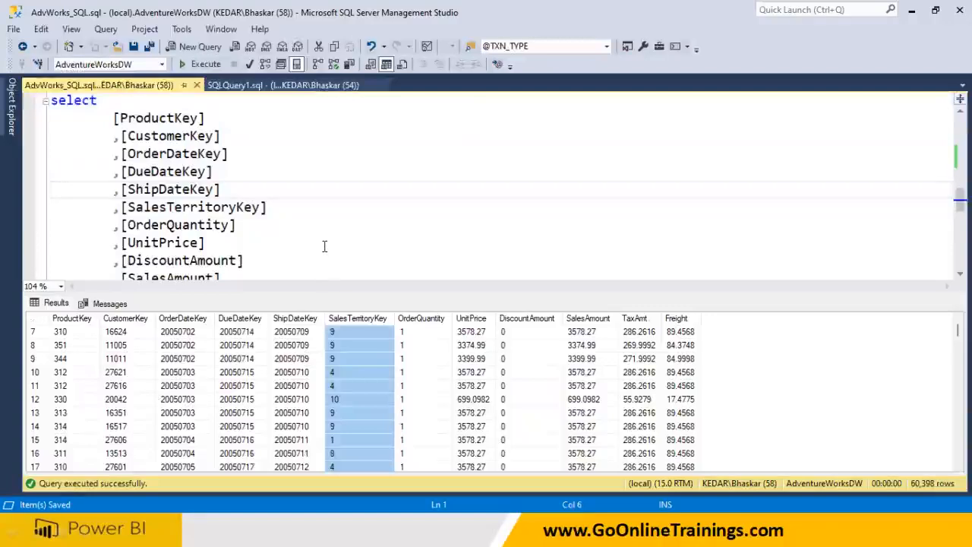
# Locate GeographyKey in the Locations query and run only that query on [dbo].[DimGeography]
pyautogui.click(324, 247)
pyautogui.scroll(-2, 323, 246)
pyautogui.scroll(-2, 324, 246)
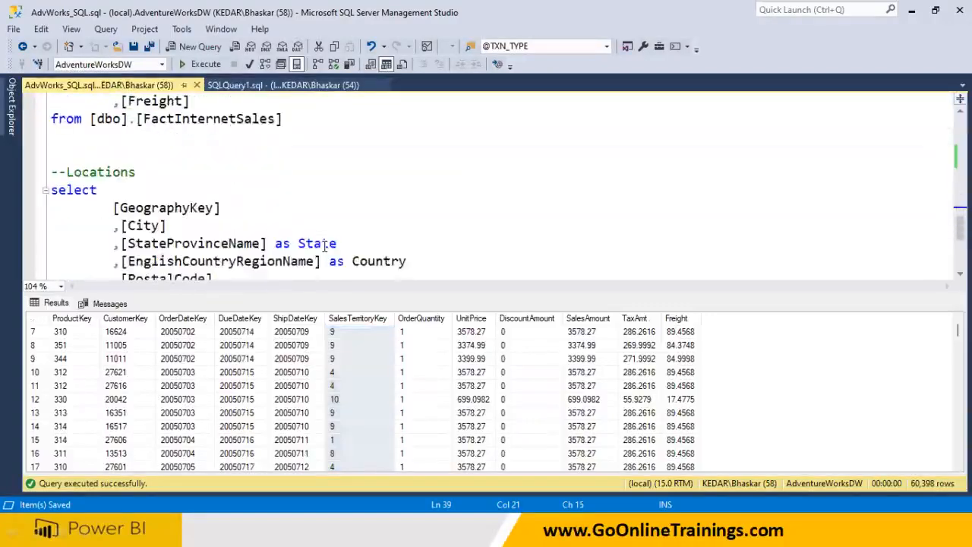
pyautogui.doubleClick(174, 208)
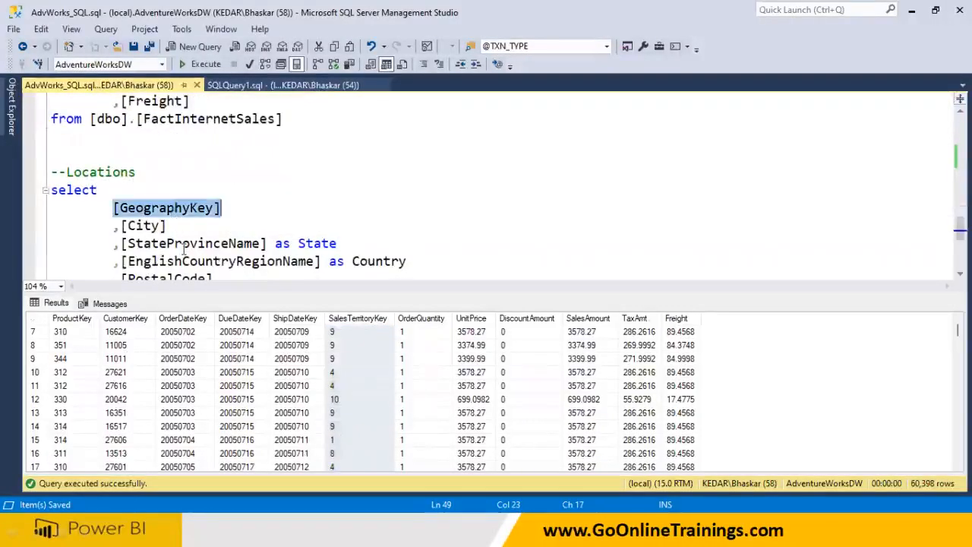
pyautogui.scroll(-1, 184, 251)
pyautogui.moveTo(245, 243); pyautogui.dragTo(23, 137)
pyautogui.click(205, 64)
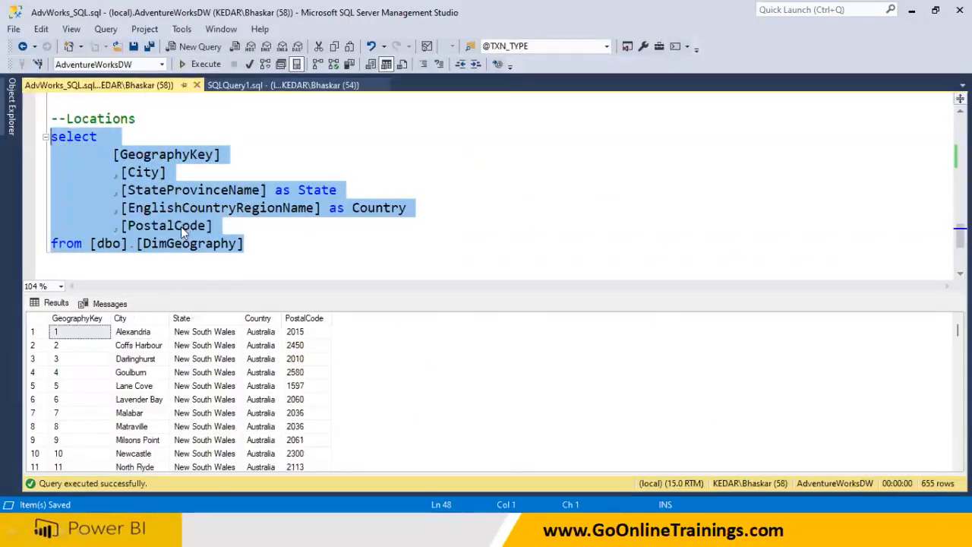
# Compare the SalesTerritoryKey column in the Sales query with the GeographyKey column in the Locations query
pyautogui.click(231, 228)
pyautogui.scroll(3, 251, 243)
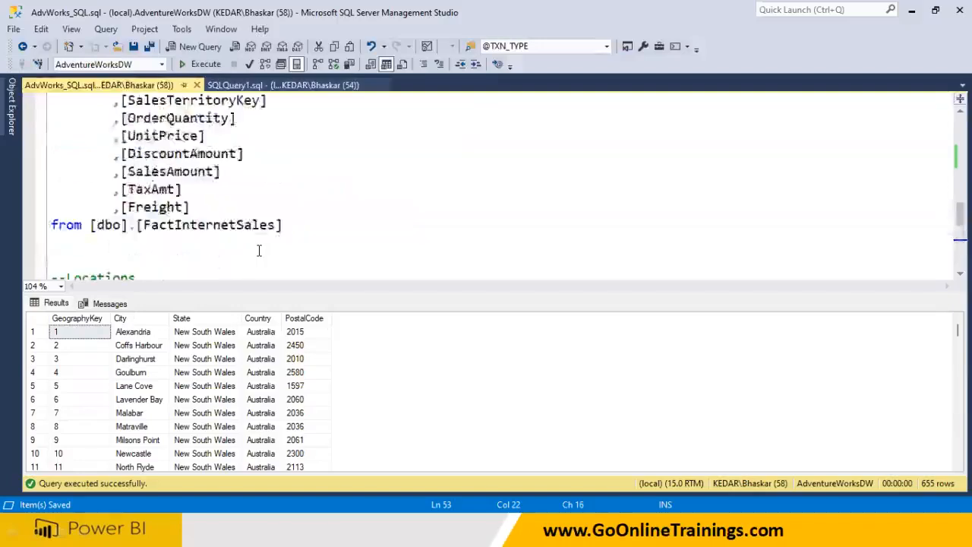
pyautogui.scroll(1, 158, 213)
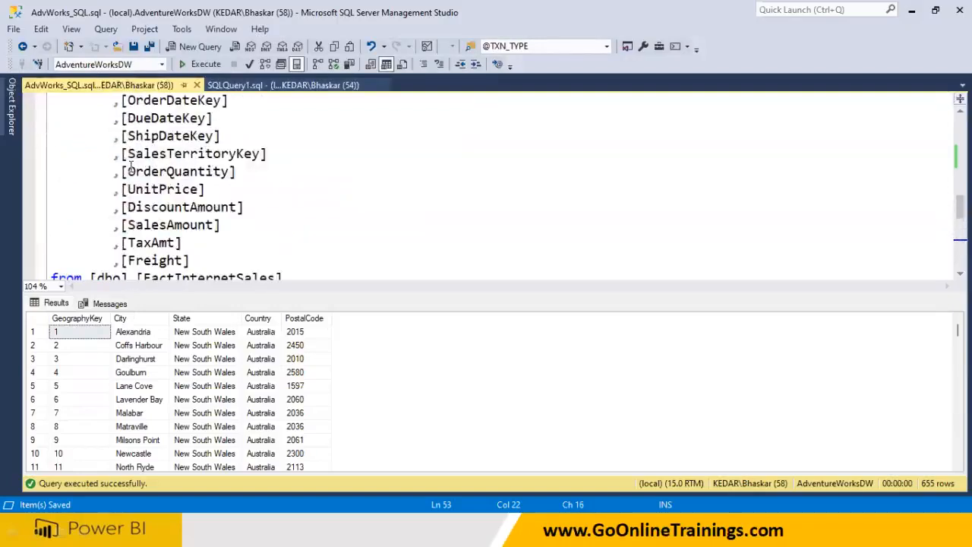
pyautogui.moveTo(120, 155); pyautogui.dragTo(279, 154)
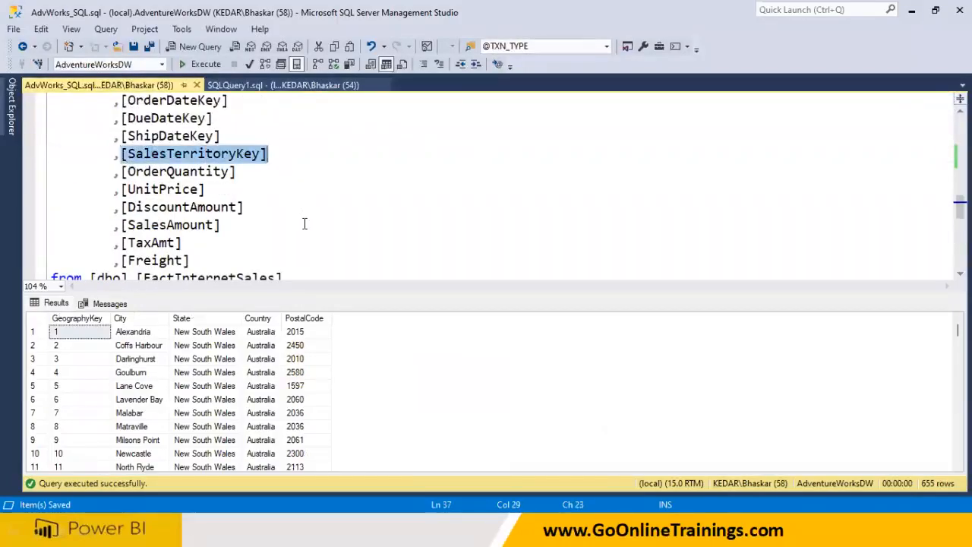
pyautogui.scroll(-1, 304, 223)
pyautogui.scroll(-2, 114, 213)
pyautogui.moveTo(105, 209); pyautogui.dragTo(258, 210)
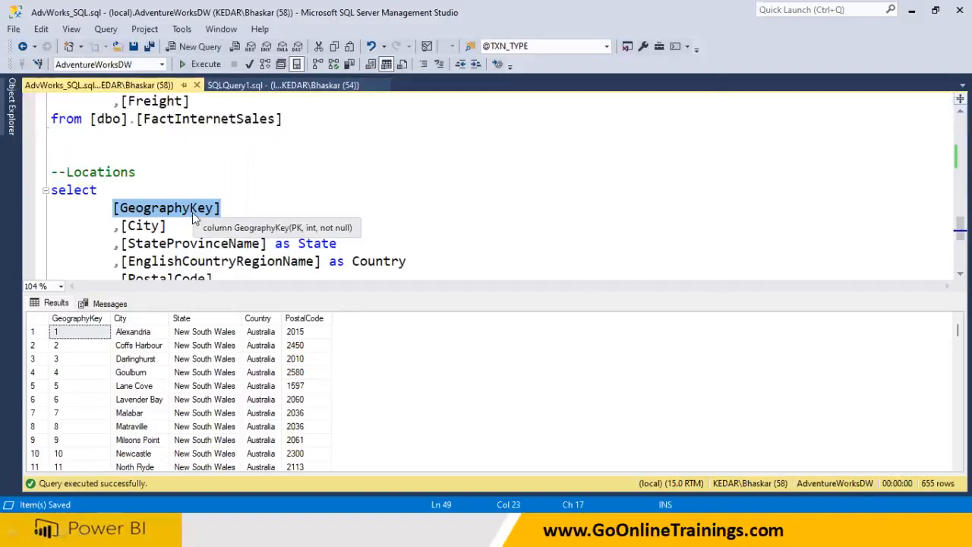
# Open a blank Notepad document, maximize it and enter the table title Dept with the column line DeptID,Name
pyautogui.press('super')
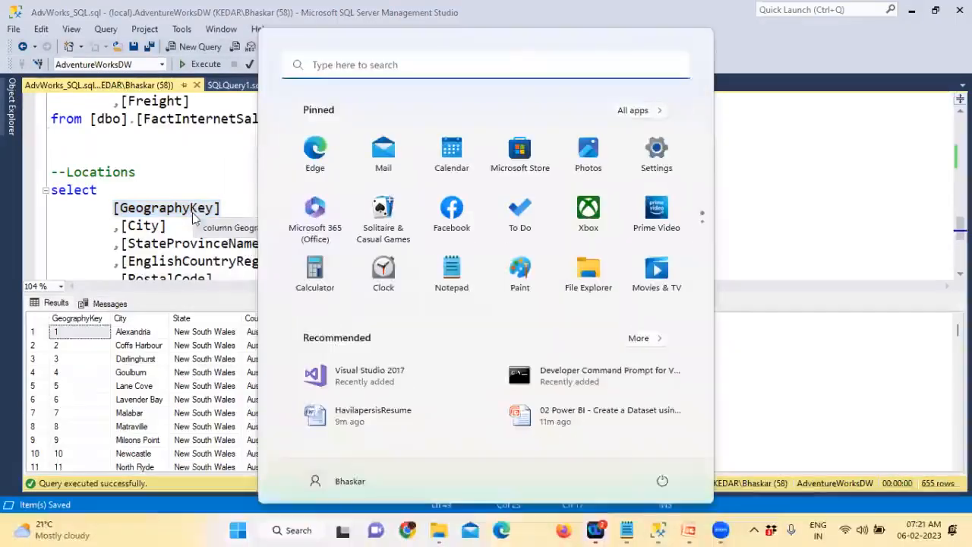
pyautogui.click(446, 272)
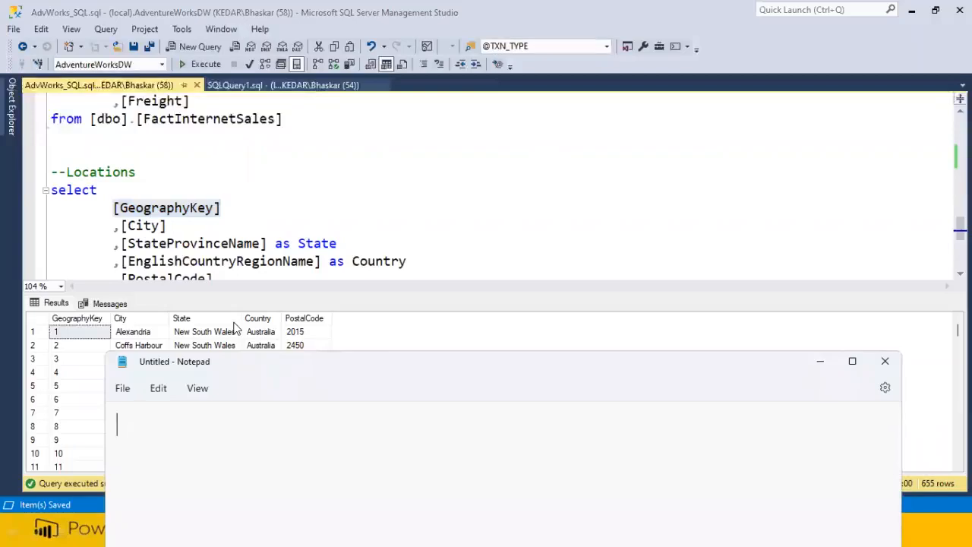
pyautogui.write('Dept')
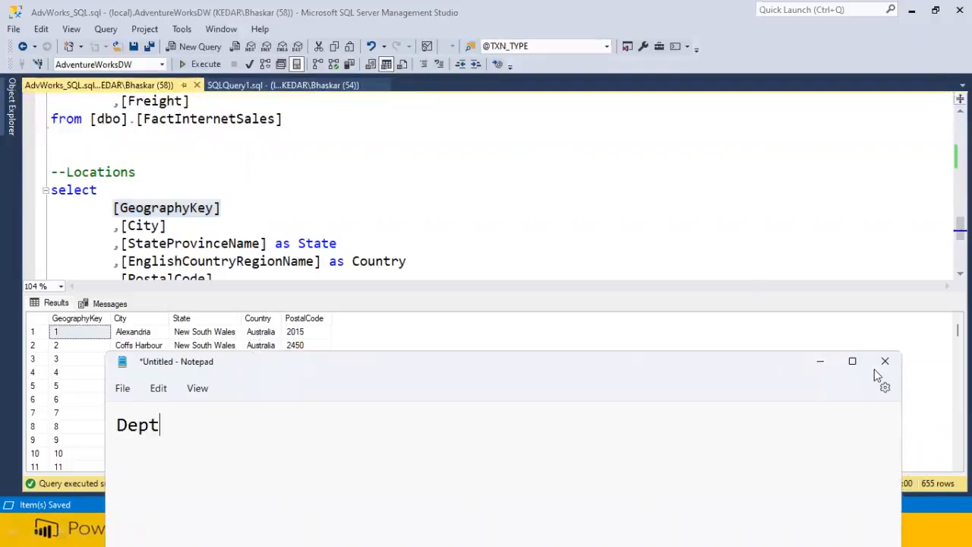
pyautogui.click(853, 362)
pyautogui.press('Return')
pyautogui.write('DeptID')
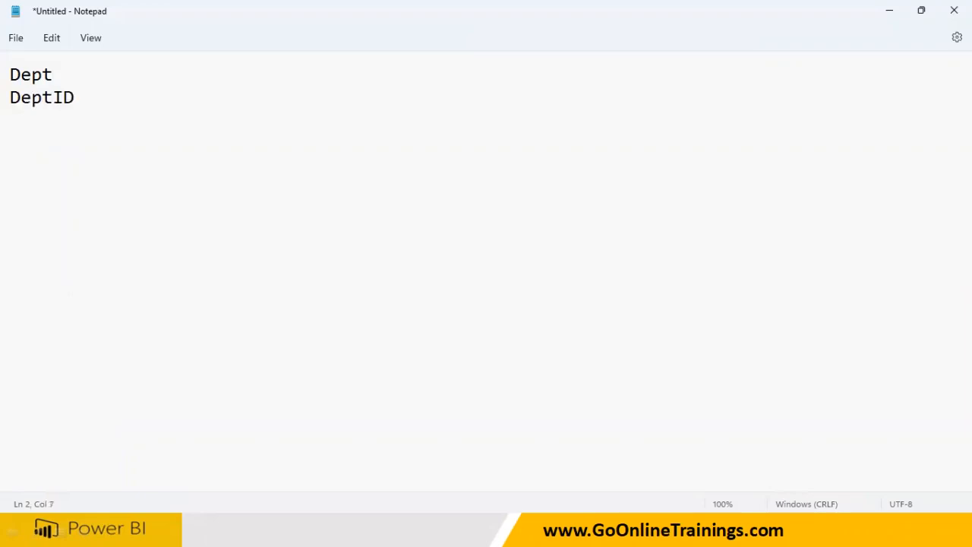
pyautogui.write(',Name')
pyautogui.press('Return')
# Add the rows 10,Sales and 20,Accounts under the Dept column line
pyautogui.write('1')
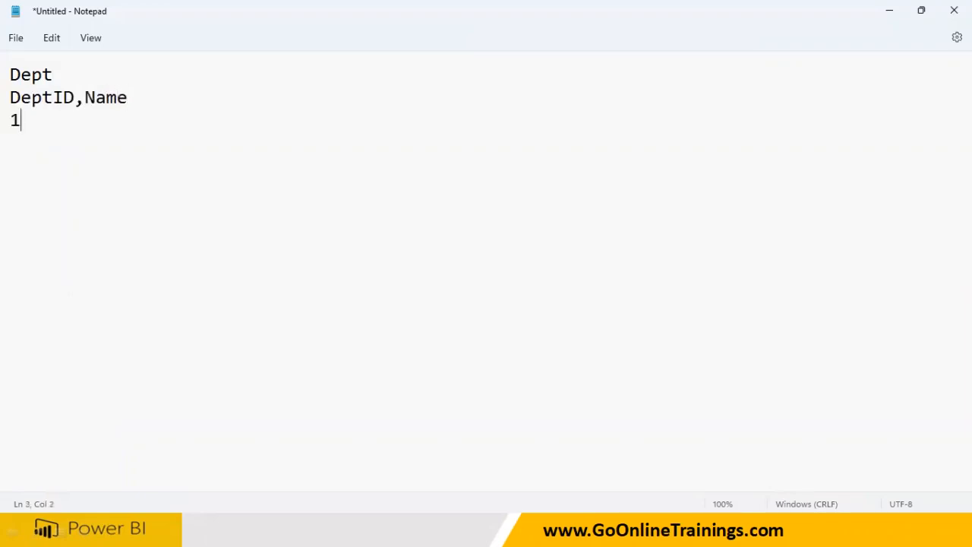
pyautogui.write('0,Sales')
pyautogui.press('Return')
pyautogui.write('20,Accounts')
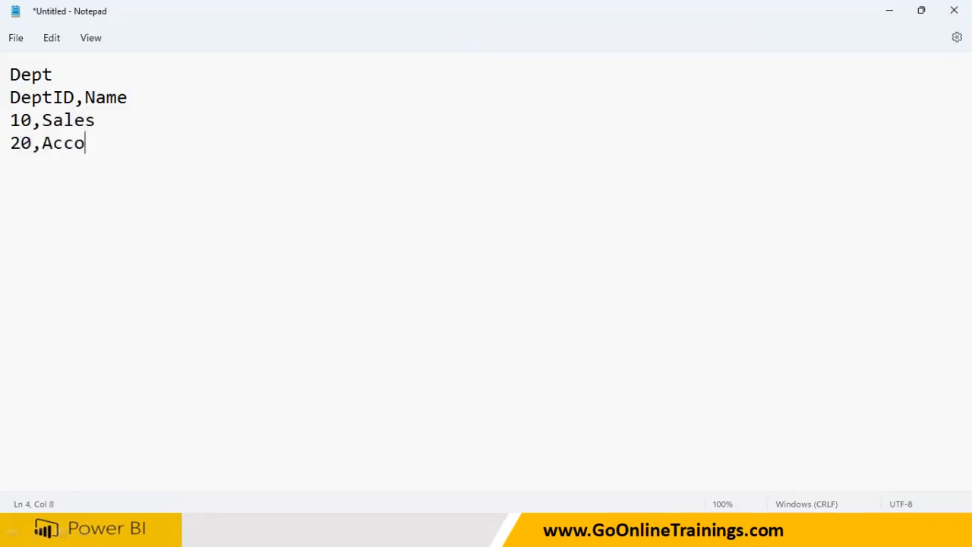
# Below the Dept rows, leave two blank lines and enter the table title Emp with the column line EID,Name,DeptNumber
pyautogui.press('Return')
pyautogui.press('Return')
pyautogui.press('Return')
pyautogui.write('Emp')
pyautogui.press('Return')
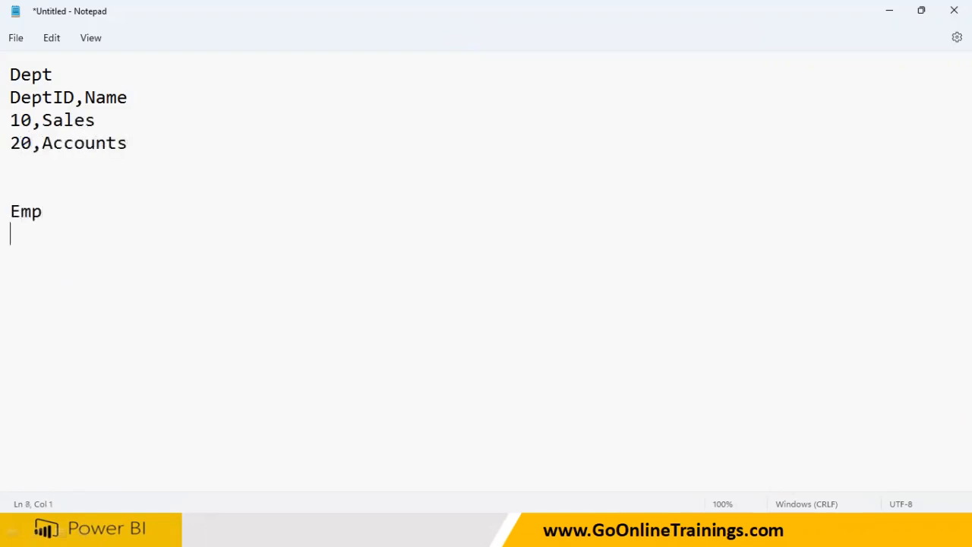
pyautogui.write('EID,Name,DeptID')
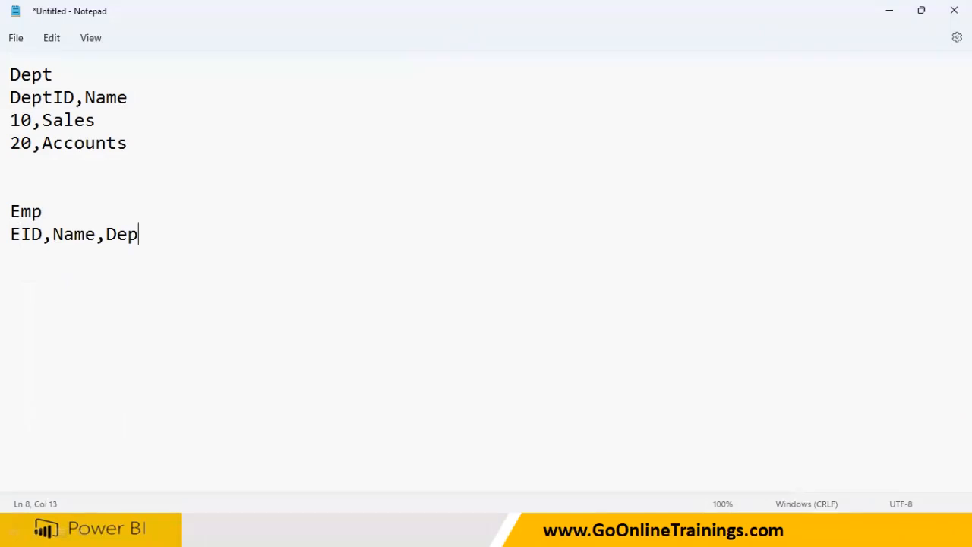
pyautogui.press('BackSpace')
pyautogui.press('BackSpace')
pyautogui.write('Number')
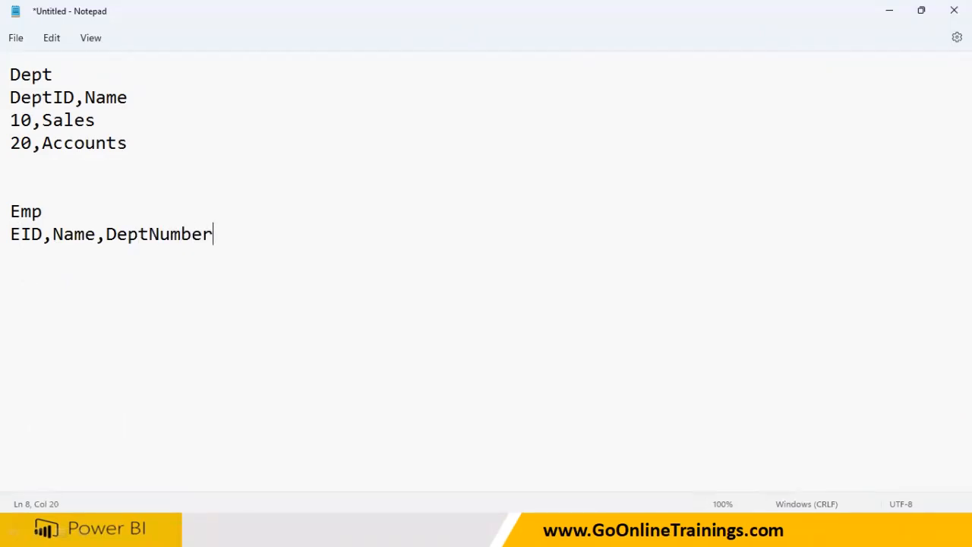
# Compare the DeptID column of Dept with the DeptNumber column of Emp
pyautogui.doubleClick(77, 97)
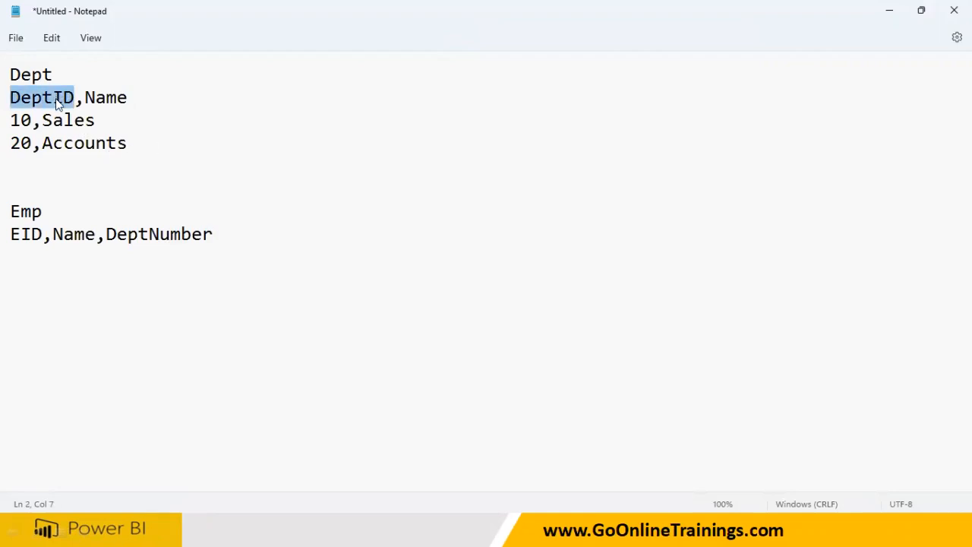
pyautogui.moveTo(107, 234); pyautogui.dragTo(216, 235)
pyautogui.click(243, 235)
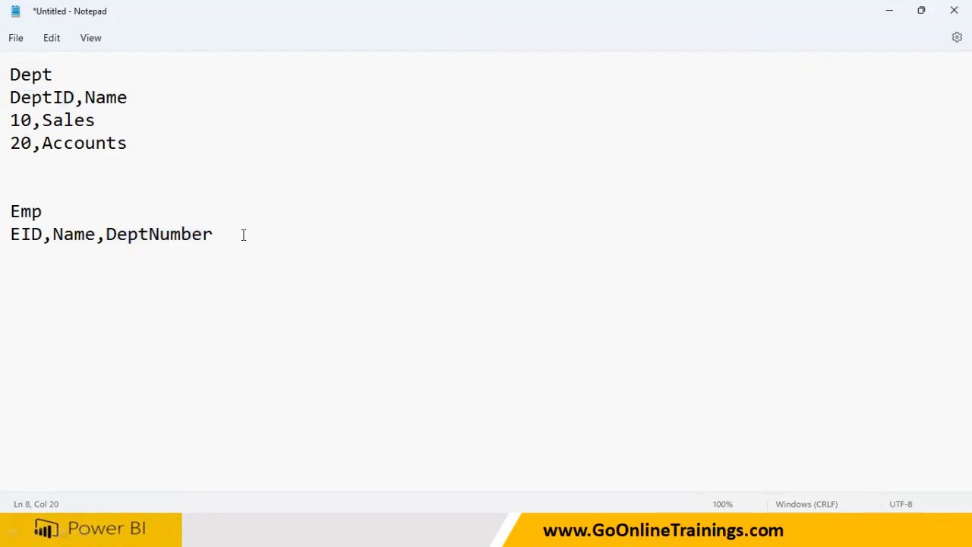
# Add three employee rows to the Emp table with IDs 1, 2 and 3, a first name each, and department numbers 20, 20 and 10
pyautogui.write('1,John,10')
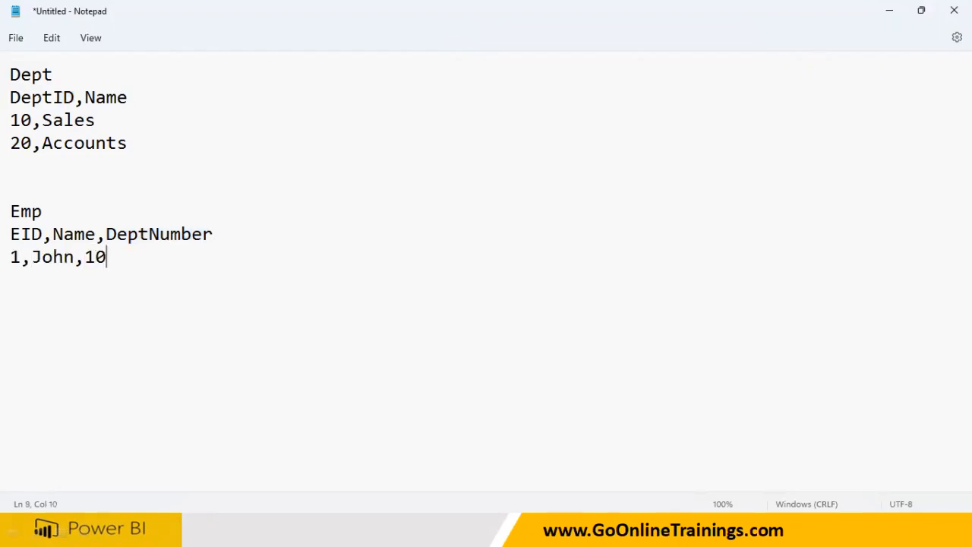
pyautogui.press('BackSpace')
pyautogui.press('BackSpace')
pyautogui.write('20')
pyautogui.press('Return')
pyautogui.write('2,Sita')
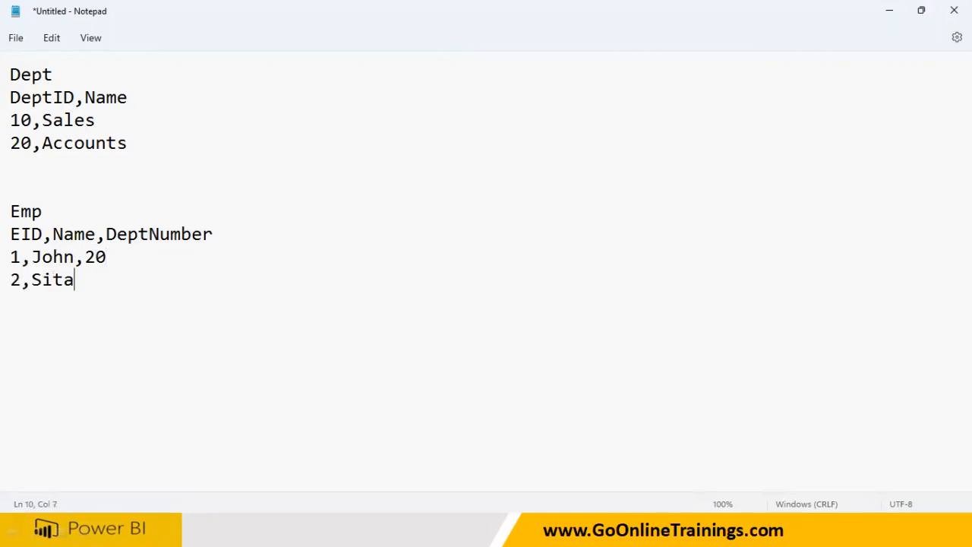
pyautogui.write(',20')
pyautogui.press('Return')
pyautogui.write('3m')
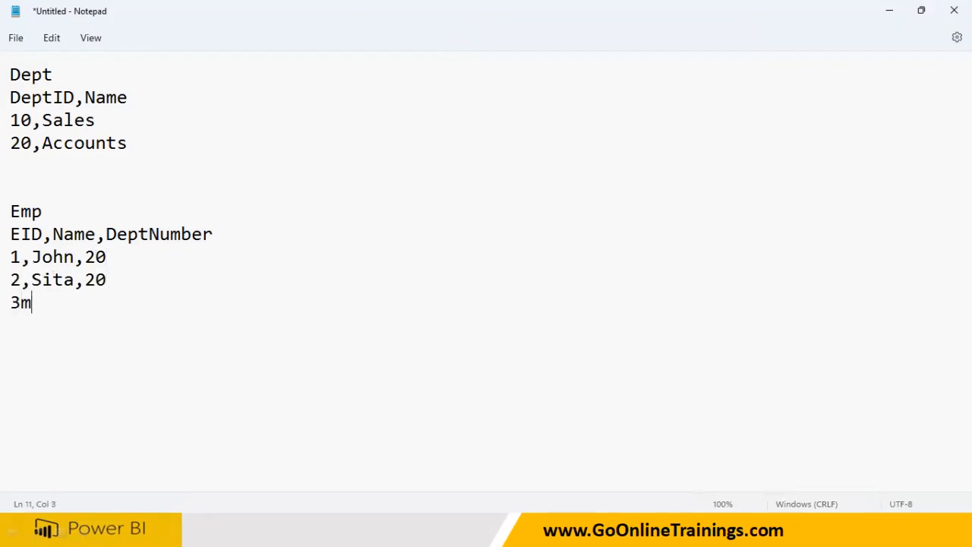
pyautogui.press('BackSpace')
pyautogui.write(',Aman,1')
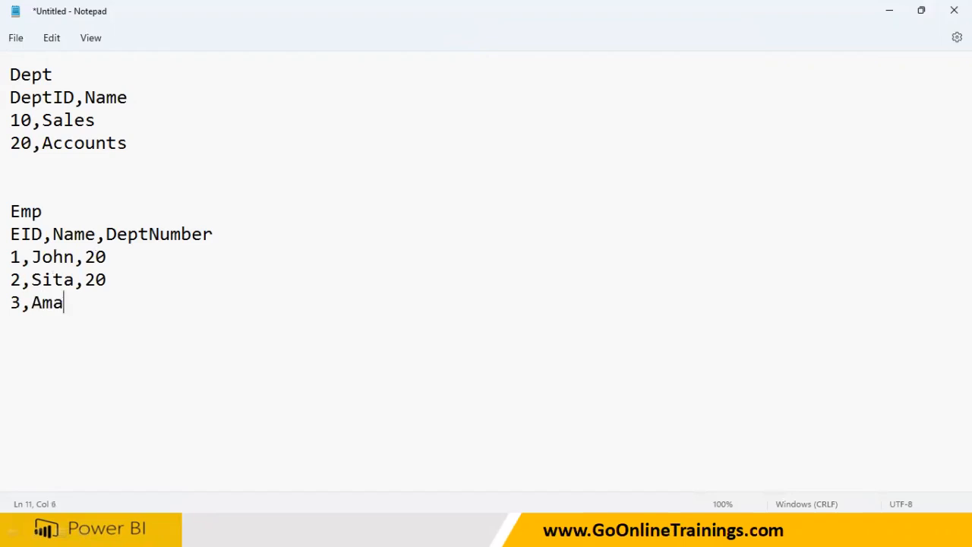
pyautogui.write('0')
# Compare the DeptID column and its values in Dept with the DeptNumber column and its values in Emp
pyautogui.moveTo(75, 97); pyautogui.dragTo(6, 96)
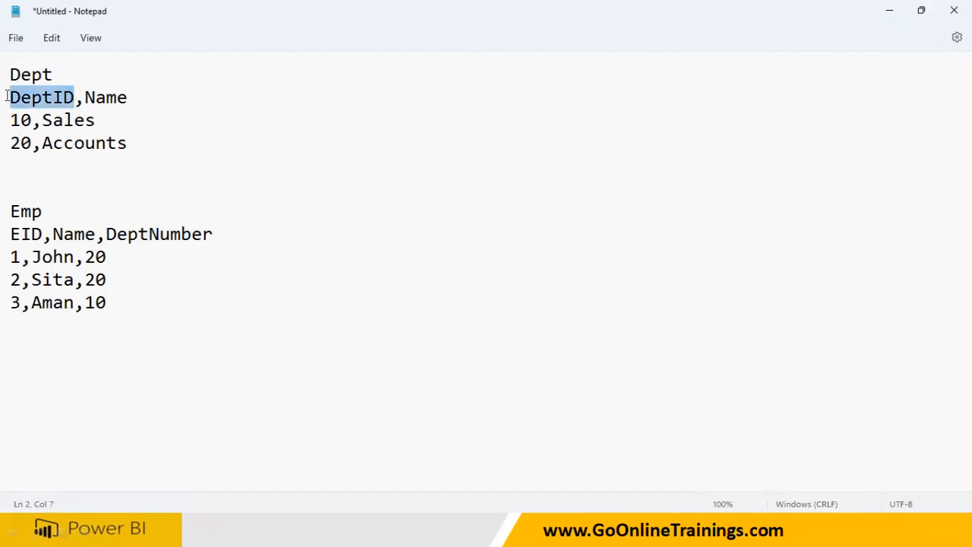
pyautogui.moveTo(104, 234); pyautogui.dragTo(257, 238)
pyautogui.click(258, 237)
pyautogui.moveTo(80, 97); pyautogui.dragTo(6, 96)
pyautogui.moveTo(109, 232); pyautogui.dragTo(238, 239)
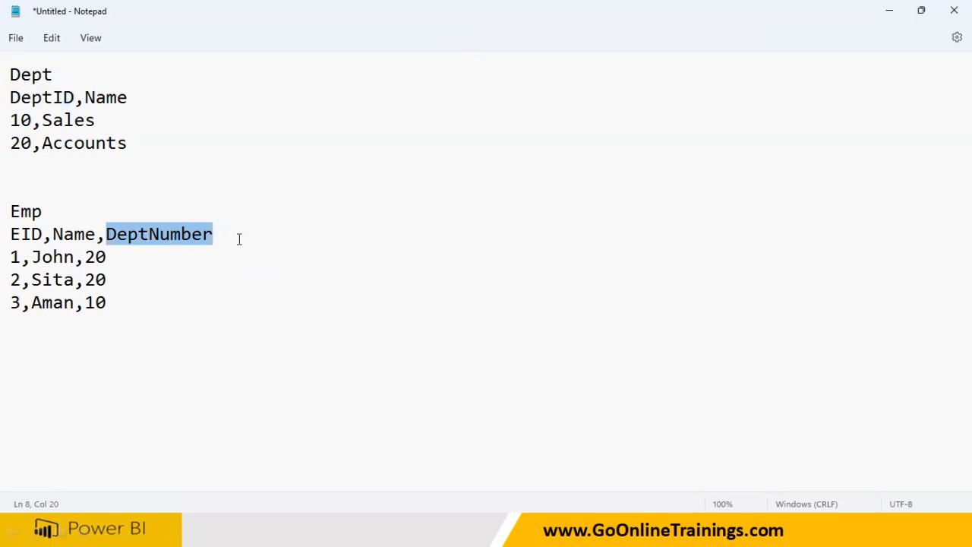
pyautogui.moveTo(32, 122); pyautogui.dragTo(8, 145)
pyautogui.moveTo(109, 258); pyautogui.dragTo(108, 302)
pyautogui.moveTo(107, 235); pyautogui.dragTo(216, 236)
pyautogui.moveTo(73, 99)
pyautogui.mouseDown()
pyautogui.moveTo(11, 97)
pyautogui.moveTo(75, 98)
pyautogui.mouseUp()
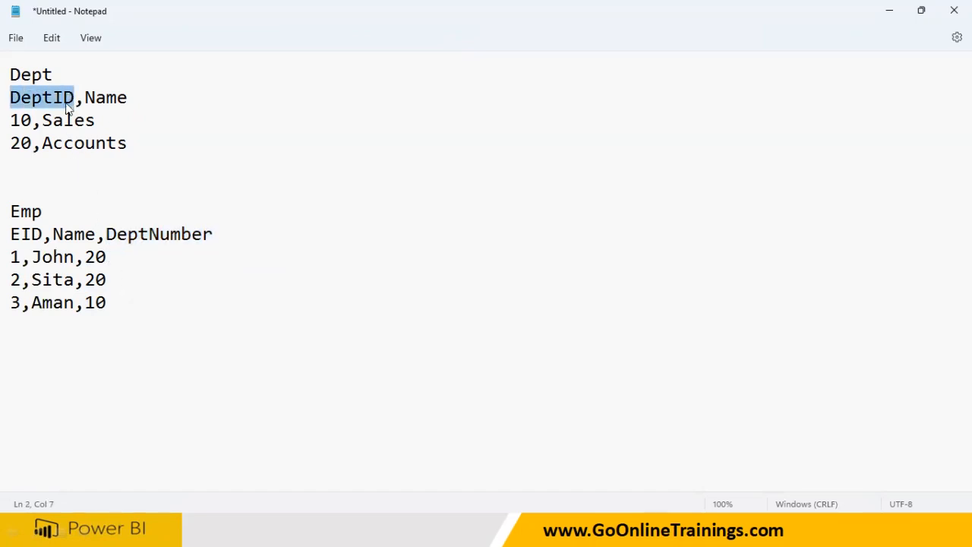
pyautogui.moveTo(106, 235); pyautogui.dragTo(223, 236)
pyautogui.click(207, 260)
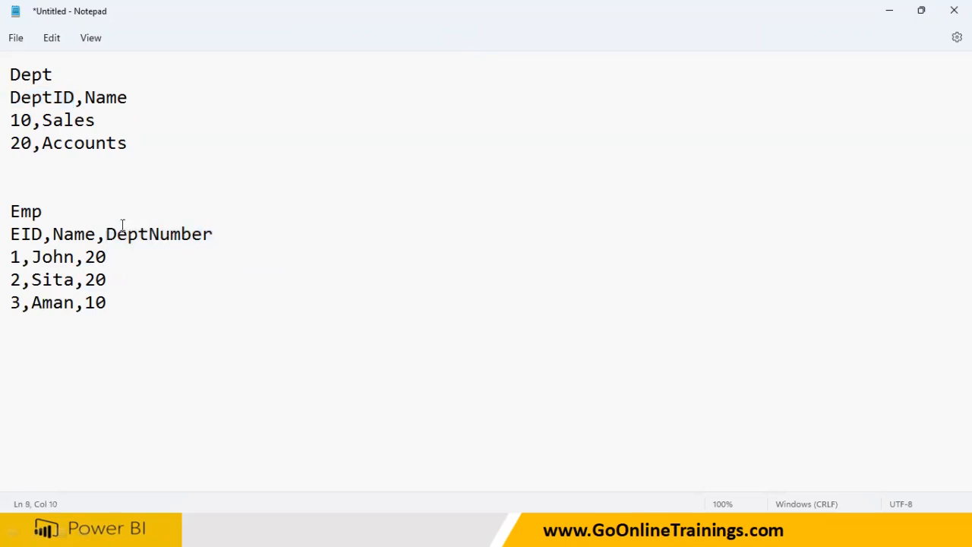
pyautogui.click(74, 100)
pyautogui.doubleClick(29, 97)
# Rename the DeptNumber column in the Emp column line to DNo
pyautogui.moveTo(108, 236); pyautogui.dragTo(193, 250)
pyautogui.click(182, 237)
pyautogui.moveTo(117, 236); pyautogui.dragTo(213, 242)
pyautogui.write('No')
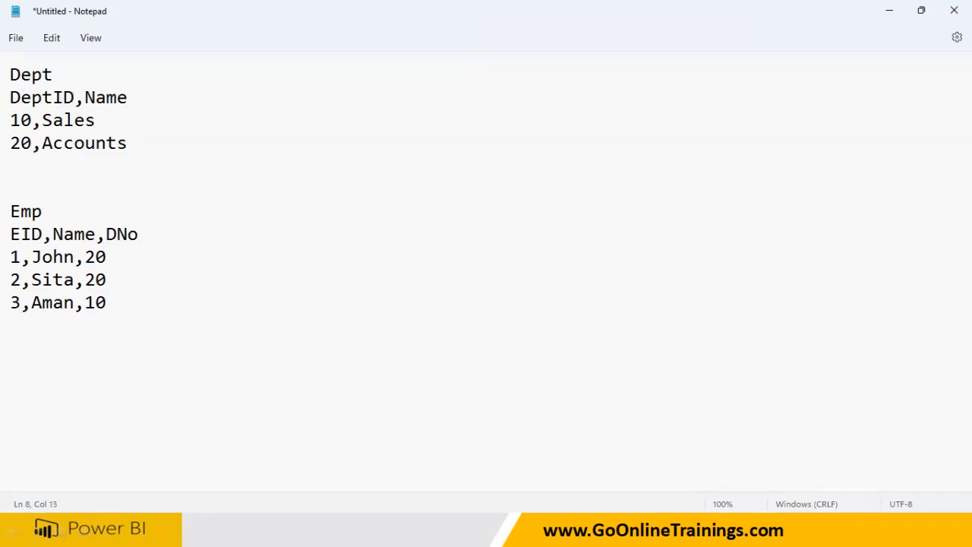
# Compare the DeptID column of Dept with the DNo column of Emp, including the department values under each
pyautogui.moveTo(75, 97); pyautogui.dragTo(10, 101)
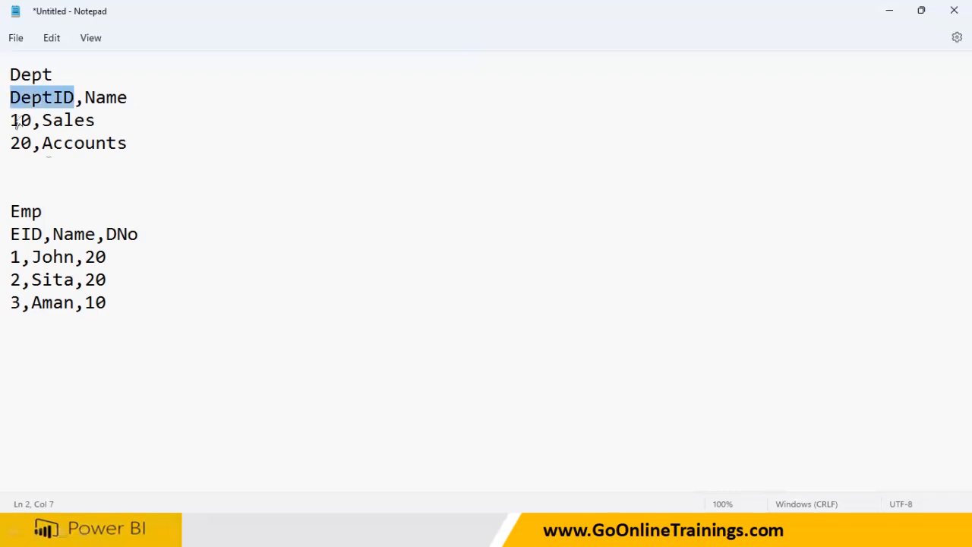
pyautogui.moveTo(107, 234); pyautogui.dragTo(181, 237)
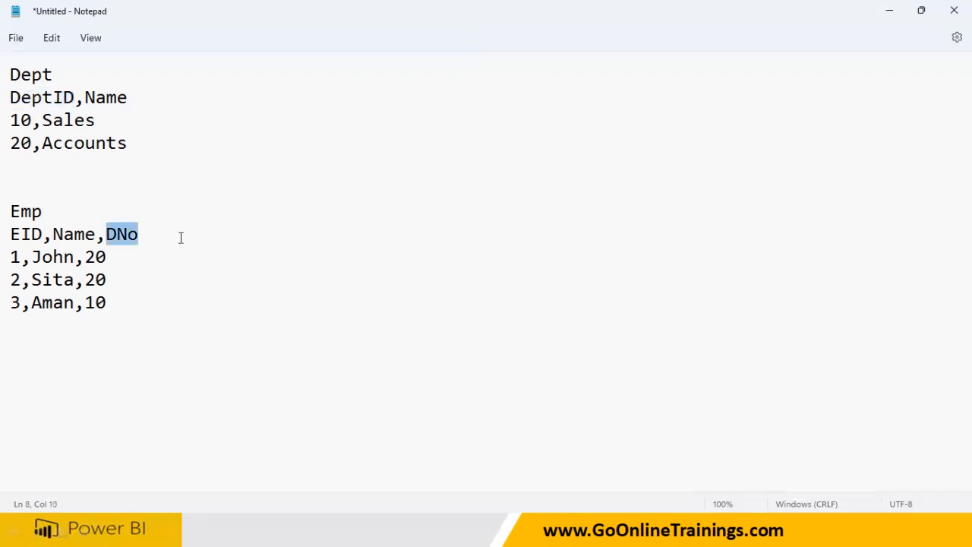
pyautogui.moveTo(74, 97); pyautogui.dragTo(11, 101)
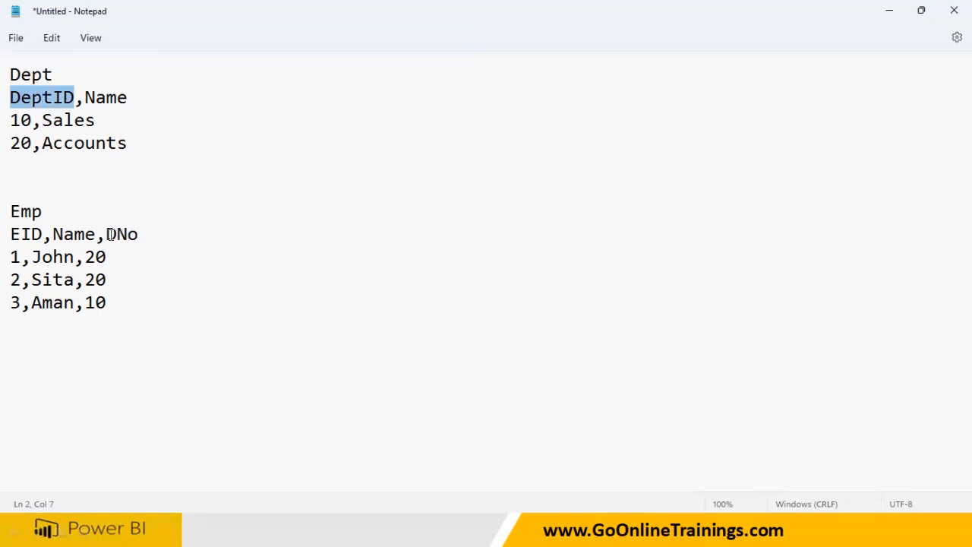
pyautogui.moveTo(111, 235); pyautogui.dragTo(215, 241)
pyautogui.moveTo(74, 98); pyautogui.dragTo(8, 121)
pyautogui.moveTo(85, 257); pyautogui.dragTo(114, 302)
pyautogui.moveTo(107, 234); pyautogui.dragTo(139, 234)
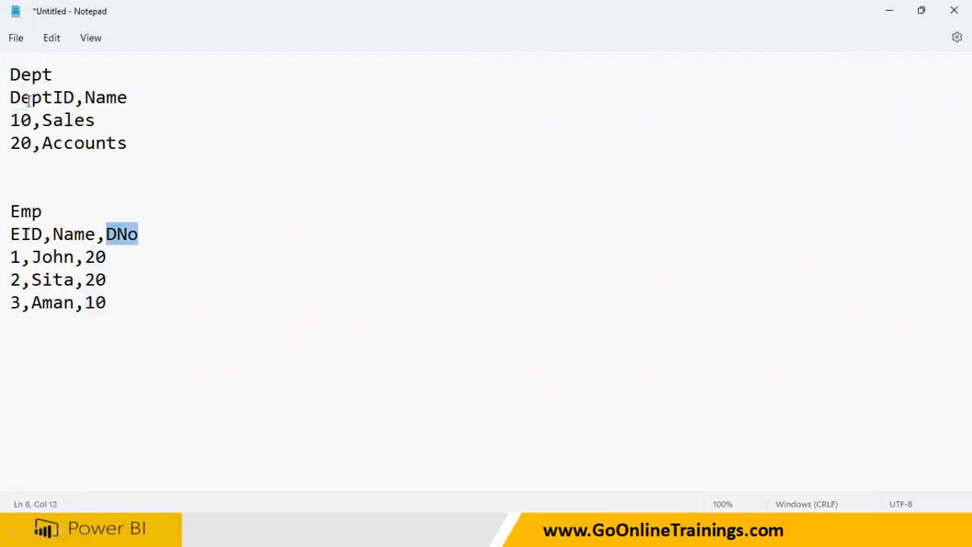
pyautogui.doubleClick(71, 98)
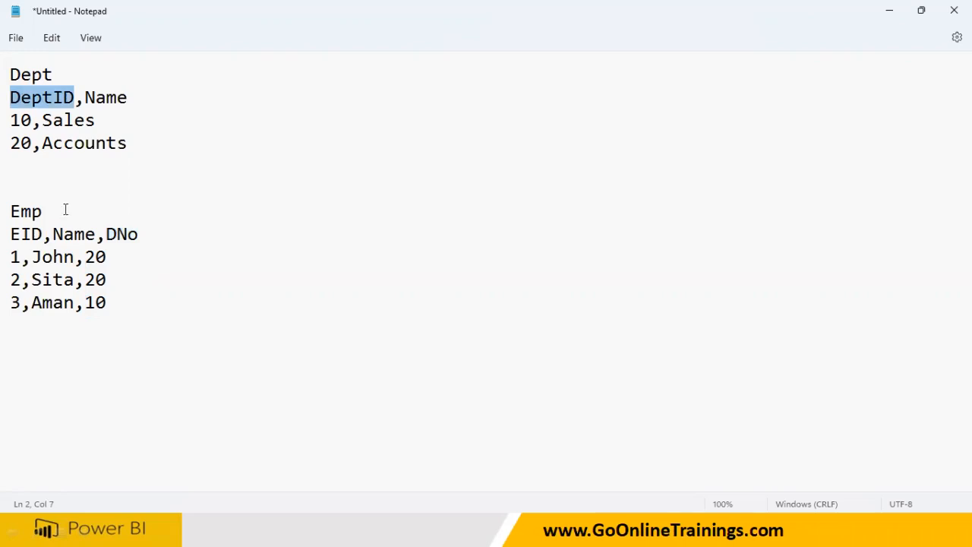
pyautogui.moveTo(106, 234); pyautogui.dragTo(184, 235)
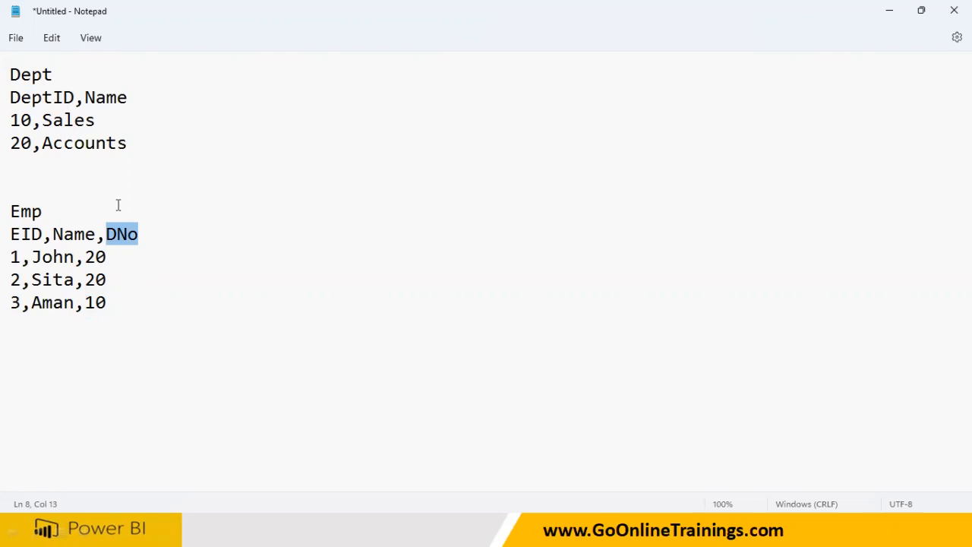
# Rename the DNo column in the Emp column line to X
pyautogui.moveTo(78, 93); pyautogui.dragTo(7, 98)
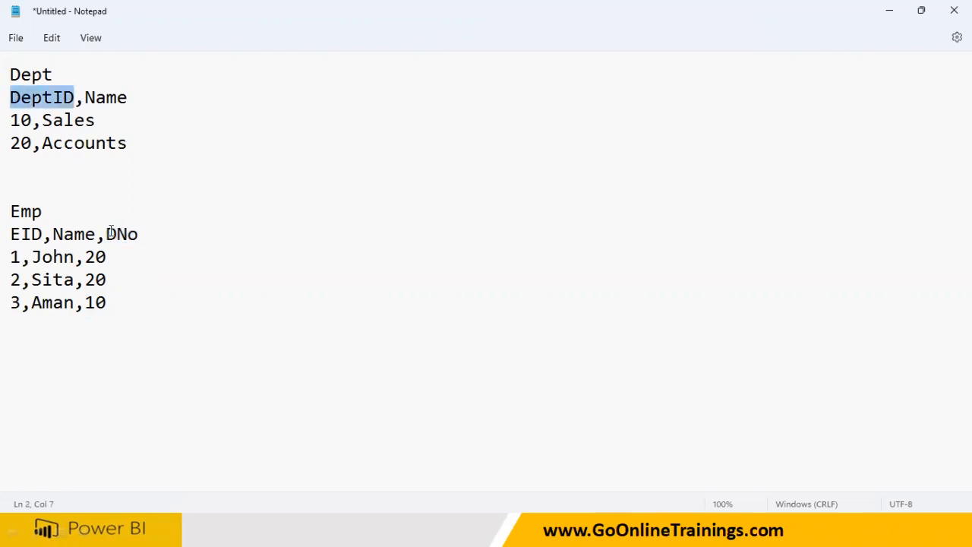
pyautogui.moveTo(106, 234); pyautogui.dragTo(168, 234)
pyautogui.write('X')
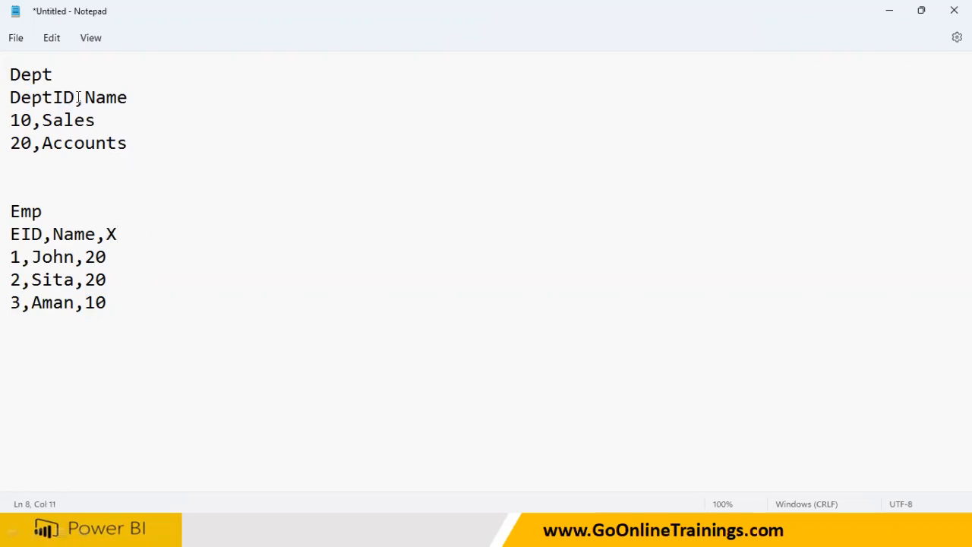
# Match the department values under X in Emp against the DeptID values 10 and 20 in Dept
pyautogui.moveTo(78, 96); pyautogui.dragTo(6, 93)
pyautogui.click(129, 235)
pyautogui.moveTo(129, 235); pyautogui.dragTo(107, 302)
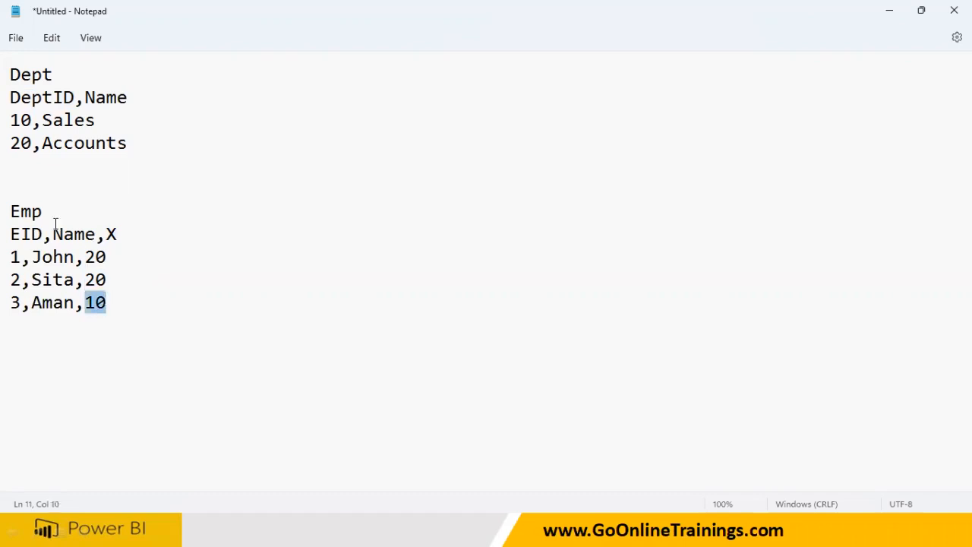
pyautogui.moveTo(32, 121); pyautogui.dragTo(7, 144)
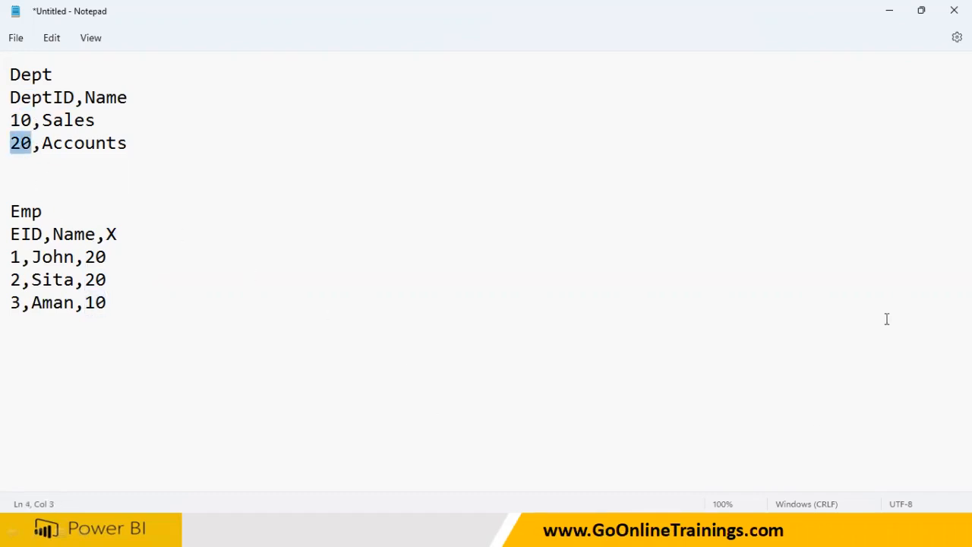
# Switch to SQL Server Management Studio and locate GeographyKey in the Locations query and SalesTerritoryKey in the Sales query
pyautogui.click(804, 530)
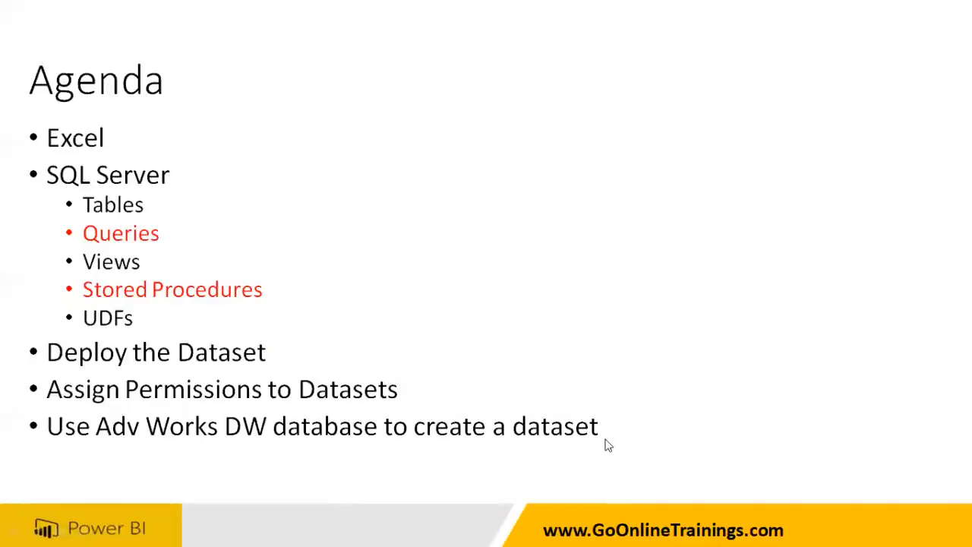
pyautogui.hotkey('alt', 'Tab')
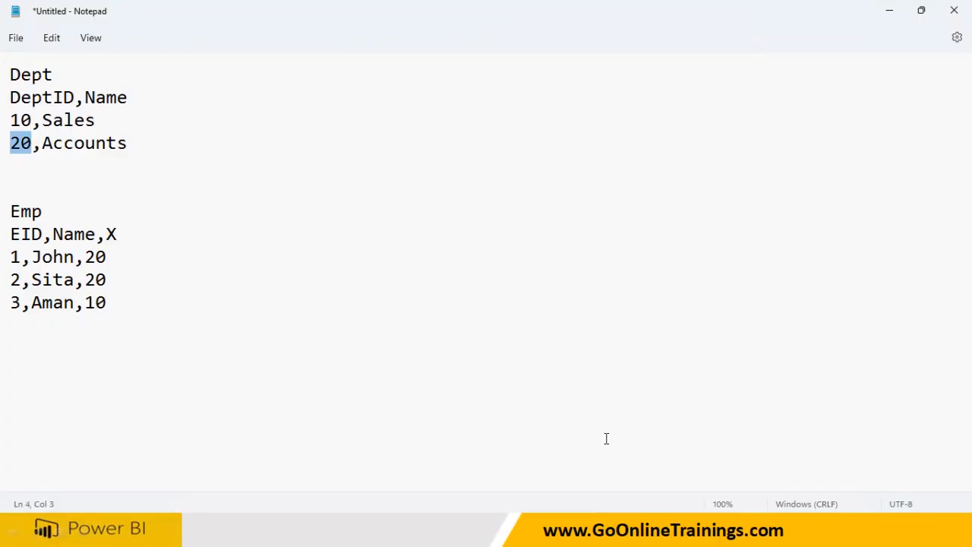
pyautogui.press('super')
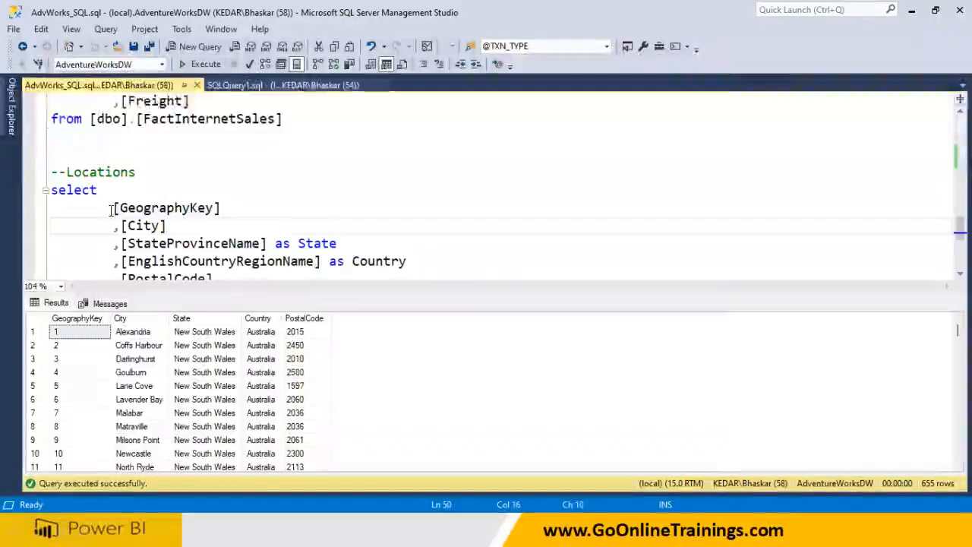
pyautogui.moveTo(114, 208); pyautogui.dragTo(260, 211)
pyautogui.scroll(3, 259, 212)
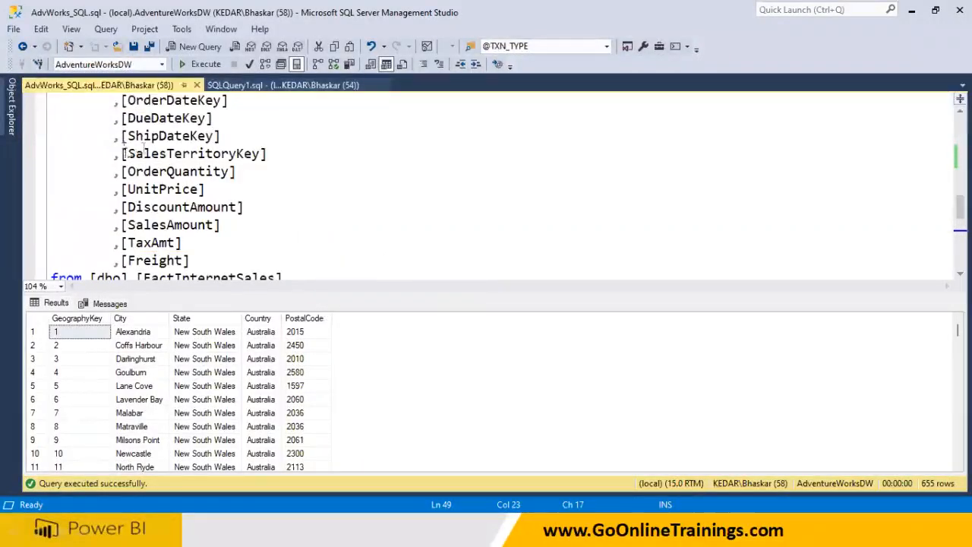
pyautogui.moveTo(121, 154); pyautogui.dragTo(284, 152)
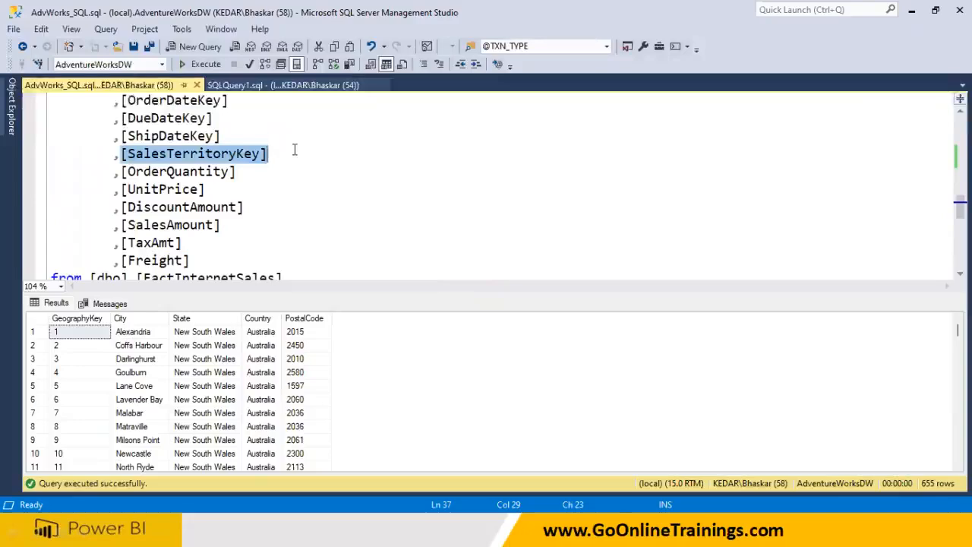
# Hide the query results and examine the SalesTerritoryKey column in the Sales query
pyautogui.hotkey('ctrl', 'r')
pyautogui.scroll(1, 312, 346)
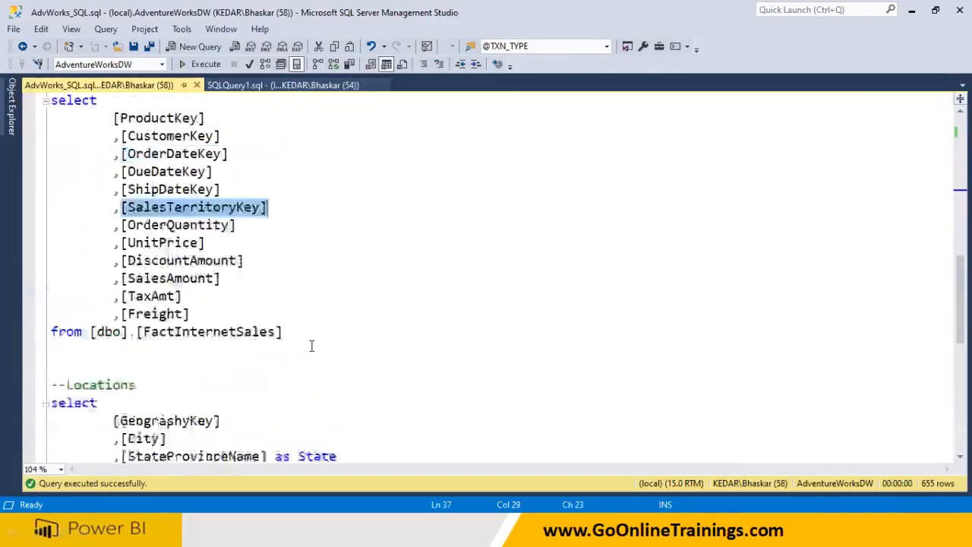
pyautogui.scroll(1, 312, 346)
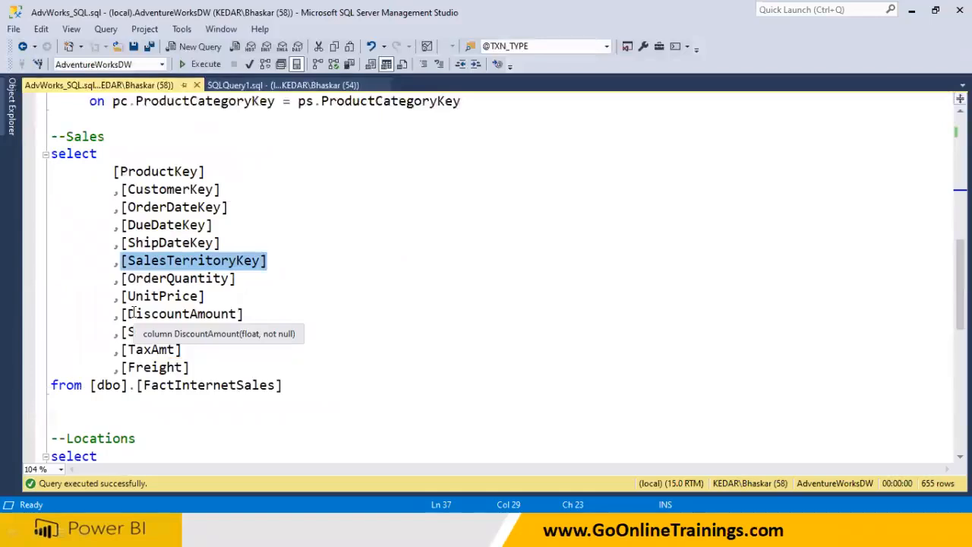
pyautogui.moveTo(125, 261); pyautogui.dragTo(295, 263)
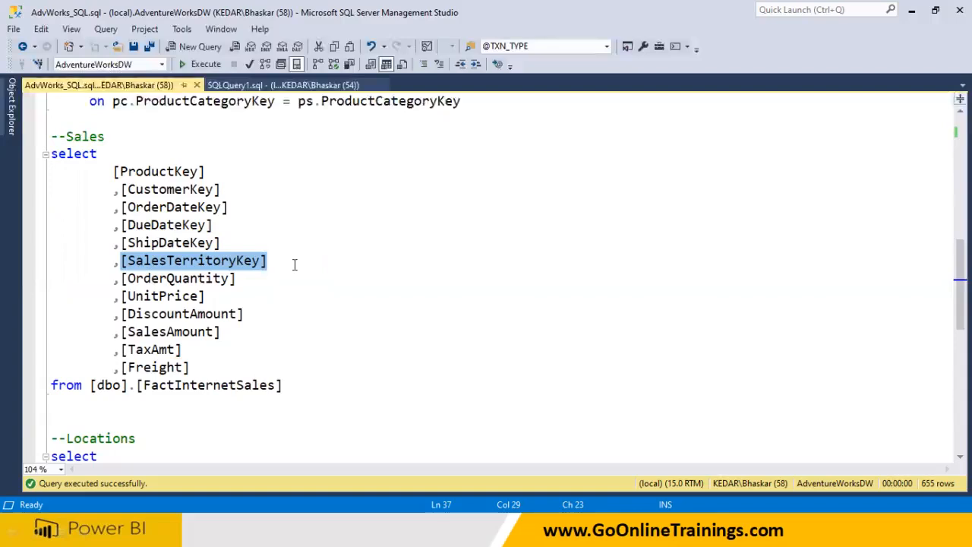
pyautogui.click(263, 300)
pyautogui.moveTo(121, 260); pyautogui.dragTo(287, 261)
# Compare SalesTerritoryKey in the Sales query with GeographyKey in the Locations query as possible relationship columns
pyautogui.scroll(-2, 236, 449)
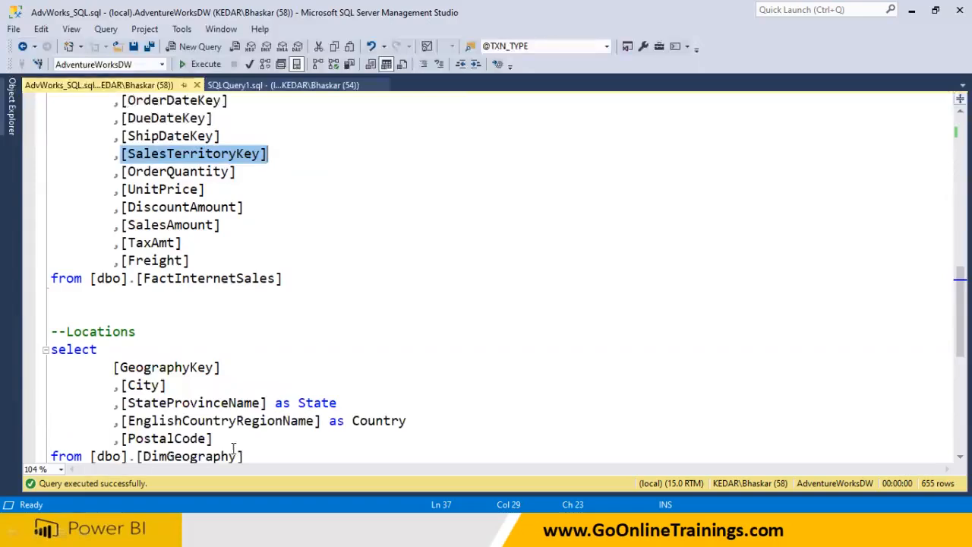
pyautogui.moveTo(115, 367); pyautogui.dragTo(251, 369)
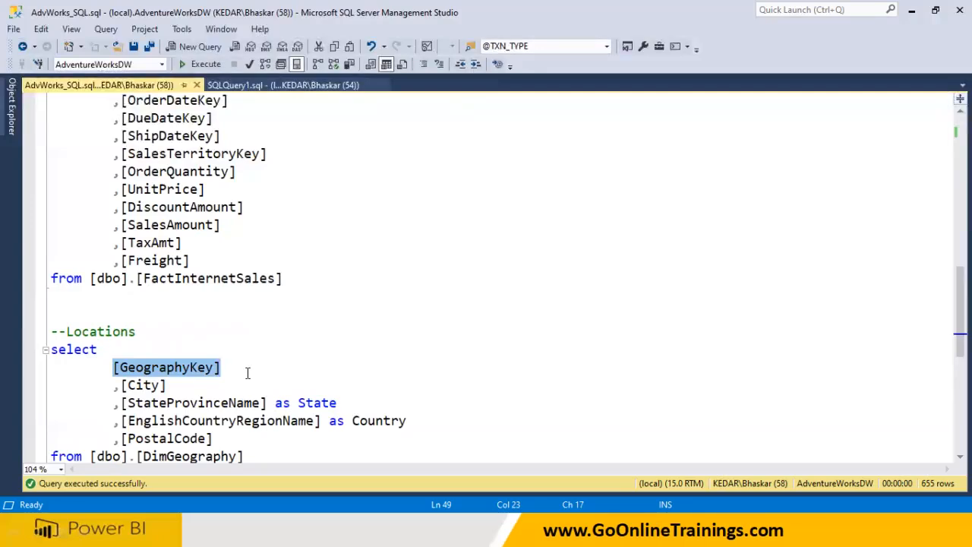
pyautogui.moveTo(248, 373); pyautogui.dragTo(247, 378)
pyautogui.moveTo(114, 367); pyautogui.dragTo(230, 364)
pyautogui.moveTo(126, 154); pyautogui.dragTo(267, 154)
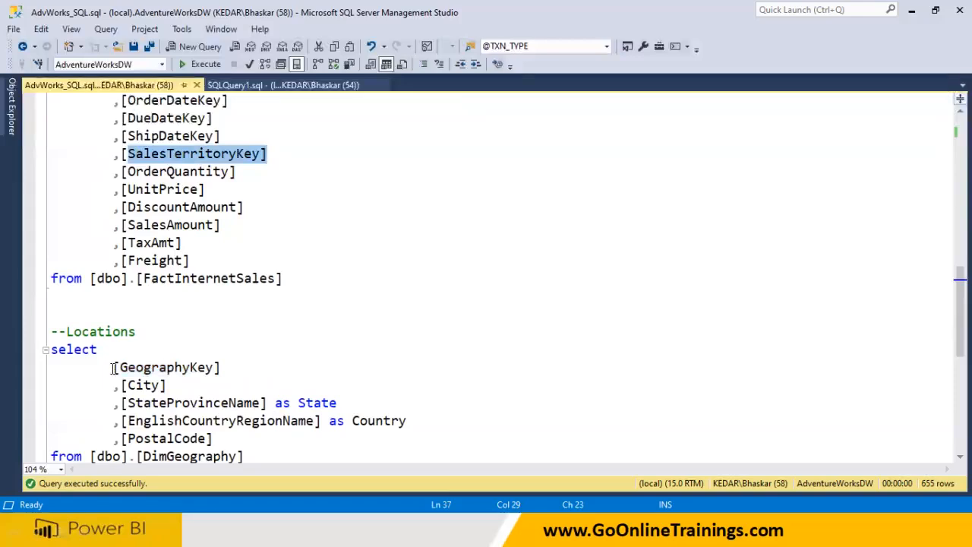
pyautogui.moveTo(114, 368); pyautogui.dragTo(253, 369)
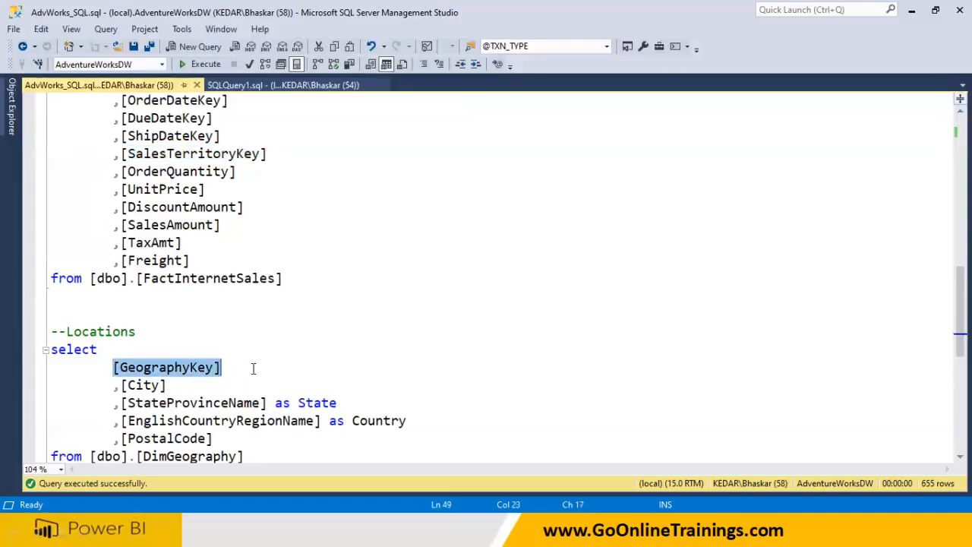
pyautogui.click(111, 156)
pyautogui.moveTo(113, 368); pyautogui.dragTo(260, 363)
pyautogui.click(159, 368)
pyautogui.doubleClick(160, 369)
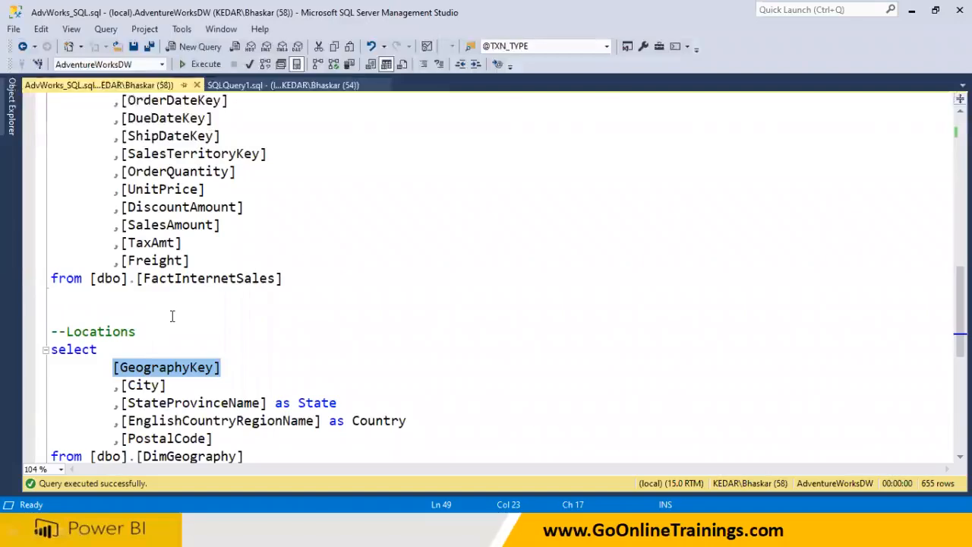
# Check the Locations query results, hide them again and review the full Locations query
pyautogui.hotkey('ctrl', 'r')
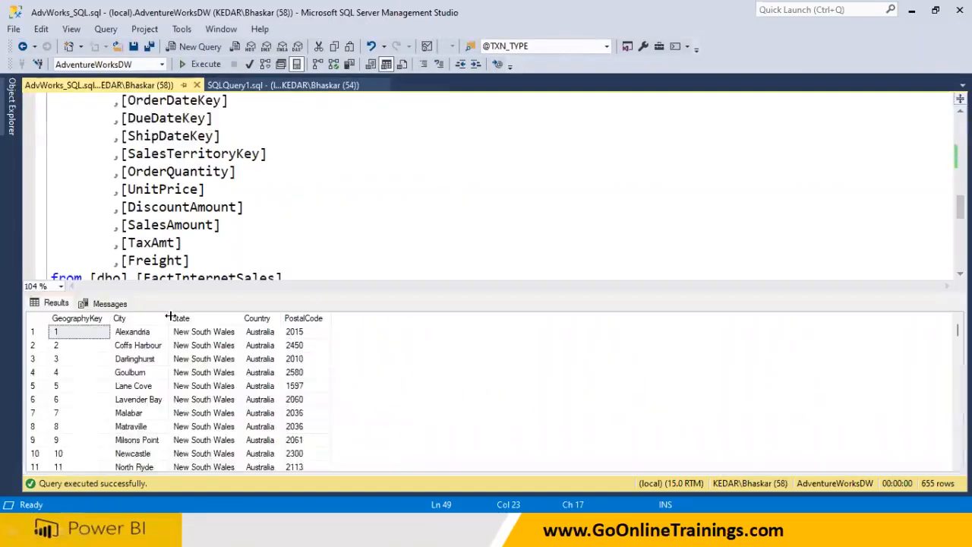
pyautogui.hotkey('ctrl', 'r')
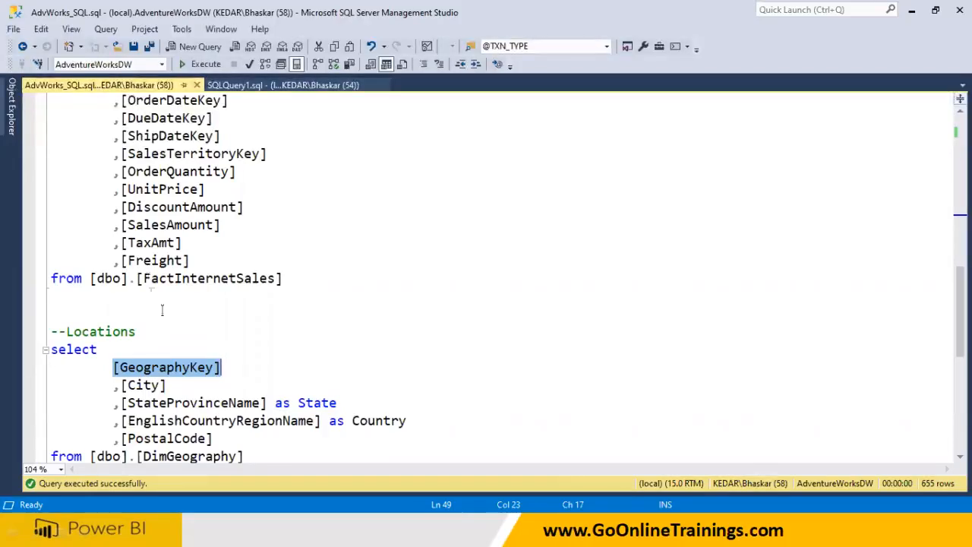
pyautogui.scroll(-2, 138, 339)
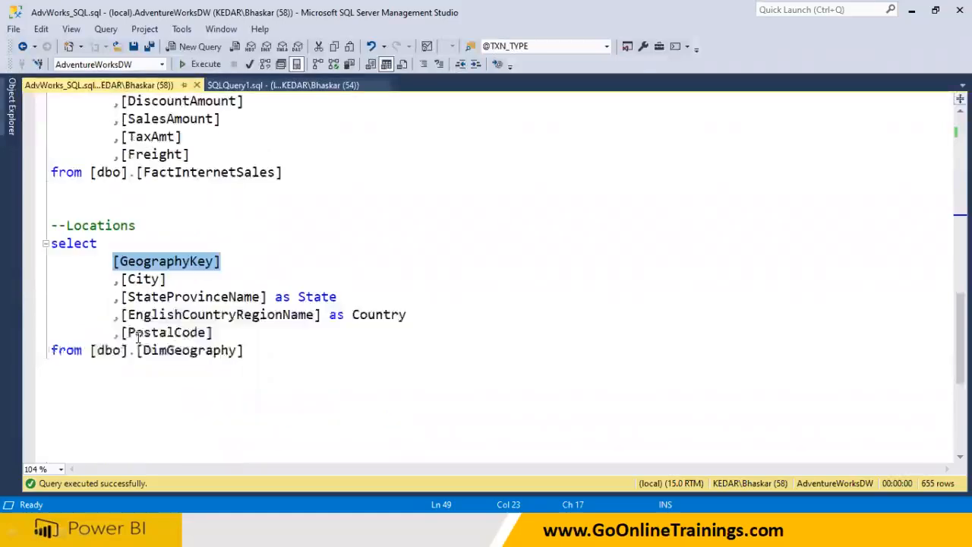
# Review the Locations query, then run the complete Sales query on FactInternetSales
pyautogui.moveTo(257, 351); pyautogui.dragTo(33, 255)
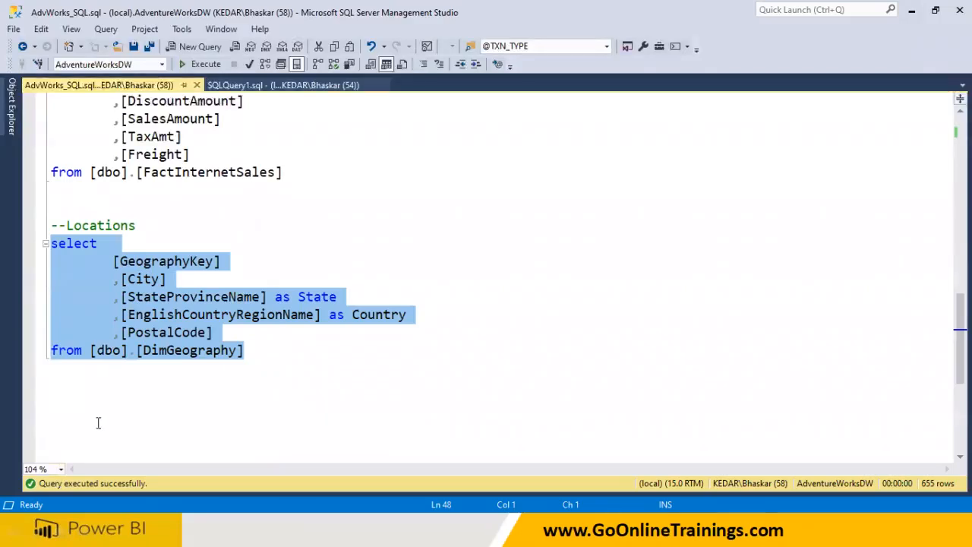
pyautogui.click(189, 380)
pyautogui.scroll(3, 189, 379)
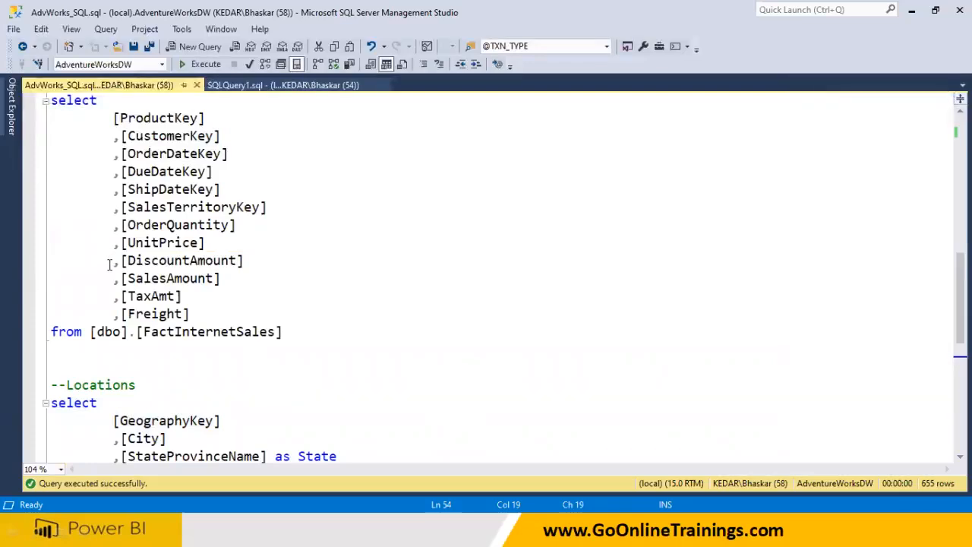
pyautogui.moveTo(300, 332); pyautogui.dragTo(9, 100)
pyautogui.click(206, 64)
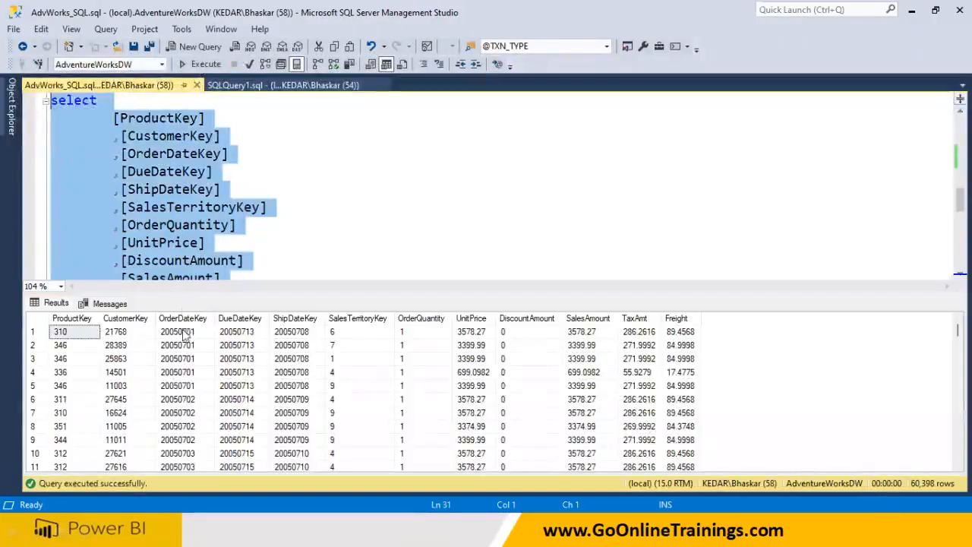
# Examine the OrderDateKey, DueDateKey and ShipDateKey values in the first rows of the Sales results
pyautogui.moveTo(186, 332); pyautogui.dragTo(186, 358)
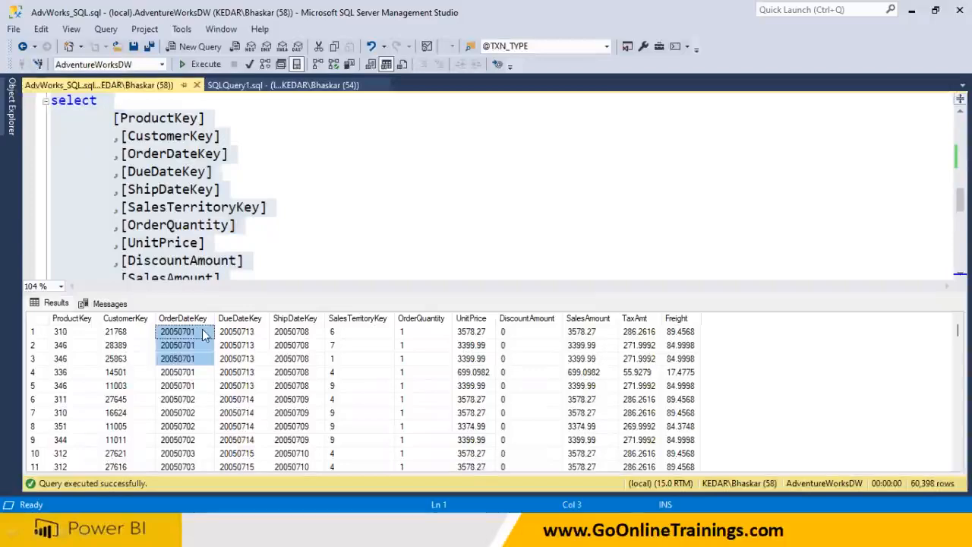
pyautogui.click(203, 334)
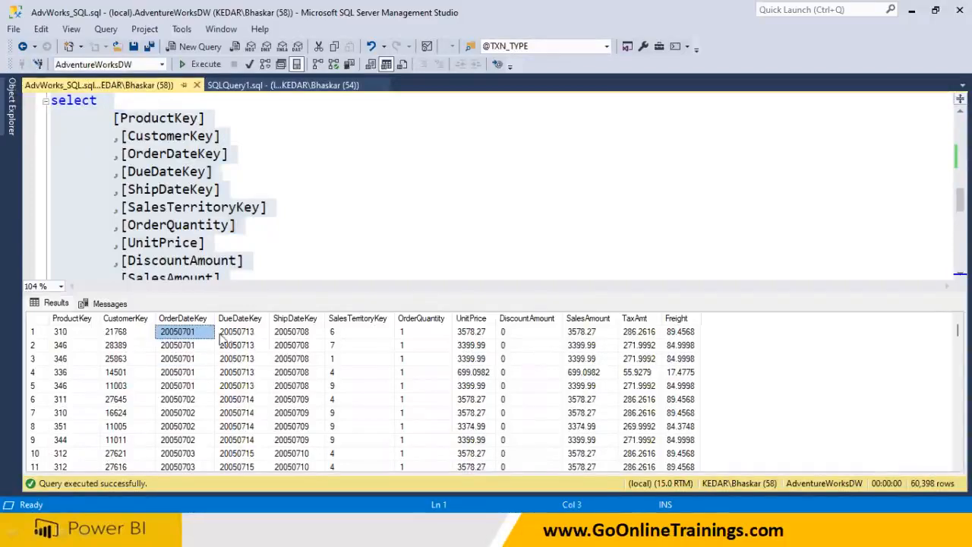
pyautogui.click(240, 335)
pyautogui.click(281, 334)
pyautogui.click(249, 335)
pyautogui.click(201, 335)
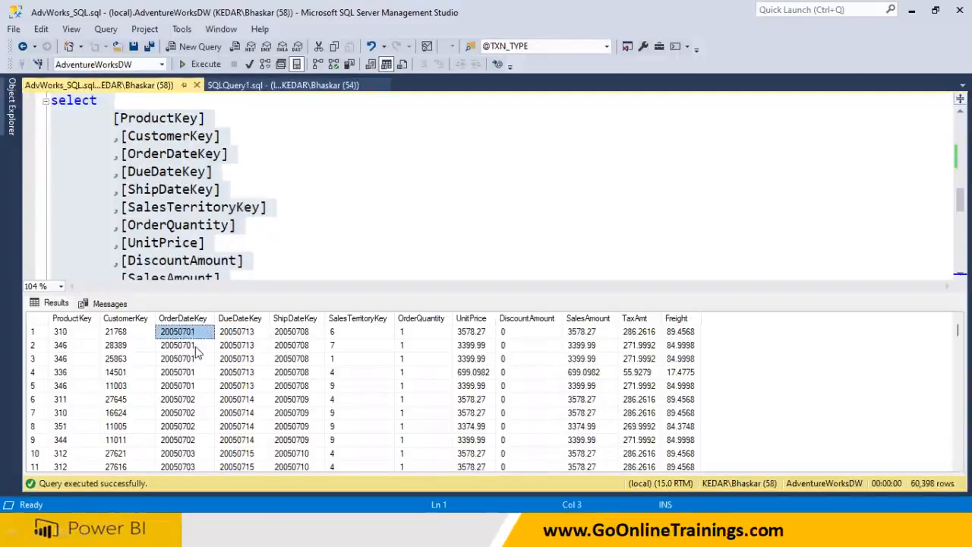
# Compare the entire OrderDateKey, DueDateKey and ShipDateKey columns in the Sales results
pyautogui.click(202, 320)
pyautogui.click(241, 320)
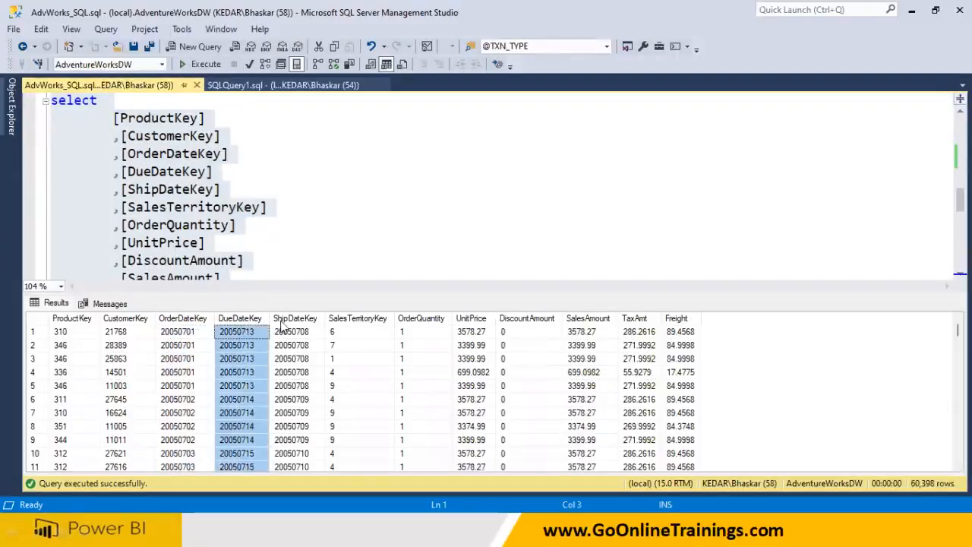
pyautogui.click(281, 320)
pyautogui.click(192, 320)
pyautogui.click(234, 321)
pyautogui.click(280, 320)
pyautogui.click(241, 321)
pyautogui.click(197, 322)
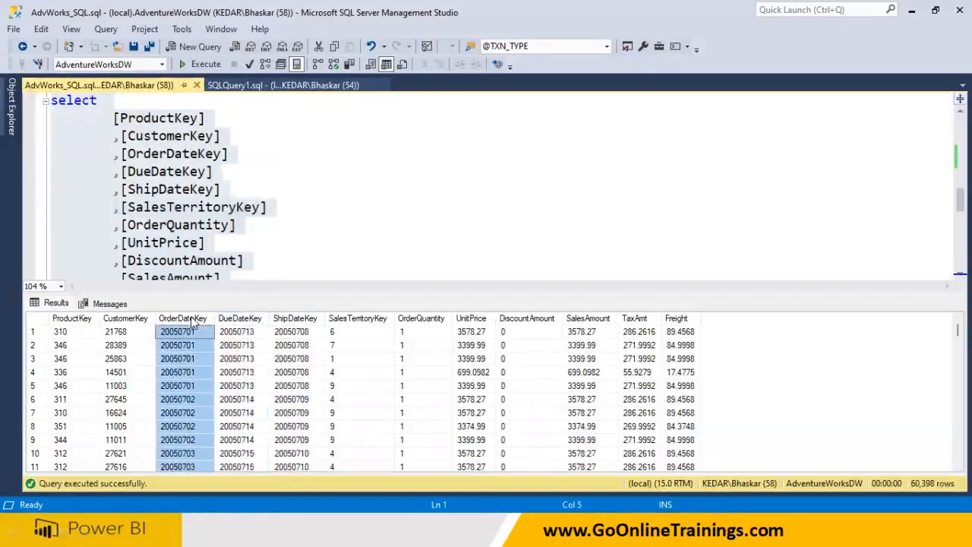
# Hide the query results and review the OrderDateKey and DueDateKey columns in the Sales query
pyautogui.click(275, 273)
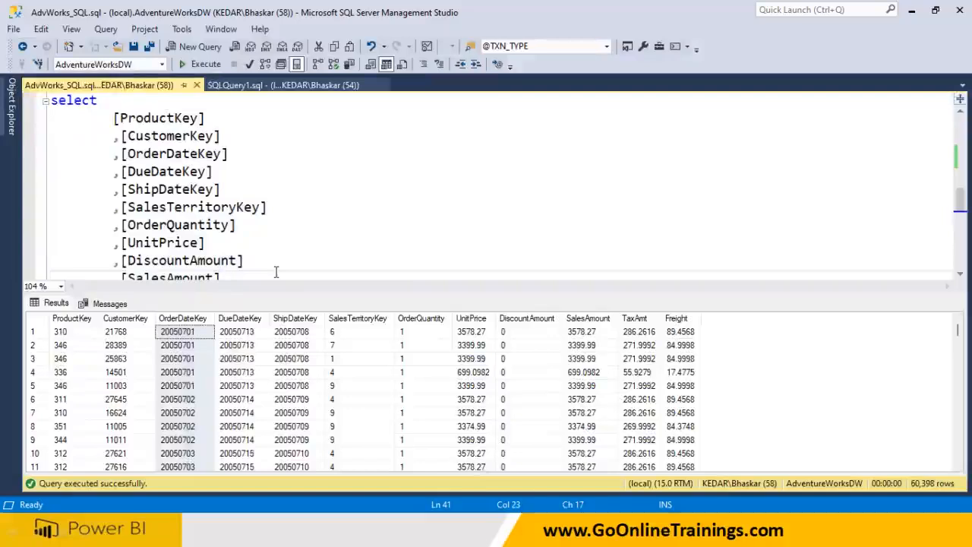
pyautogui.hotkey('ctrl', 'r')
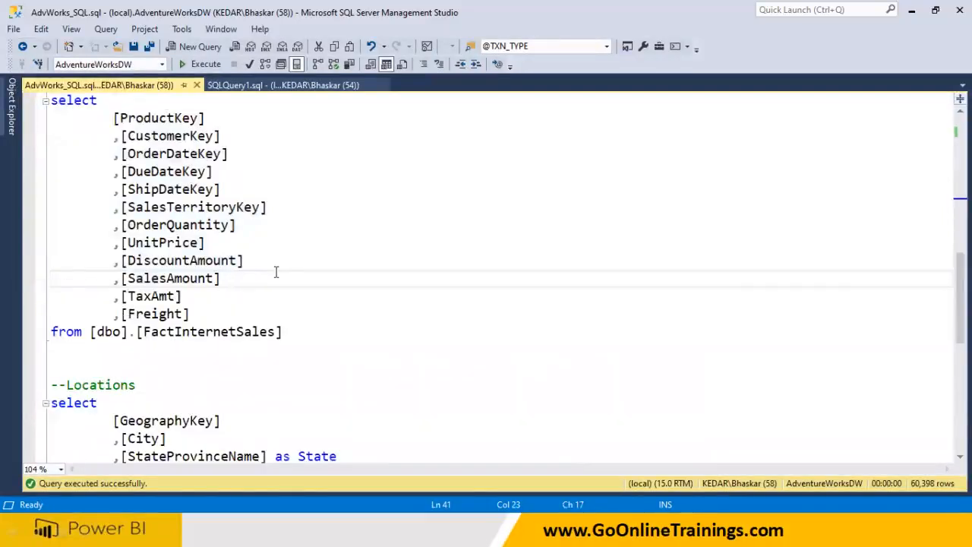
pyautogui.scroll(-3, 276, 272)
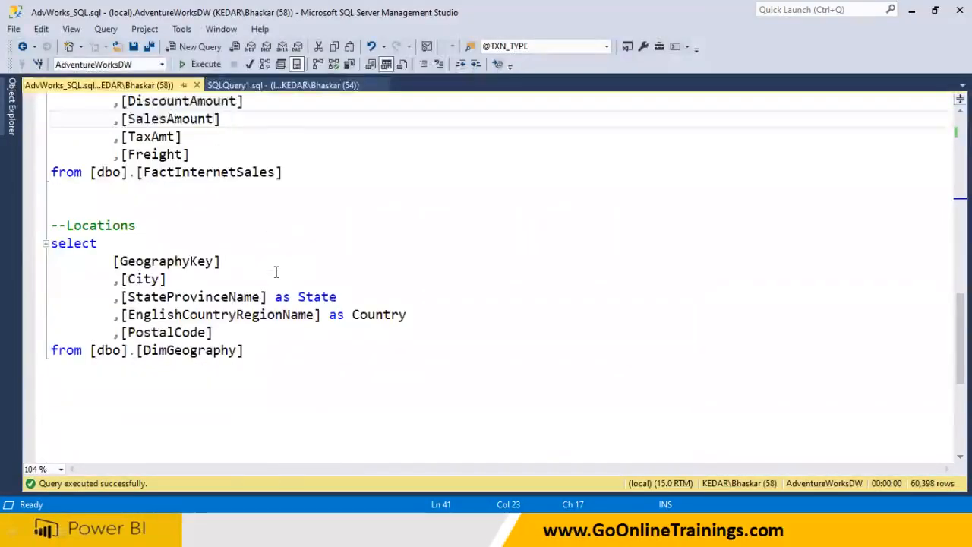
pyautogui.scroll(4, 276, 272)
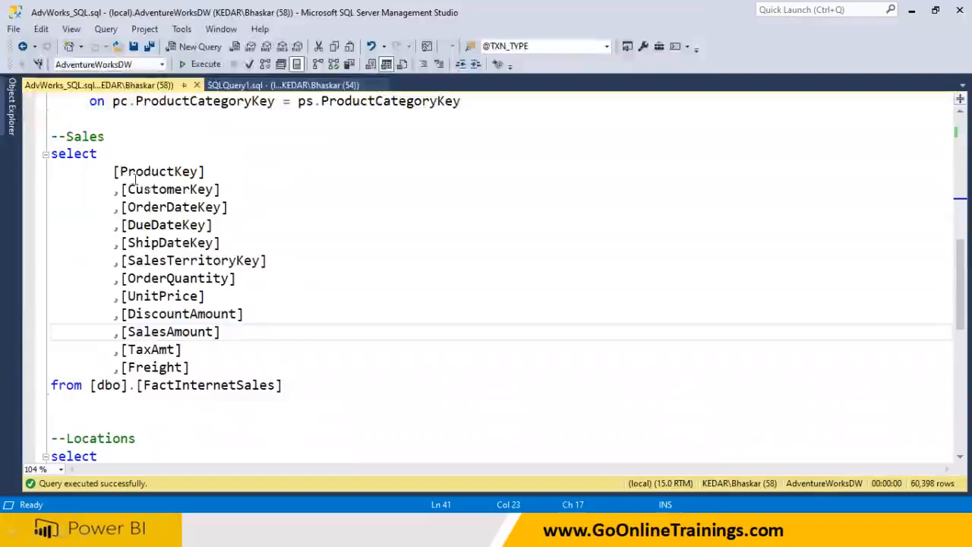
pyautogui.moveTo(127, 207); pyautogui.dragTo(199, 207)
pyautogui.click(211, 224)
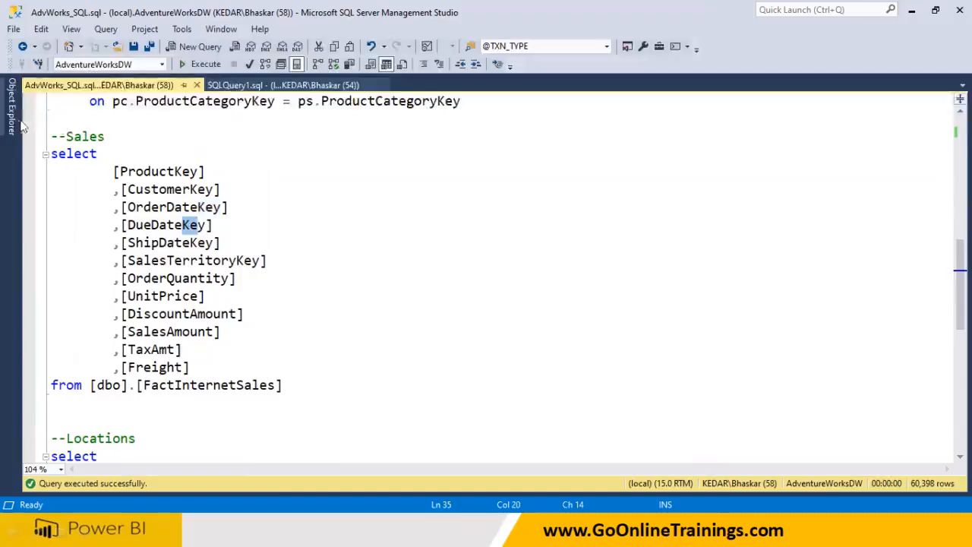
# Expand the AdventureWorksDW tables in Object Explorer, keep the explorer docked and locate the dbo.DimDate table
pyautogui.moveTo(12, 121)
pyautogui.doubleClick(83, 132)
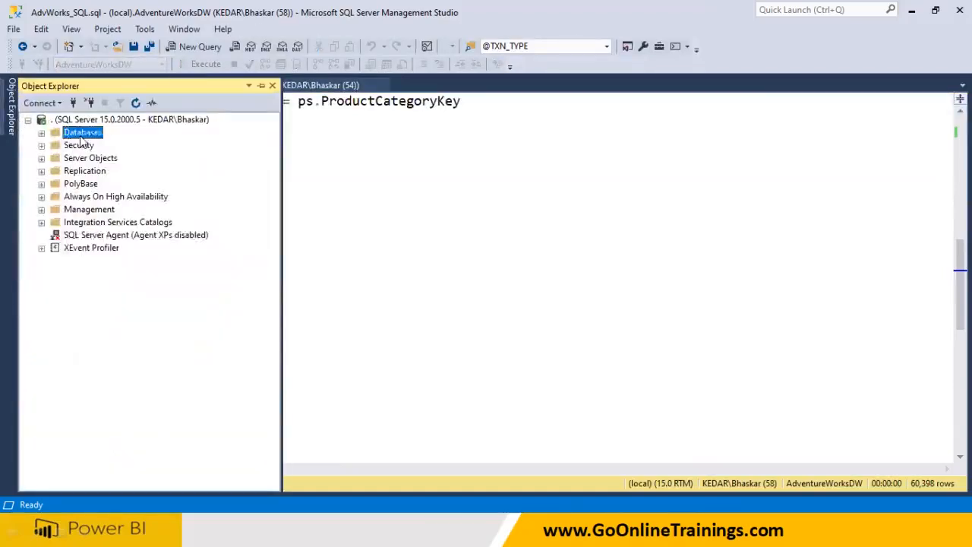
pyautogui.doubleClick(103, 186)
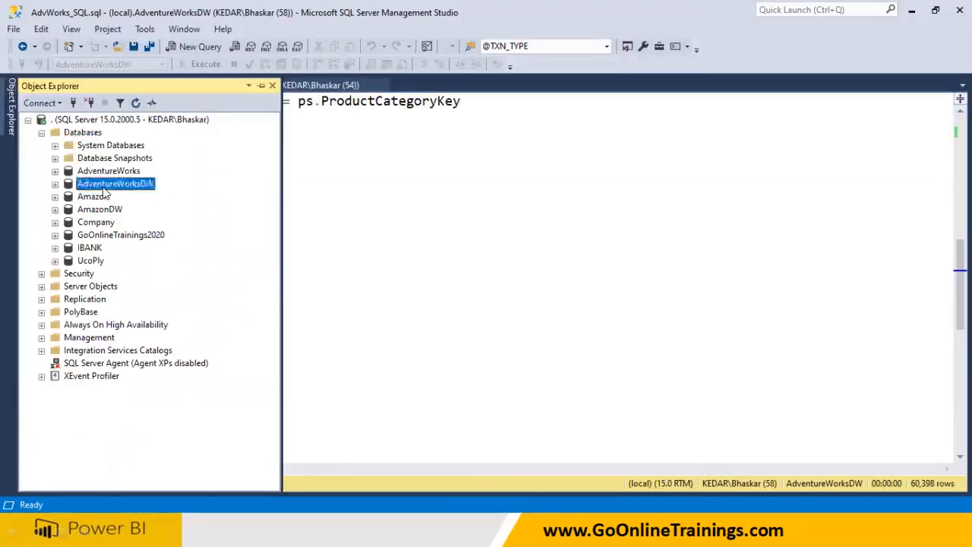
pyautogui.doubleClick(104, 209)
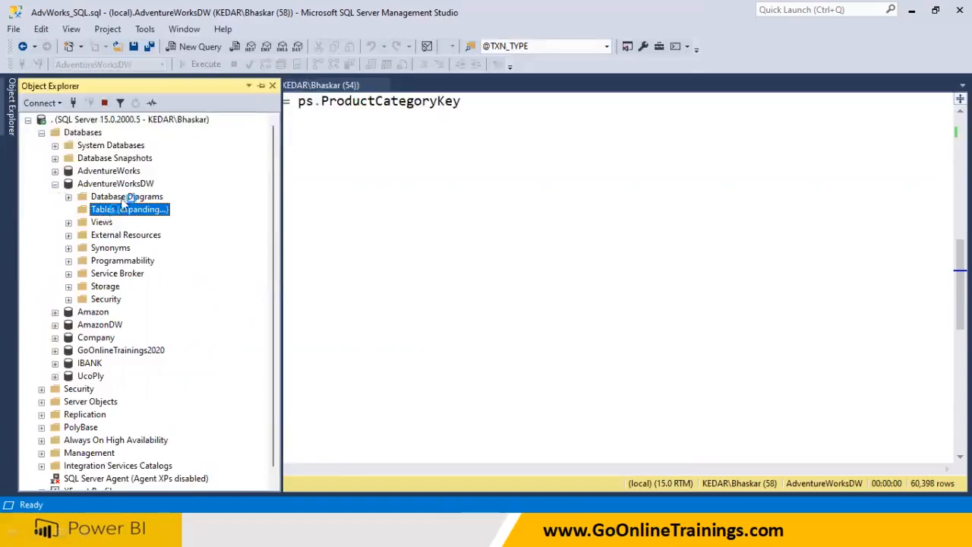
pyautogui.click(260, 87)
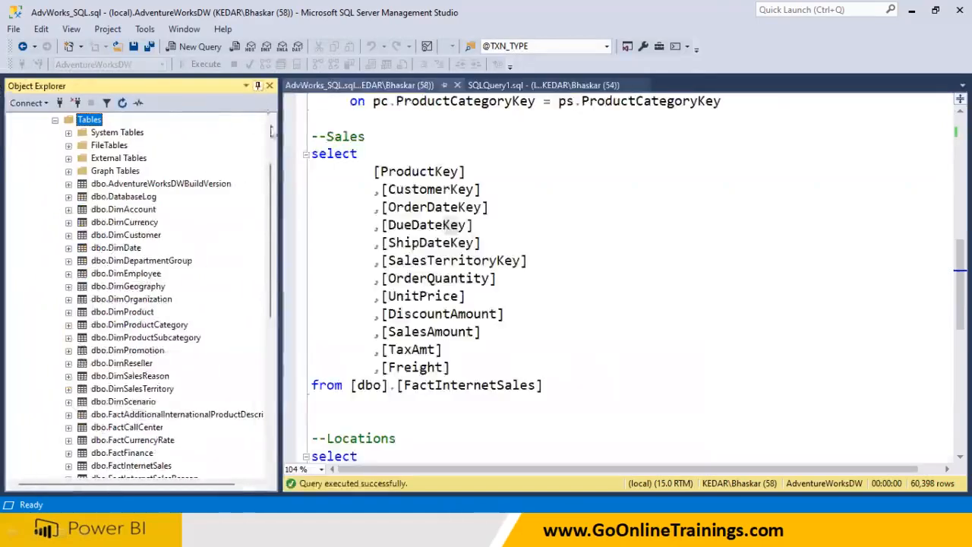
pyautogui.click(316, 209)
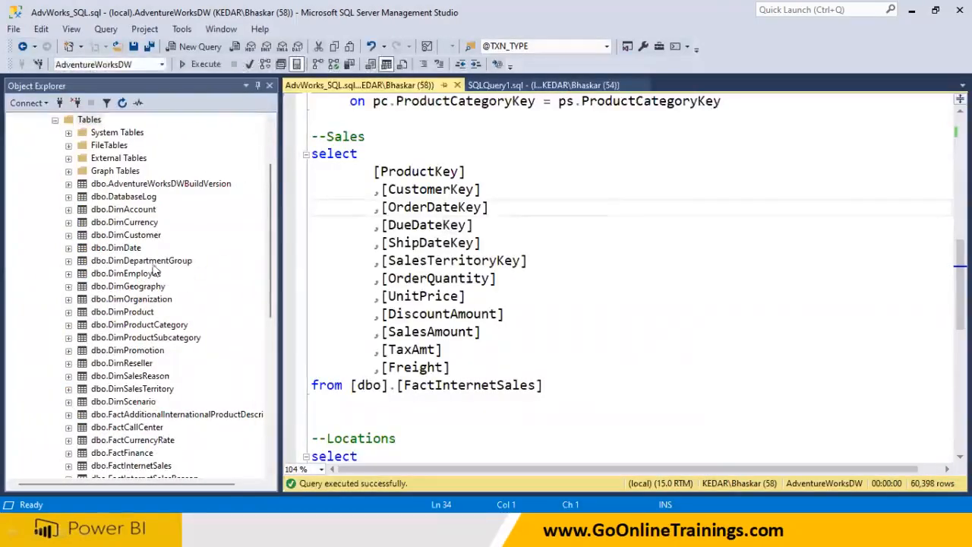
pyautogui.click(136, 250)
pyautogui.scroll(-7, 369, 313)
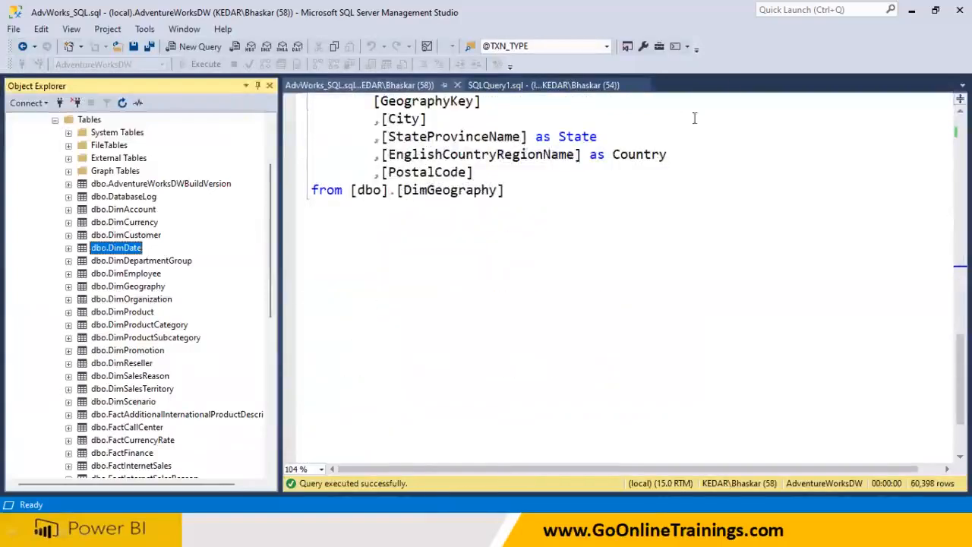
# Draw a circled "DWH" on the screen with an arrow down to a circled "LDB"
pyautogui.click(717, 84)
pyautogui.moveTo(599, 240)
pyautogui.mouseDown()
pyautogui.moveTo(679, 196)
pyautogui.moveTo(692, 232)
pyautogui.moveTo(703, 203)
pyautogui.moveTo(703, 219)
pyautogui.mouseUp()
pyautogui.moveTo(720, 182)
pyautogui.mouseDown()
pyautogui.moveTo(555, 254)
pyautogui.moveTo(718, 200)
pyautogui.mouseUp()
pyautogui.click(658, 248)
pyautogui.moveTo(658, 251); pyautogui.dragTo(658, 298)
pyautogui.moveTo(642, 281); pyautogui.dragTo(673, 282)
pyautogui.moveTo(649, 313)
pyautogui.mouseDown()
pyautogui.moveTo(652, 341)
pyautogui.moveTo(682, 329)
pyautogui.moveTo(731, 332)
pyautogui.mouseUp()
pyautogui.moveTo(722, 287)
pyautogui.mouseDown()
pyautogui.moveTo(634, 302)
pyautogui.moveTo(766, 311)
pyautogui.moveTo(718, 287)
pyautogui.mouseUp()
# Extend the diagram with an arrow from "LDB" down to a circled "Tables" label
pyautogui.moveTo(701, 354)
pyautogui.mouseDown()
pyautogui.moveTo(715, 419)
pyautogui.moveTo(728, 384)
pyautogui.moveTo(746, 410)
pyautogui.mouseUp()
pyautogui.moveTo(756, 365); pyautogui.dragTo(776, 397)
pyautogui.moveTo(783, 388); pyautogui.dragTo(807, 399)
pyautogui.moveTo(702, 399); pyautogui.dragTo(719, 380)
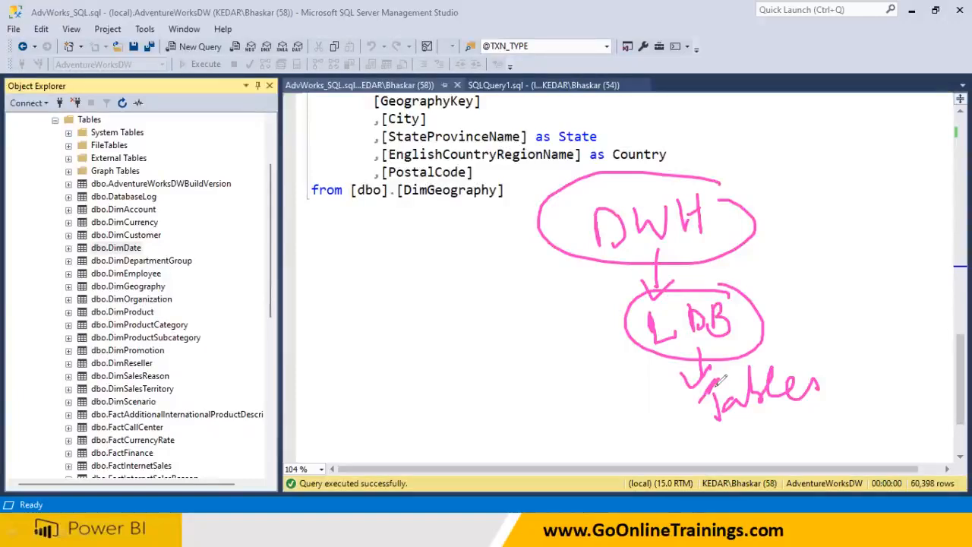
pyautogui.moveTo(794, 364)
pyautogui.mouseDown()
pyautogui.moveTo(767, 365)
pyautogui.moveTo(820, 437)
pyautogui.moveTo(855, 384)
pyautogui.mouseUp()
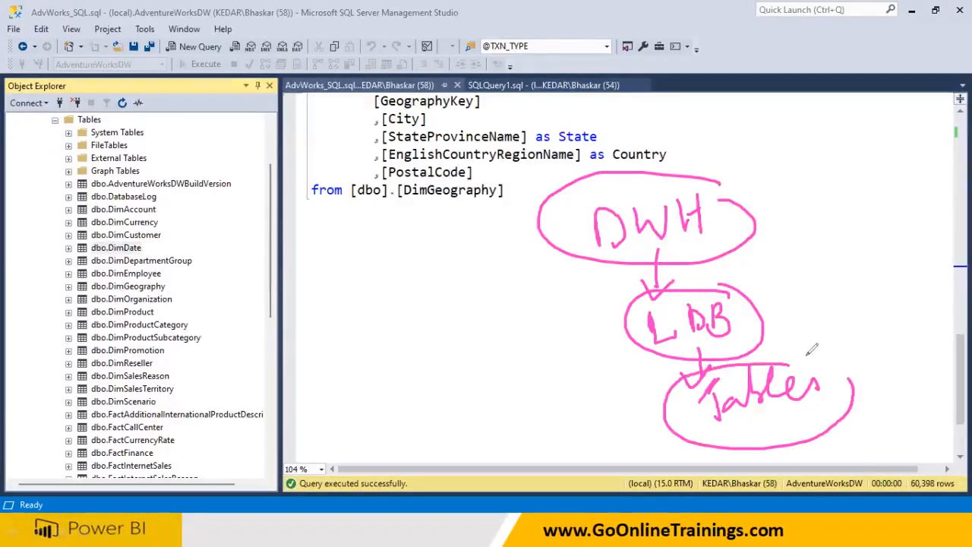
# Annotate data sizes on the diagram, with "10 TB" beside "DWH" and an underlined "TB" beside "LDB"
pyautogui.moveTo(732, 233); pyautogui.dragTo(799, 205)
pyautogui.moveTo(751, 333)
pyautogui.mouseDown()
pyautogui.moveTo(783, 297)
pyautogui.moveTo(809, 297)
pyautogui.mouseUp()
pyautogui.moveTo(815, 272)
pyautogui.mouseDown()
pyautogui.moveTo(781, 289)
pyautogui.moveTo(823, 294)
pyautogui.moveTo(836, 283)
pyautogui.moveTo(825, 304)
pyautogui.mouseUp()
pyautogui.moveTo(809, 323); pyautogui.dragTo(857, 308)
pyautogui.moveTo(836, 239); pyautogui.dragTo(836, 216)
pyautogui.moveTo(847, 177)
pyautogui.mouseDown()
pyautogui.moveTo(844, 208)
pyautogui.moveTo(859, 183)
pyautogui.moveTo(884, 203)
pyautogui.moveTo(895, 175)
pyautogui.moveTo(924, 190)
pyautogui.moveTo(921, 207)
pyautogui.mouseUp()
pyautogui.moveTo(881, 236)
pyautogui.mouseDown()
pyautogui.moveTo(889, 251)
pyautogui.moveTo(905, 248)
pyautogui.moveTo(908, 231)
pyautogui.moveTo(918, 251)
pyautogui.moveTo(926, 245)
pyautogui.mouseUp()
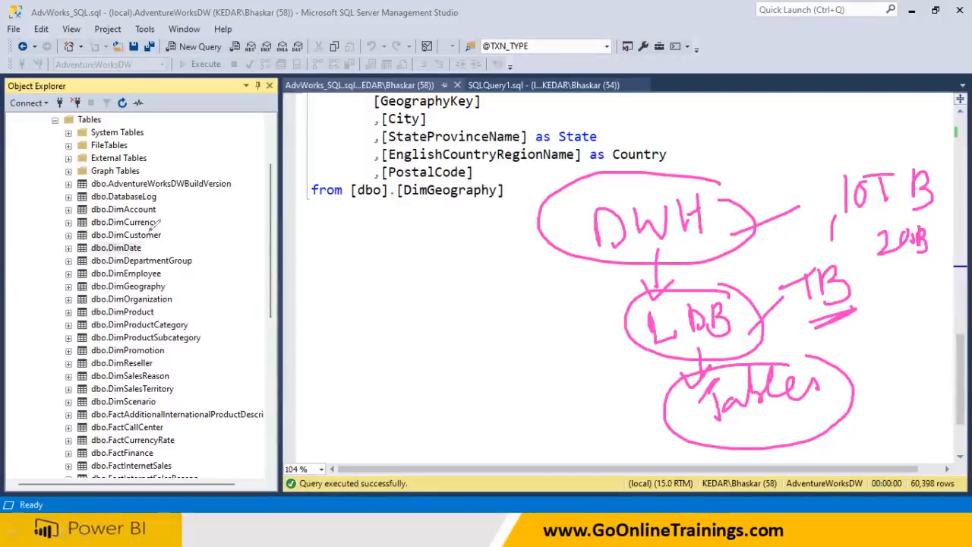
# Bracket the AdventureWorksDW table list, link it to a circled "Cycle" label and underline "10 TB"
pyautogui.moveTo(166, 145)
pyautogui.mouseDown()
pyautogui.moveTo(203, 371)
pyautogui.moveTo(173, 418)
pyautogui.mouseUp()
pyautogui.moveTo(213, 329); pyautogui.dragTo(277, 322)
pyautogui.moveTo(335, 293)
pyautogui.mouseDown()
pyautogui.moveTo(340, 319)
pyautogui.moveTo(386, 281)
pyautogui.moveTo(416, 303)
pyautogui.mouseUp()
pyautogui.moveTo(407, 263)
pyautogui.mouseDown()
pyautogui.moveTo(395, 251)
pyautogui.moveTo(241, 293)
pyautogui.moveTo(450, 319)
pyautogui.moveTo(409, 266)
pyautogui.mouseUp()
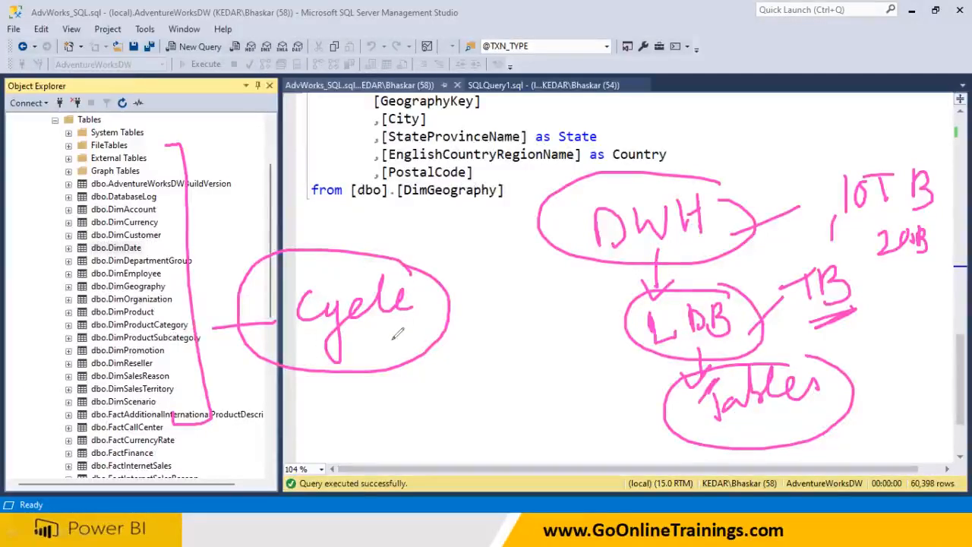
pyautogui.moveTo(851, 223); pyautogui.dragTo(878, 220)
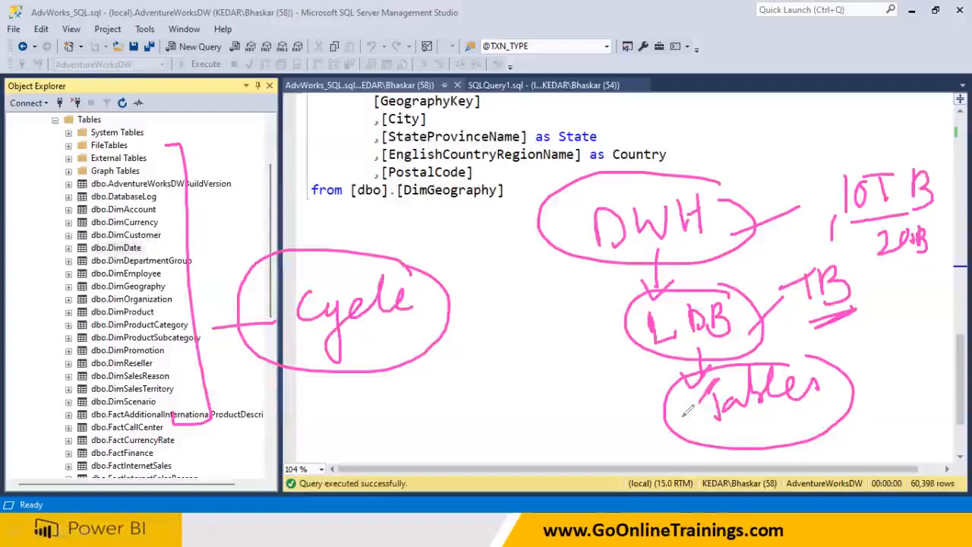
# Branch the "Tables" bubble into a "Dim" label on one side and a "Fact" label on the other
pyautogui.moveTo(666, 411); pyautogui.dragTo(570, 431)
pyautogui.moveTo(839, 406); pyautogui.dragTo(920, 427)
pyautogui.moveTo(468, 421)
pyautogui.mouseDown()
pyautogui.moveTo(473, 447)
pyautogui.moveTo(507, 449)
pyautogui.moveTo(501, 414)
pyautogui.moveTo(537, 435)
pyautogui.moveTo(564, 431)
pyautogui.mouseUp()
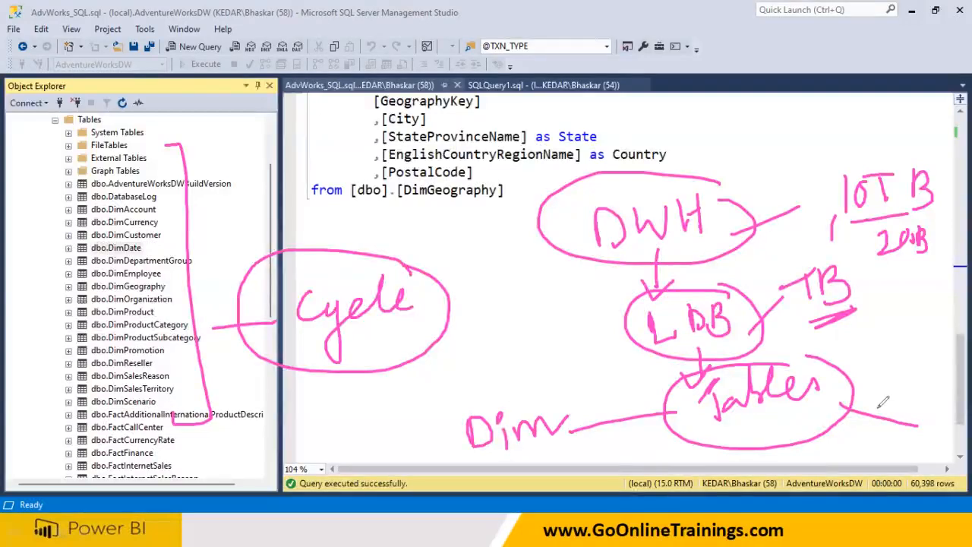
pyautogui.moveTo(884, 389)
pyautogui.mouseDown()
pyautogui.moveTo(881, 417)
pyautogui.moveTo(906, 386)
pyautogui.mouseUp()
pyautogui.moveTo(883, 403); pyautogui.dragTo(934, 422)
pyautogui.moveTo(949, 389)
pyautogui.mouseDown()
pyautogui.moveTo(946, 422)
pyautogui.moveTo(956, 399)
pyautogui.mouseUp()
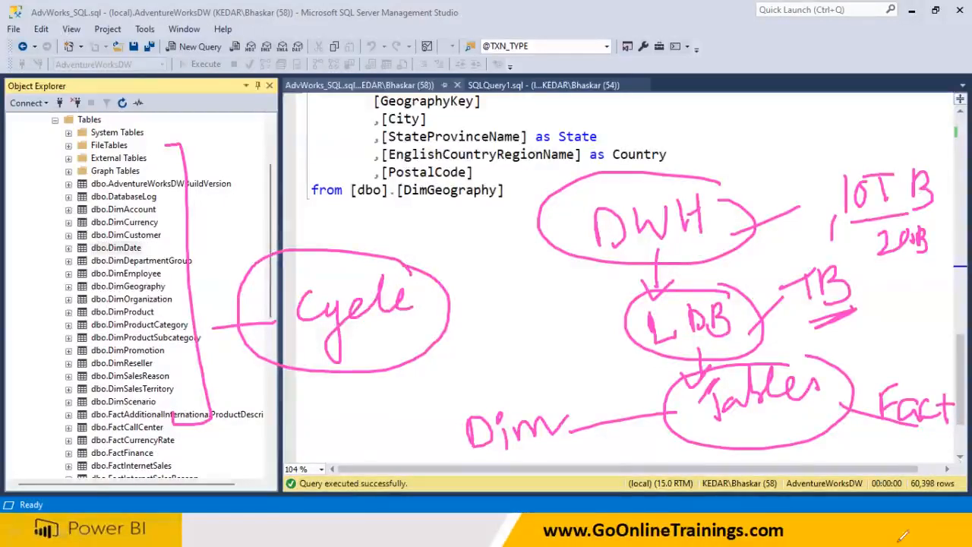
# Draw a branch from the "DWH" bubble and label it "Video"
pyautogui.moveTo(668, 193)
pyautogui.mouseDown()
pyautogui.moveTo(705, 150)
pyautogui.moveTo(737, 158)
pyautogui.mouseUp()
pyautogui.moveTo(739, 122); pyautogui.dragTo(711, 152)
pyautogui.moveTo(758, 127)
pyautogui.mouseDown()
pyautogui.moveTo(767, 151)
pyautogui.moveTo(780, 125)
pyautogui.mouseUp()
pyautogui.moveTo(786, 130)
pyautogui.mouseDown()
pyautogui.moveTo(790, 150)
pyautogui.moveTo(842, 135)
pyautogui.mouseUp()
pyautogui.moveTo(726, 175); pyautogui.dragTo(785, 157)
# Link the "DWH" bubble to a circled "SSIS" label and add an arrow mark beneath it
pyautogui.moveTo(579, 196); pyautogui.dragTo(502, 241)
pyautogui.moveTo(468, 217)
pyautogui.mouseDown()
pyautogui.moveTo(456, 243)
pyautogui.moveTo(435, 253)
pyautogui.moveTo(464, 241)
pyautogui.moveTo(461, 250)
pyautogui.moveTo(474, 247)
pyautogui.moveTo(479, 259)
pyautogui.mouseUp()
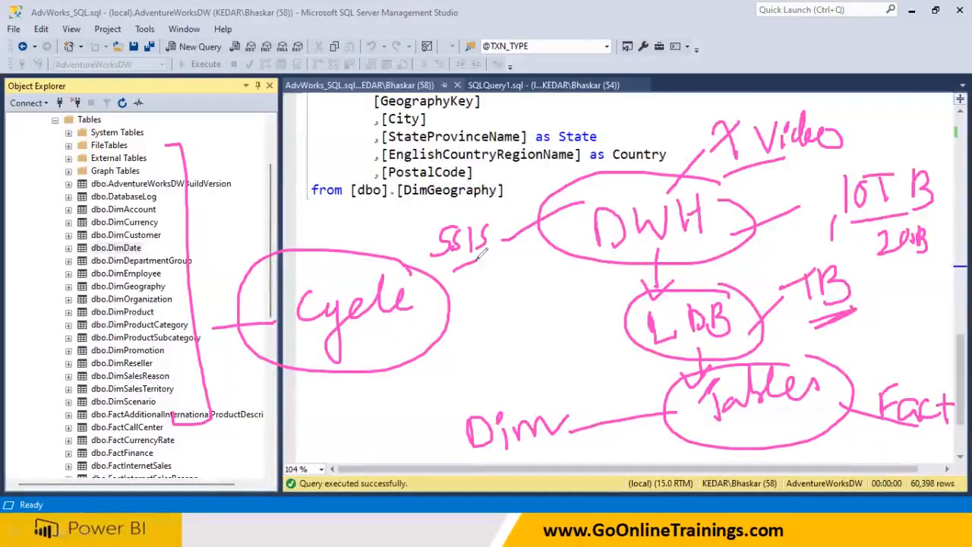
pyautogui.moveTo(509, 216)
pyautogui.mouseDown()
pyautogui.moveTo(445, 212)
pyautogui.moveTo(460, 285)
pyautogui.moveTo(512, 232)
pyautogui.moveTo(509, 219)
pyautogui.mouseUp()
pyautogui.moveTo(493, 289)
pyautogui.mouseDown()
pyautogui.moveTo(464, 325)
pyautogui.moveTo(495, 288)
pyautogui.moveTo(476, 306)
pyautogui.mouseUp()
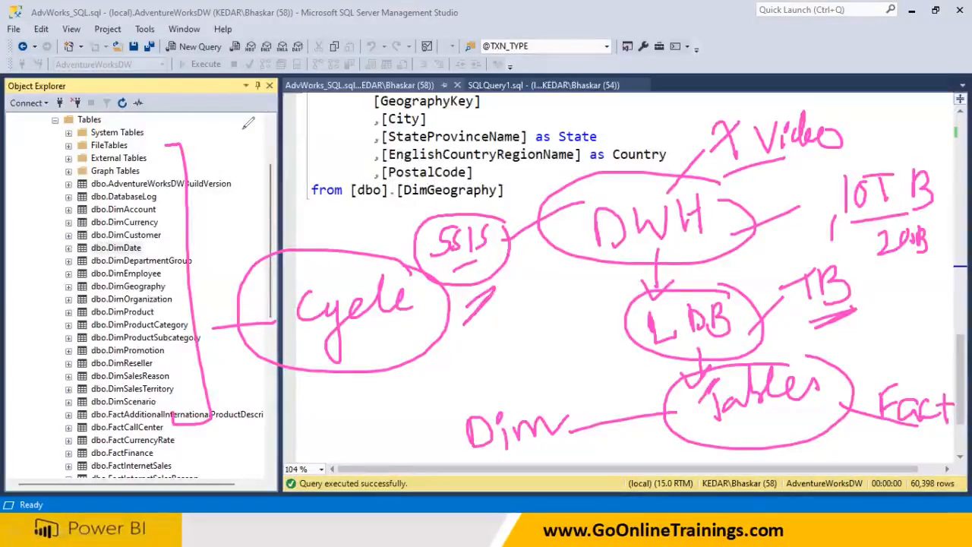
# Add a "Free" label connected to "DWH", and circle and underline the "Dim" and "Fact" labels
pyautogui.moveTo(671, 162)
pyautogui.mouseDown()
pyautogui.moveTo(661, 181)
pyautogui.moveTo(667, 149)
pyautogui.mouseUp()
pyautogui.moveTo(705, 114); pyautogui.dragTo(759, 106)
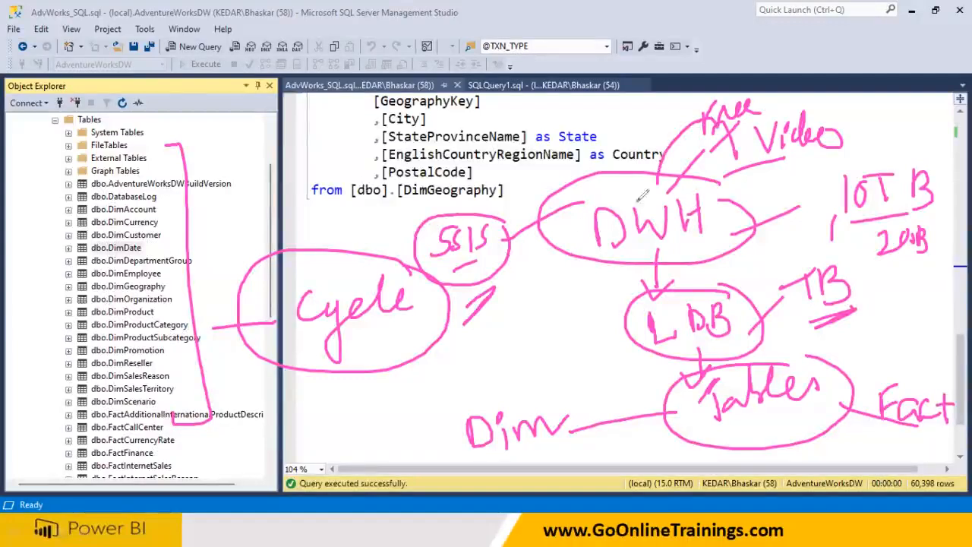
pyautogui.moveTo(577, 397)
pyautogui.mouseDown()
pyautogui.moveTo(468, 391)
pyautogui.moveTo(547, 453)
pyautogui.moveTo(579, 389)
pyautogui.mouseUp()
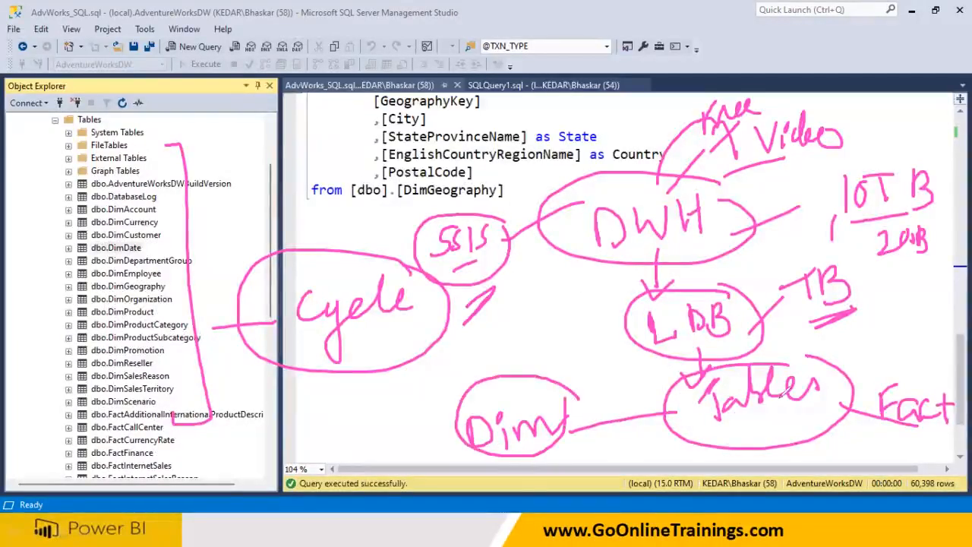
pyautogui.moveTo(949, 357)
pyautogui.mouseDown()
pyautogui.moveTo(844, 422)
pyautogui.moveTo(942, 435)
pyautogui.moveTo(941, 356)
pyautogui.mouseUp()
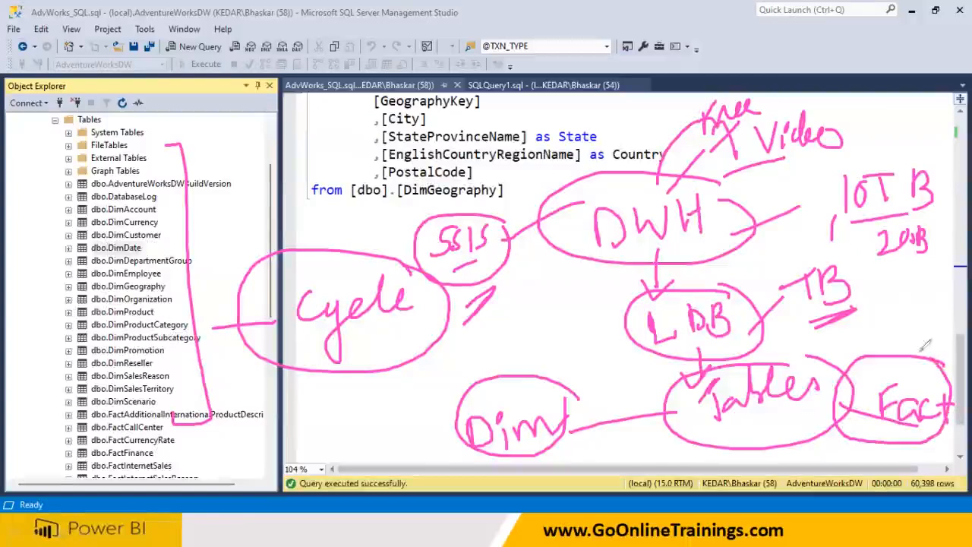
pyautogui.moveTo(863, 453); pyautogui.dragTo(881, 451)
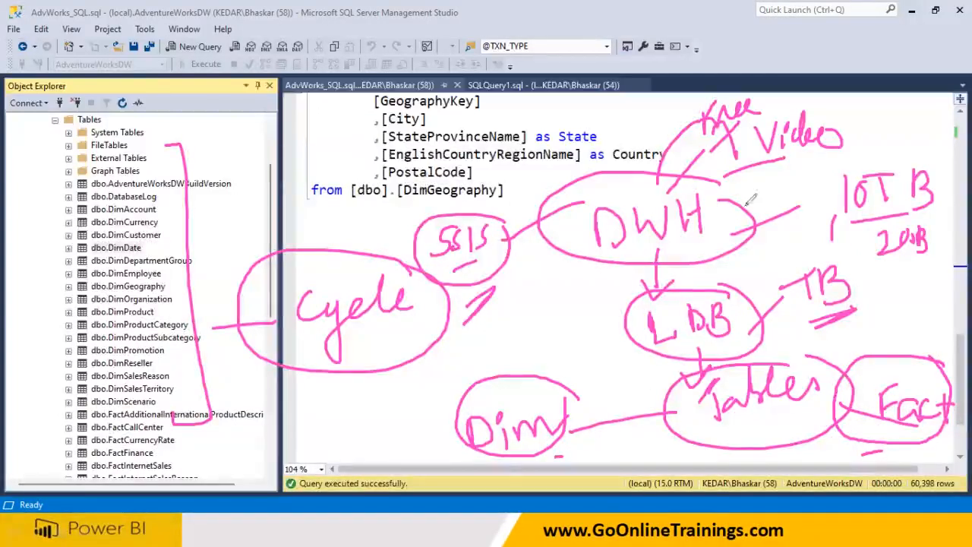
# Draw arrows toward the "DWH" bubble, write "5 to 10" beneath them and underline "DB" in "LDB"
pyautogui.moveTo(570, 304)
pyautogui.mouseDown()
pyautogui.moveTo(593, 232)
pyautogui.moveTo(592, 275)
pyautogui.moveTo(593, 266)
pyautogui.moveTo(607, 276)
pyautogui.mouseUp()
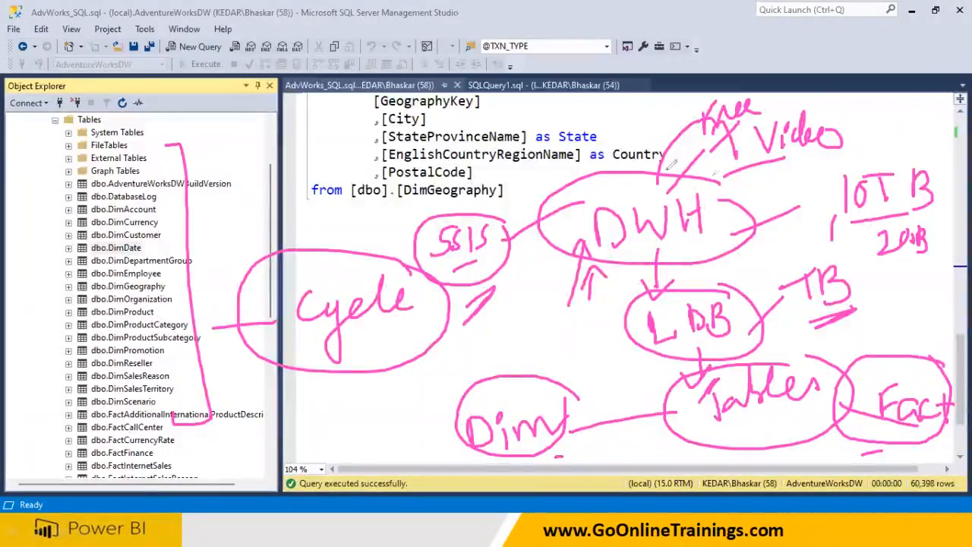
pyautogui.moveTo(562, 230)
pyautogui.mouseDown()
pyautogui.moveTo(534, 328)
pyautogui.moveTo(547, 300)
pyautogui.moveTo(577, 328)
pyautogui.moveTo(590, 315)
pyautogui.moveTo(586, 327)
pyautogui.moveTo(594, 324)
pyautogui.mouseUp()
pyautogui.moveTo(564, 344)
pyautogui.mouseDown()
pyautogui.moveTo(564, 361)
pyautogui.moveTo(576, 351)
pyautogui.mouseUp()
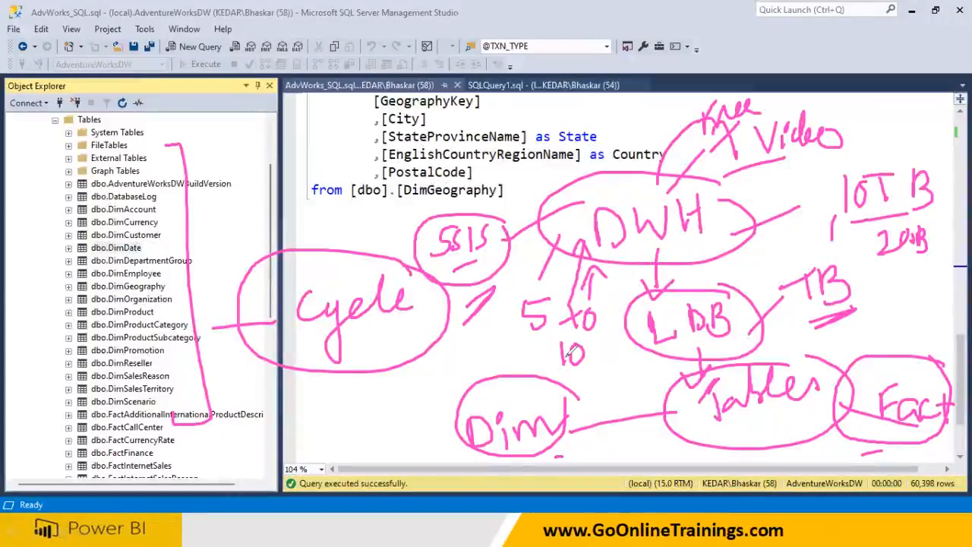
pyautogui.moveTo(648, 368)
pyautogui.mouseDown()
pyautogui.moveTo(672, 351)
pyautogui.moveTo(735, 339)
pyautogui.mouseUp()
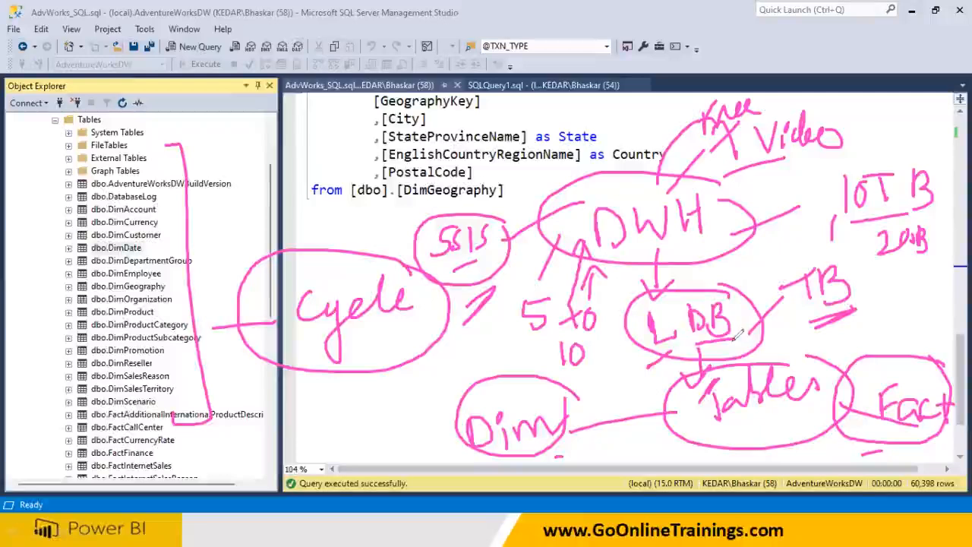
# Branch a "History" label off the "LDB" bubble and sketch a circled "1" linked through "ETL" to a circled "DWH"
pyautogui.moveTo(734, 299)
pyautogui.mouseDown()
pyautogui.moveTo(756, 271)
pyautogui.moveTo(768, 272)
pyautogui.moveTo(768, 260)
pyautogui.moveTo(783, 266)
pyautogui.mouseUp()
pyautogui.moveTo(779, 239)
pyautogui.mouseDown()
pyautogui.moveTo(791, 262)
pyautogui.moveTo(804, 261)
pyautogui.moveTo(830, 227)
pyautogui.moveTo(839, 267)
pyautogui.mouseUp()
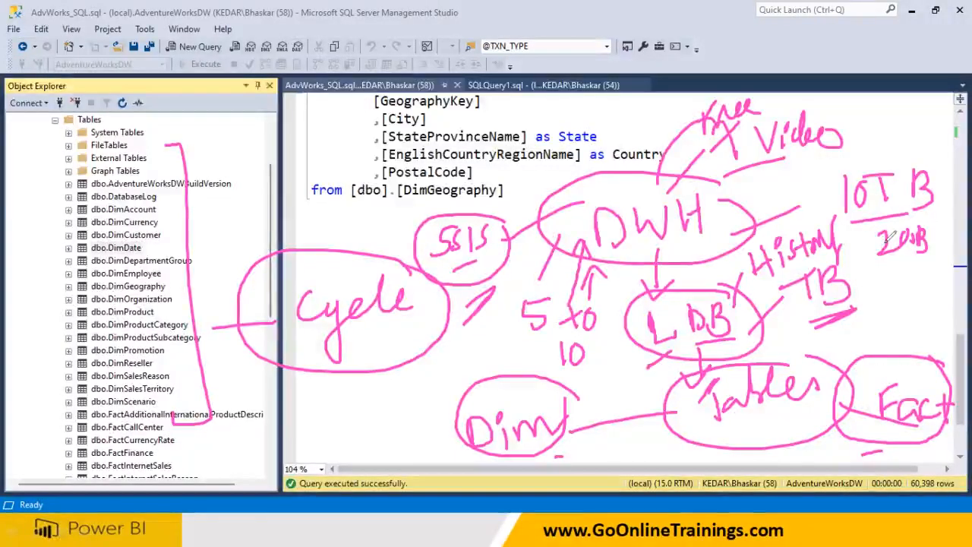
pyautogui.moveTo(329, 400); pyautogui.dragTo(340, 435)
pyautogui.moveTo(411, 384)
pyautogui.mouseDown()
pyautogui.moveTo(418, 411)
pyautogui.moveTo(369, 414)
pyautogui.moveTo(384, 381)
pyautogui.mouseUp()
pyautogui.moveTo(458, 273); pyautogui.dragTo(456, 318)
pyautogui.moveTo(331, 386)
pyautogui.mouseDown()
pyautogui.moveTo(357, 432)
pyautogui.moveTo(340, 383)
pyautogui.mouseUp()
pyautogui.moveTo(409, 360)
pyautogui.mouseDown()
pyautogui.moveTo(433, 419)
pyautogui.moveTo(418, 363)
pyautogui.mouseUp()
pyautogui.moveTo(407, 404); pyautogui.dragTo(436, 384)
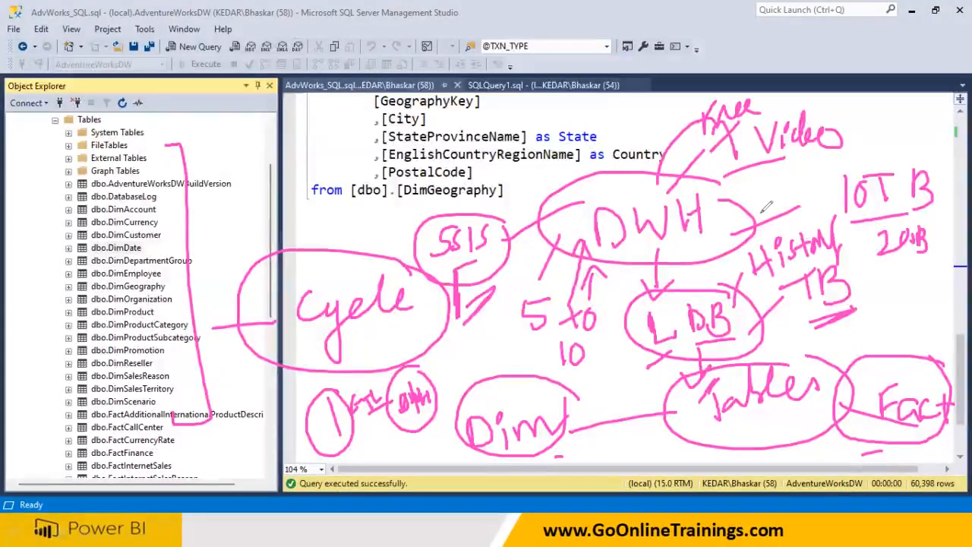
# Add a boxed "PQ" and a circled "ADF" label near "Video", and branch an underlined "25d" label off the "SSIS" circle
pyautogui.moveTo(441, 234); pyautogui.dragTo(396, 215)
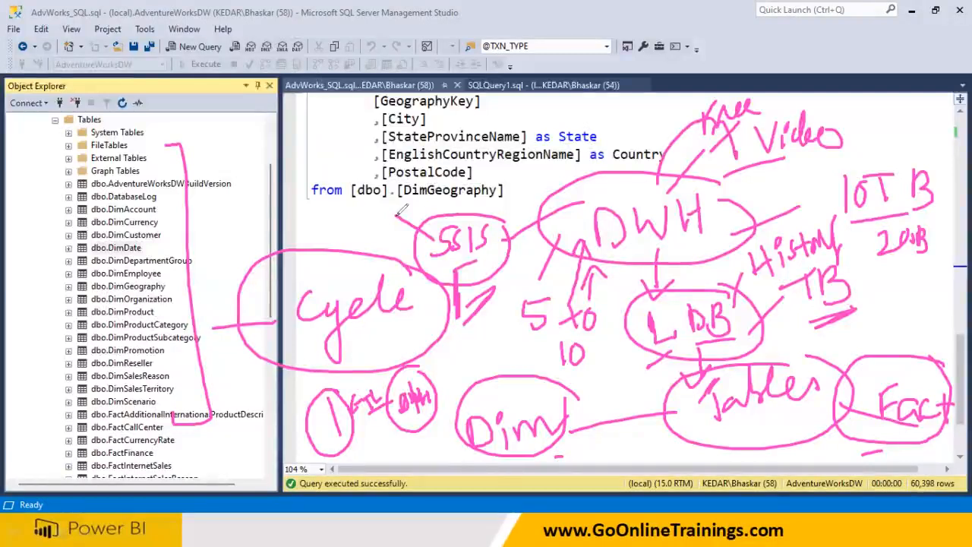
pyautogui.moveTo(878, 113)
pyautogui.mouseDown()
pyautogui.moveTo(882, 135)
pyautogui.moveTo(894, 119)
pyautogui.moveTo(910, 130)
pyautogui.moveTo(919, 106)
pyautogui.moveTo(911, 141)
pyautogui.mouseUp()
pyautogui.moveTo(915, 105)
pyautogui.mouseDown()
pyautogui.moveTo(864, 133)
pyautogui.moveTo(923, 139)
pyautogui.moveTo(924, 102)
pyautogui.mouseUp()
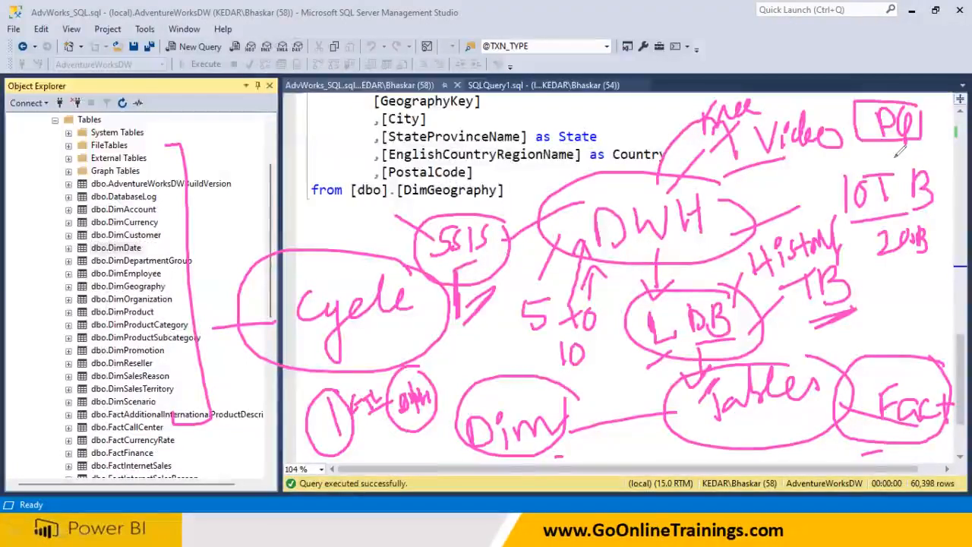
pyautogui.moveTo(859, 147)
pyautogui.mouseDown()
pyautogui.moveTo(848, 163)
pyautogui.moveTo(867, 164)
pyautogui.moveTo(867, 151)
pyautogui.mouseUp()
pyautogui.moveTo(873, 152)
pyautogui.mouseDown()
pyautogui.moveTo(873, 168)
pyautogui.moveTo(894, 162)
pyautogui.mouseUp()
pyautogui.moveTo(921, 145)
pyautogui.mouseDown()
pyautogui.moveTo(872, 135)
pyautogui.moveTo(834, 162)
pyautogui.moveTo(919, 141)
pyautogui.mouseUp()
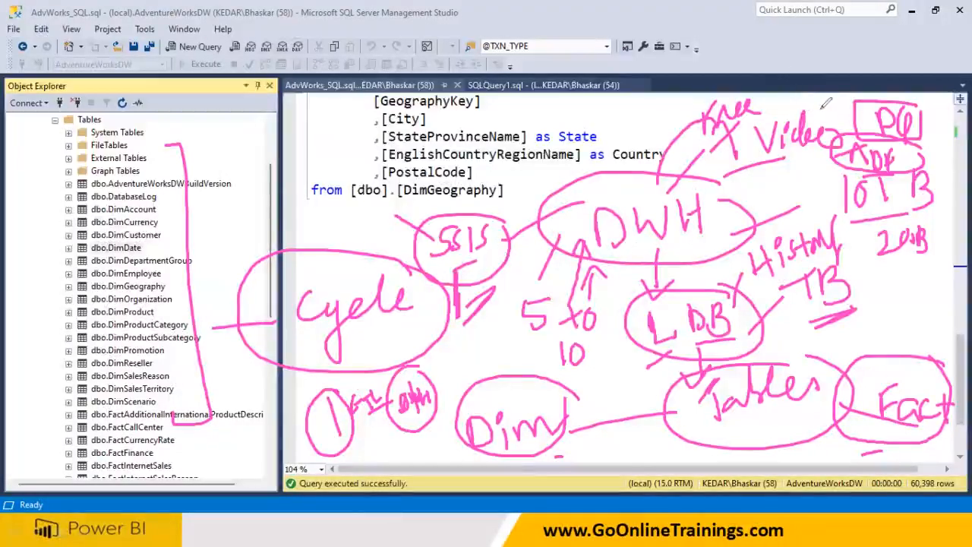
pyautogui.moveTo(834, 93); pyautogui.dragTo(836, 151)
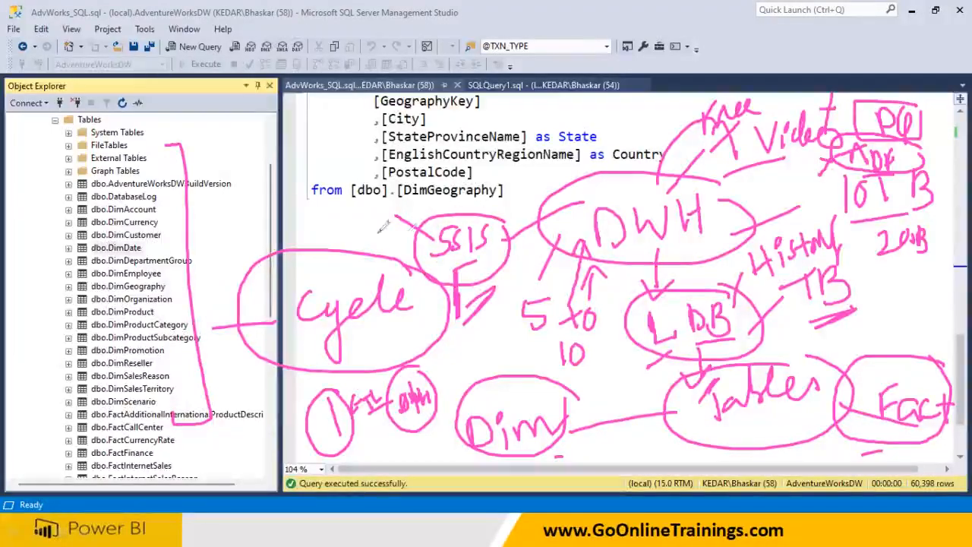
pyautogui.moveTo(339, 220)
pyautogui.mouseDown()
pyautogui.moveTo(349, 235)
pyautogui.moveTo(379, 219)
pyautogui.moveTo(384, 230)
pyautogui.mouseUp()
pyautogui.moveTo(351, 243); pyautogui.dragTo(397, 222)
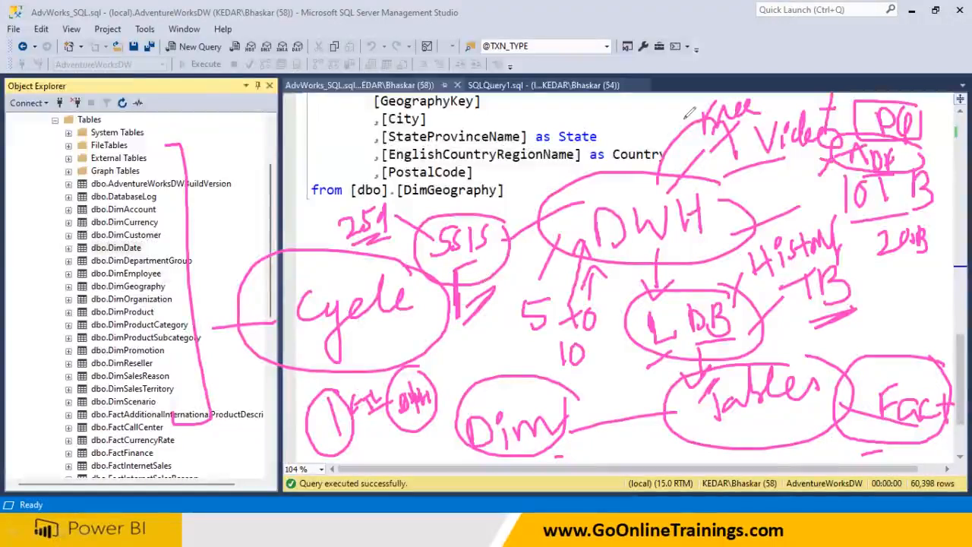
# Clear all the drawings and highlight the "Dim" and "Fact" prefixes in the DimGeography and FactInternetSales table names
pyautogui.press('e')
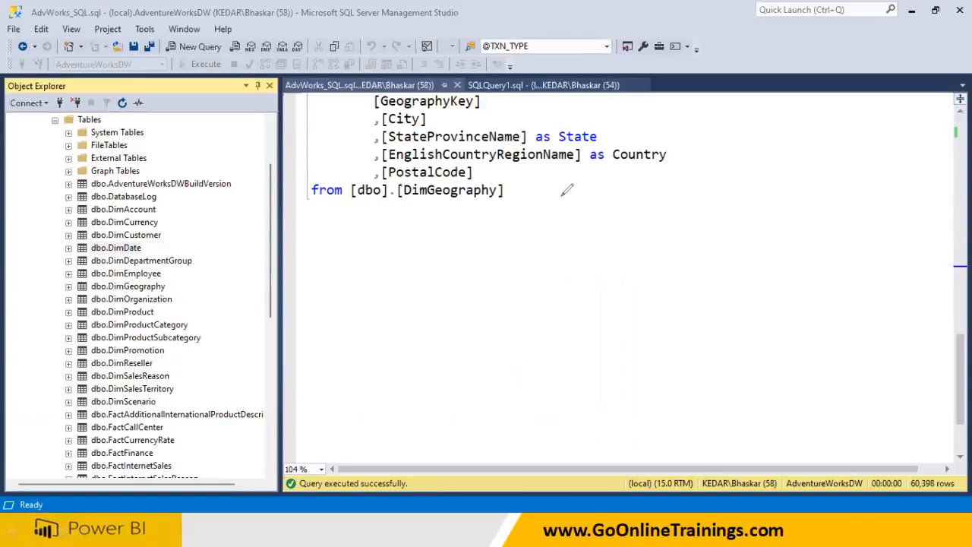
pyautogui.scroll(3, 524, 327)
pyautogui.moveTo(507, 351); pyautogui.dragTo(312, 243)
pyautogui.click(342, 314)
pyautogui.moveTo(398, 354); pyautogui.dragTo(431, 350)
pyautogui.scroll(2, 409, 329)
pyautogui.moveTo(404, 279); pyautogui.dragTo(438, 278)
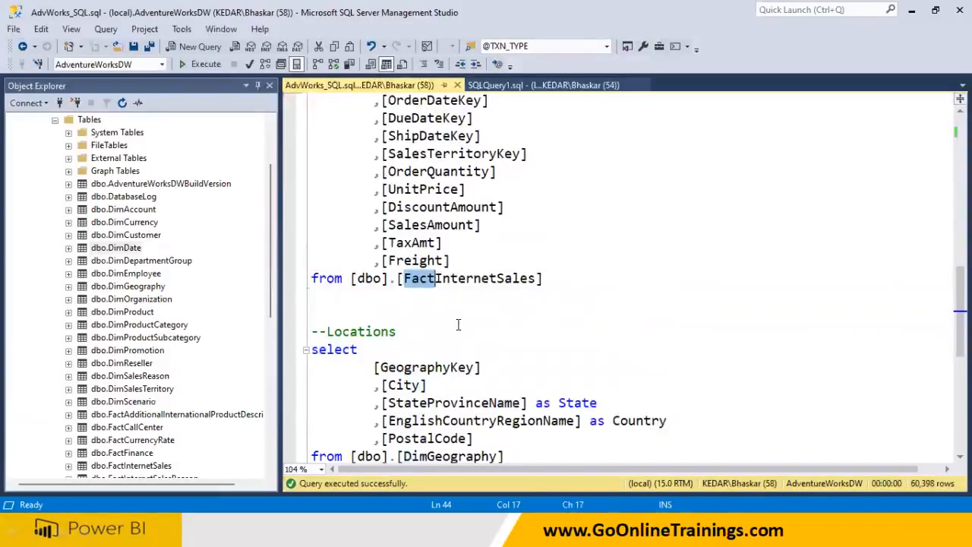
# Insert a "--Fact" comment line beneath the "--Sales" comment
pyautogui.scroll(3, 458, 324)
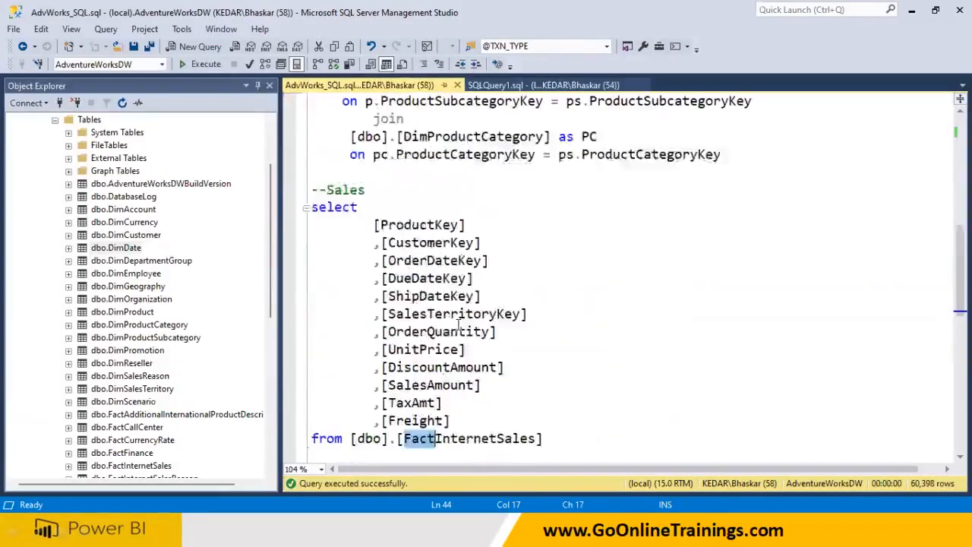
pyautogui.click(390, 202)
pyautogui.press('Up')
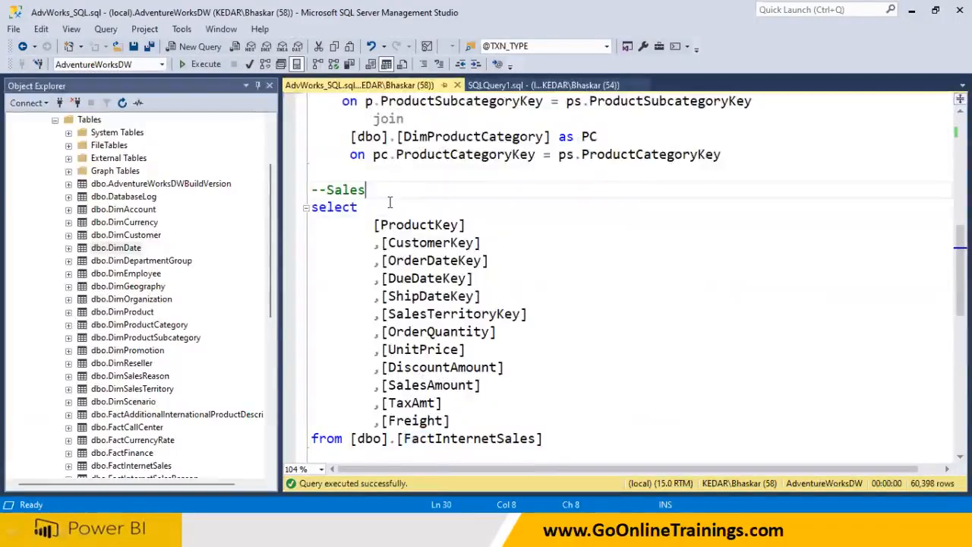
pyautogui.press('Return')
pyautogui.write('--Fact')
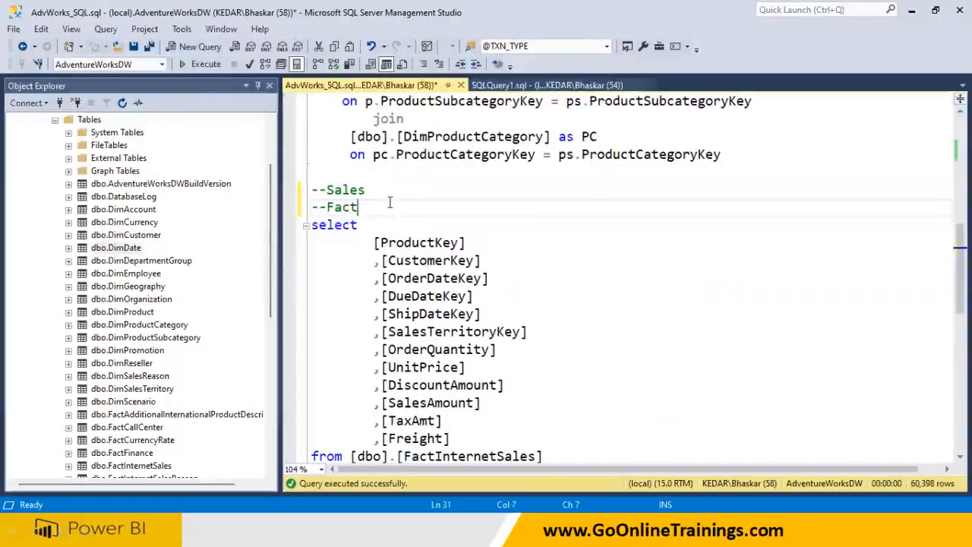
# Insert a "--Dim" comment line beneath the "--Customer" comment and highlight the Customer query's columns from CustomerKey to YearlyIncome
pyautogui.scroll(8, 595, 212)
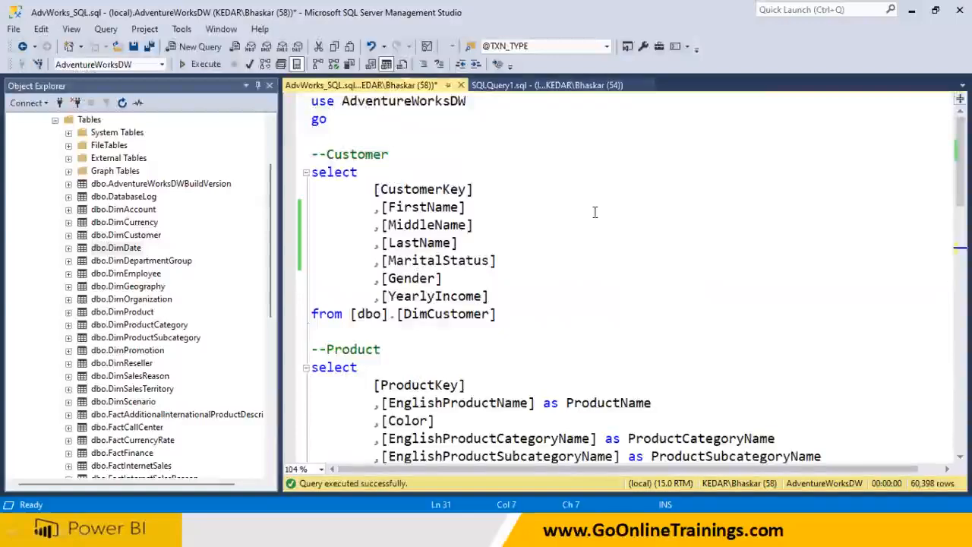
pyautogui.moveTo(393, 172); pyautogui.dragTo(394, 158)
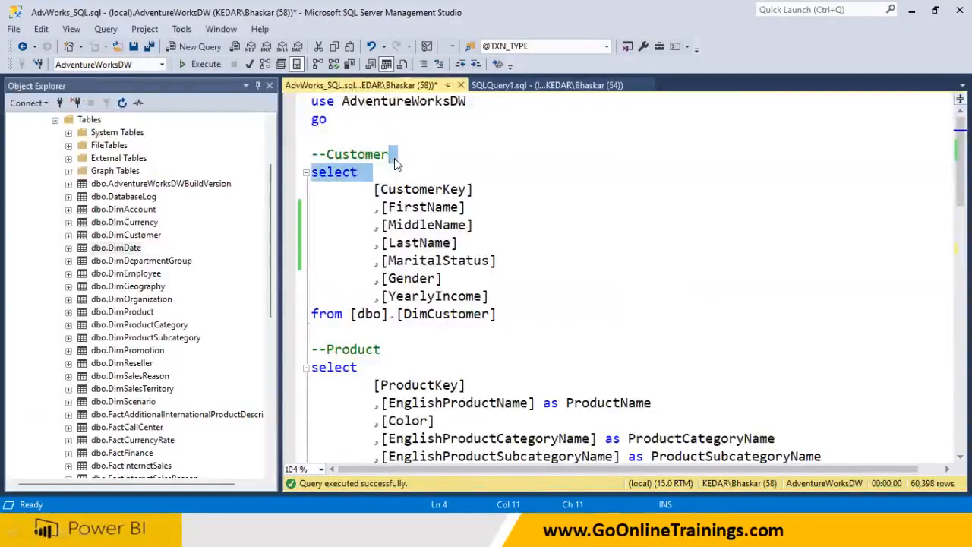
pyautogui.press('Right')
pyautogui.press('Up')
pyautogui.press('End')
pyautogui.press('Return')
pyautogui.write('--Dim')
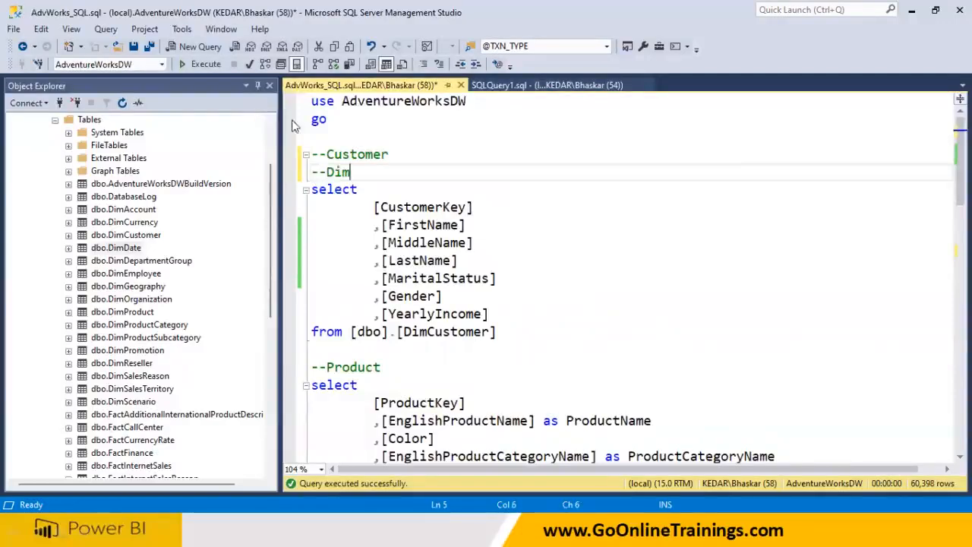
pyautogui.moveTo(374, 207); pyautogui.dragTo(512, 320)
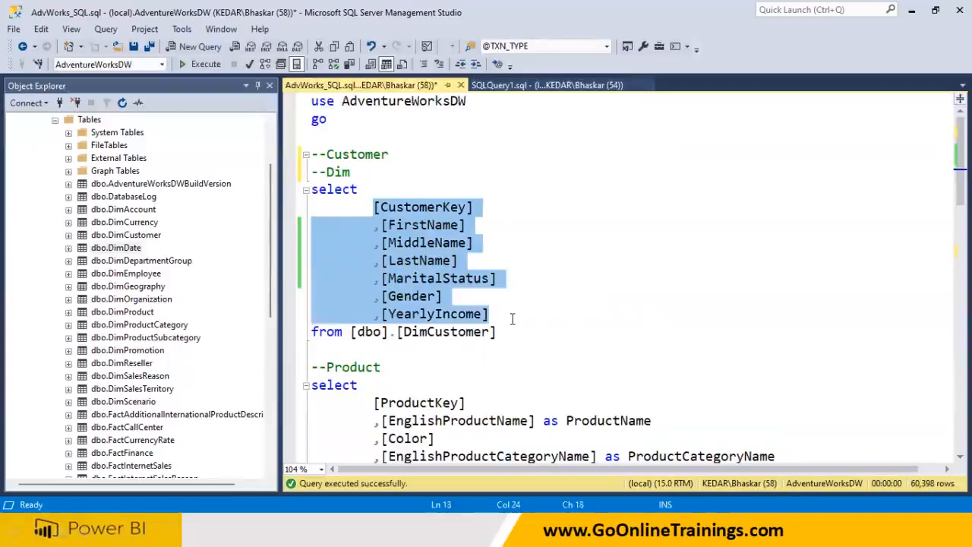
# Insert a "--Dim" comment line beneath the "--Product" comment, and highlight it and the Product query's columns
pyautogui.scroll(-2, 512, 319)
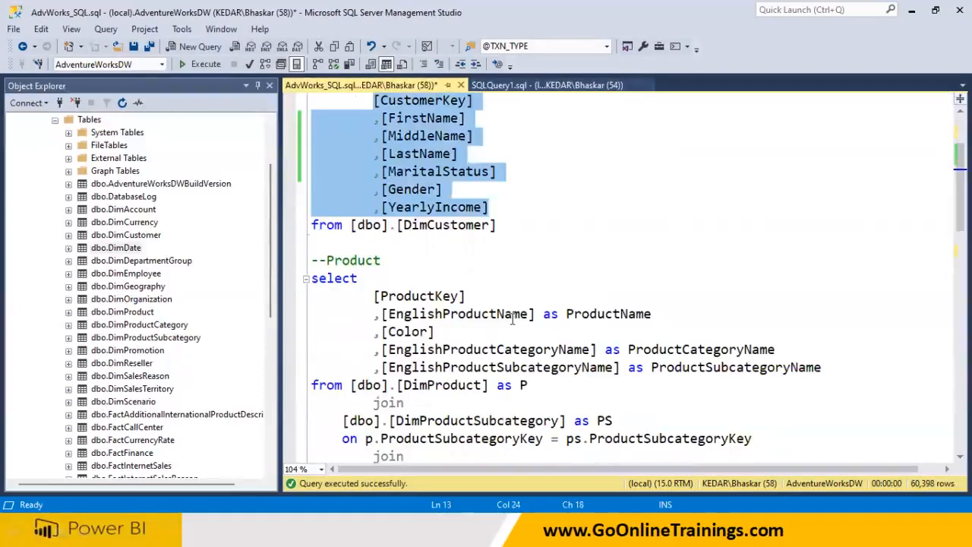
pyautogui.click(399, 263)
pyautogui.press('Return')
pyautogui.write('--Dim')
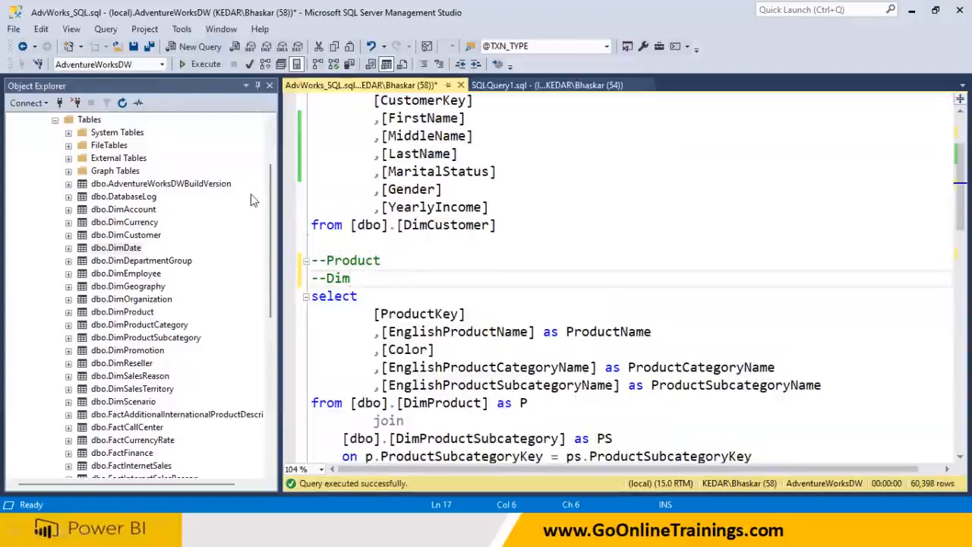
pyautogui.moveTo(351, 278); pyautogui.dragTo(282, 277)
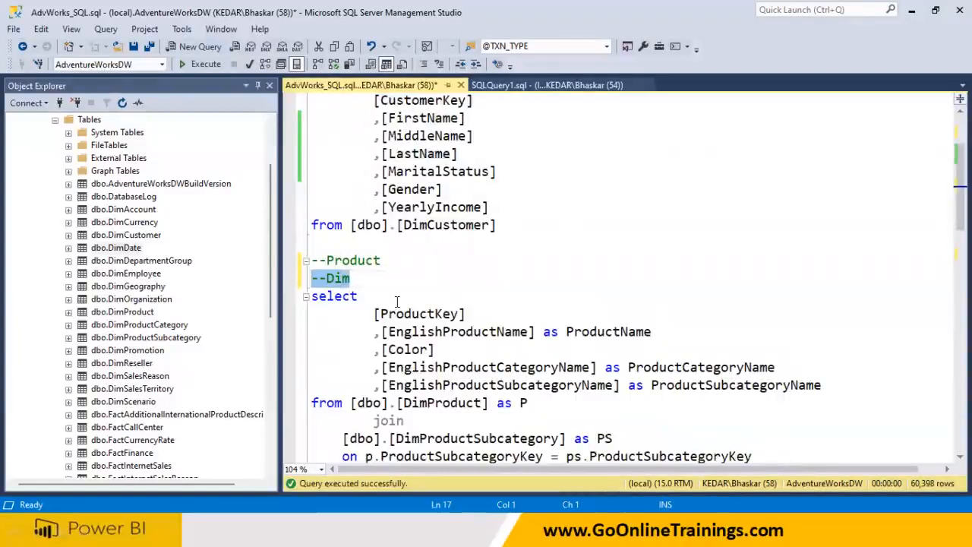
pyautogui.scroll(-2, 396, 303)
pyautogui.moveTo(374, 207); pyautogui.dragTo(416, 295)
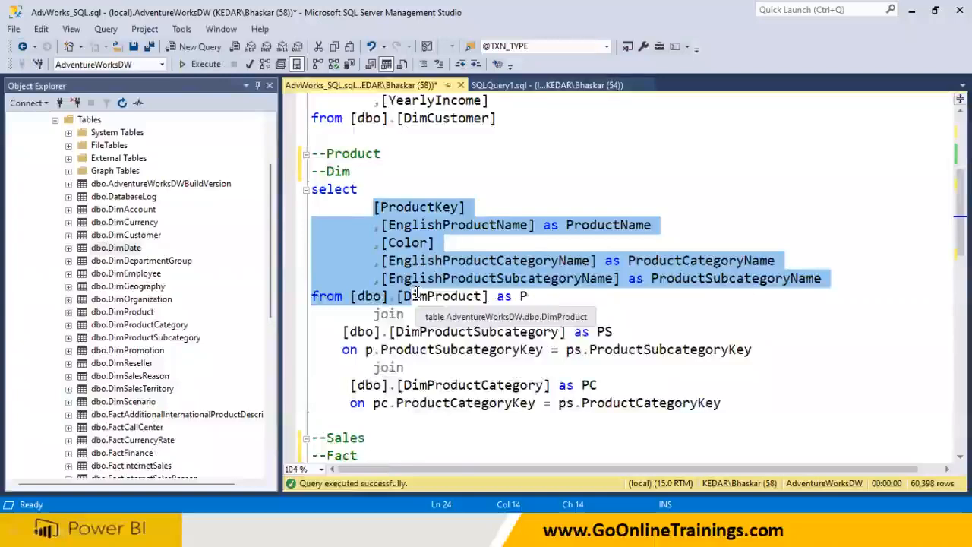
# Highlight the Sales query's columns from ProductKey to TaxAmt and point out its "--Fact" comment
pyautogui.scroll(-2, 416, 294)
pyautogui.click(373, 351)
pyautogui.scroll(-2, 374, 355)
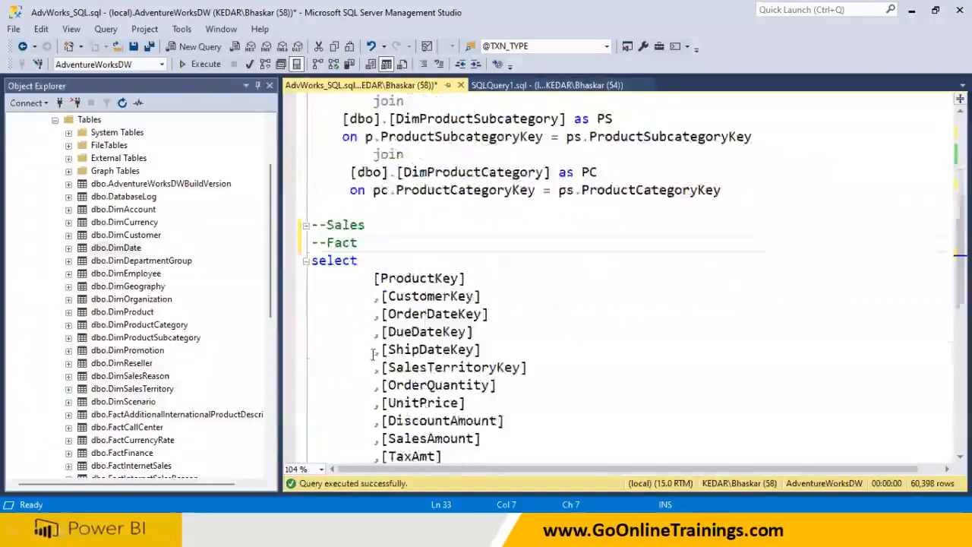
pyautogui.moveTo(374, 368); pyautogui.dragTo(504, 427)
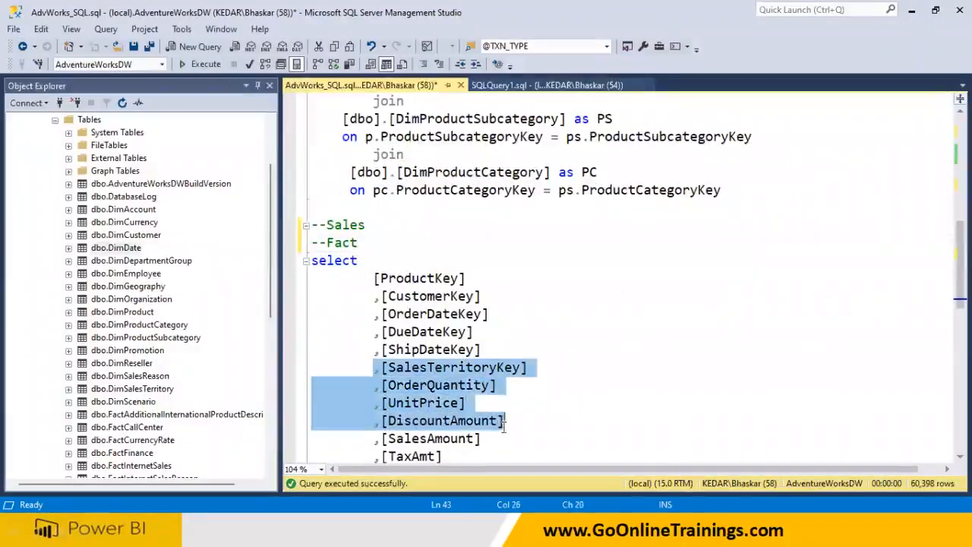
pyautogui.scroll(-2, 503, 428)
pyautogui.moveTo(449, 349); pyautogui.dragTo(354, 172)
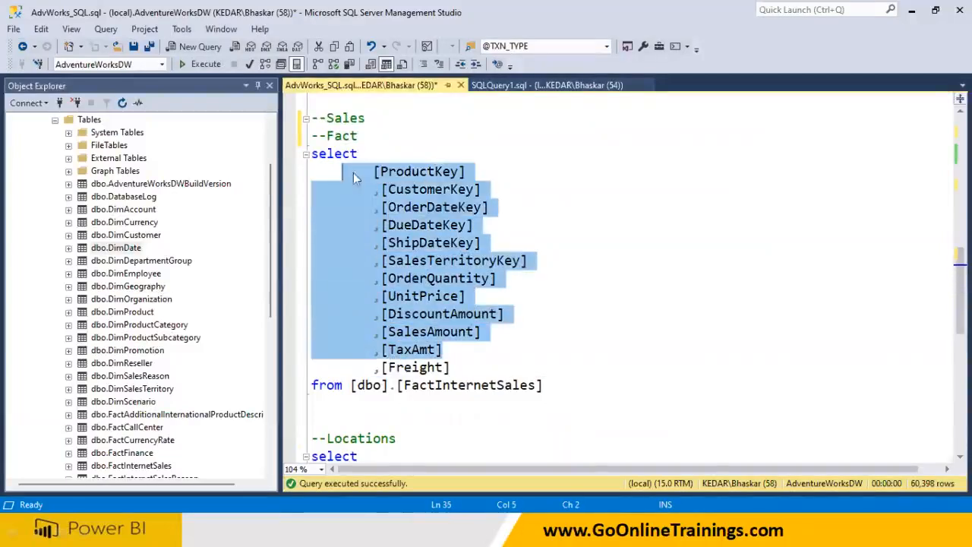
pyautogui.moveTo(367, 137); pyautogui.dragTo(312, 146)
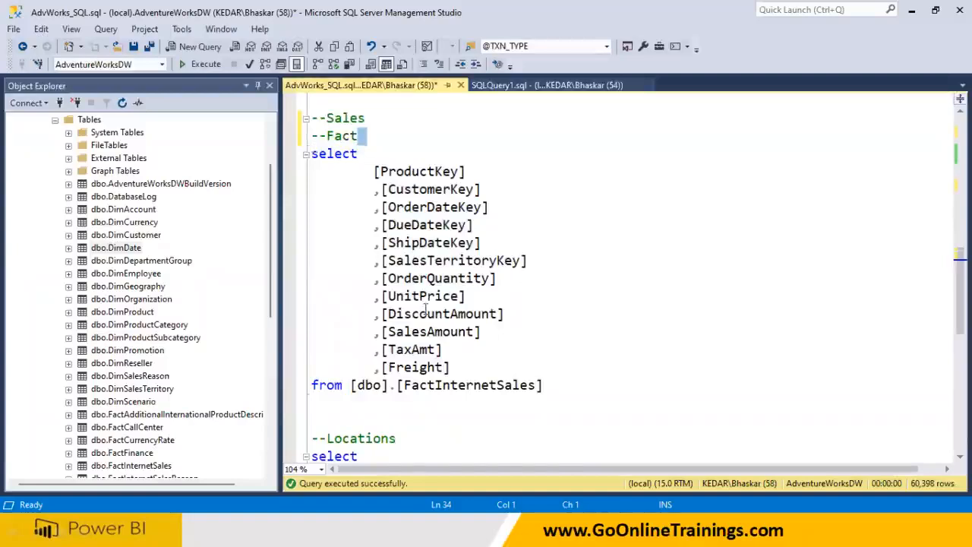
# Insert a "--Dim" comment line beneath the "--Locations" comment and highlight it
pyautogui.scroll(-1, 427, 310)
pyautogui.click(426, 385)
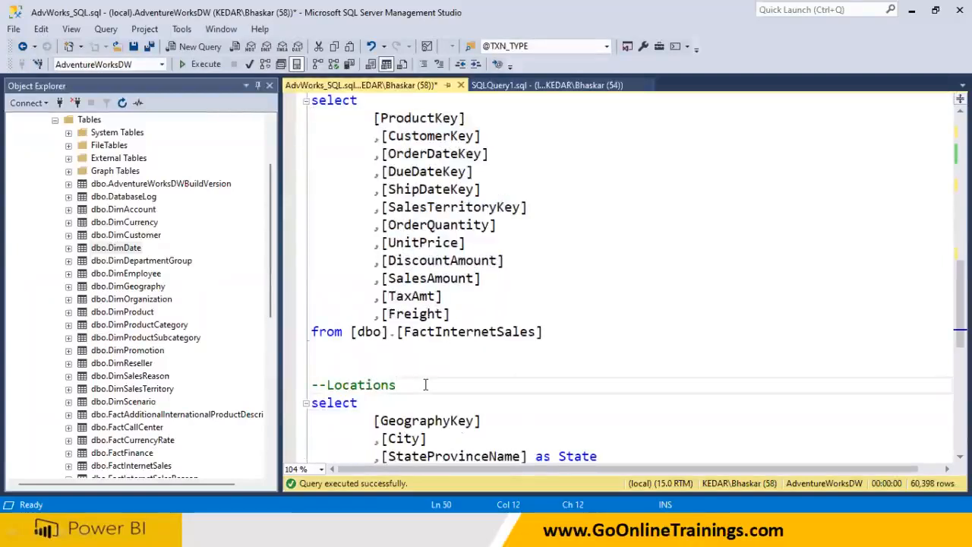
pyautogui.press('Return')
pyautogui.write('--Dim')
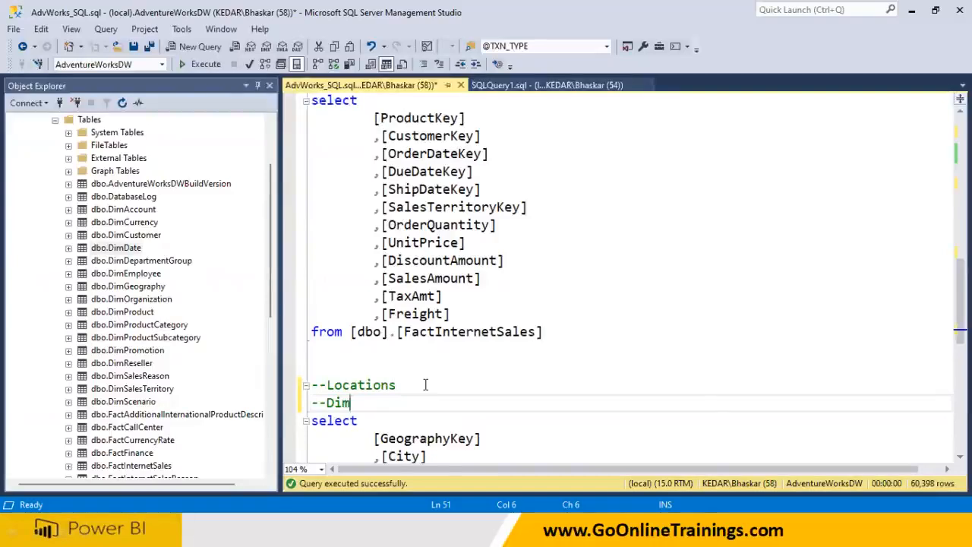
pyautogui.scroll(-2, 425, 385)
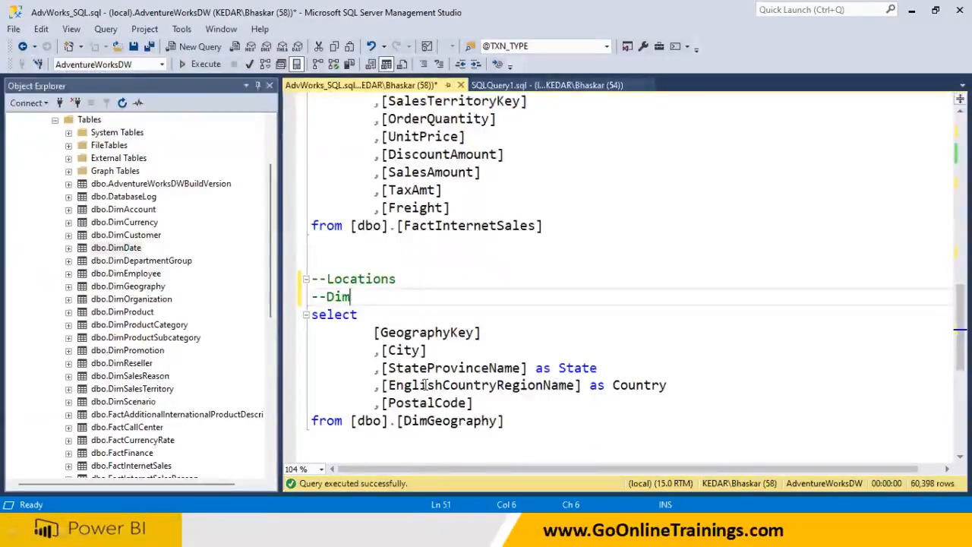
pyautogui.scroll(2, 426, 385)
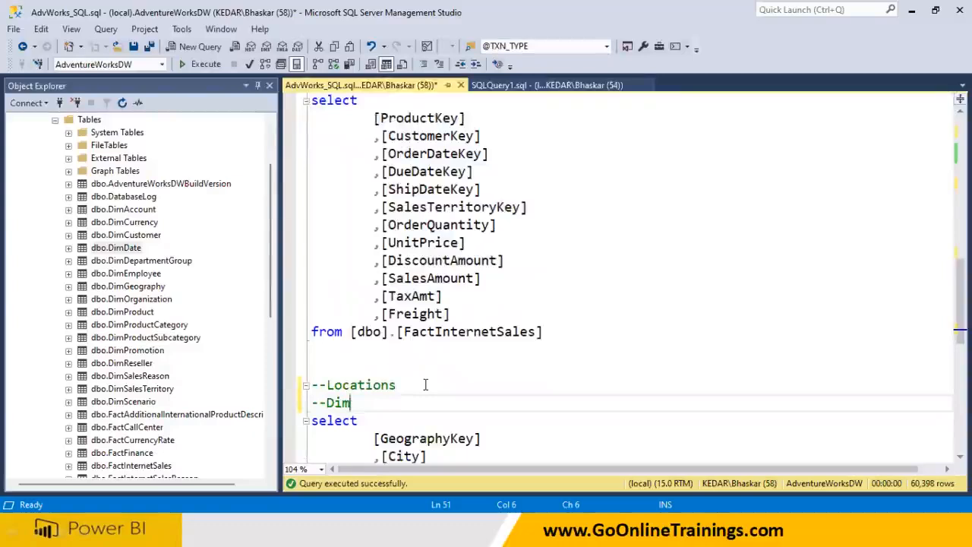
pyautogui.scroll(1, 425, 386)
pyautogui.scroll(-2, 426, 385)
pyautogui.moveTo(404, 364); pyautogui.dragTo(291, 353)
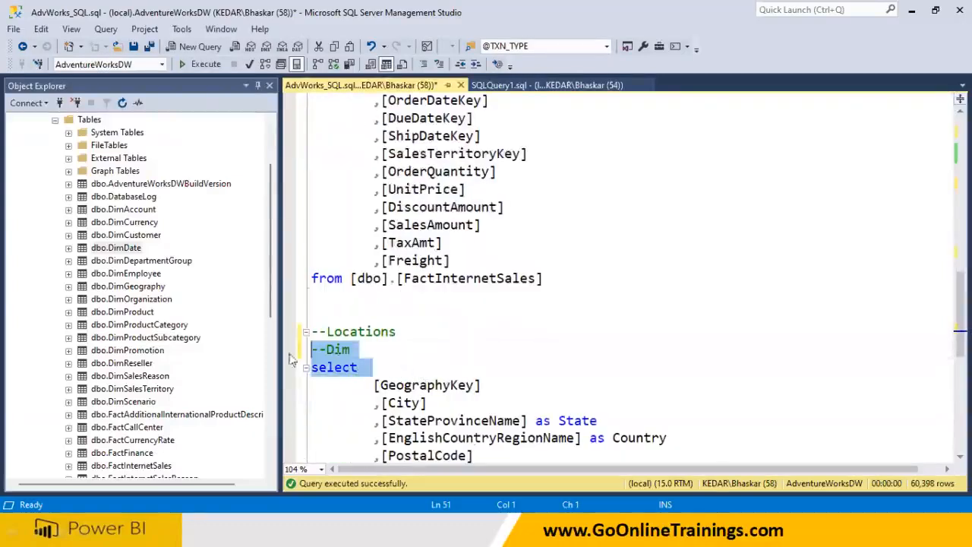
# Select the whole Sales query from its "--Fact" comment to the FactInternetSales line
pyautogui.moveTo(580, 278); pyautogui.dragTo(308, 261)
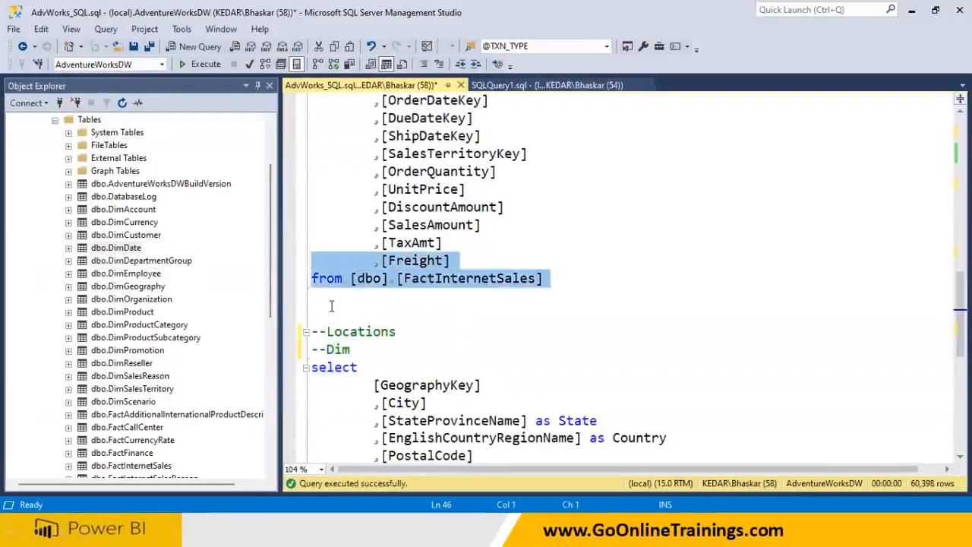
pyautogui.scroll(2, 332, 306)
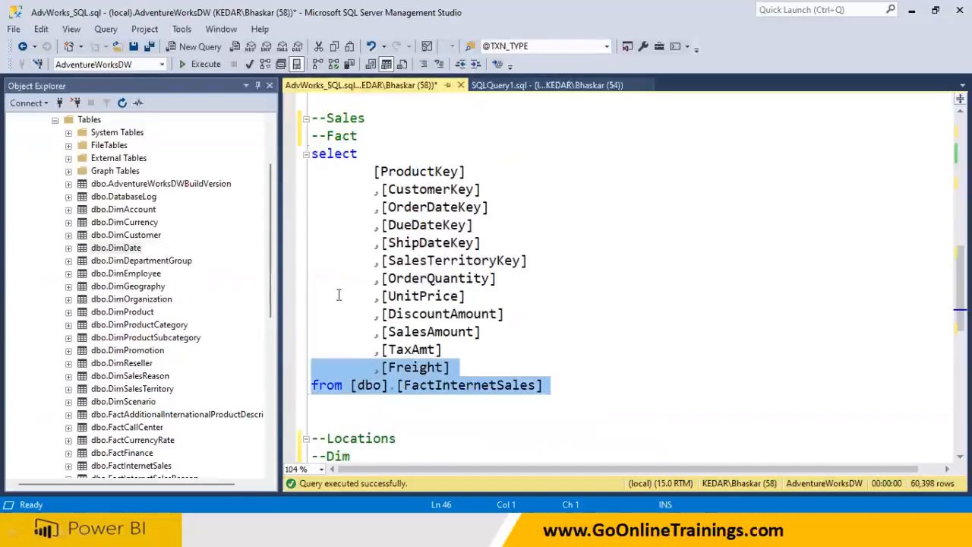
pyautogui.keyDown('shift'); pyautogui.click(311, 137); pyautogui.keyUp('shift')
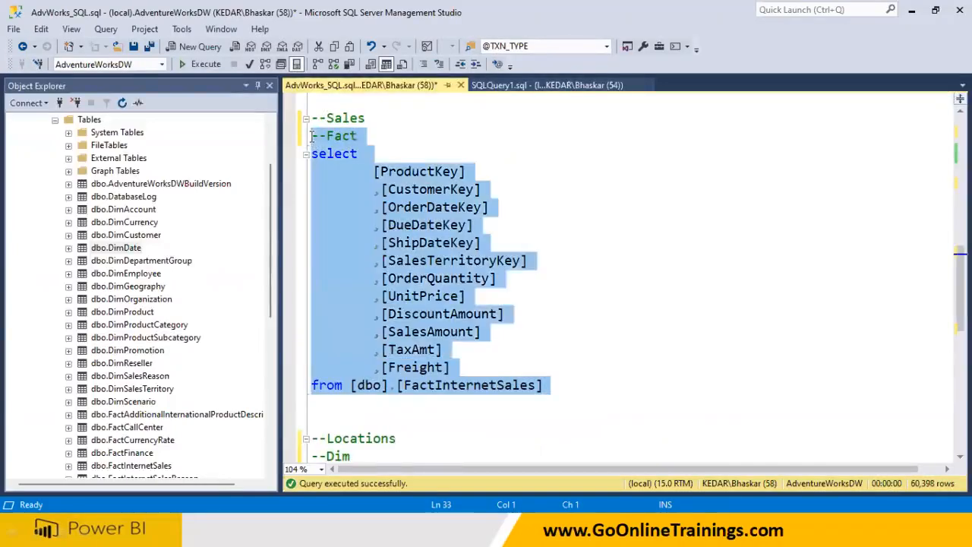
# Highlight the UnitPrice, DiscountAmount, SalesAmount and TaxAmt columns of the Sales query one after another
pyautogui.click(448, 331)
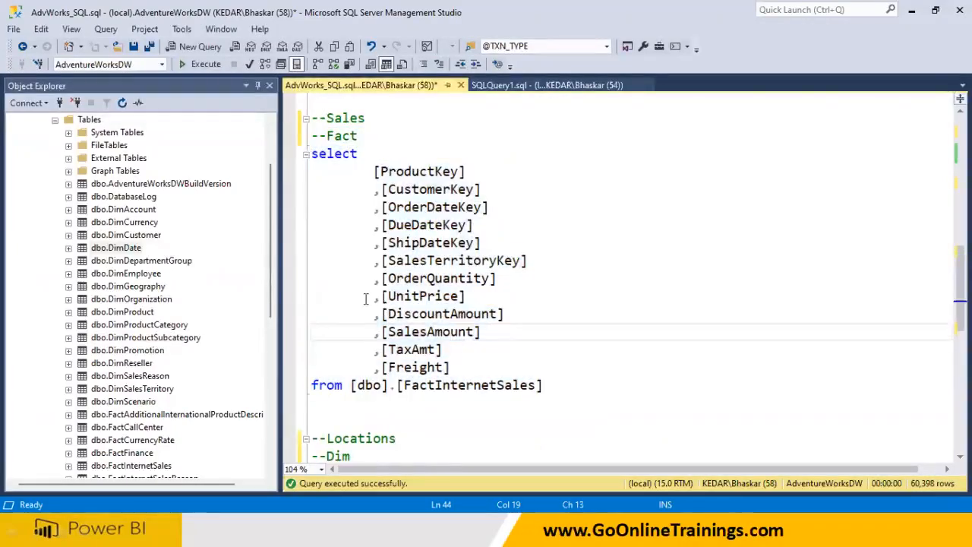
pyautogui.moveTo(366, 299); pyautogui.dragTo(485, 299)
pyautogui.moveTo(372, 317); pyautogui.dragTo(565, 322)
pyautogui.moveTo(374, 332); pyautogui.dragTo(541, 332)
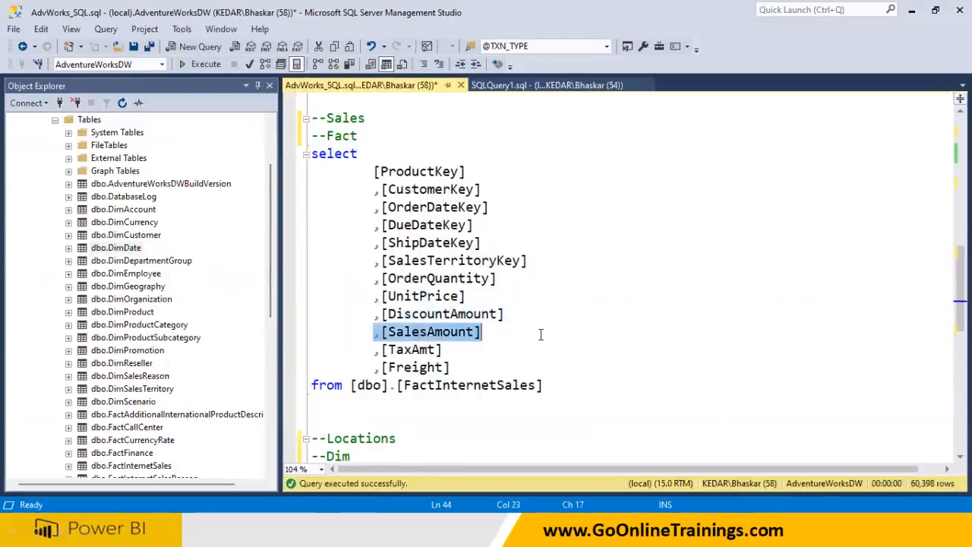
pyautogui.moveTo(370, 351); pyautogui.dragTo(508, 351)
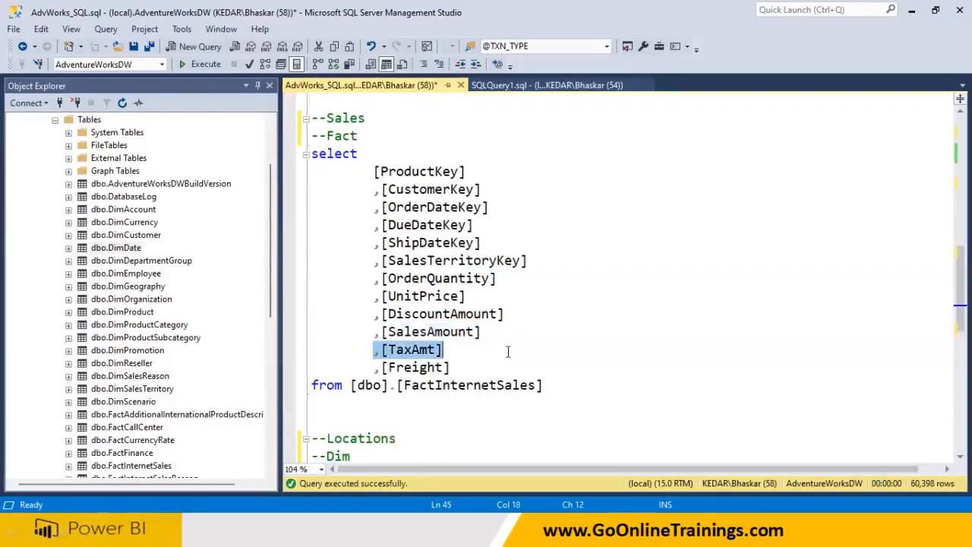
# Highlight the TaxAmt, Freight and SalesAmount columns of the Sales query one after another
pyautogui.moveTo(370, 366); pyautogui.dragTo(523, 358)
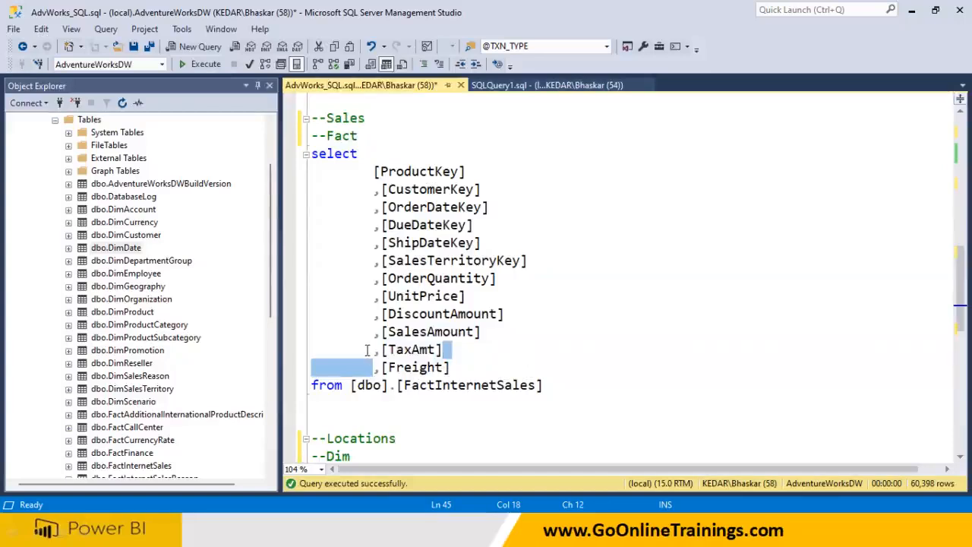
pyautogui.click(365, 348)
pyautogui.moveTo(365, 348); pyautogui.dragTo(494, 351)
pyautogui.moveTo(368, 368); pyautogui.dragTo(509, 368)
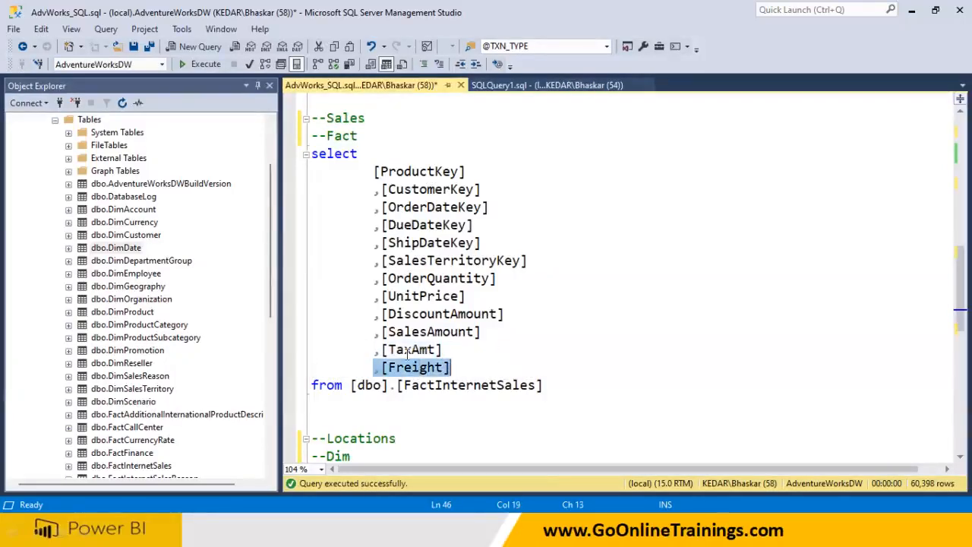
pyautogui.moveTo(364, 332); pyautogui.dragTo(511, 332)
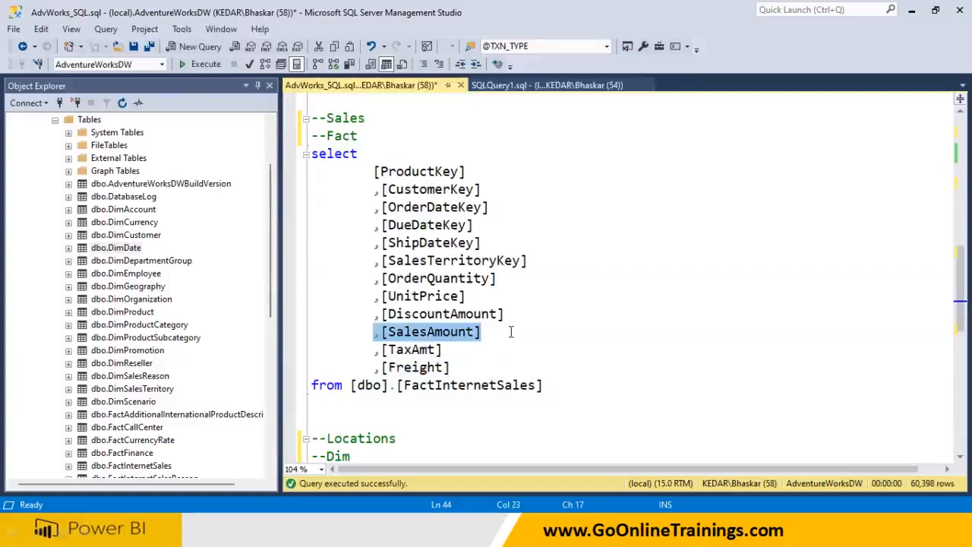
pyautogui.click(509, 332)
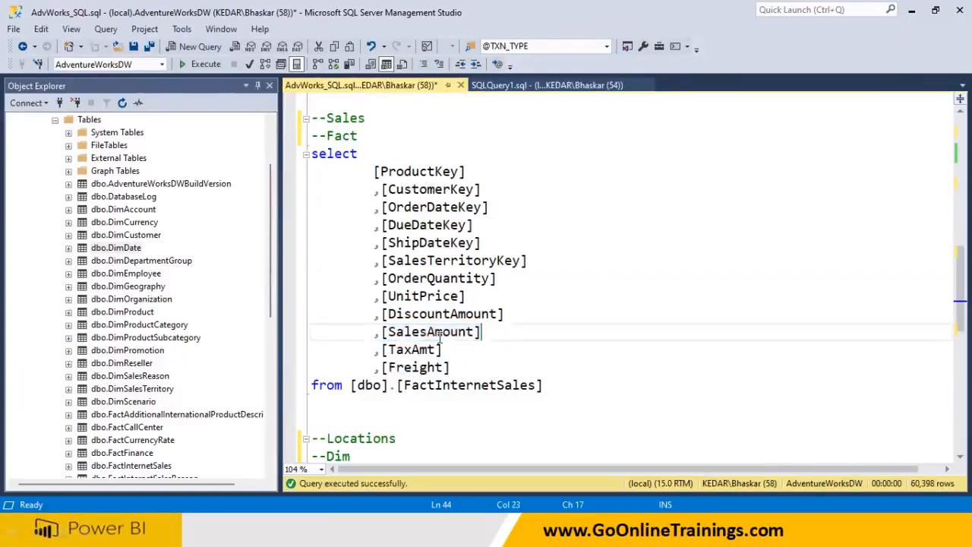
pyautogui.moveTo(370, 335); pyautogui.dragTo(455, 336)
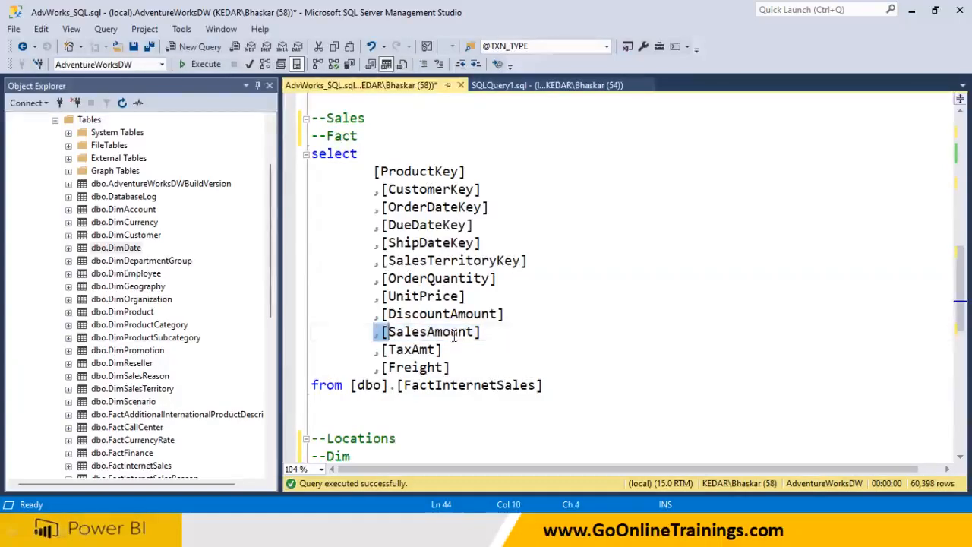
pyautogui.click(521, 338)
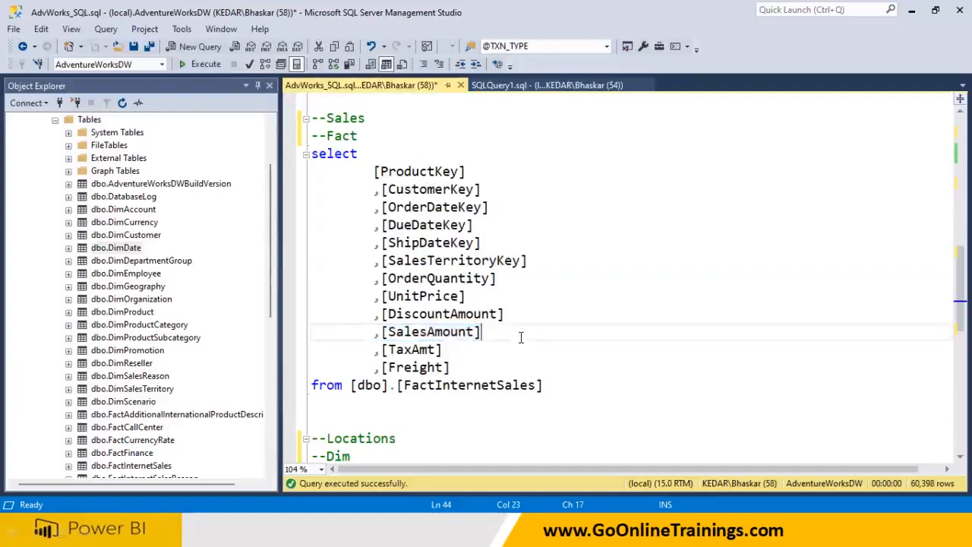
pyautogui.moveTo(365, 329); pyautogui.dragTo(370, 367)
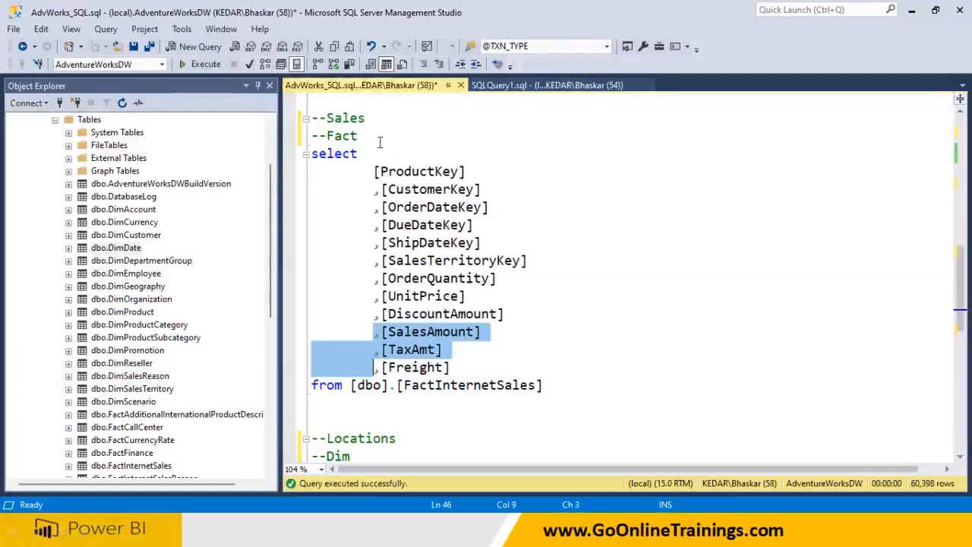
# Highlight the "--Fact" comment above the Sales query, the "--Dim" comment under Locations, and the SalesAmount column
pyautogui.moveTo(380, 137); pyautogui.dragTo(292, 147)
pyautogui.scroll(-2, 438, 424)
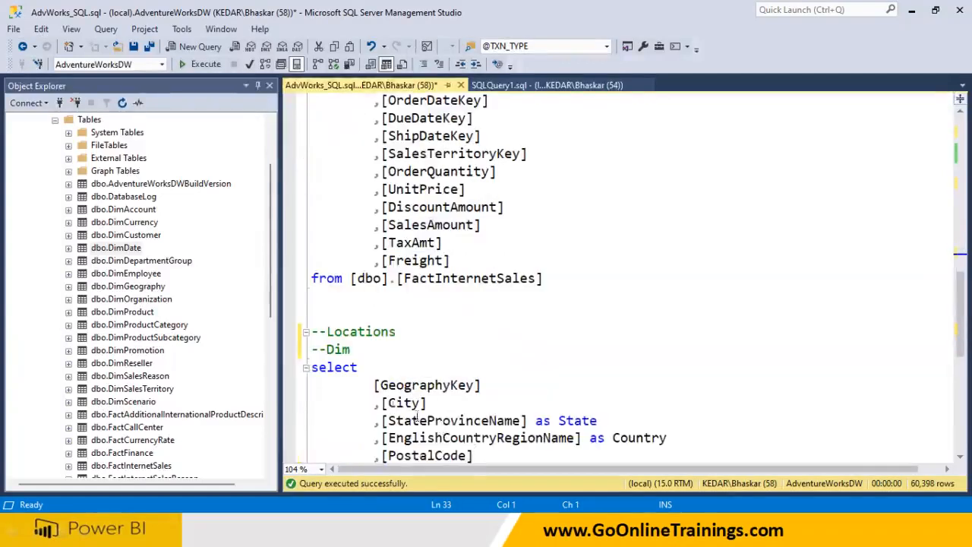
pyautogui.moveTo(351, 349); pyautogui.dragTo(318, 350)
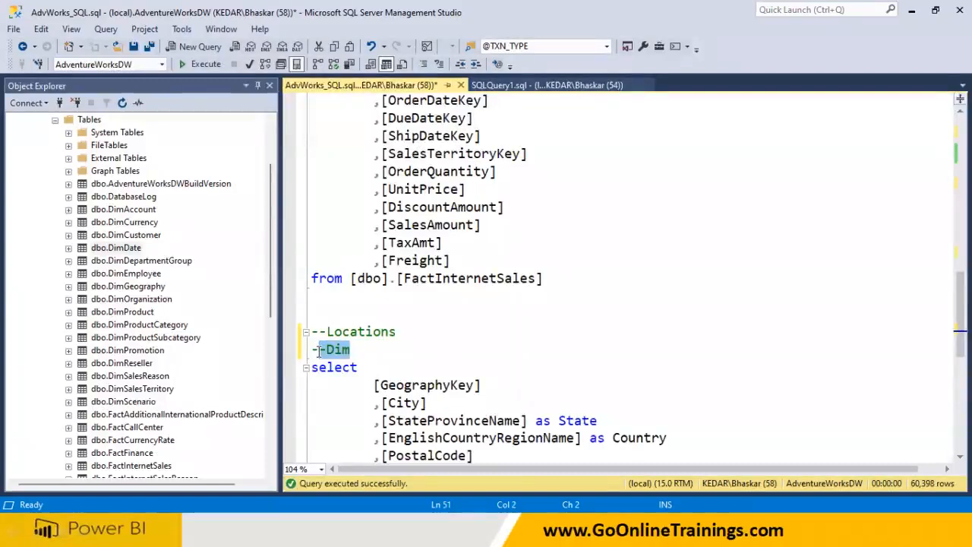
pyautogui.moveTo(373, 226); pyautogui.dragTo(512, 227)
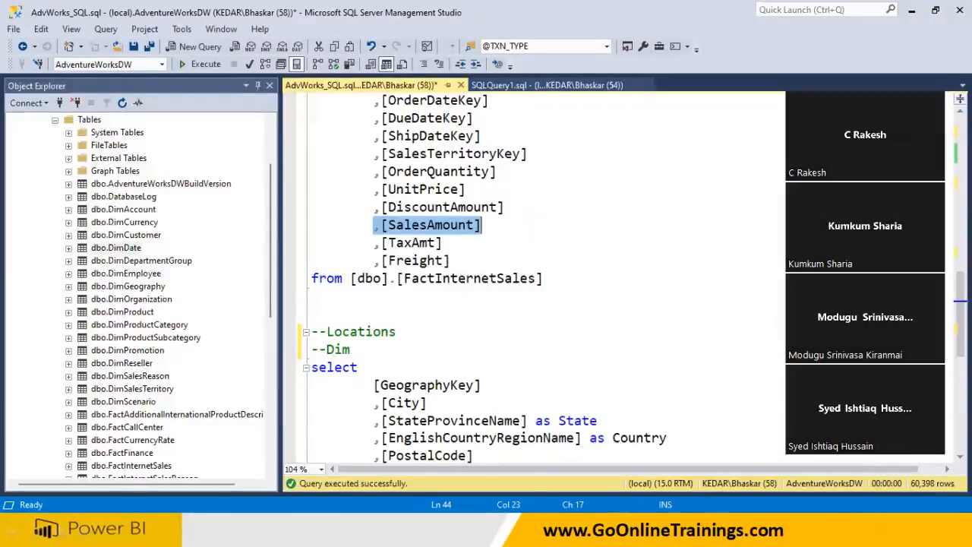
pyautogui.scroll(7, 842, 316)
pyautogui.scroll(-4, 843, 317)
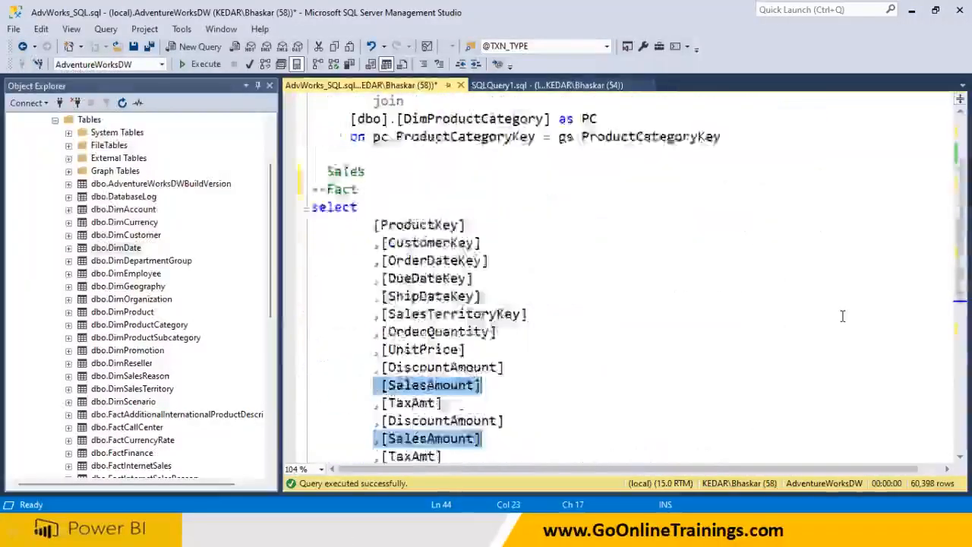
pyautogui.scroll(-7, 843, 316)
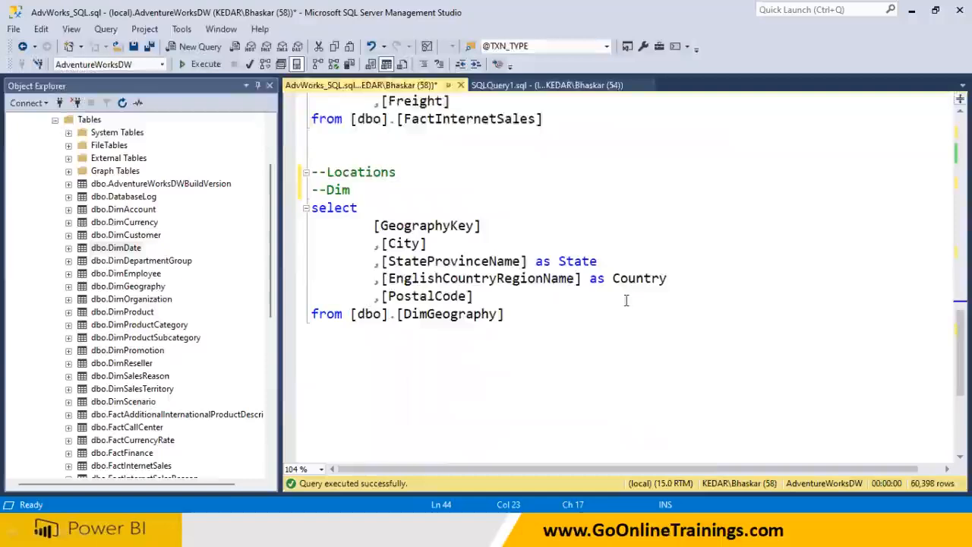
pyautogui.scroll(5, 626, 300)
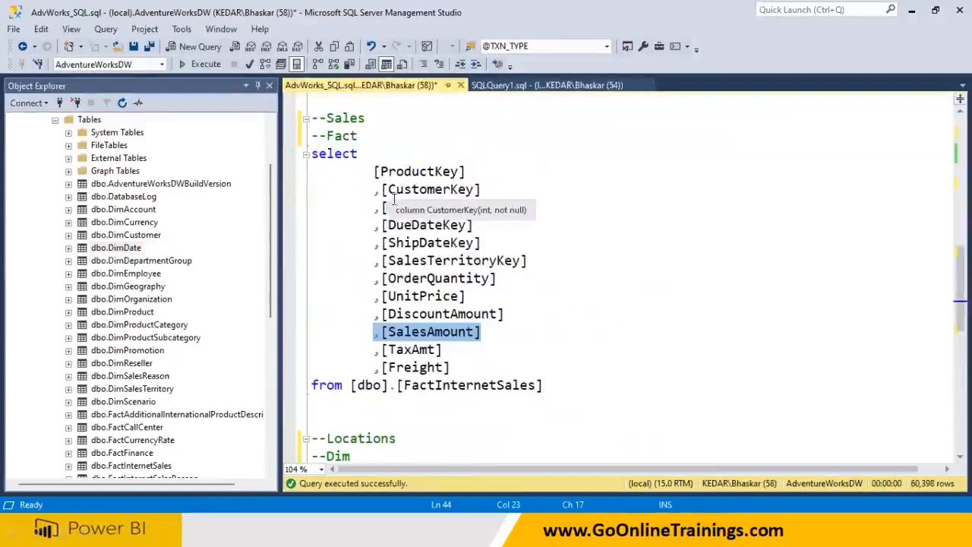
# Run only the Sales query and highlight the OrderDateKey column in its results
pyautogui.click(435, 226)
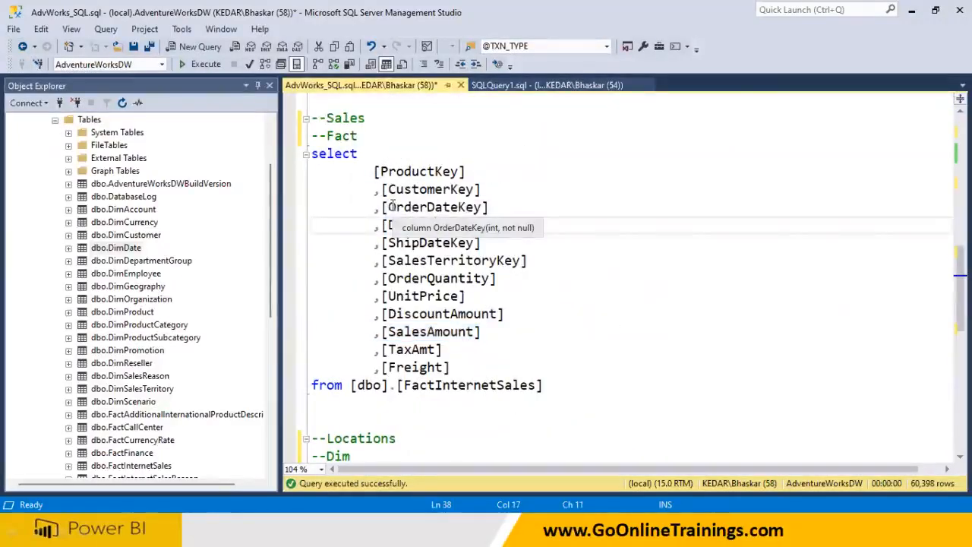
pyautogui.moveTo(389, 207); pyautogui.dragTo(459, 208)
pyautogui.moveTo(556, 397); pyautogui.dragTo(297, 156)
pyautogui.click(200, 65)
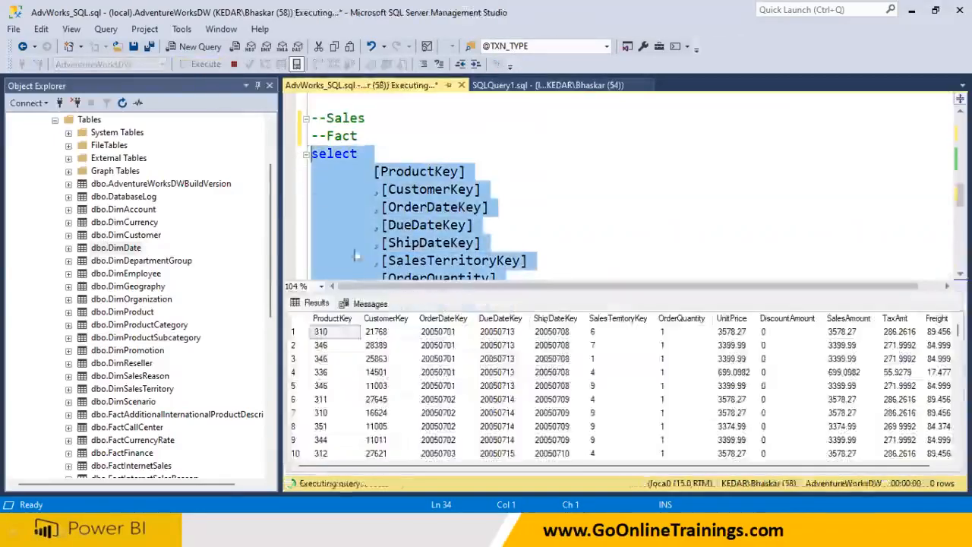
pyautogui.click(443, 319)
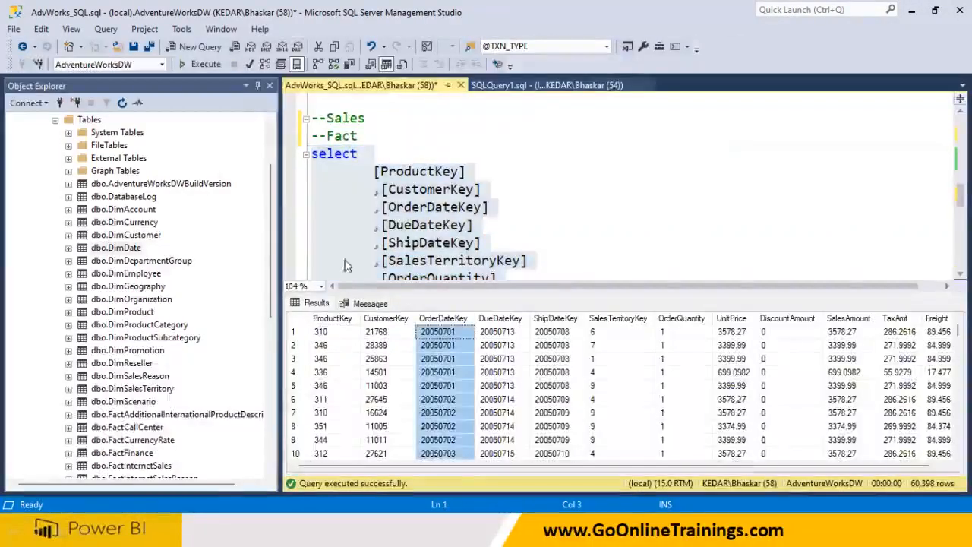
# Point out the dbo.DimDate table in the database's table list and hide the query results
pyautogui.click(103, 251)
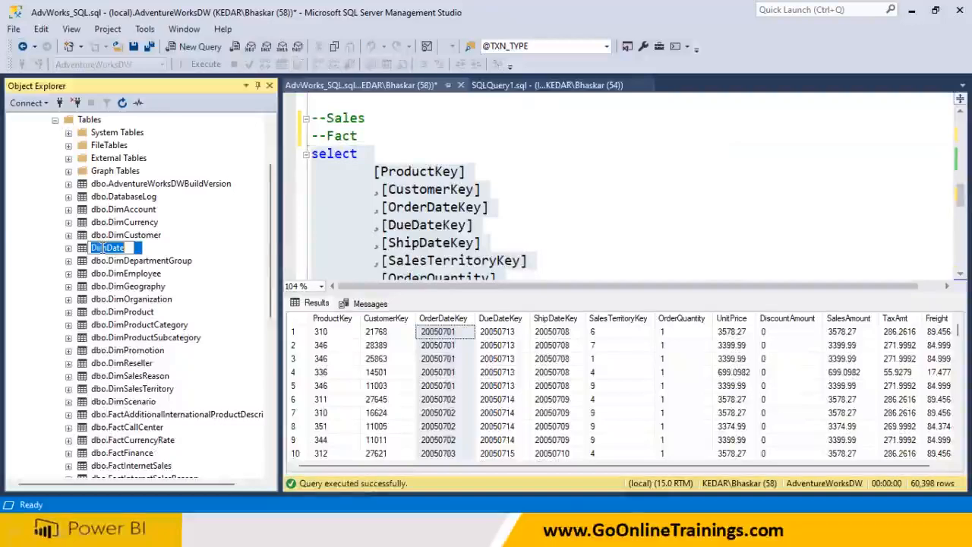
pyautogui.click(490, 220)
pyautogui.hotkey('ctrl', 'r')
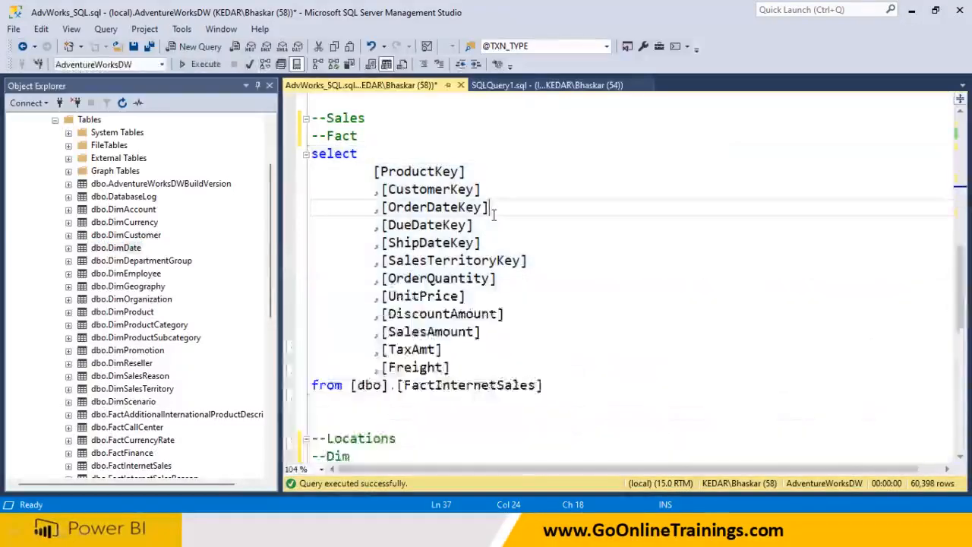
# Add the comment lines "--Date" and "--Dim" beneath the Locations query at the end of the script
pyautogui.scroll(-4, 492, 222)
pyautogui.scroll(-4, 493, 222)
pyautogui.click(531, 169)
pyautogui.press('Return')
pyautogui.press('Return')
pyautogui.write('--Date')
pyautogui.press('Return')
pyautogui.write('--Dim')
pyautogui.press('Return')
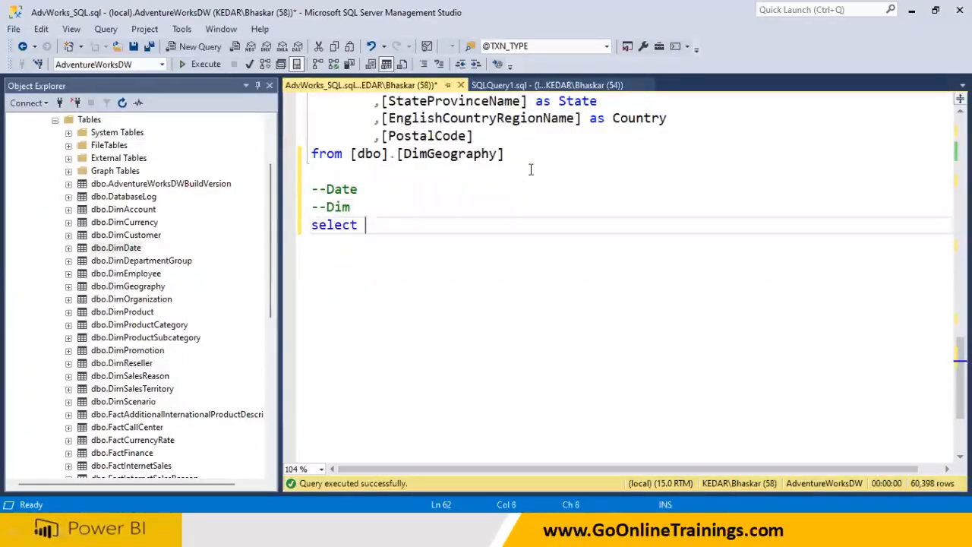
# Write a query under the Date comments that selects all columns from [dbo].[DimDate], and select its text
pyautogui.write('select *')
pyautogui.press('Return')
pyautogui.write('from')
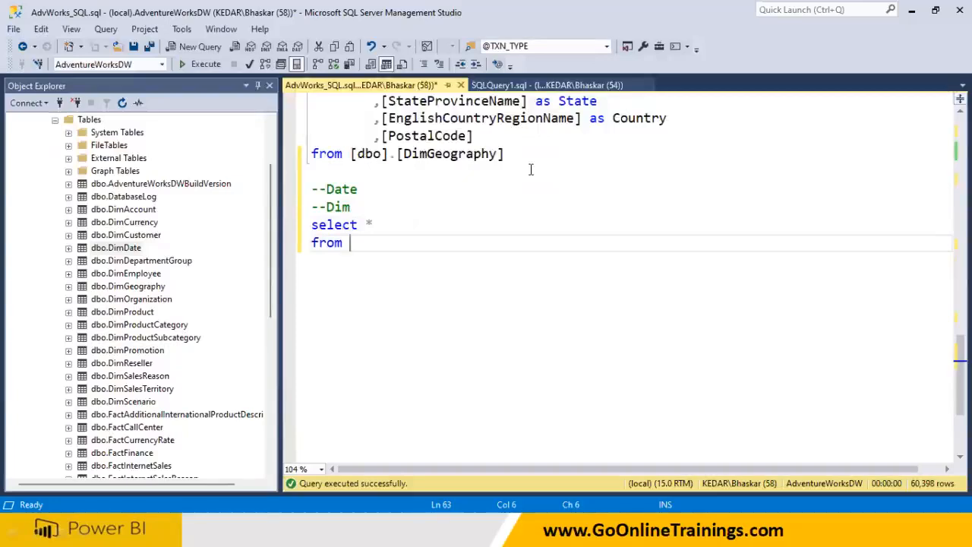
pyautogui.moveTo(137, 249); pyautogui.dragTo(310, 226)
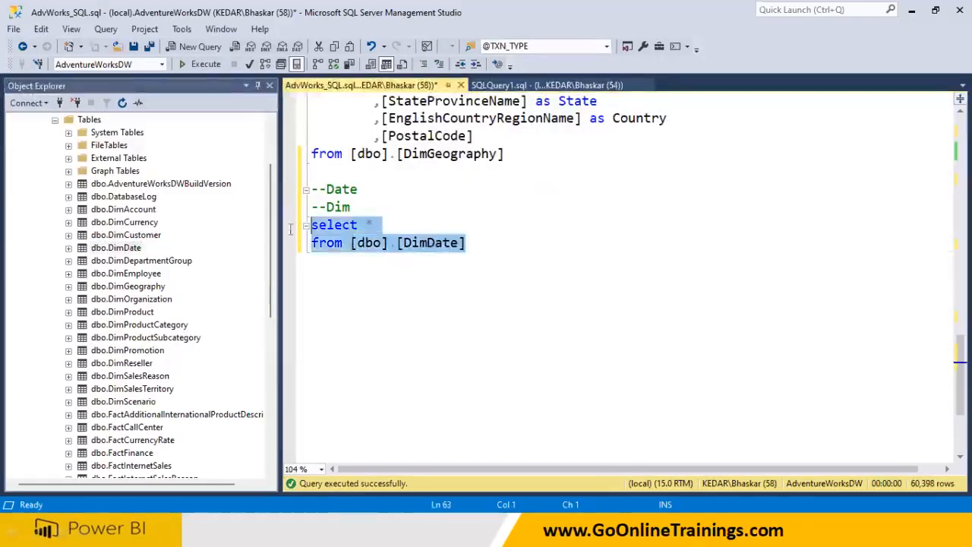
# Run the selected DimDate query and highlight the DateKey column in its results
pyautogui.click(207, 67)
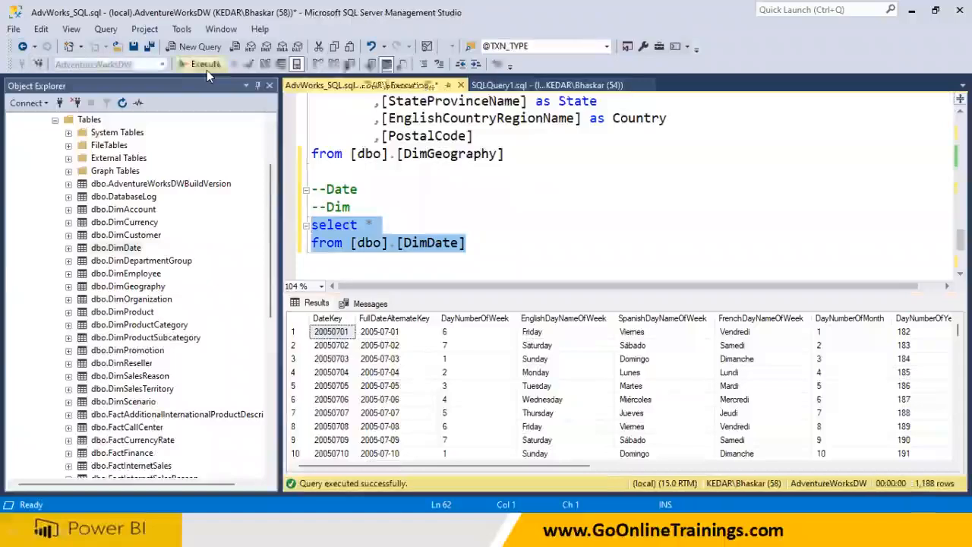
pyautogui.click(331, 319)
pyautogui.click(401, 243)
# Highlight OrderDateKey in the Sales query, rerun only that query, and highlight the OrderDateKey column in its results
pyautogui.scroll(3, 401, 243)
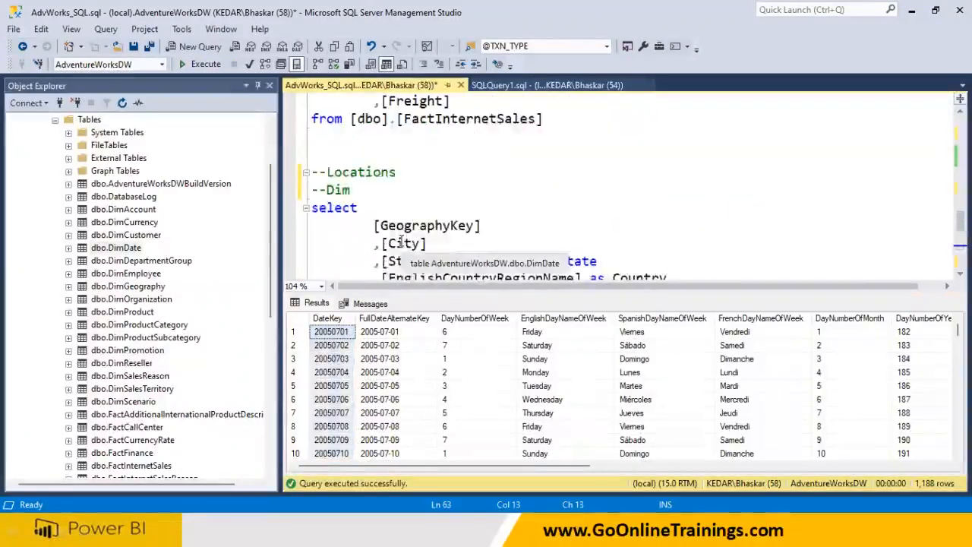
pyautogui.scroll(-1, 401, 243)
pyautogui.scroll(-1, 401, 243)
pyautogui.scroll(6, 403, 247)
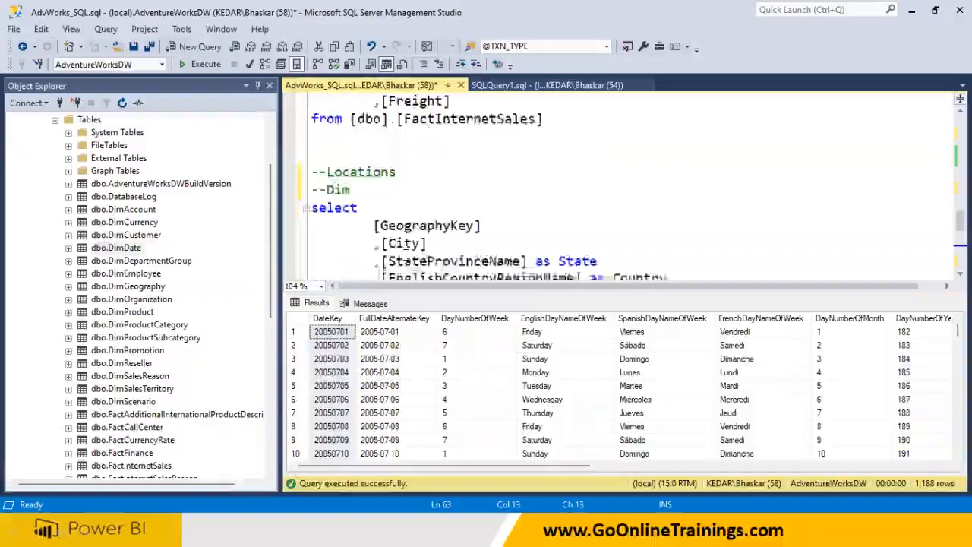
pyautogui.scroll(3, 403, 243)
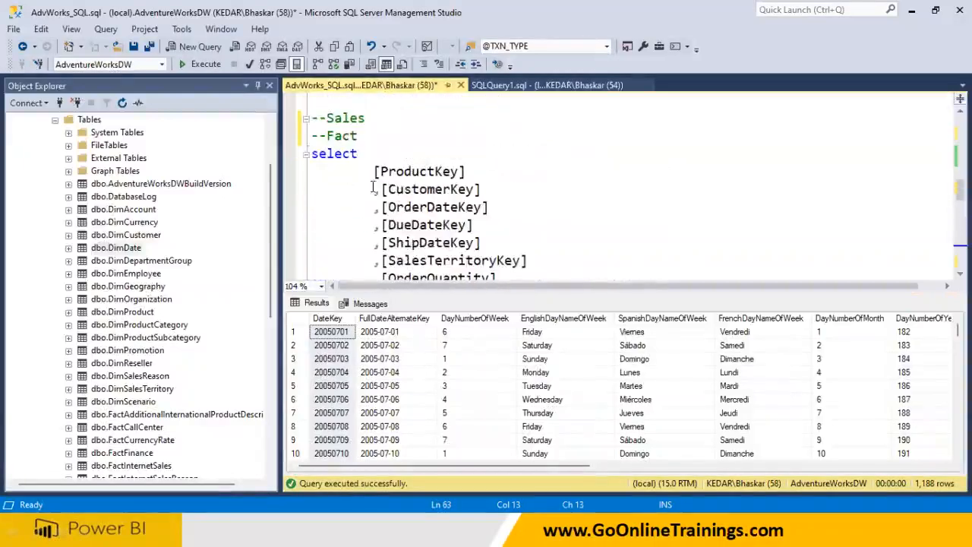
pyautogui.moveTo(373, 206); pyautogui.dragTo(477, 206)
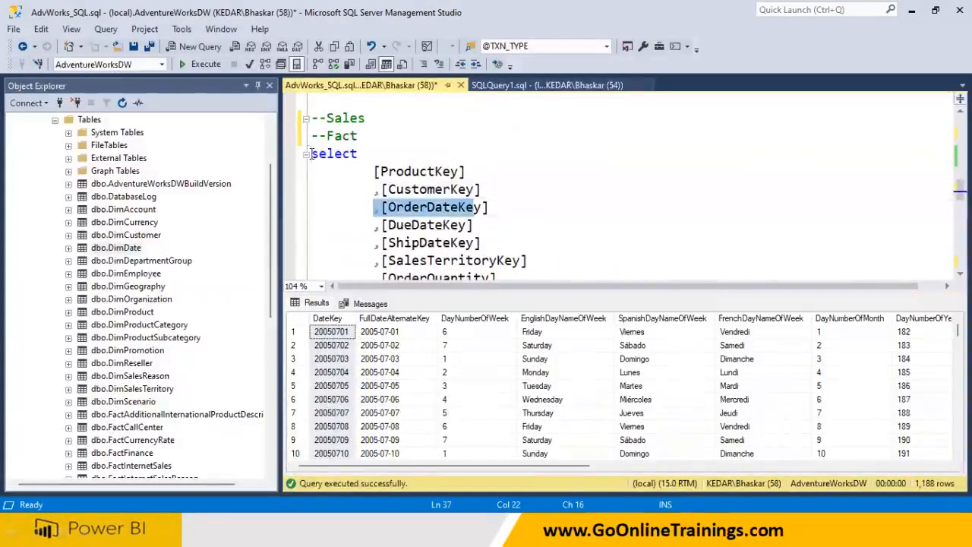
pyautogui.click(310, 154)
pyautogui.scroll(-4, 401, 218)
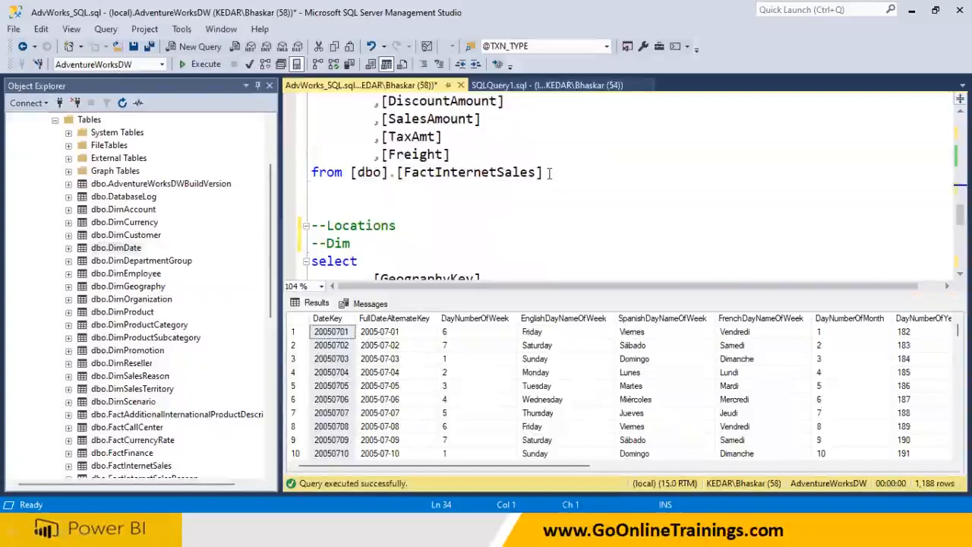
pyautogui.keyDown('shift'); pyautogui.click(550, 173); pyautogui.keyUp('shift')
pyautogui.press('F5')
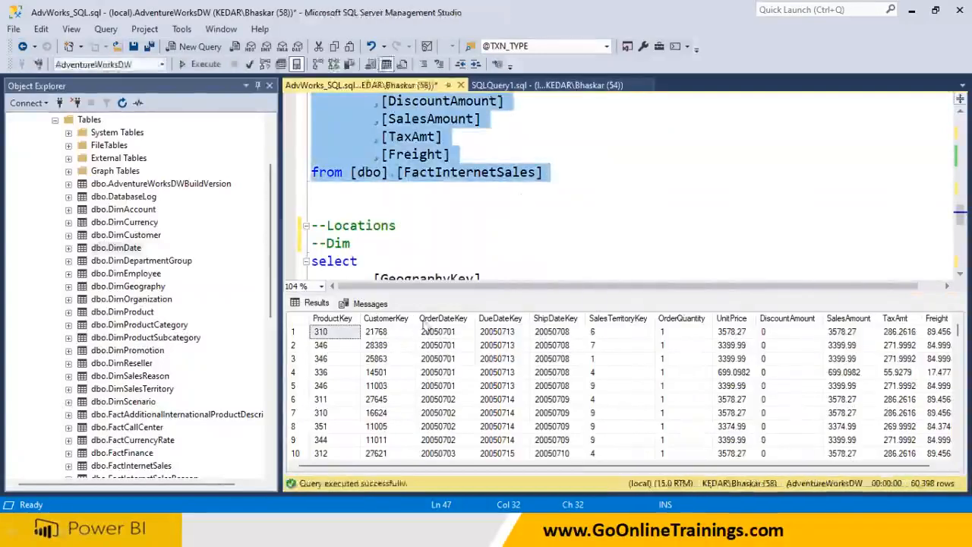
pyautogui.click(449, 320)
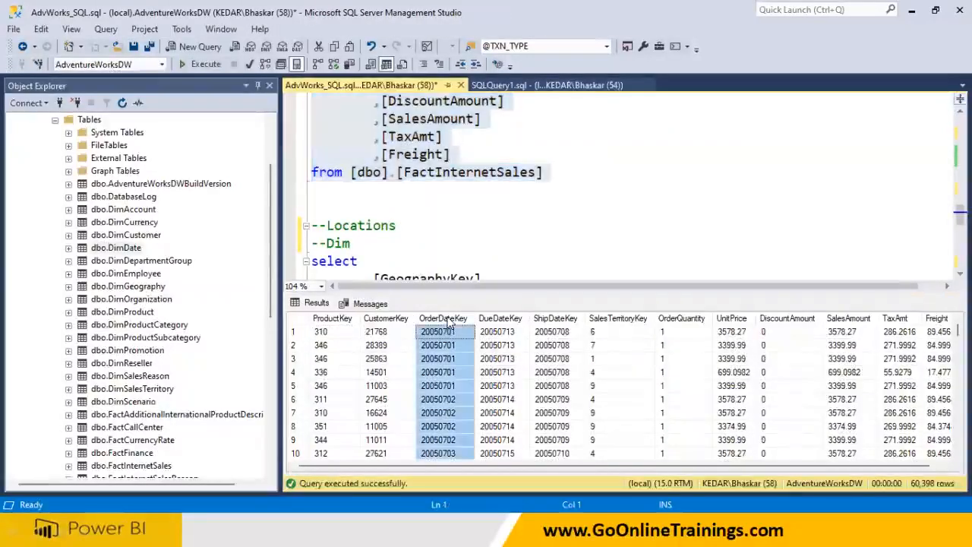
# Rerun only the DimDate query and highlight DateKey in the results for comparison with OrderDateKey
pyautogui.scroll(-2, 460, 261)
pyautogui.click(459, 260)
pyautogui.scroll(-4, 459, 260)
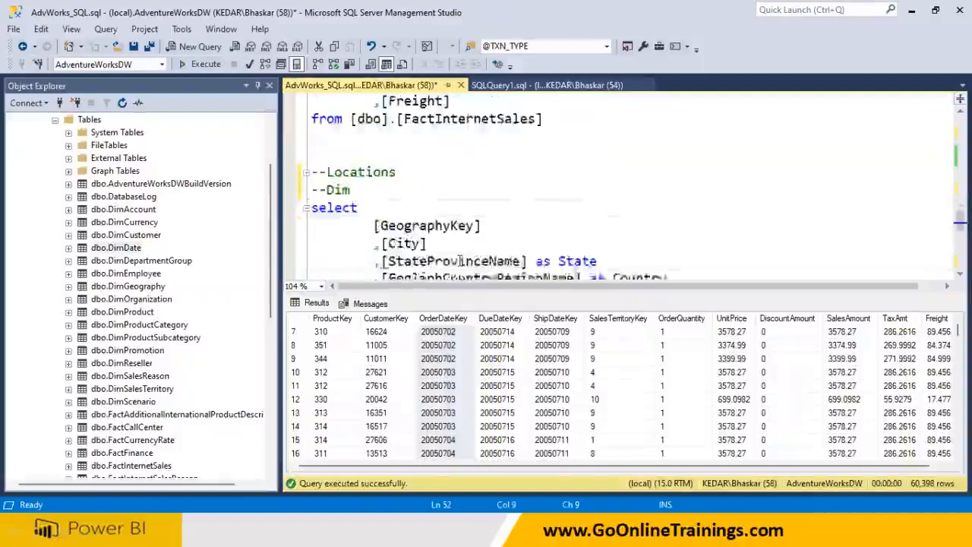
pyautogui.moveTo(467, 243); pyautogui.dragTo(305, 225)
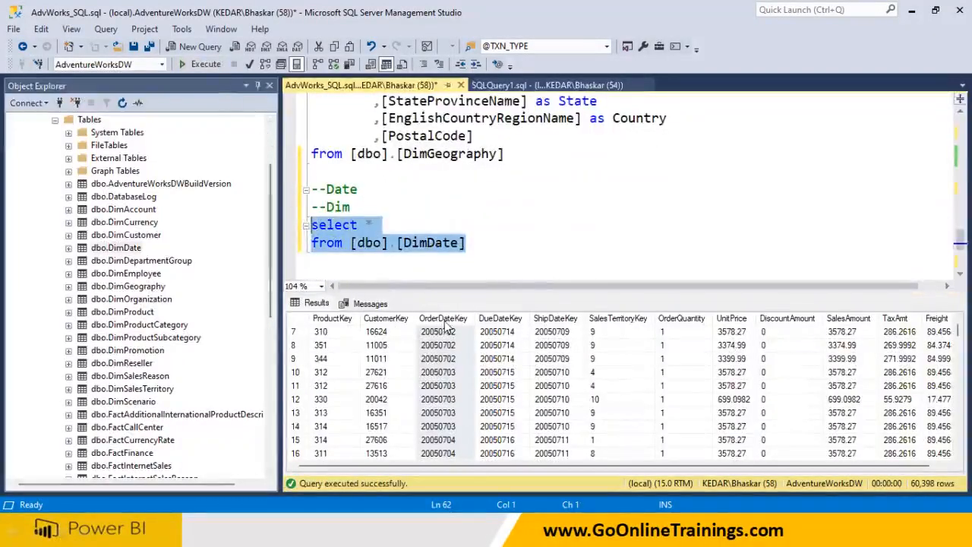
pyautogui.click(200, 64)
pyautogui.click(333, 318)
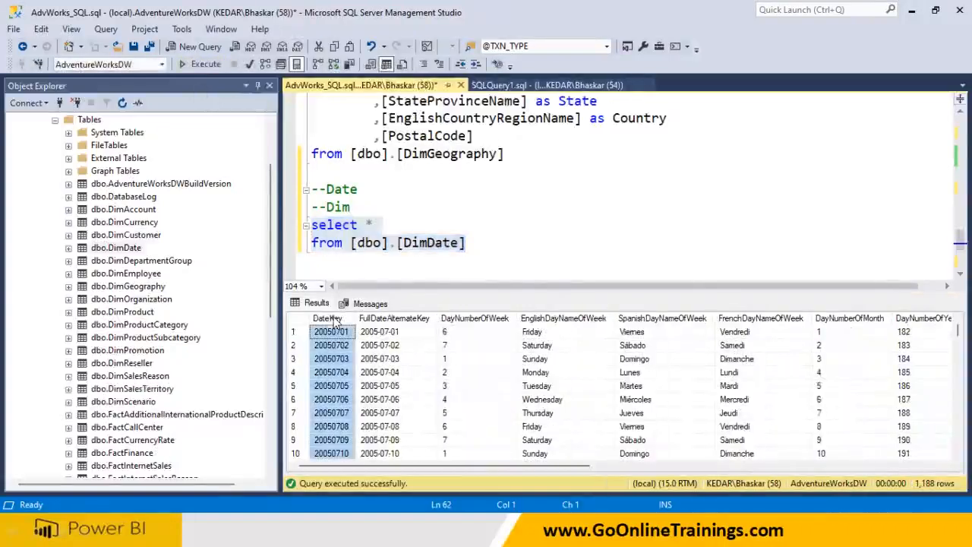
# Highlight the FullDateAlternateKey, DayNumberOfWeek and EnglishDayNameOfWeek columns of the DimDate results one after another
pyautogui.click(392, 267)
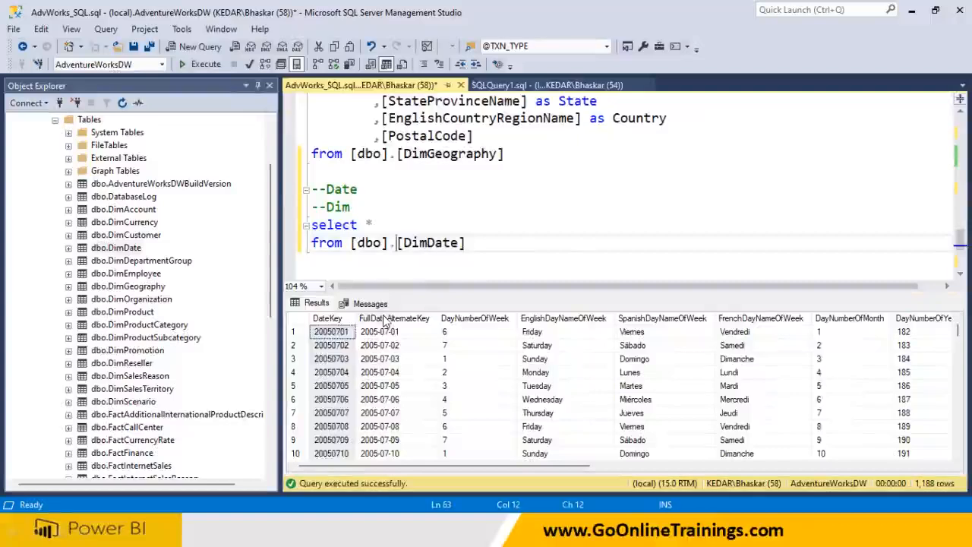
pyautogui.click(386, 319)
pyautogui.click(475, 319)
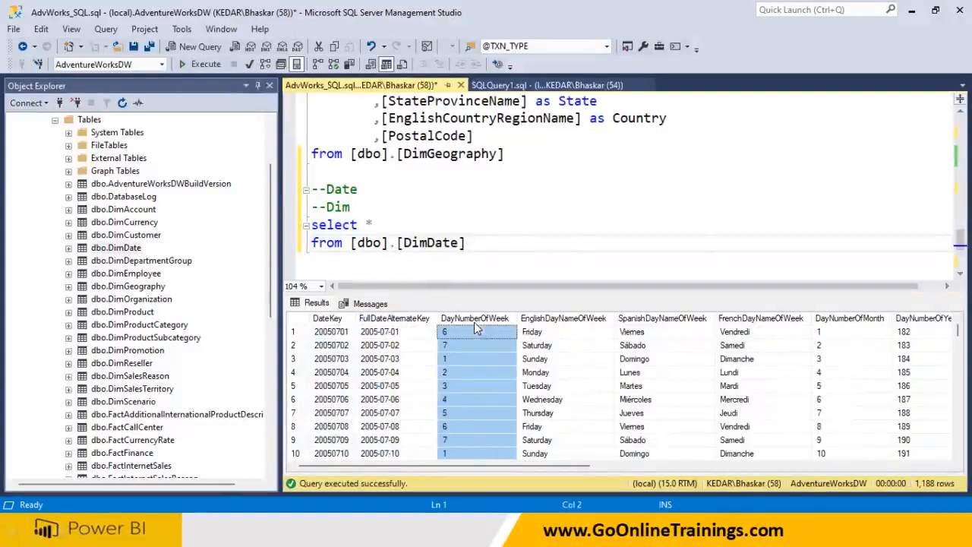
pyautogui.click(554, 319)
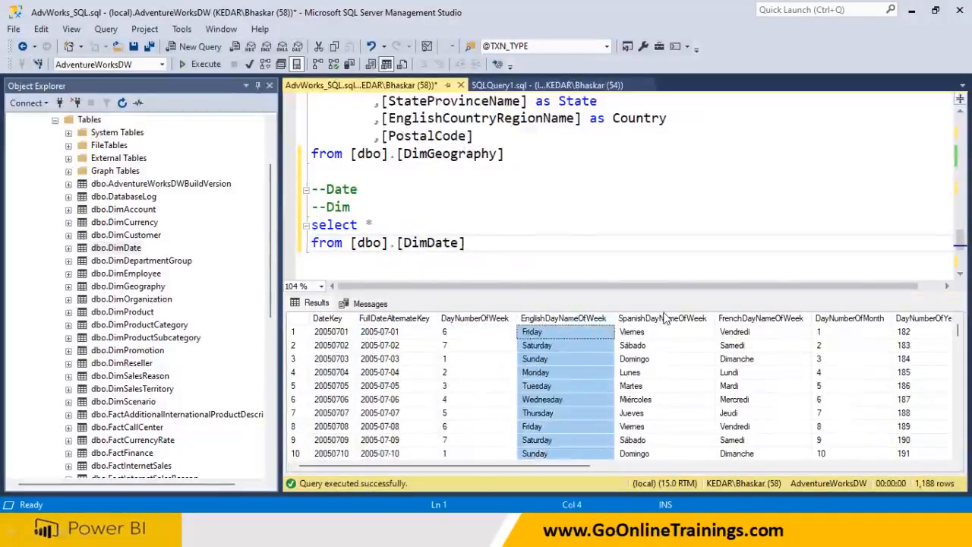
# Highlight the Spanish and French weekday name, DayNumberOfYear, WeekNumberOfYear and EnglishMonthName columns of the DimDate results in turn
pyautogui.click(663, 318)
pyautogui.click(760, 319)
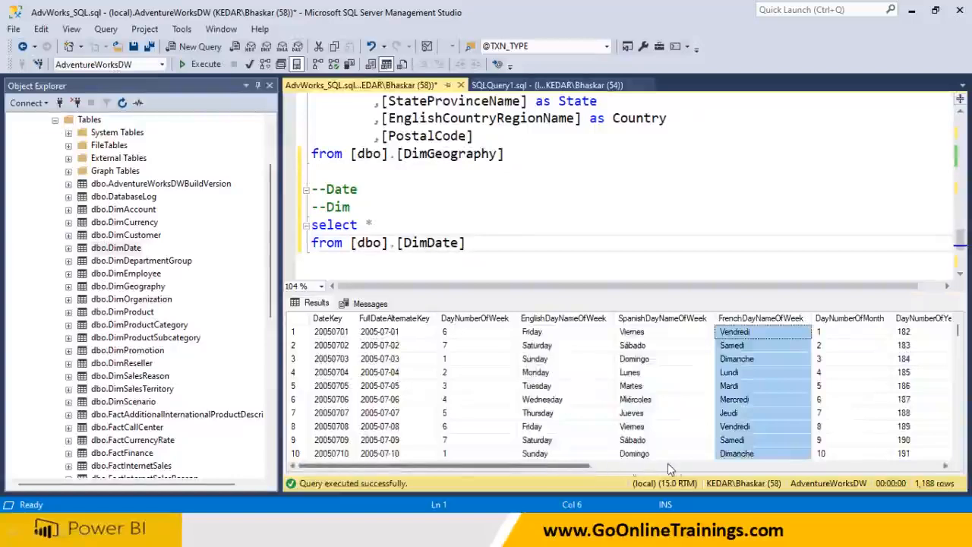
pyautogui.moveTo(668, 469); pyautogui.dragTo(675, 466)
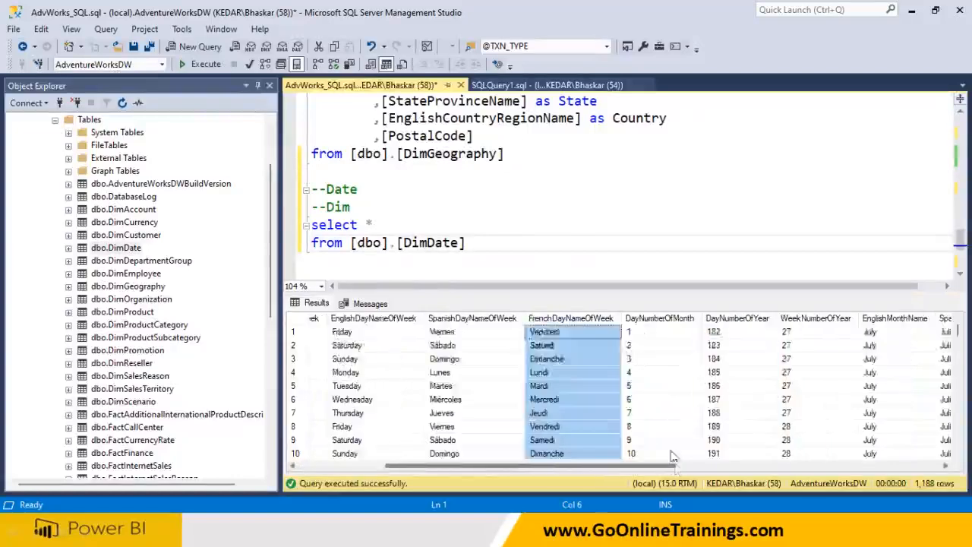
pyautogui.click(736, 319)
pyautogui.click(806, 318)
pyautogui.moveTo(680, 466); pyautogui.dragTo(894, 463)
pyautogui.click(743, 318)
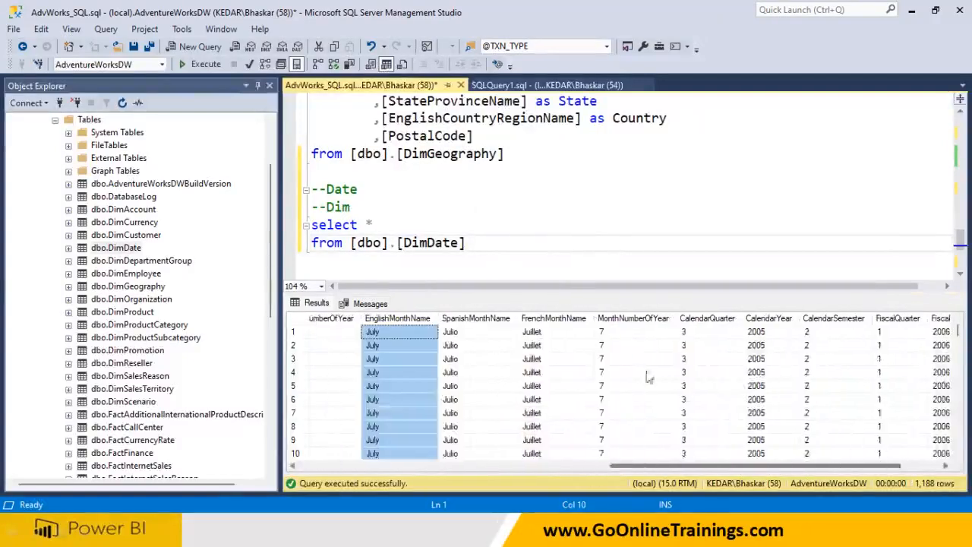
# Highlight the FrenchMonthName, MonthNumberOfYear, CalendarQuarter and CalendarYear columns in turn, ending on a CalendarSemester value
pyautogui.click(559, 319)
pyautogui.click(643, 319)
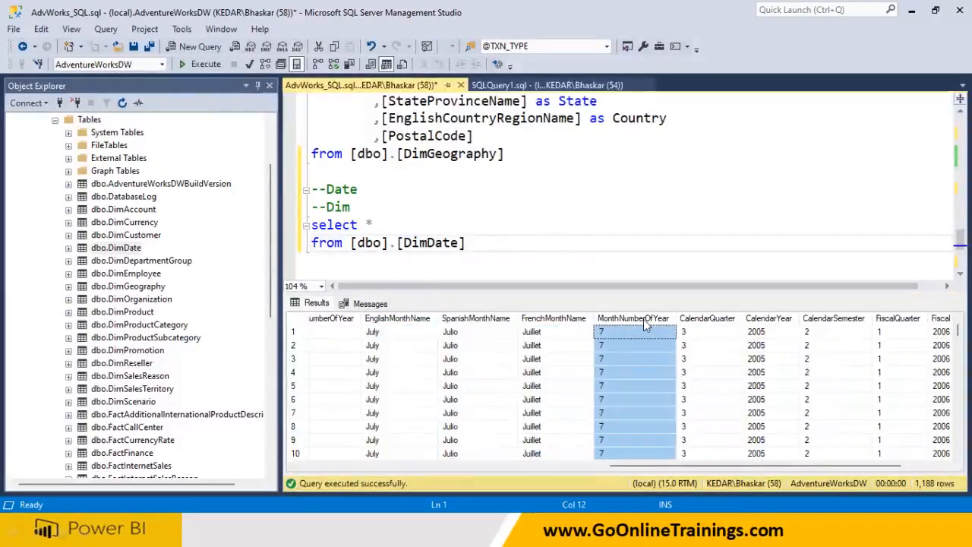
pyautogui.click(708, 319)
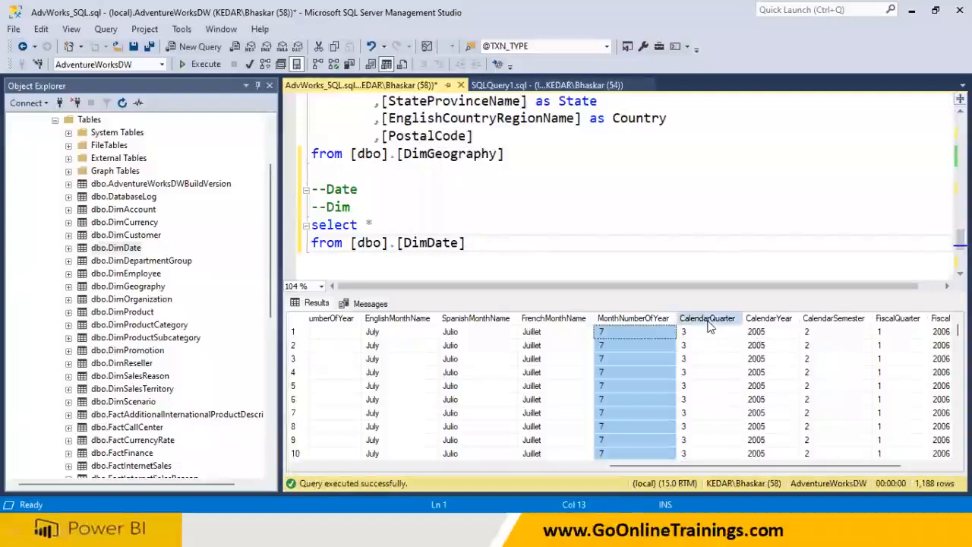
pyautogui.click(772, 320)
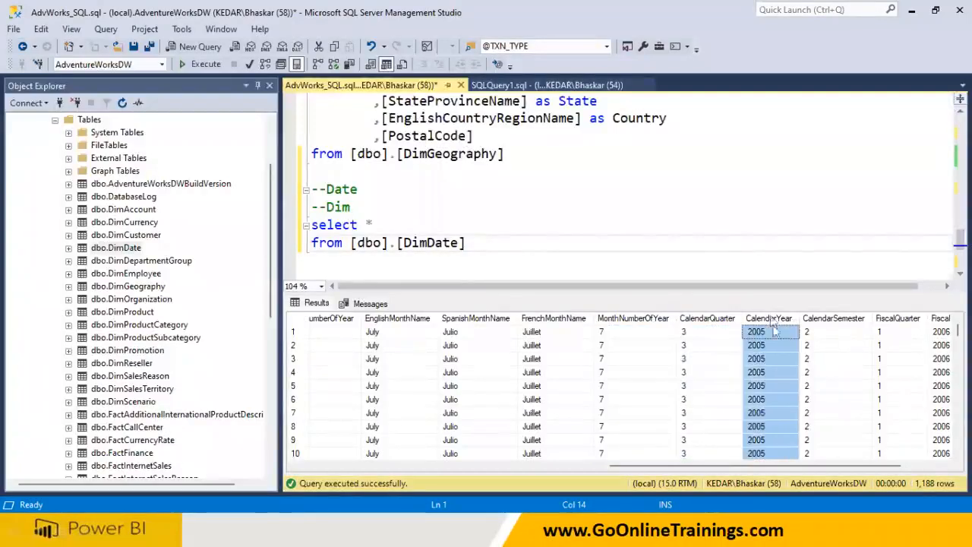
pyautogui.click(826, 330)
# Highlight the FiscalQuarter, FiscalYear and FiscalSemester columns in turn, and return to the first columns of the DimDate results
pyautogui.moveTo(895, 467); pyautogui.dragTo(925, 468)
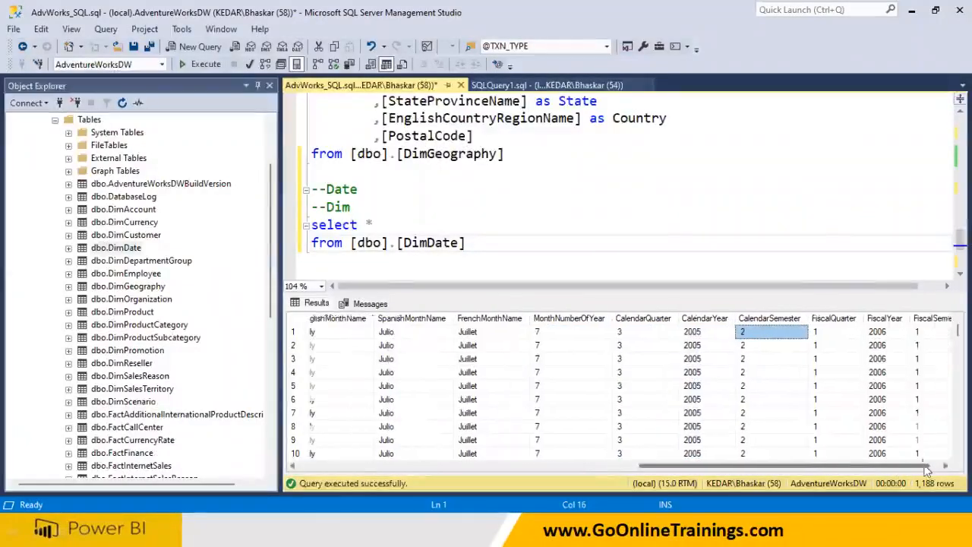
pyautogui.click(842, 320)
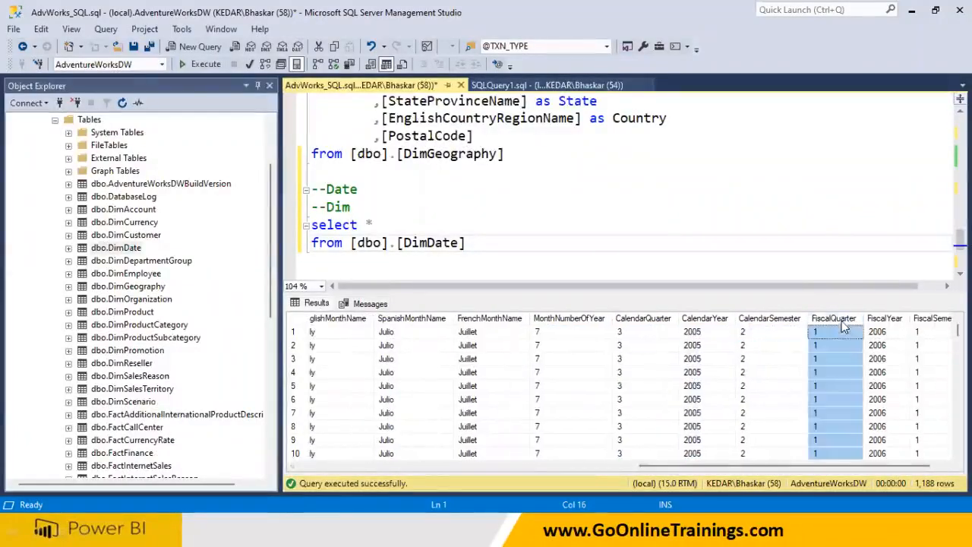
pyautogui.click(883, 320)
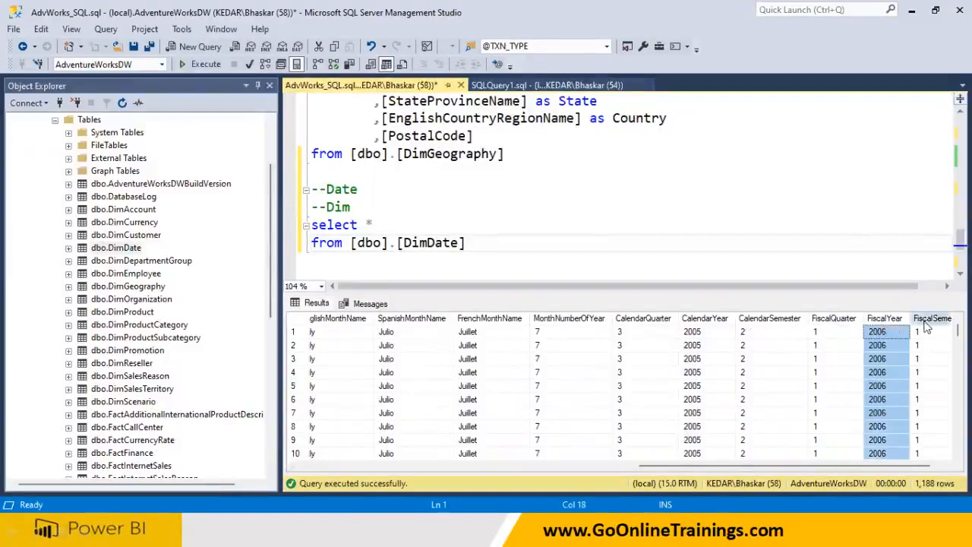
pyautogui.click(932, 320)
pyautogui.moveTo(917, 471); pyautogui.dragTo(936, 471)
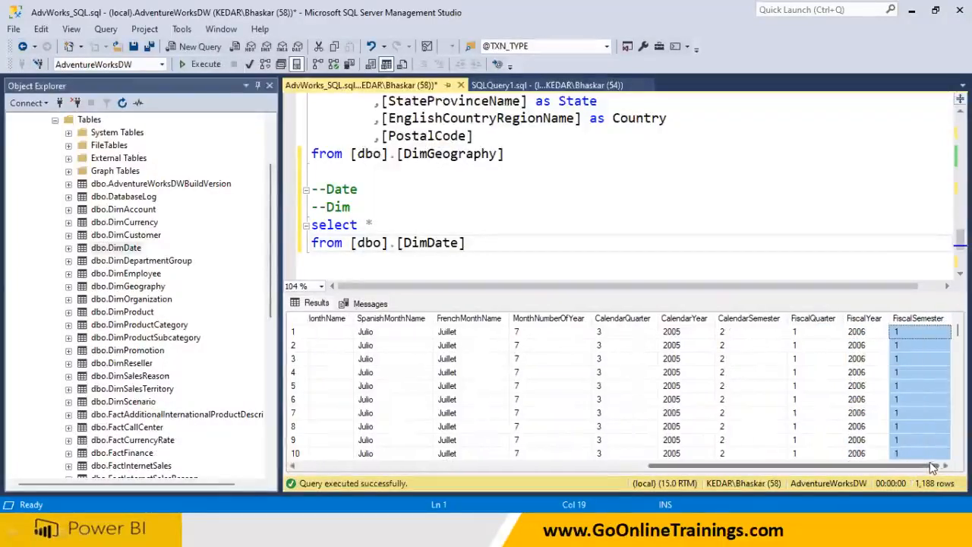
pyautogui.click(312, 465)
pyautogui.click(312, 466)
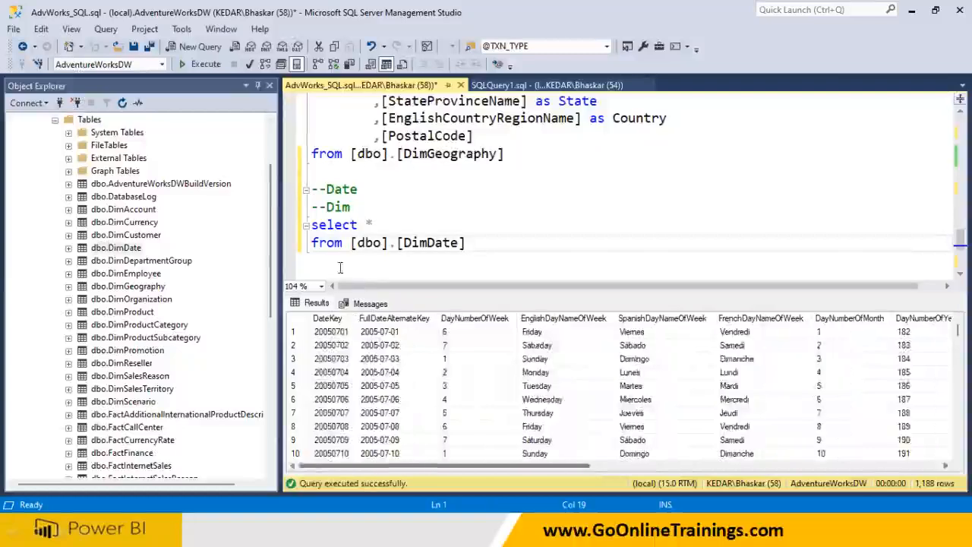
# Replace the asterisk in the DimDate query with the DateKey column taken from the table's column list
pyautogui.moveTo(366, 224); pyautogui.dragTo(374, 225)
pyautogui.press('Delete')
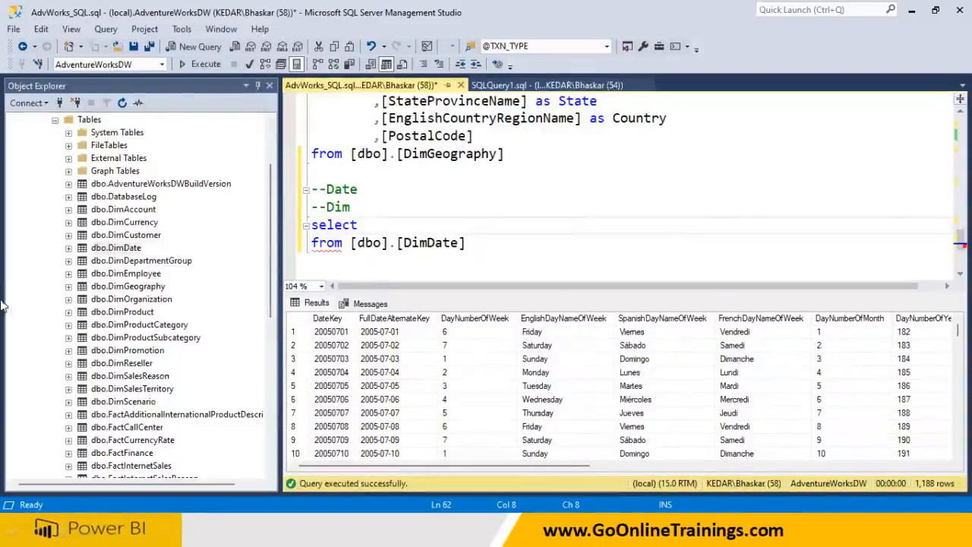
pyautogui.click(69, 248)
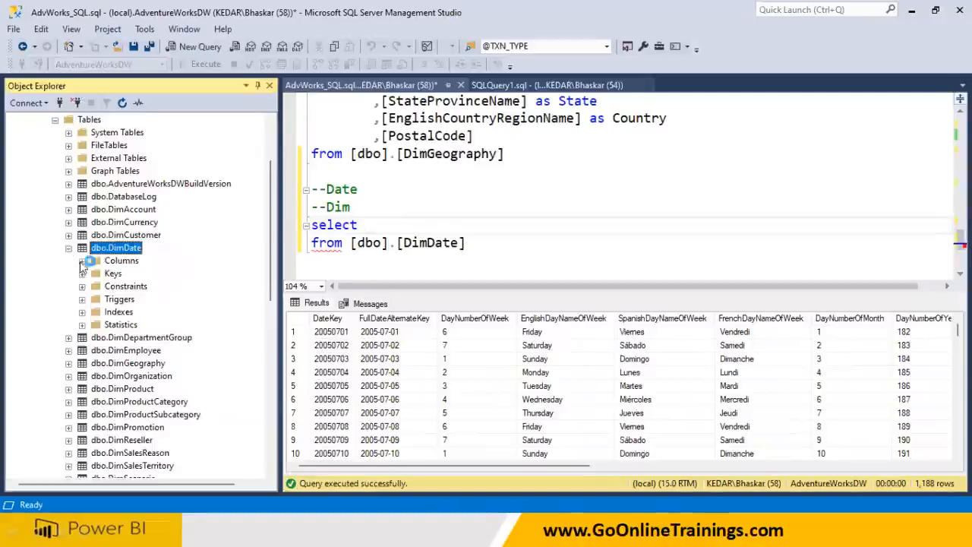
pyautogui.click(82, 262)
pyautogui.moveTo(143, 239); pyautogui.dragTo(393, 226)
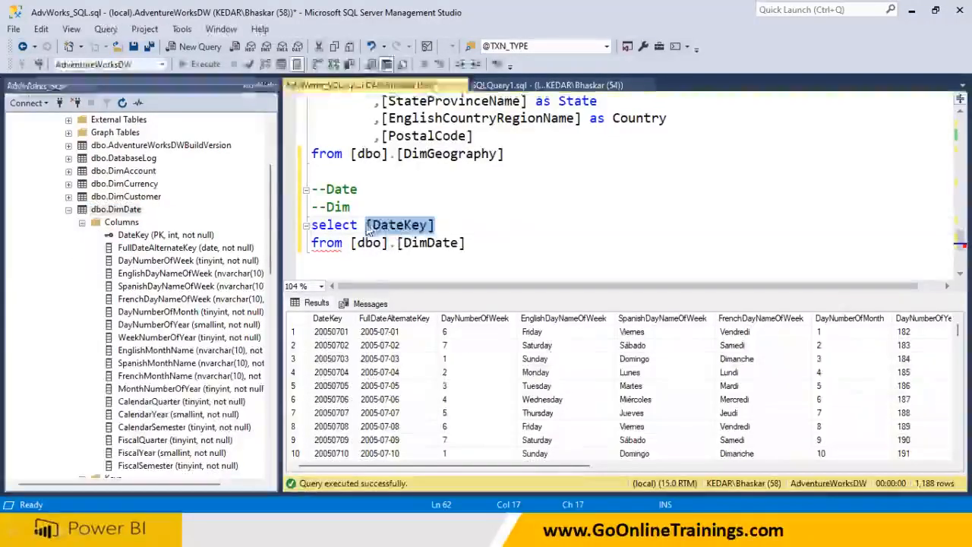
# Add FullDateAlternateKey on a new comma-led line below DateKey in the DimDate query
pyautogui.click(458, 221)
pyautogui.press('Return')
pyautogui.press('Tab')
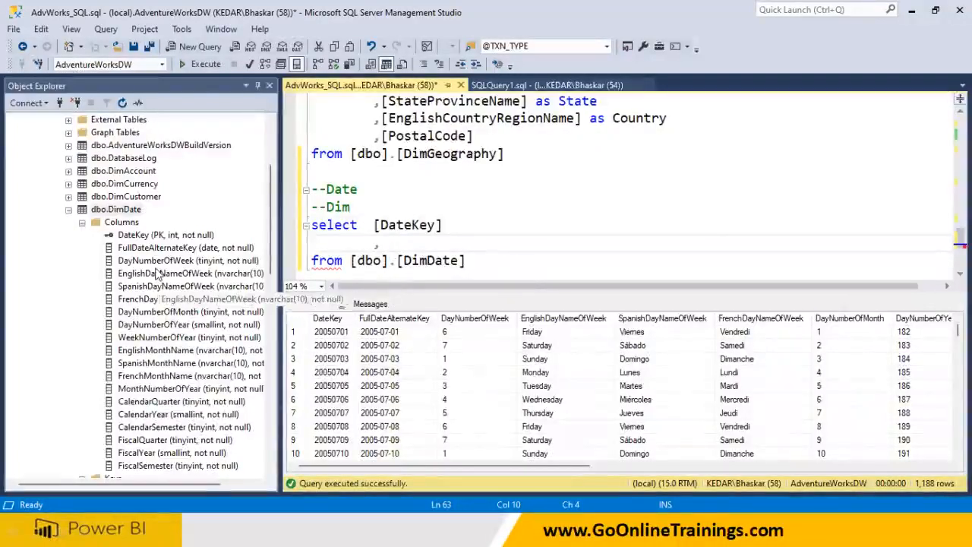
pyautogui.moveTo(154, 247); pyautogui.dragTo(399, 249)
pyautogui.click(555, 246)
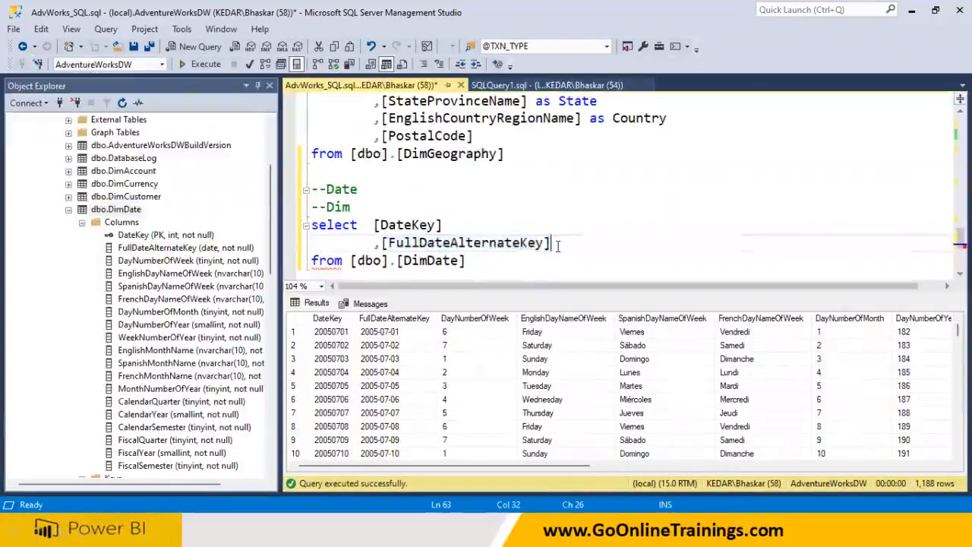
# Add CalendarYear as the third column of the DimDate query and run only that query
pyautogui.press('Return')
pyautogui.write(',')
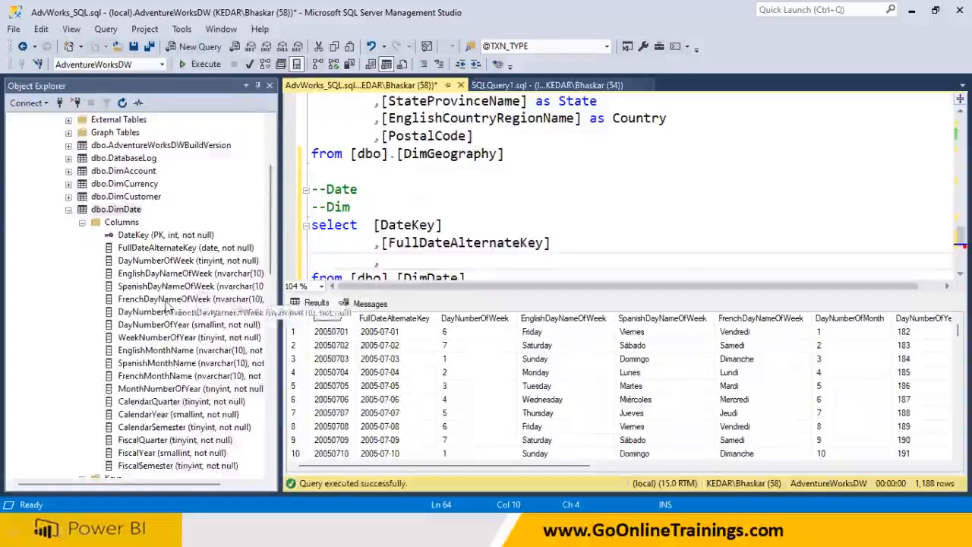
pyautogui.scroll(-1, 166, 323)
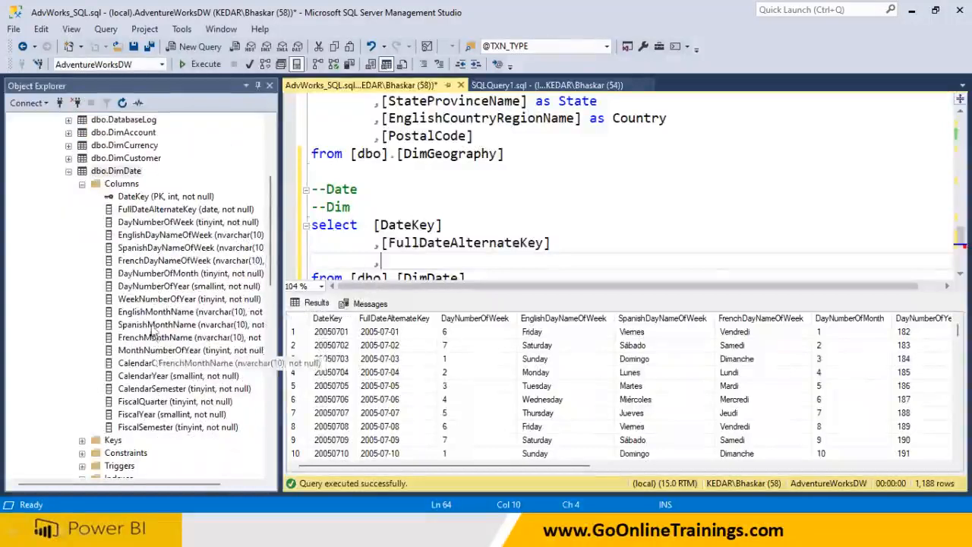
pyautogui.click(150, 312)
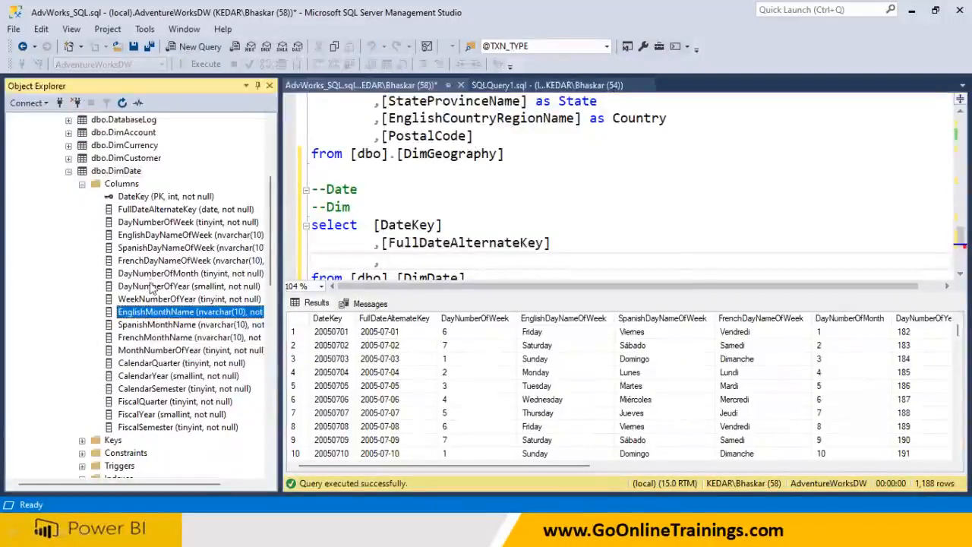
pyautogui.click(152, 275)
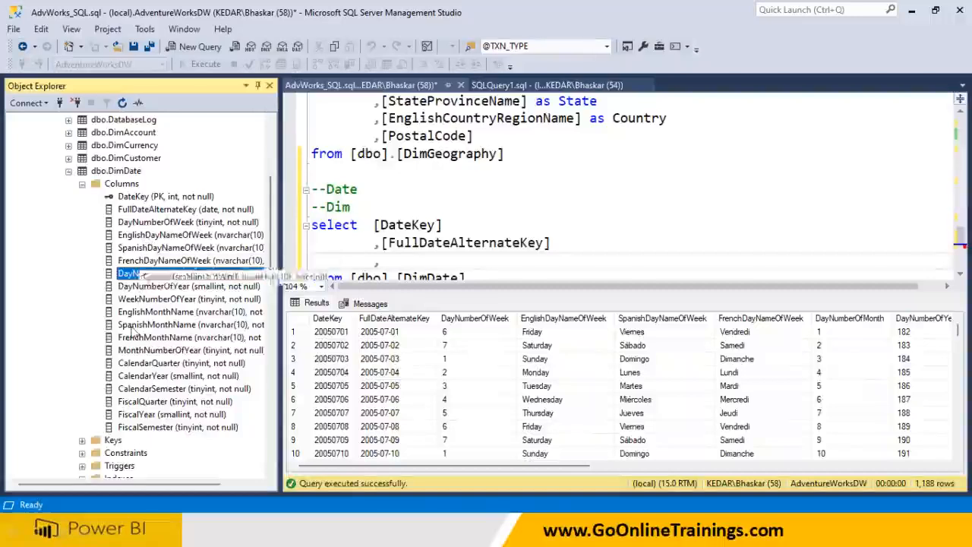
pyautogui.click(133, 416)
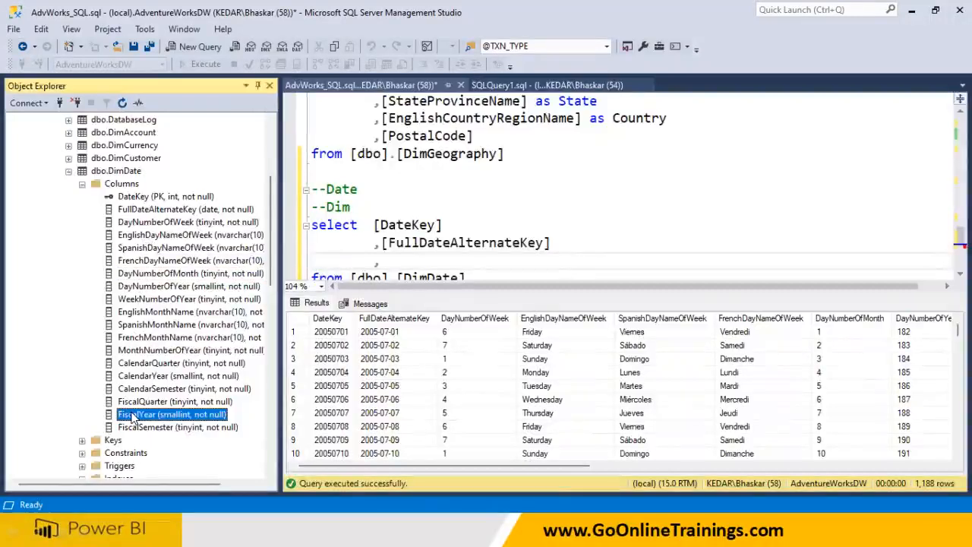
pyautogui.click(159, 378)
pyautogui.moveTo(185, 375); pyautogui.dragTo(410, 244)
pyautogui.moveTo(508, 262); pyautogui.dragTo(311, 205)
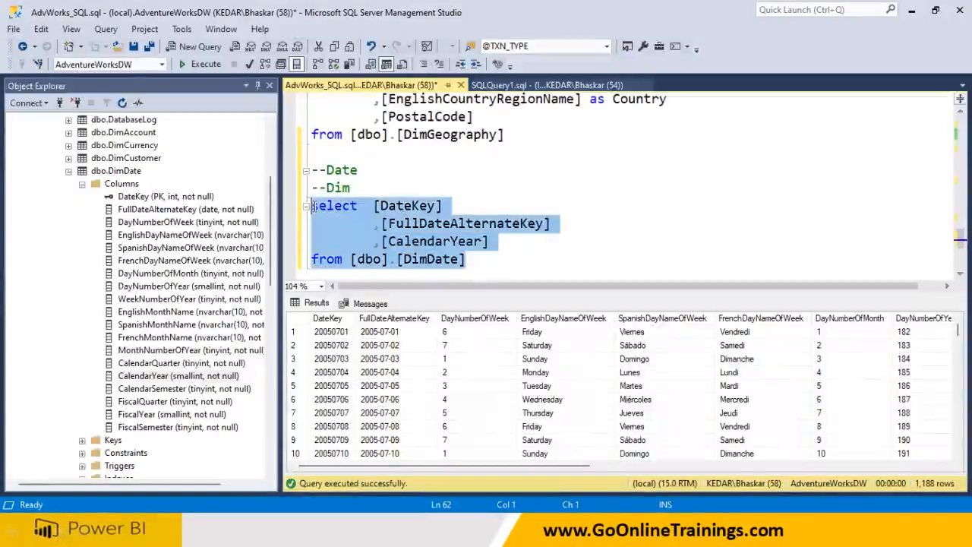
pyautogui.click(206, 64)
# Give the CalendarYear column of the DimDate query the alias YearNo
pyautogui.click(503, 241)
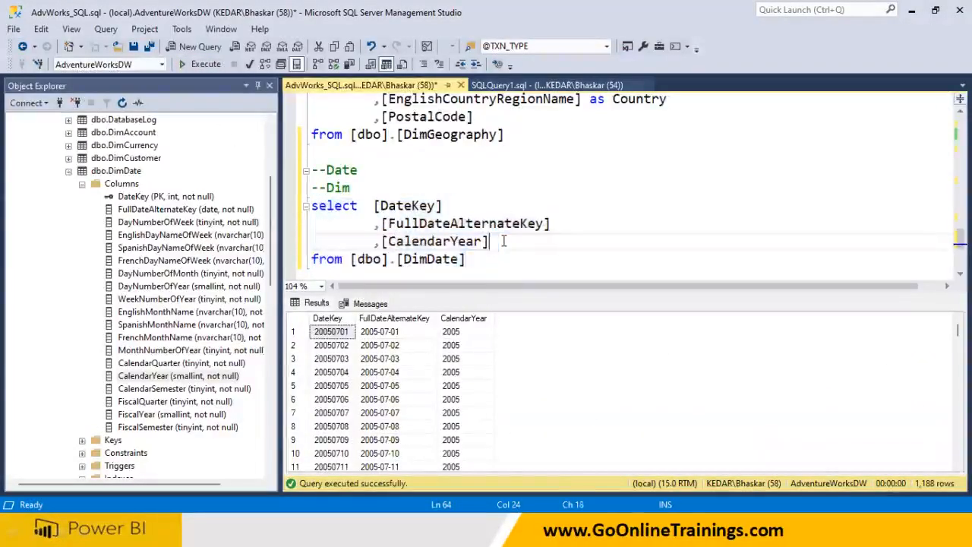
pyautogui.write('as Yeatr')
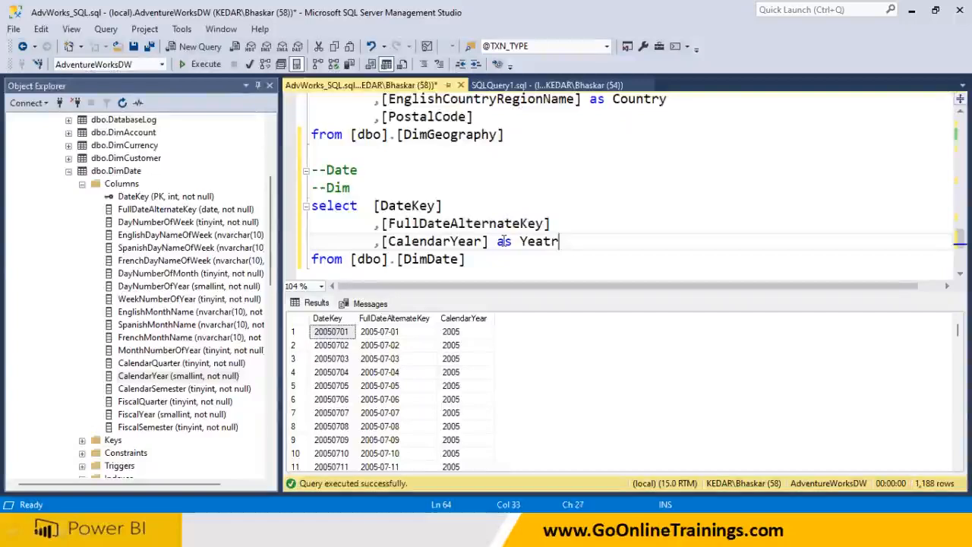
pyautogui.press('BackSpace')
pyautogui.press('BackSpace')
pyautogui.write('rNo')
# Add CalendarSemester to the DimDate query below CalendarYear with the alias SemNo
pyautogui.press('Return')
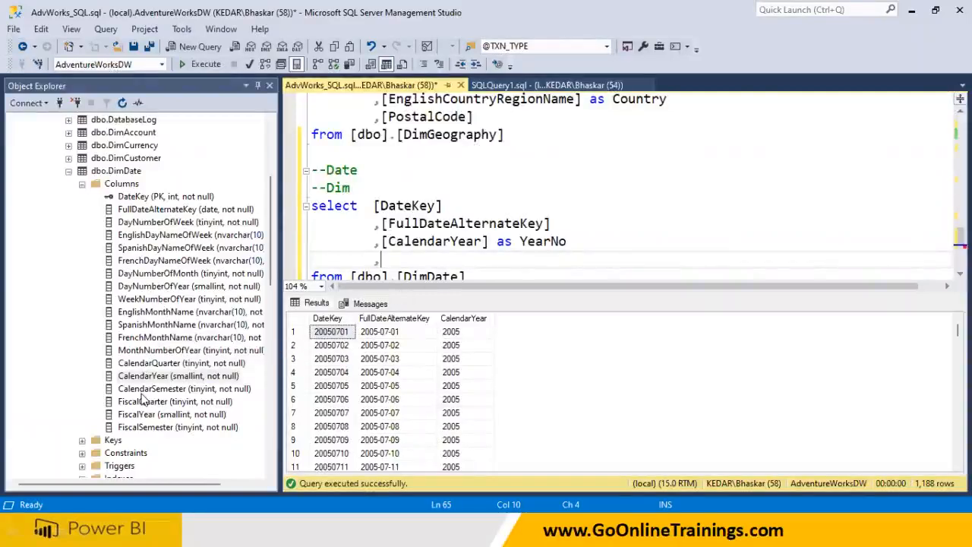
pyautogui.moveTo(144, 395); pyautogui.dragTo(383, 242)
pyautogui.click(534, 238)
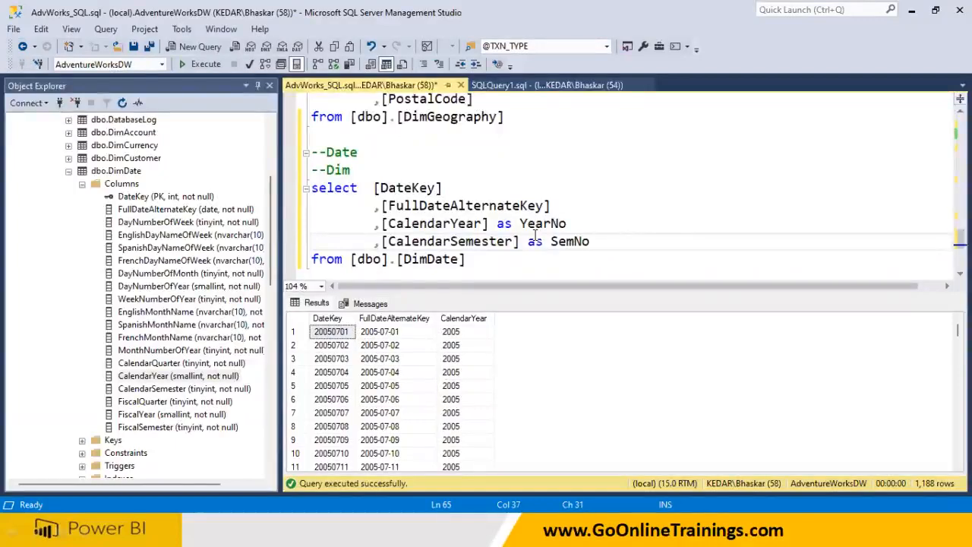
# Add CalendarQuarter to the DimDate query below CalendarSemester with the alias QtrNo
pyautogui.press('Return')
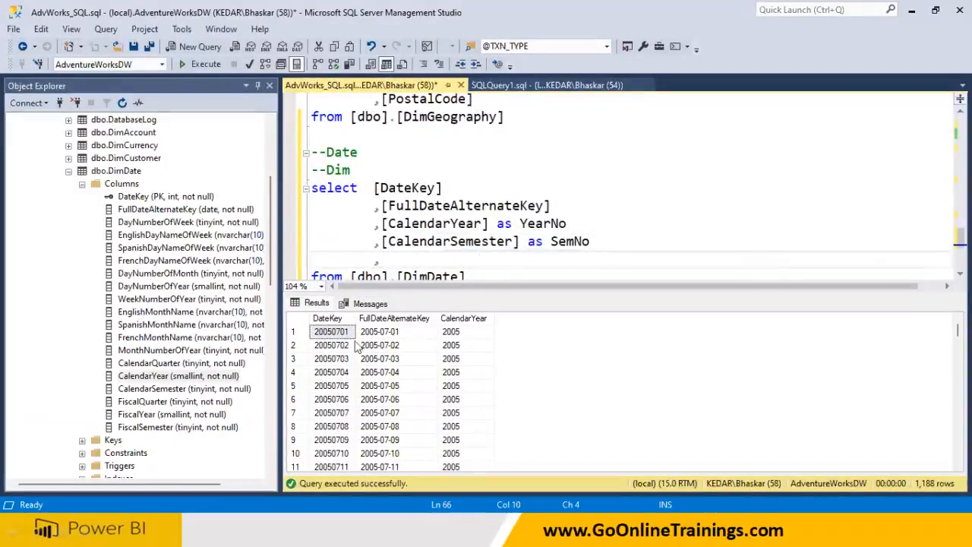
pyautogui.moveTo(129, 367); pyautogui.dragTo(384, 243)
pyautogui.write('as QtrNo')
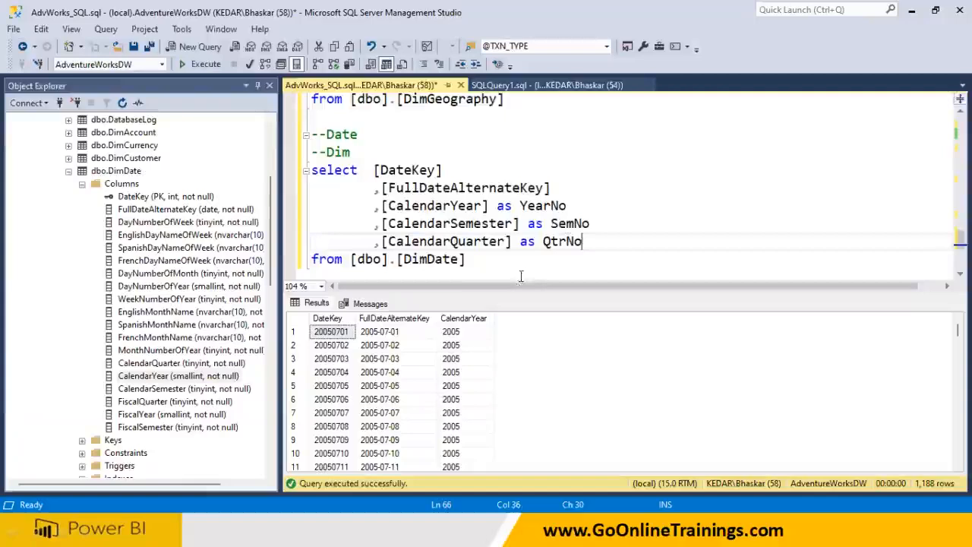
# Run only the DimDate query and select a value in the QtrNo column of its results
pyautogui.moveTo(503, 263); pyautogui.dragTo(266, 177)
pyautogui.click(202, 65)
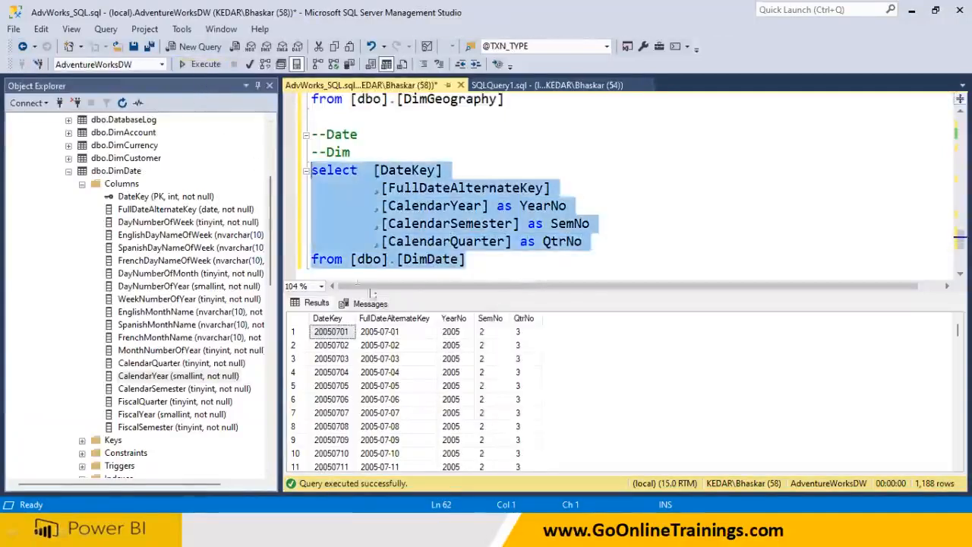
pyautogui.click(531, 332)
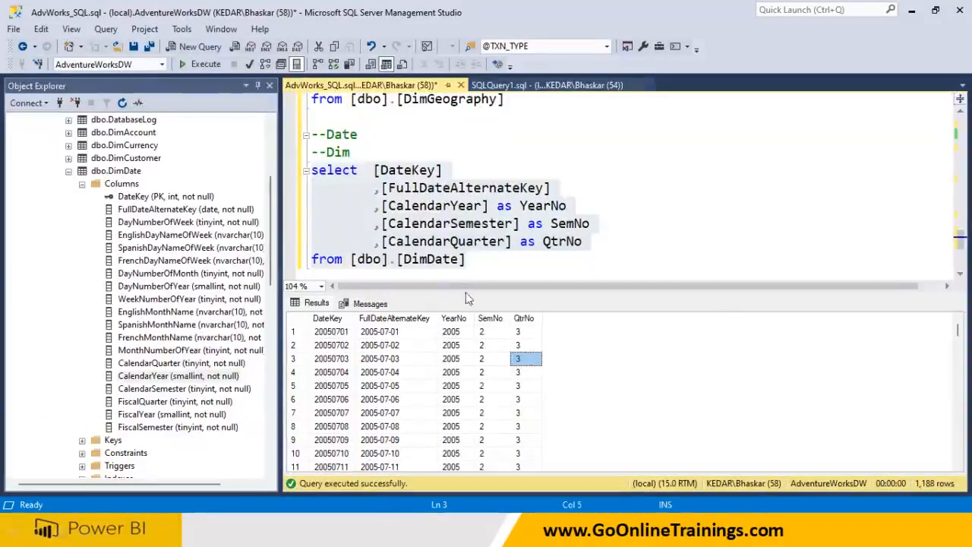
# Prefix CalendarQuarter in the DimDate query with the text literal 'Qtr ' joined by a plus sign
pyautogui.click(382, 242)
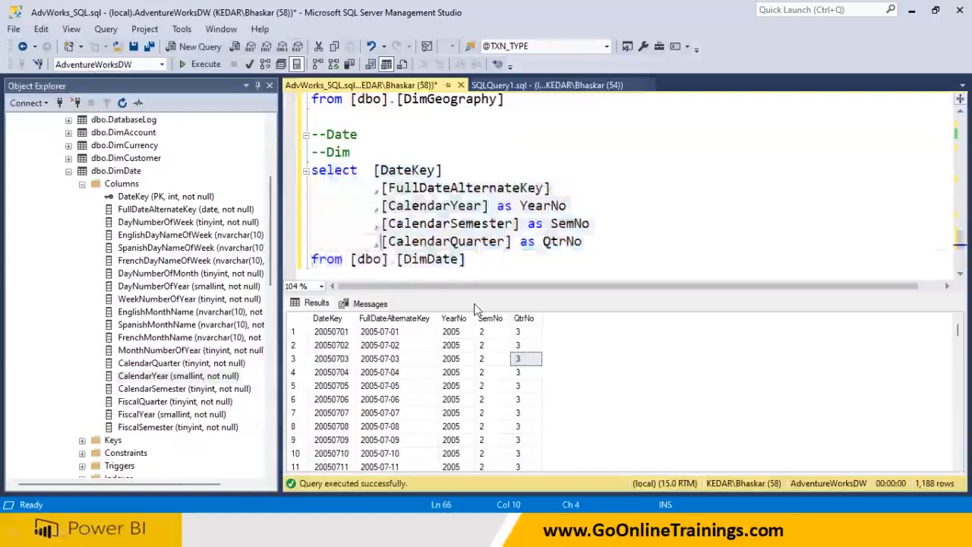
pyautogui.write("''Qtr+")
pyautogui.press('BackSpace')
pyautogui.press('BackSpace')
pyautogui.press('BackSpace')
pyautogui.press('BackSpace')
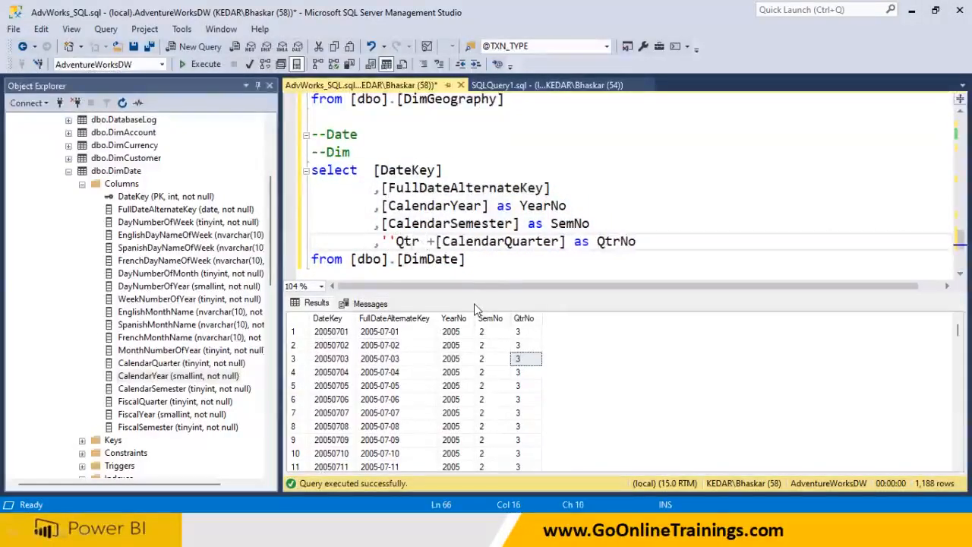
pyautogui.write('Qtr')
pyautogui.press('BackSpace')
pyautogui.press('BackSpace')
pyautogui.press('BackSpace')
pyautogui.write('Qtr ')
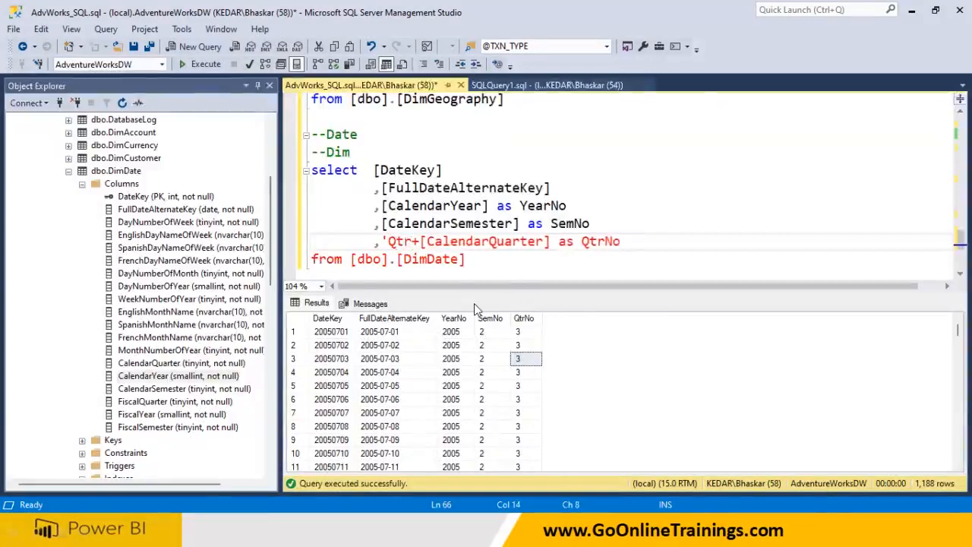
pyautogui.write("'")
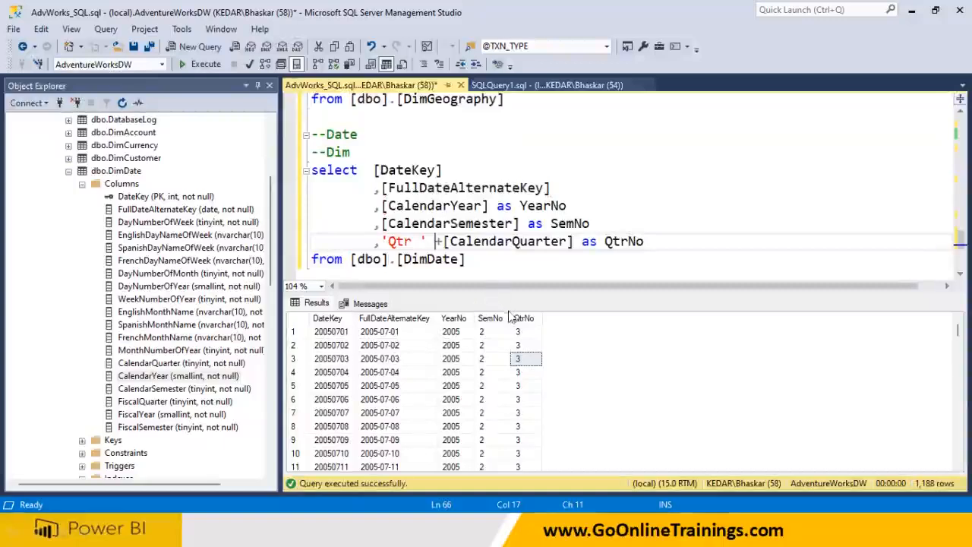
# Run only the DimDate query and highlight its 'Qtr ' +[CalendarQuarter] expression
pyautogui.moveTo(467, 261); pyautogui.dragTo(284, 166)
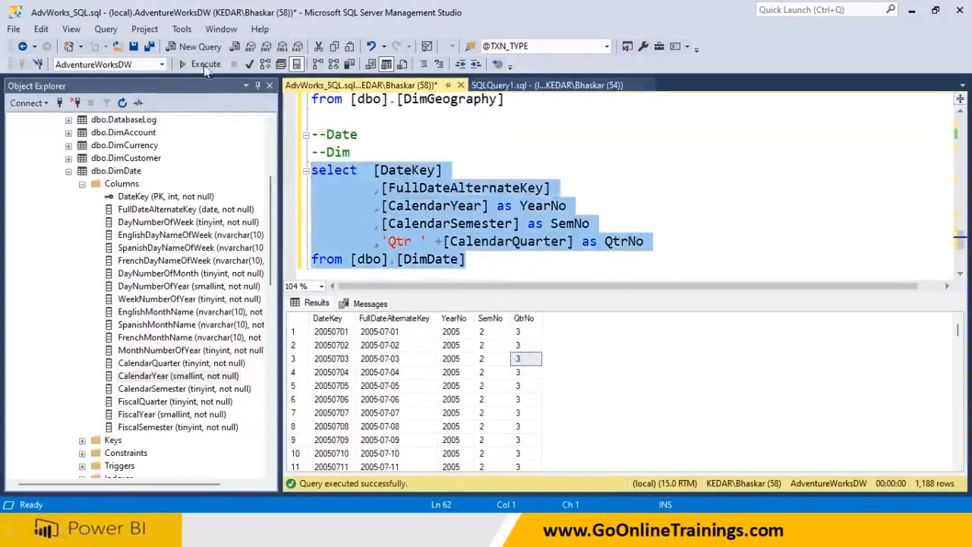
pyautogui.click(204, 65)
pyautogui.click(429, 264)
pyautogui.moveTo(382, 241); pyautogui.dragTo(579, 243)
pyautogui.click(576, 247)
# Wrap CalendarQuarter after the 'Qtr ' literal in a cast to varchar, keeping the QtrNo alias outside it
pyautogui.click(442, 241)
pyautogui.write('cast(')
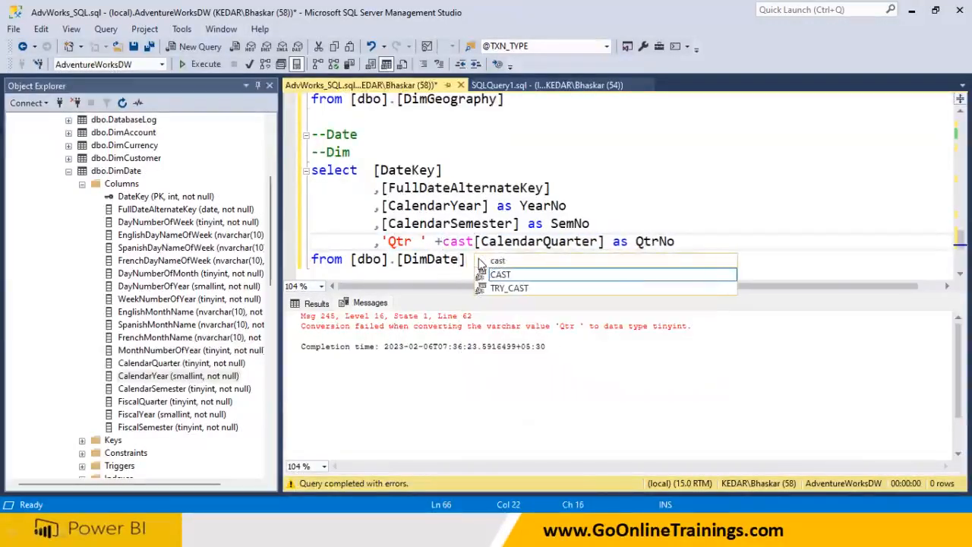
pyautogui.press('Right')
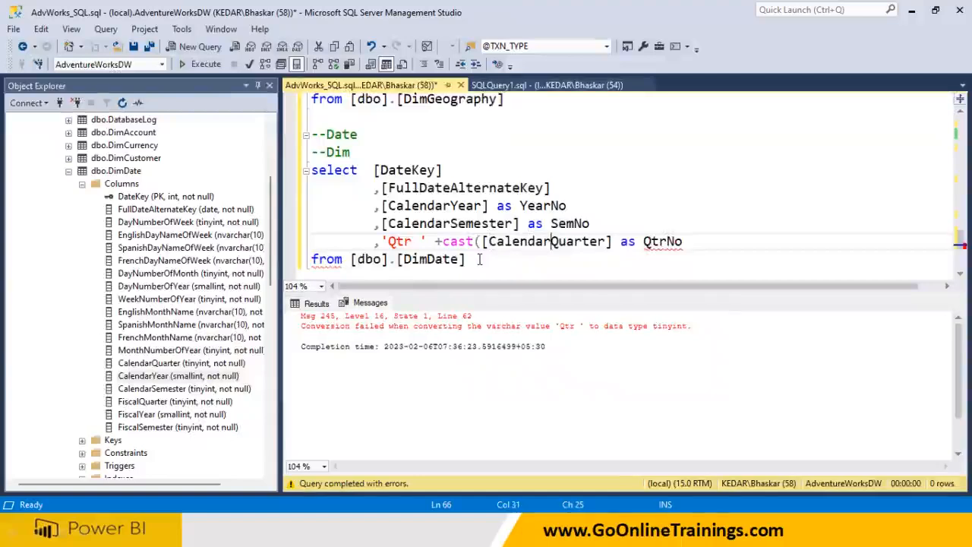
pyautogui.write('as var')
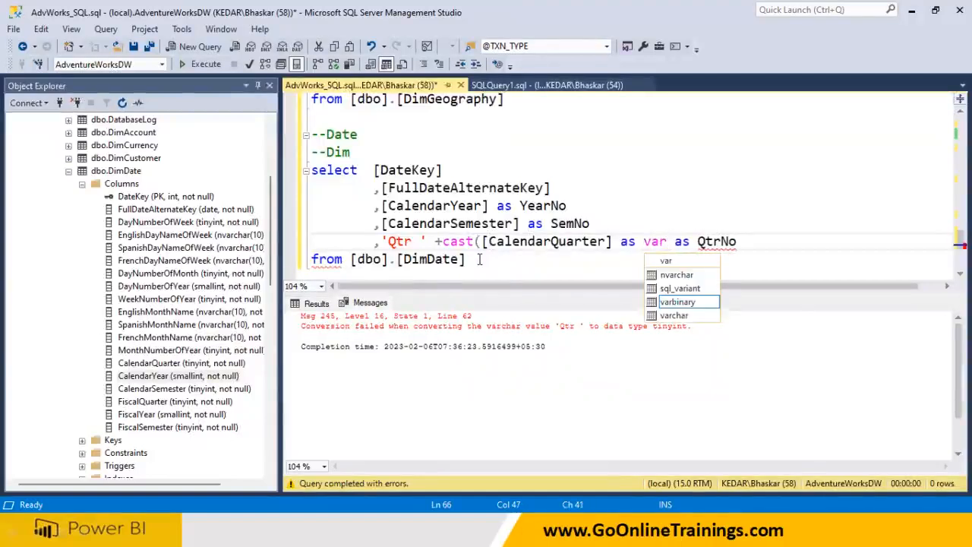
pyautogui.doubleClick(674, 316)
pyautogui.write(')')
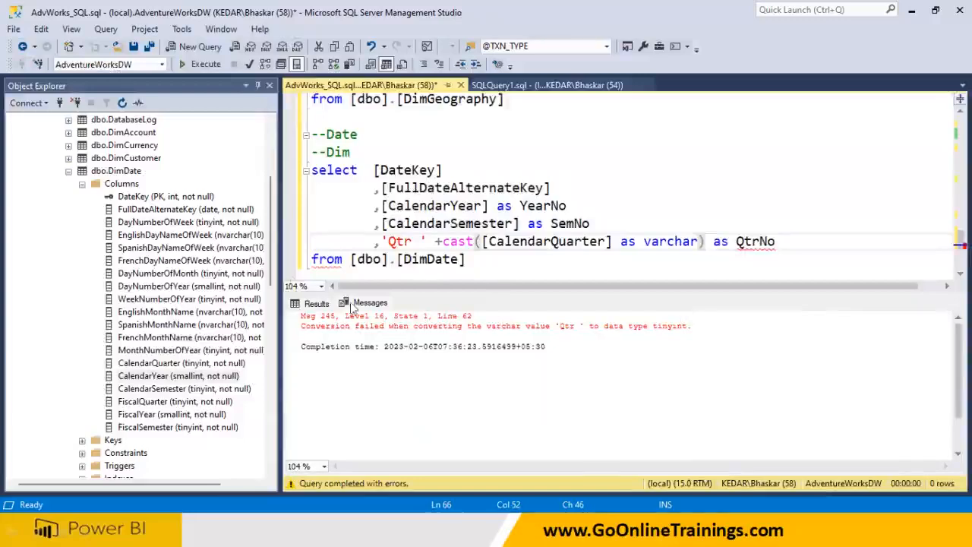
# Run only the DimDate query and look through the QtrNo values further down its results
pyautogui.moveTo(479, 260); pyautogui.dragTo(292, 174)
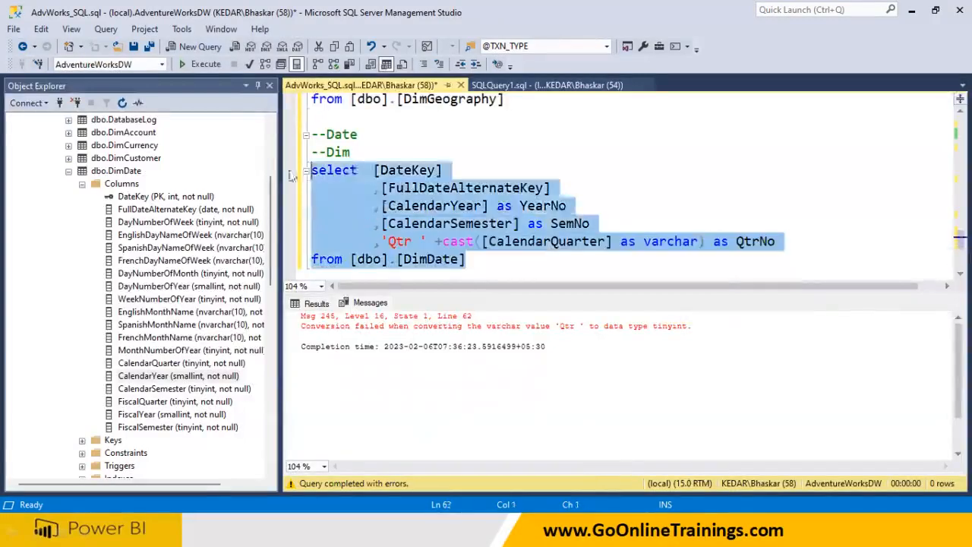
pyautogui.click(191, 67)
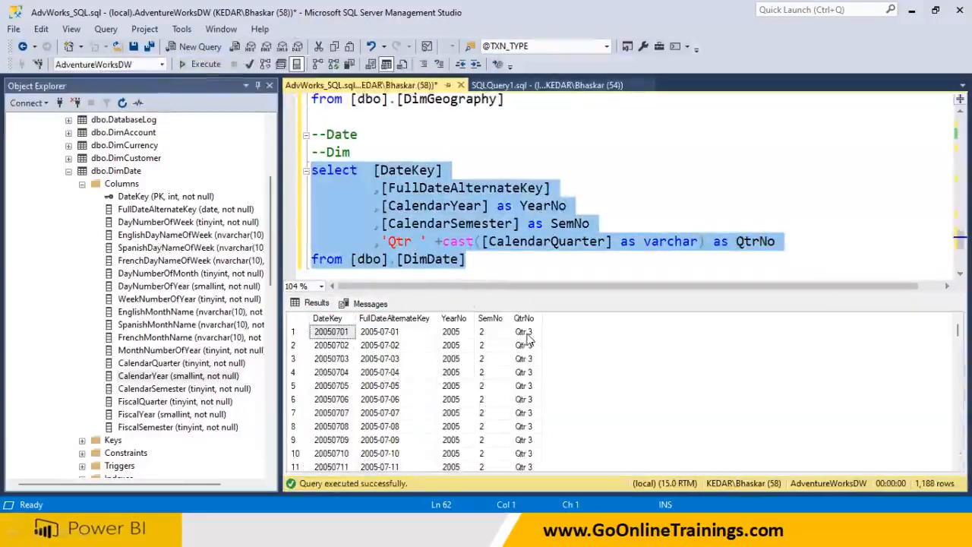
pyautogui.click(526, 345)
pyautogui.moveTo(958, 330); pyautogui.dragTo(958, 379)
# Remove the 'Qtr ' literal and the varchar cast from the quarter line, leaving [CalendarQuarter] as QtrNo
pyautogui.click(383, 241)
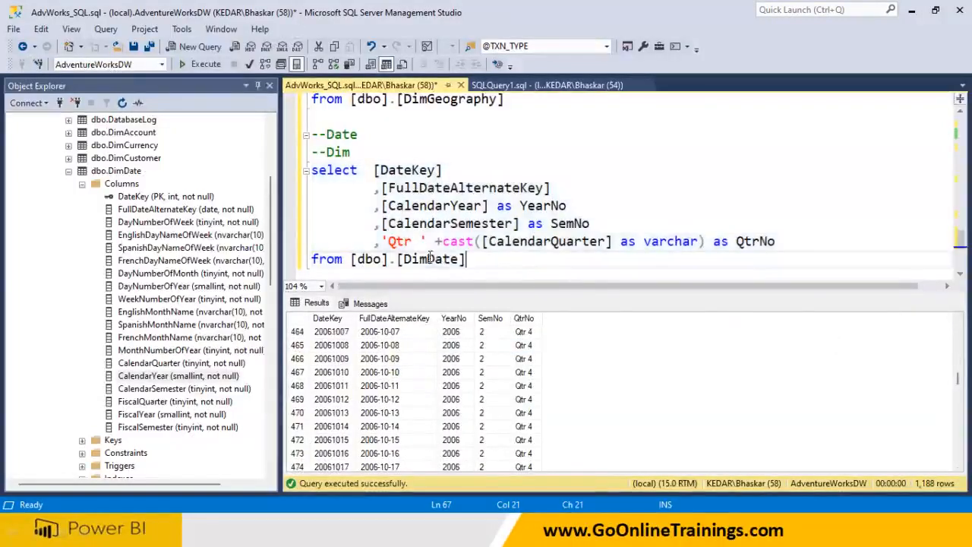
pyautogui.keyDown('shift'); pyautogui.click(427, 241); pyautogui.keyUp('shift')
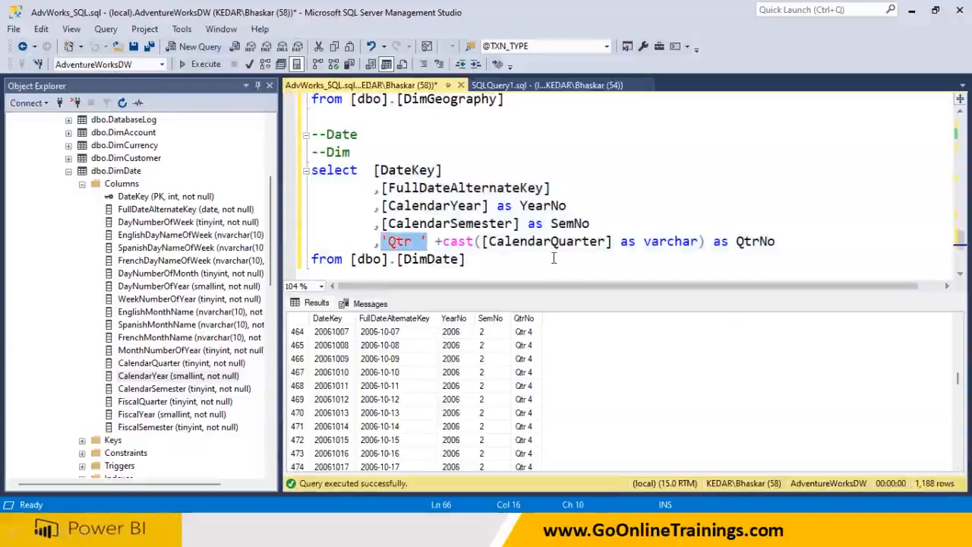
pyautogui.moveTo(714, 244); pyautogui.dragTo(804, 243)
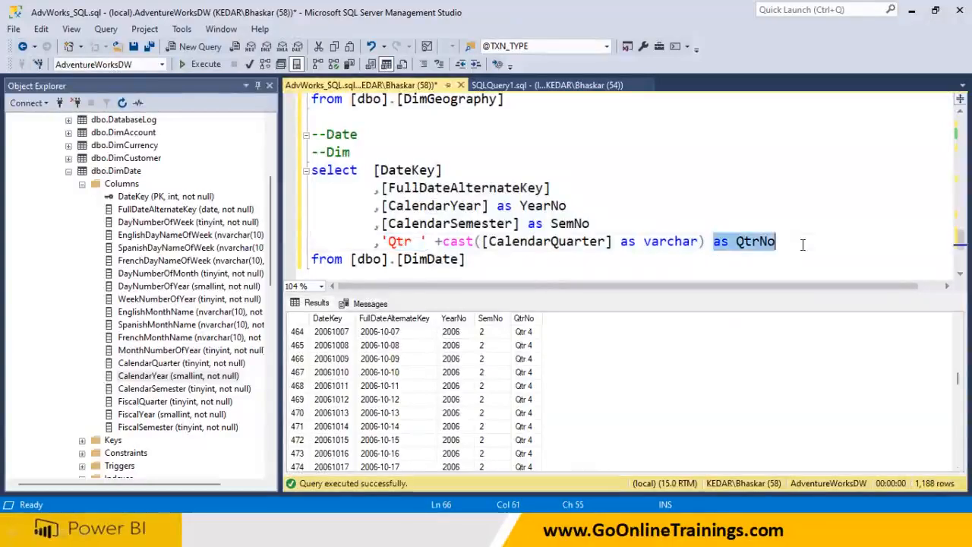
pyautogui.moveTo(382, 241); pyautogui.dragTo(600, 243)
pyautogui.press('Delete')
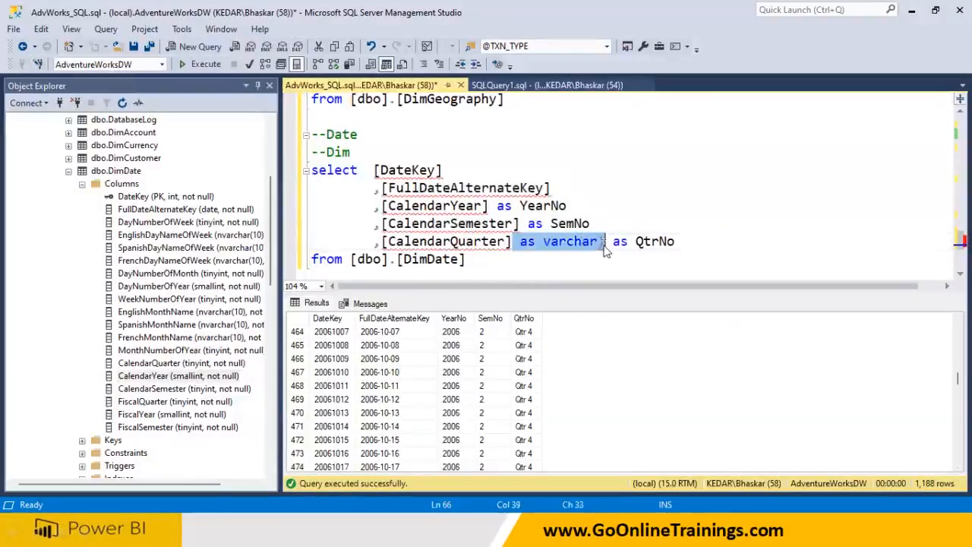
pyautogui.press('Delete')
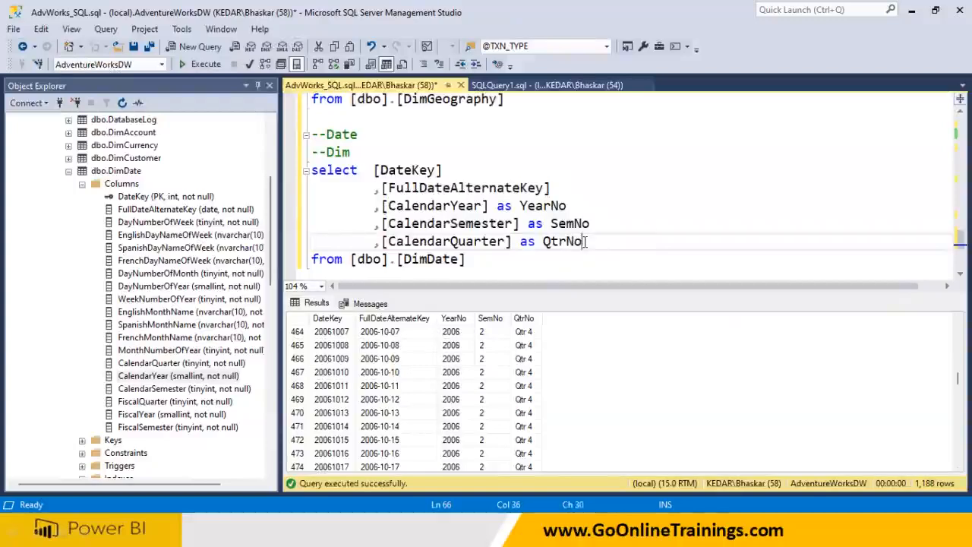
# Add an empty line below CalendarQuarter in the DimDate query and run only that query
pyautogui.press('Return')
pyautogui.write(',')
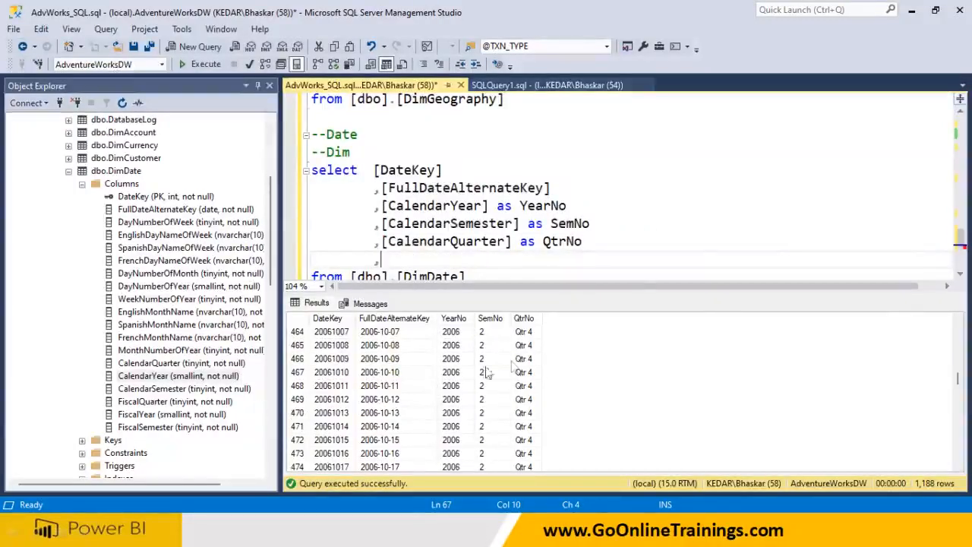
pyautogui.doubleClick(355, 261)
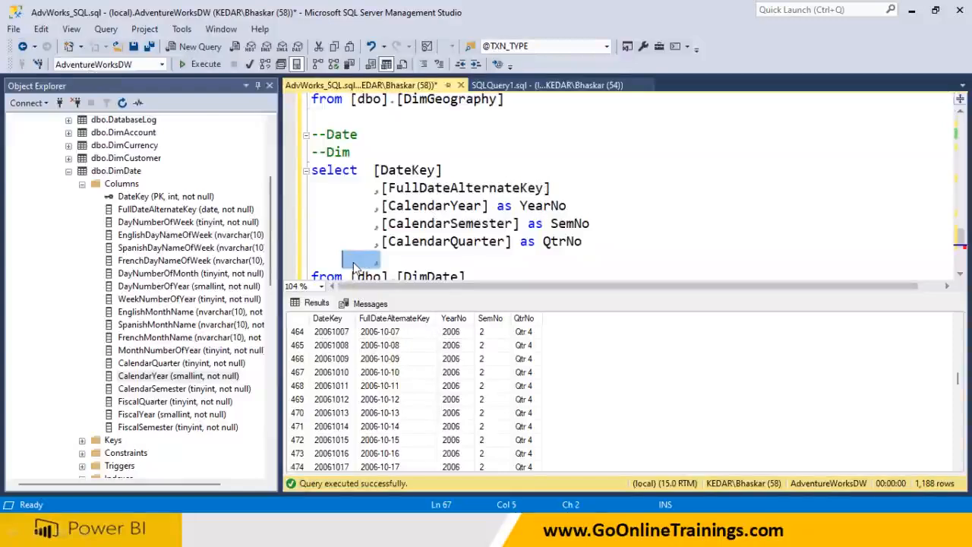
pyautogui.press('BackSpace')
pyautogui.moveTo(479, 274); pyautogui.dragTo(312, 169)
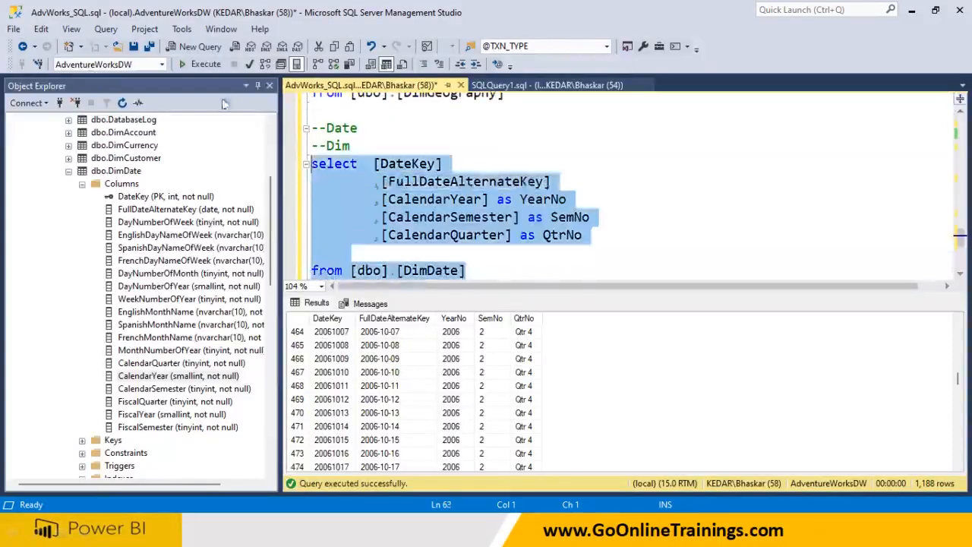
pyautogui.click(200, 64)
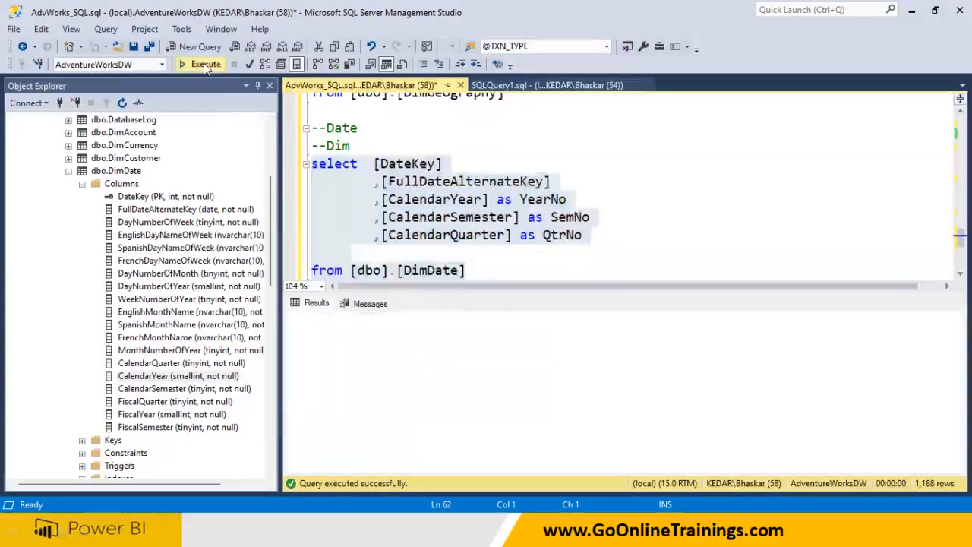
# Add MonthNumberOfYear to the DimDate query below CalendarQuarter with the alias MonthNo
pyautogui.click(388, 253)
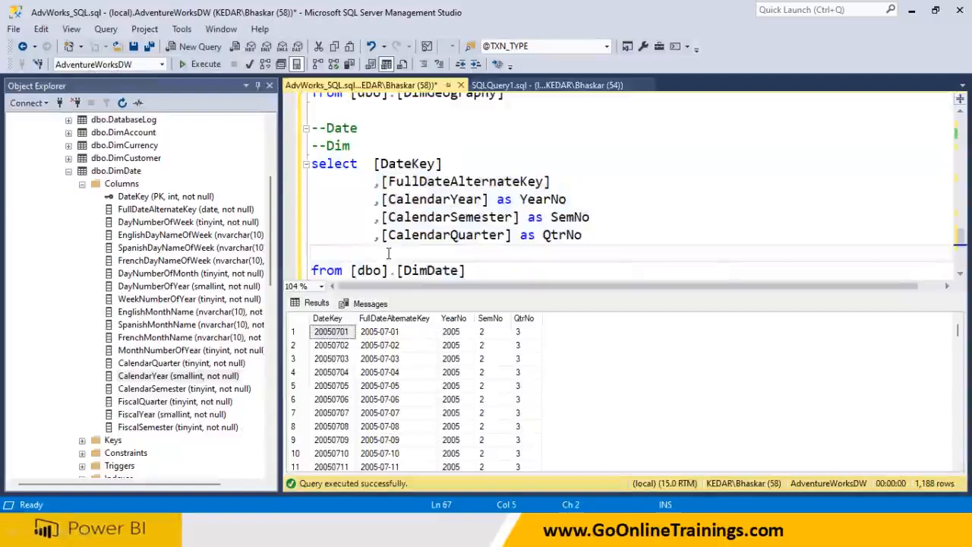
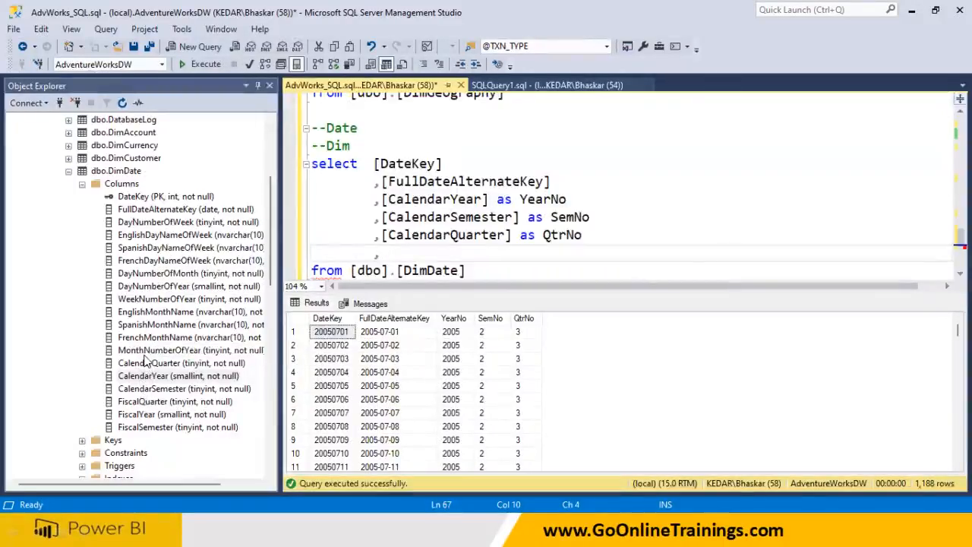
pyautogui.moveTo(144, 354); pyautogui.dragTo(388, 253)
pyautogui.click(554, 246)
pyautogui.write('as MonthNo')
# Add WeekNumberOfYear to the DimDate query below MonthNumberOfYear with the alias WeekNo
pyautogui.press('Return')
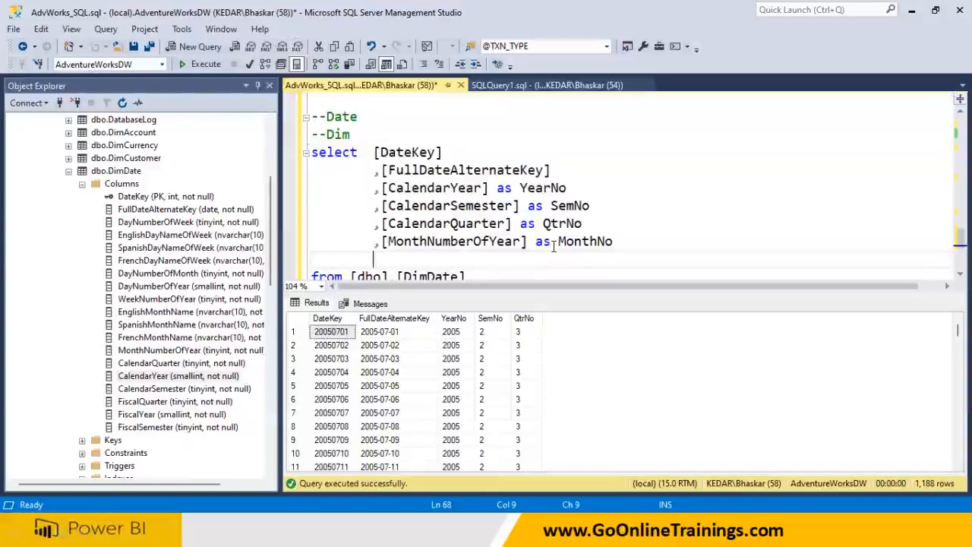
pyautogui.moveTo(190, 377); pyautogui.dragTo(383, 243)
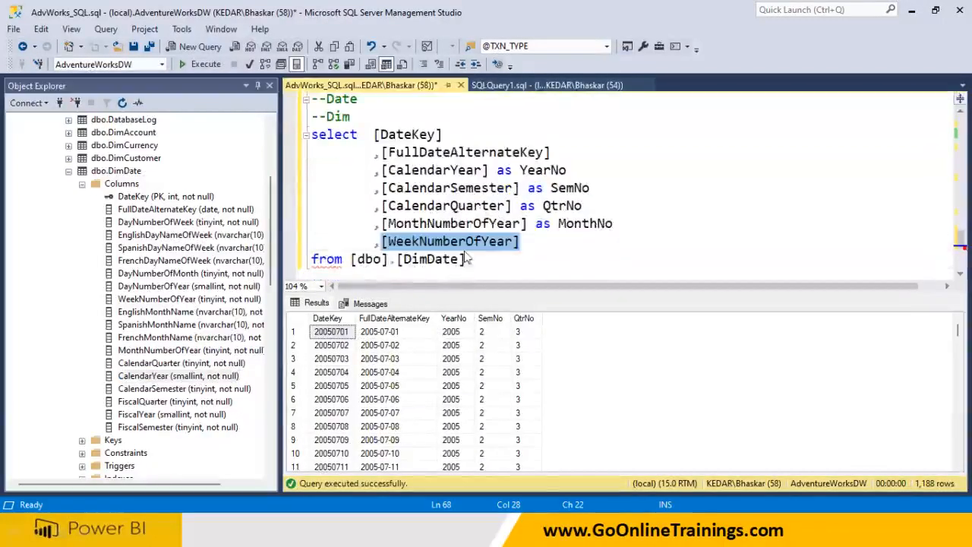
pyautogui.click(538, 246)
pyautogui.write('as WeekNo')
# Add DayNumberOfWeek to the DimDate query below WeekNumberOfYear with the alias DayNo
pyautogui.press('Return')
pyautogui.write(',')
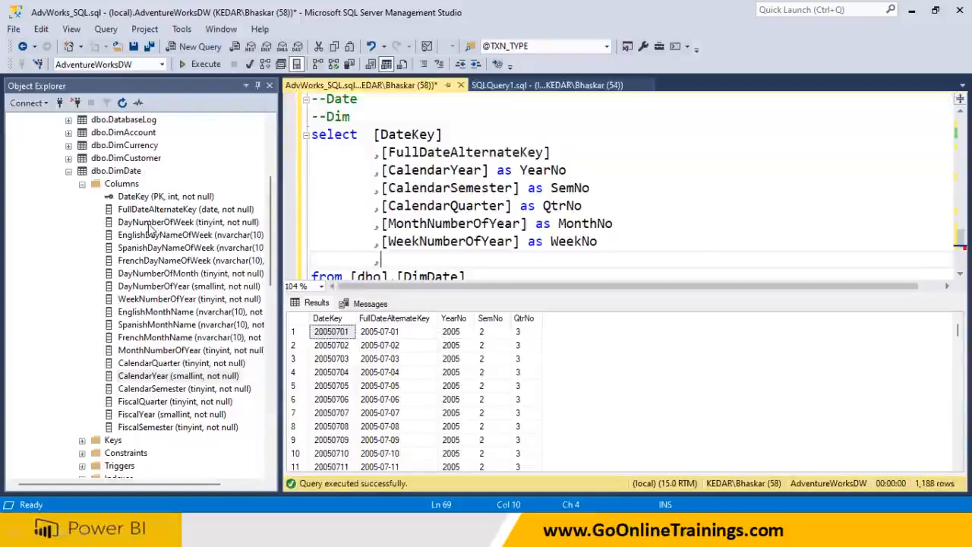
pyautogui.click(178, 376)
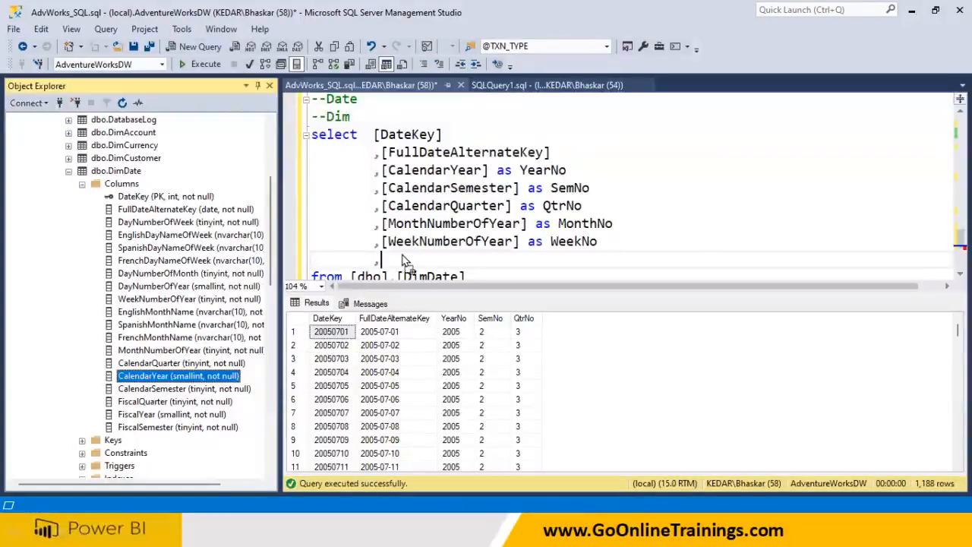
pyautogui.moveTo(152, 222); pyautogui.dragTo(383, 259)
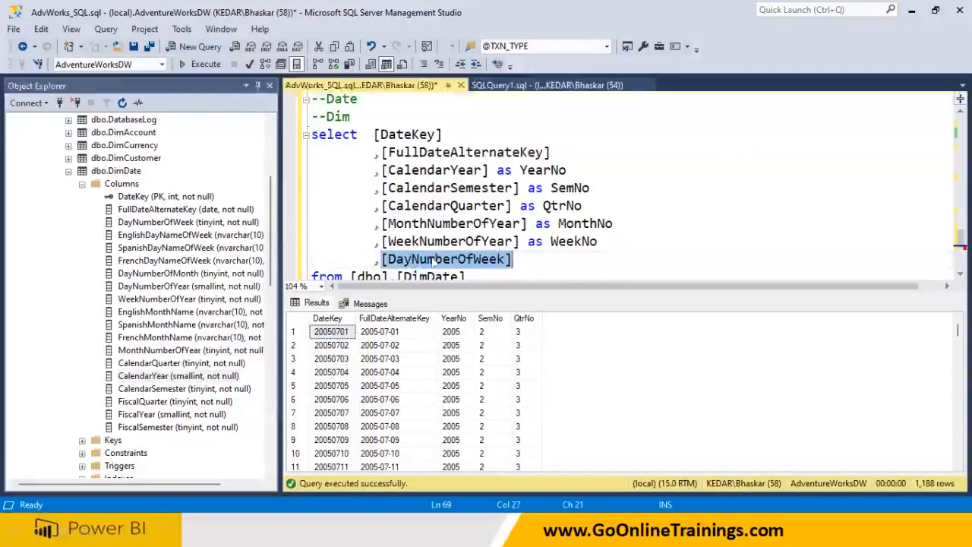
pyautogui.click(562, 268)
pyautogui.write('as ')
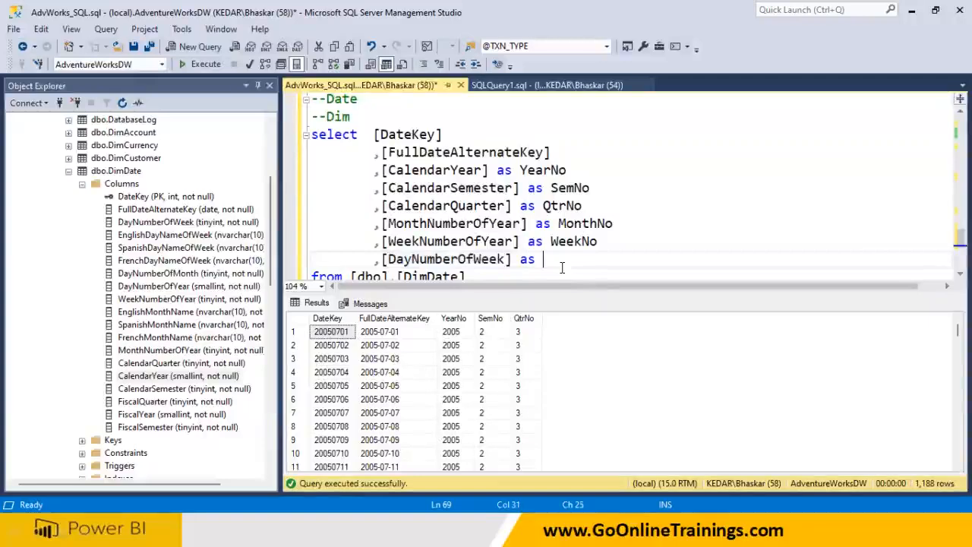
pyautogui.write('DayNo')
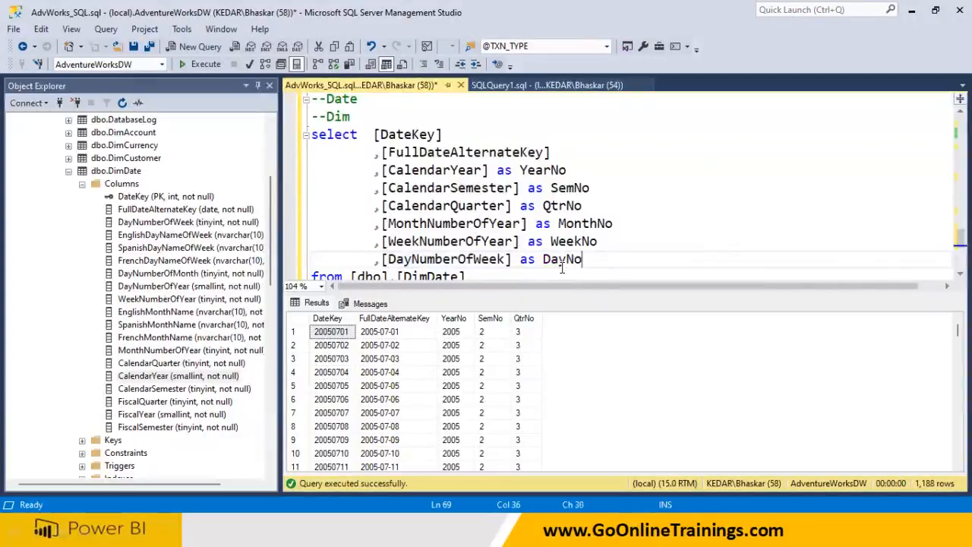
# Execute the complete DimDate query, including the MonthNo, WeekNo and DayNo columns
pyautogui.keyDown('shift'); pyautogui.click(416, 242); pyautogui.keyUp('shift')
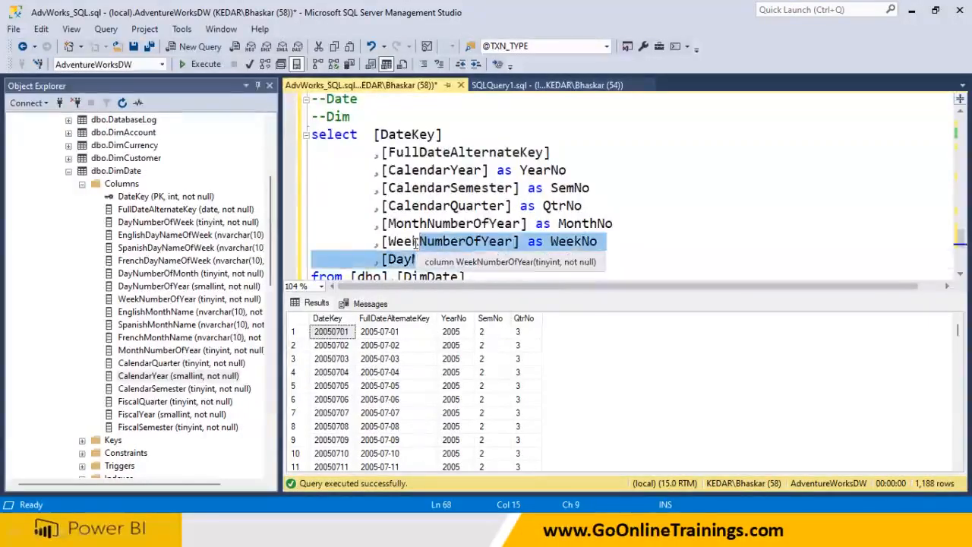
pyautogui.scroll(-1, 416, 243)
pyautogui.click(475, 223)
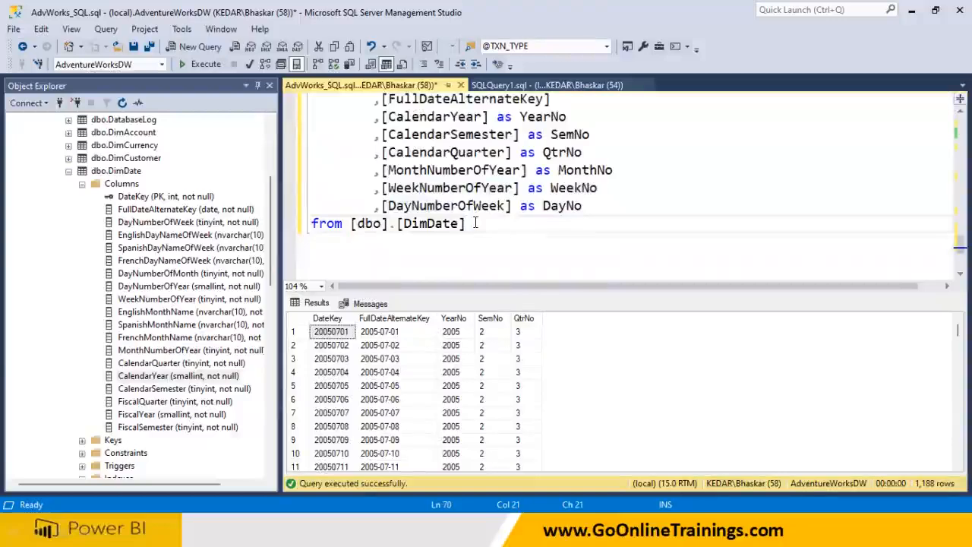
pyautogui.hotkey('ctrl', 'r')
pyautogui.scroll(1, 475, 223)
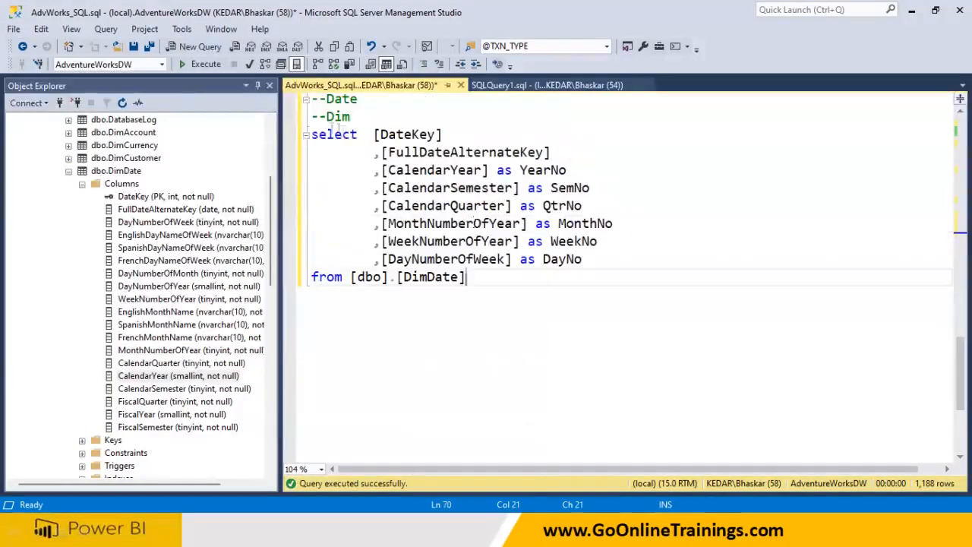
pyautogui.keyDown('shift'); pyautogui.click(312, 137); pyautogui.keyUp('shift')
pyautogui.press('F5')
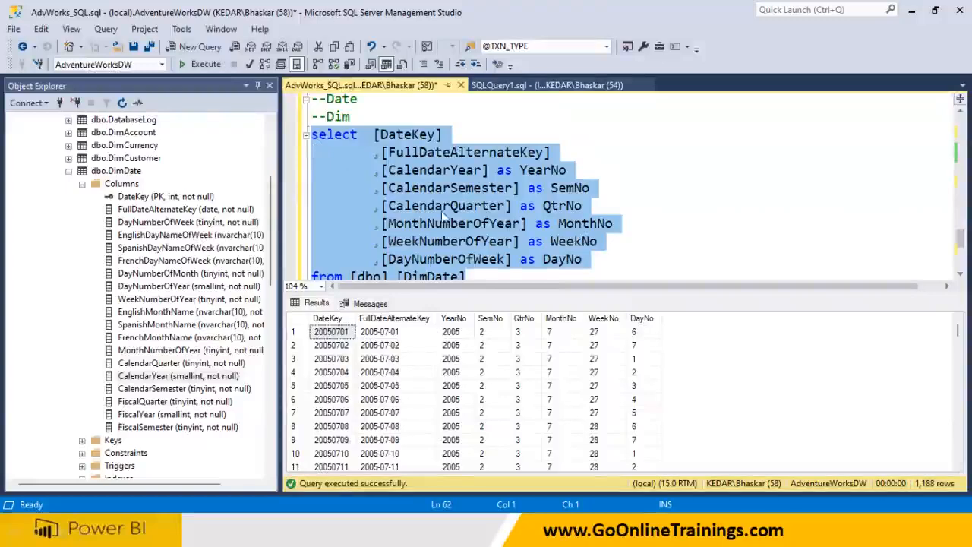
# Add [EnglishDayNameOfWeek] as DayNm to the DimDate query on a new line after DayNo
pyautogui.click(600, 259)
pyautogui.press('Return')
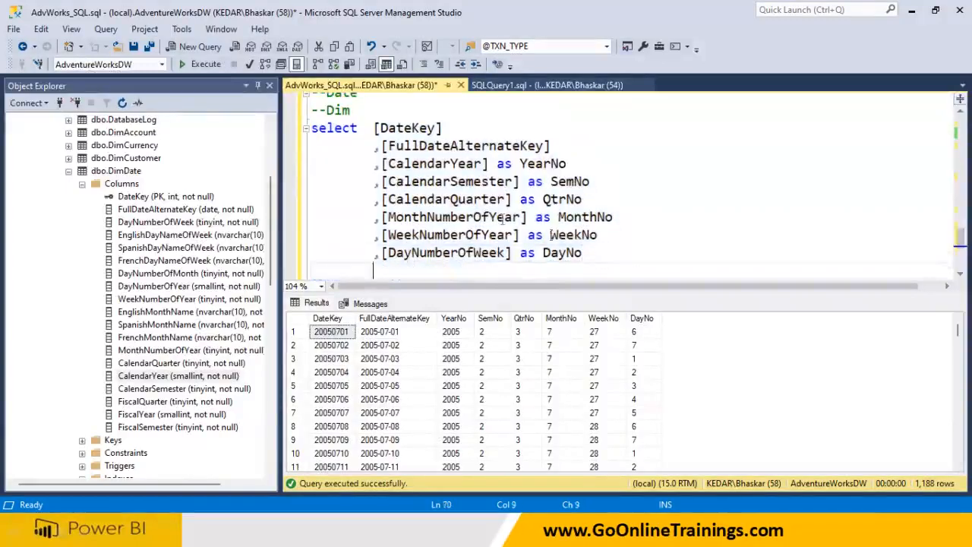
pyautogui.moveTo(169, 376); pyautogui.dragTo(332, 268)
pyautogui.click(313, 260)
pyautogui.press('Tab')
pyautogui.press('Tab')
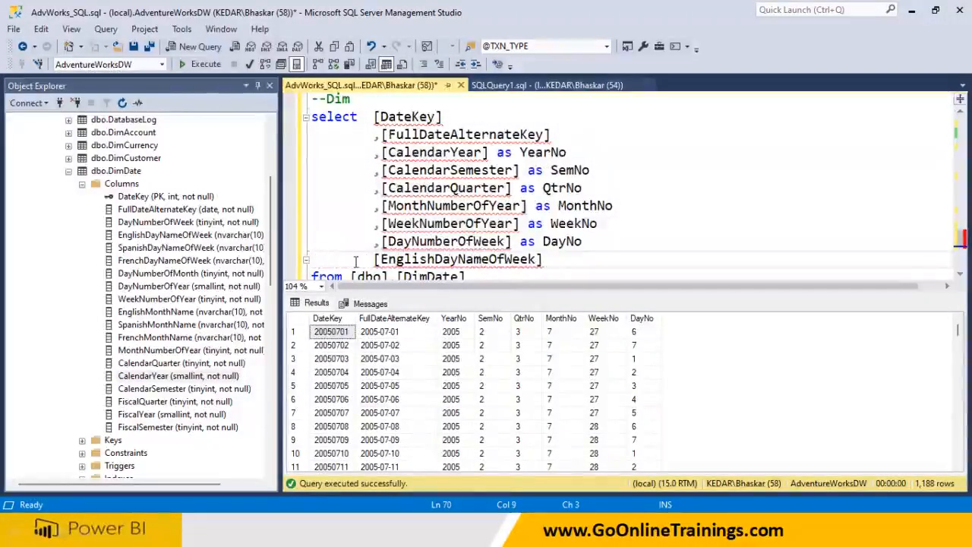
pyautogui.write(',')
pyautogui.click(572, 262)
pyautogui.write('as DayName')
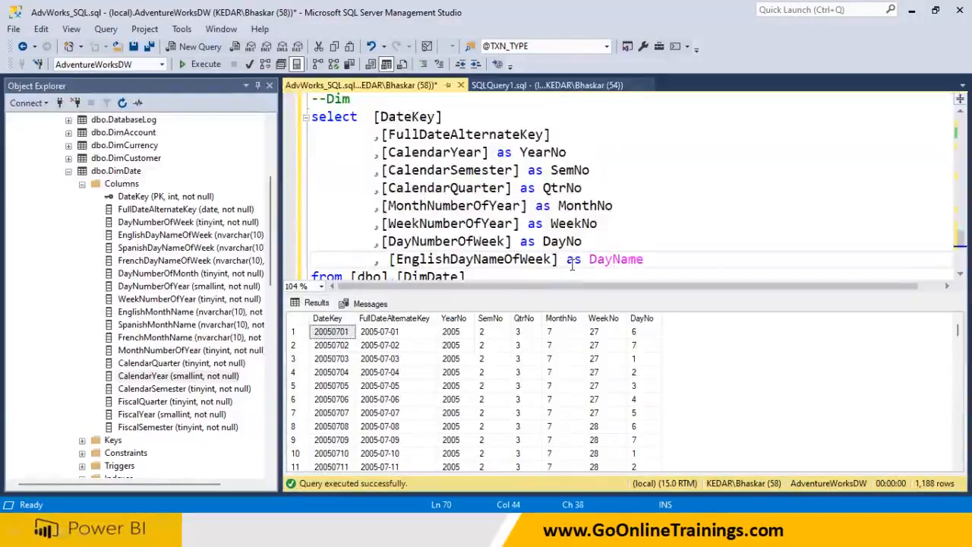
pyautogui.press('BackSpace')
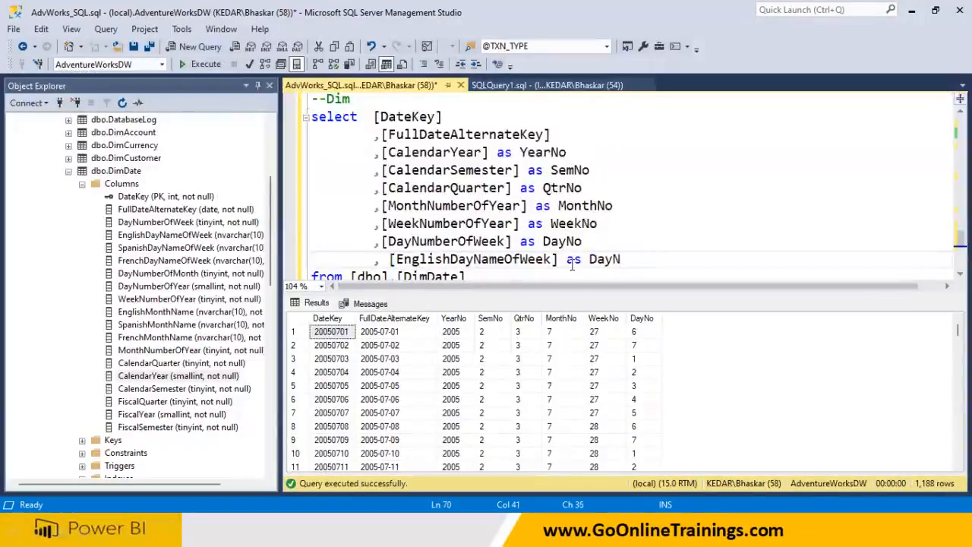
# Execute only the DimDate select statement with the DayNm column included
pyautogui.scroll(-1, 548, 228)
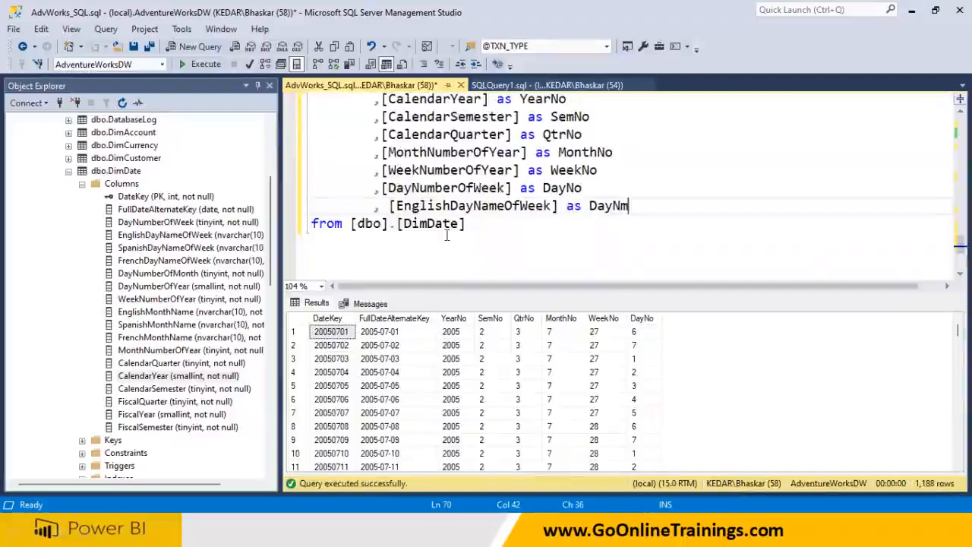
pyautogui.hotkey('ctrl', 'r')
pyautogui.scroll(1, 419, 248)
pyautogui.moveTo(485, 285); pyautogui.dragTo(273, 124)
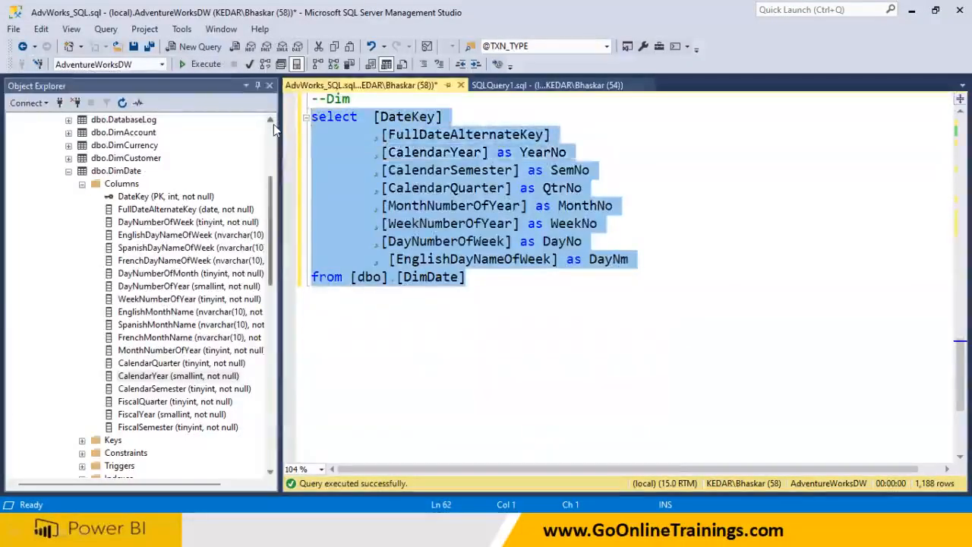
pyautogui.press('F5')
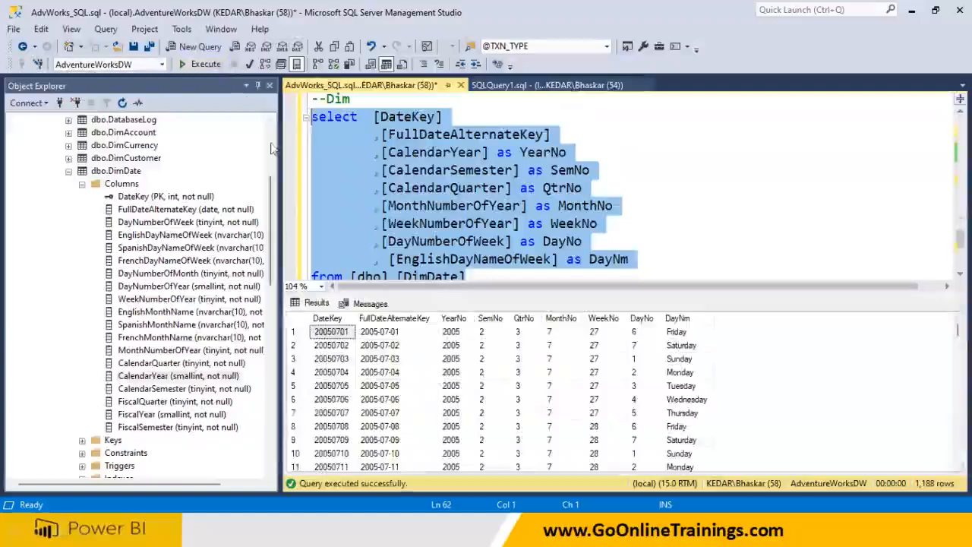
# Add the [EnglishMonthName] column to the DimDate query on a new line after DayNm
pyautogui.click(644, 254)
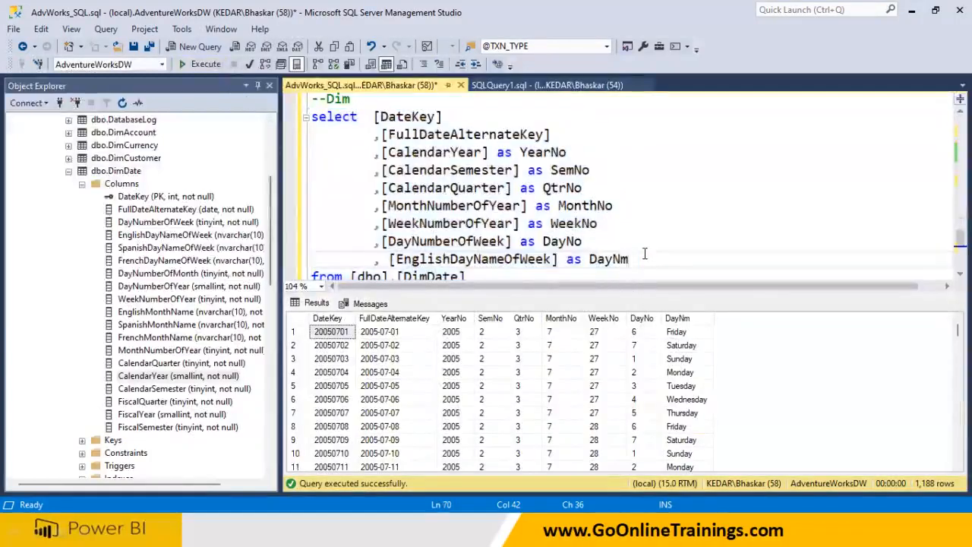
pyautogui.press('Return')
pyautogui.write(',')
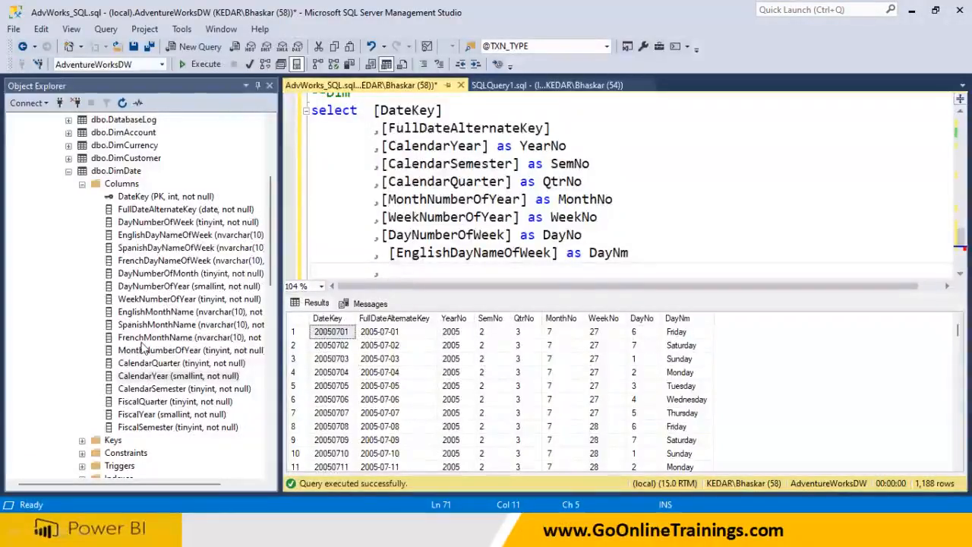
pyautogui.click(152, 312)
pyautogui.moveTo(152, 376); pyautogui.dragTo(521, 244)
# Give the [EnglishMonthName] column the alias MonthNm, reusing the MonthName text from its column name
pyautogui.hotkey('ctrl', 'c')
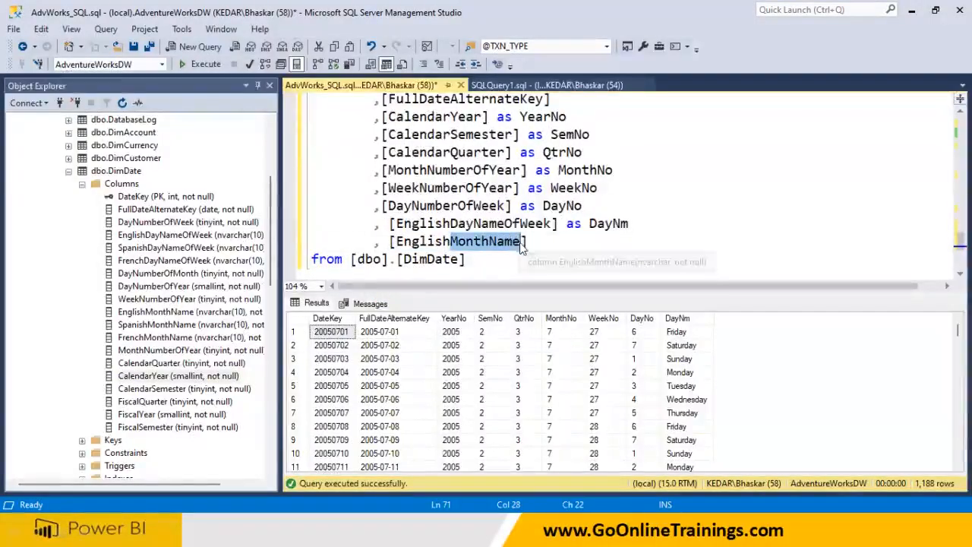
pyautogui.click(551, 249)
pyautogui.write('as')
pyautogui.hotkey('ctrl', 'v')
pyautogui.press('BackSpace')
pyautogui.press('BackSpace')
pyautogui.press('BackSpace')
pyautogui.write('m')
# Hide the query results and remove the extra space after the comma before [EnglishDayNameOfWeek] and [EnglishMonthName]
pyautogui.hotkey('ctrl', 'r')
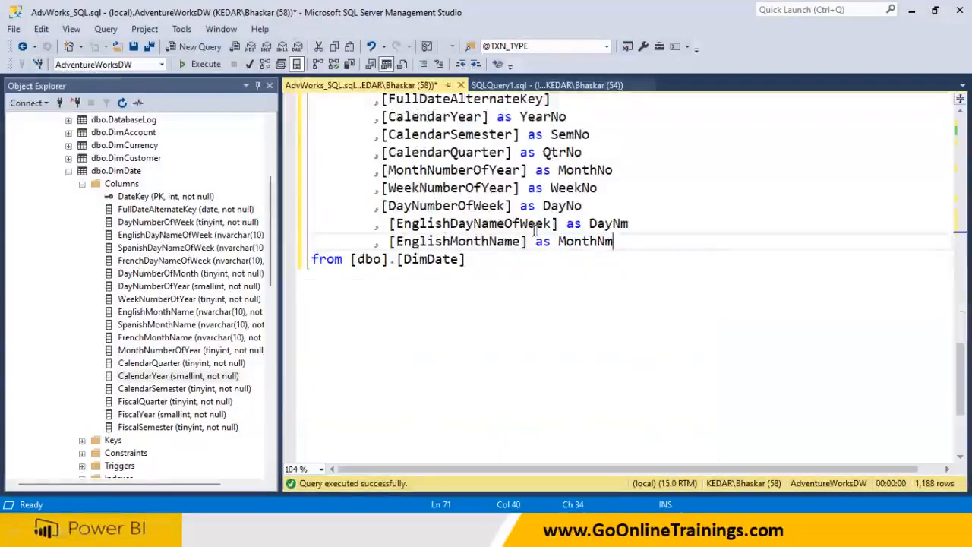
pyautogui.scroll(1, 536, 232)
pyautogui.click(389, 277)
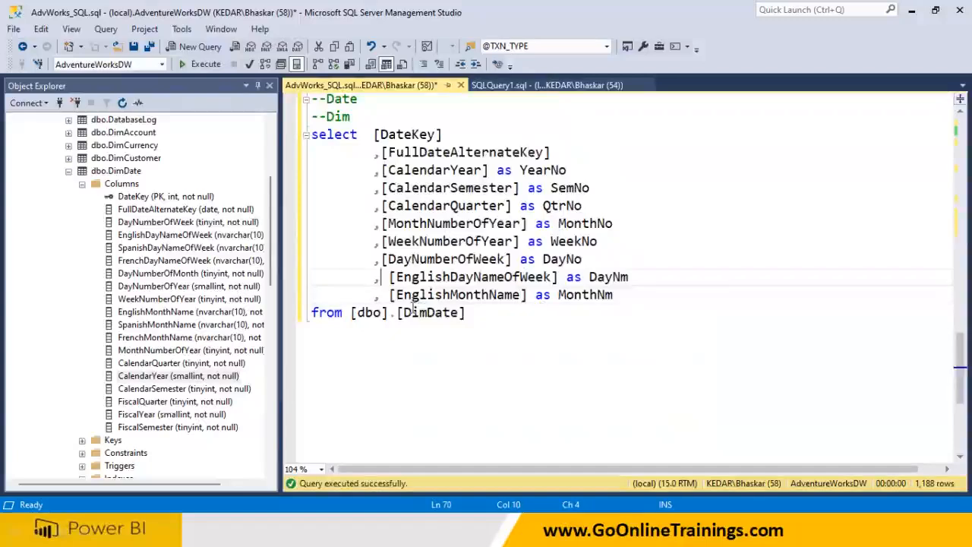
pyautogui.press('BackSpace')
pyautogui.press('Down')
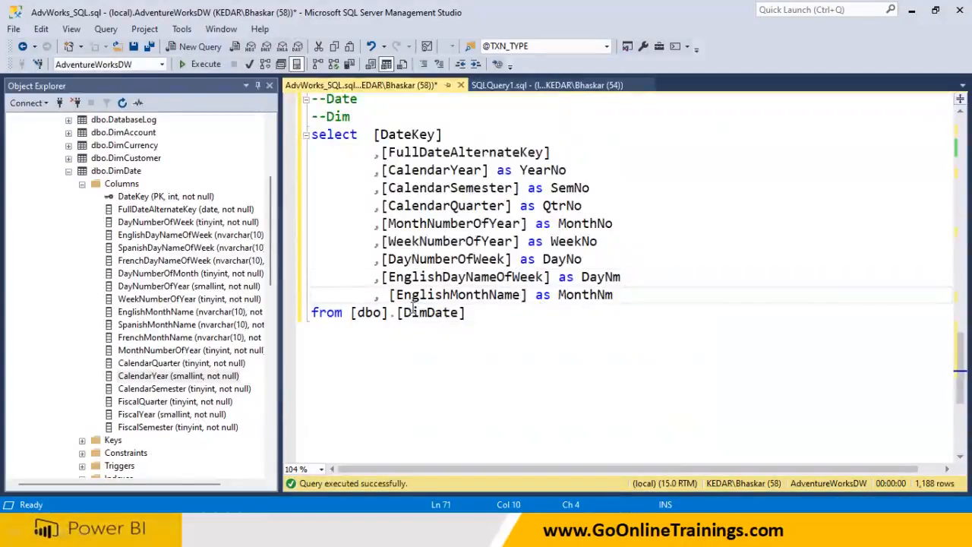
pyautogui.press('BackSpace')
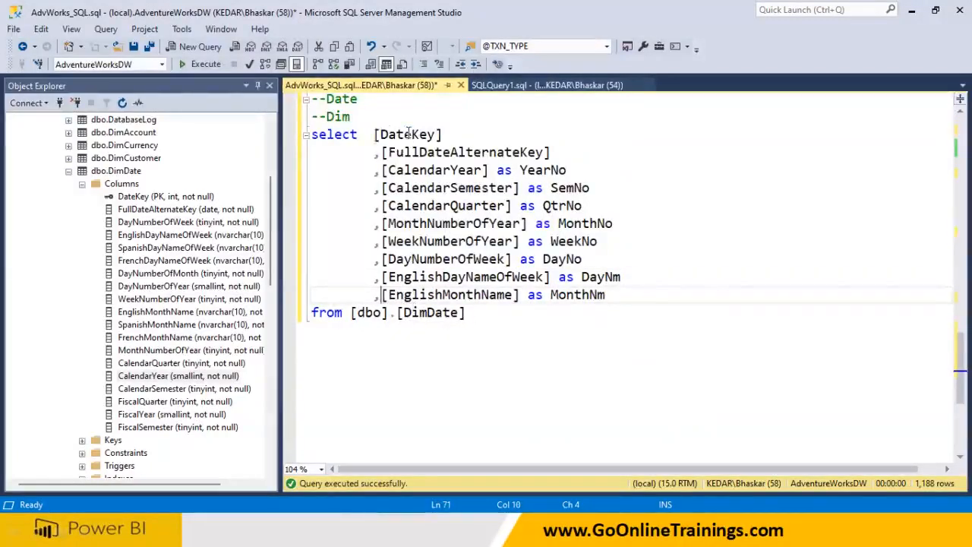
# Execute the full DimDate select statement with both the DayNm and MonthNm columns
pyautogui.moveTo(466, 312); pyautogui.dragTo(395, 276)
pyautogui.moveTo(353, 230); pyautogui.dragTo(308, 135)
pyautogui.click(192, 66)
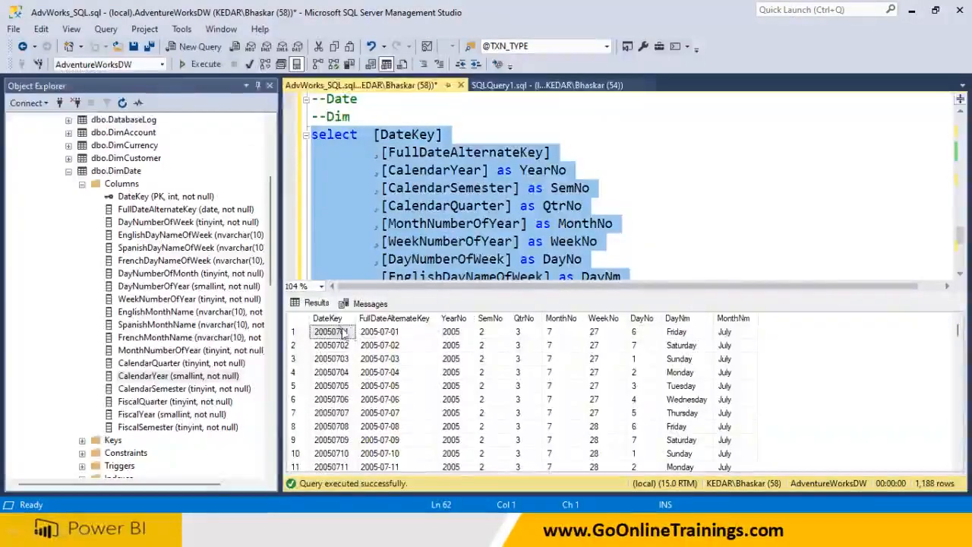
# Review each column of the DimDate results in turn, from DateKey through MonthNm
pyautogui.click(343, 322)
pyautogui.click(406, 320)
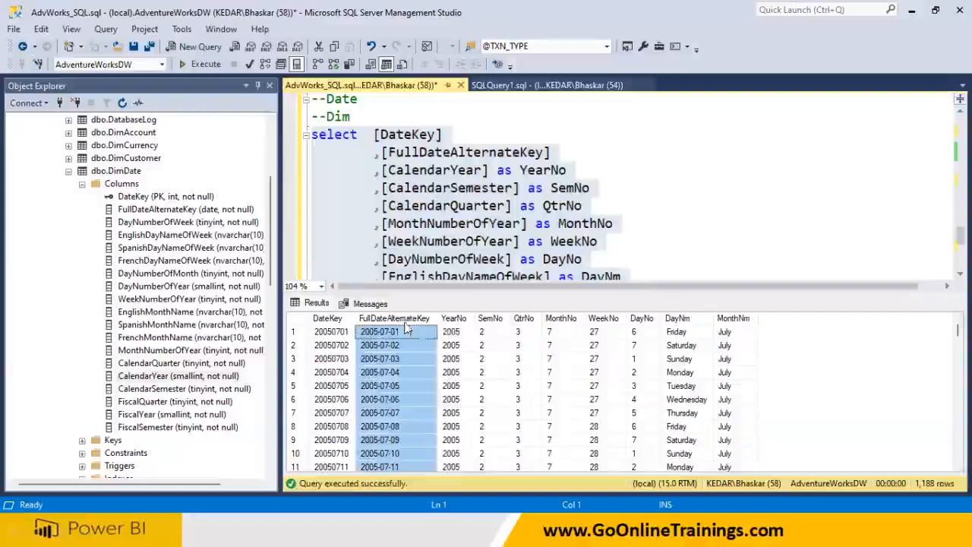
pyautogui.click(455, 320)
pyautogui.click(490, 319)
pyautogui.click(524, 319)
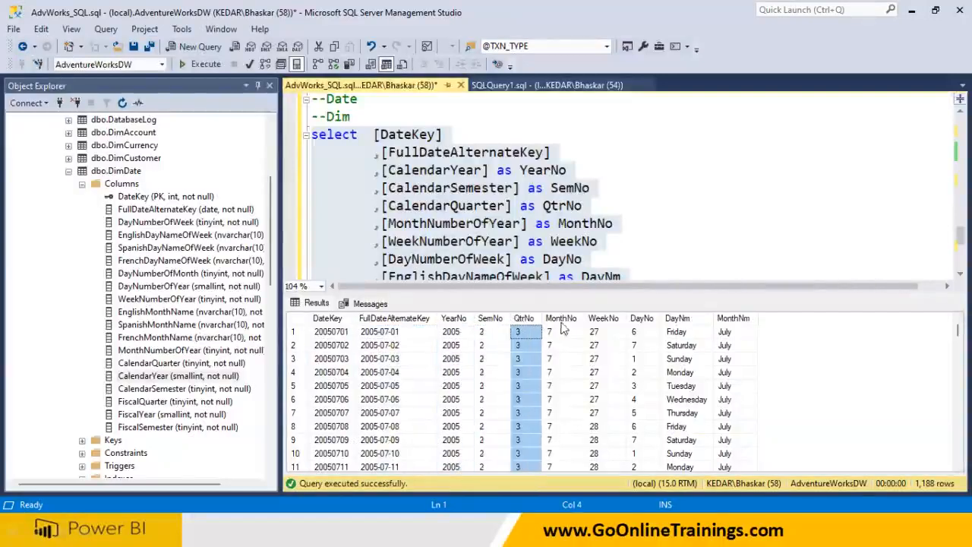
pyautogui.click(563, 319)
pyautogui.click(604, 319)
pyautogui.click(642, 319)
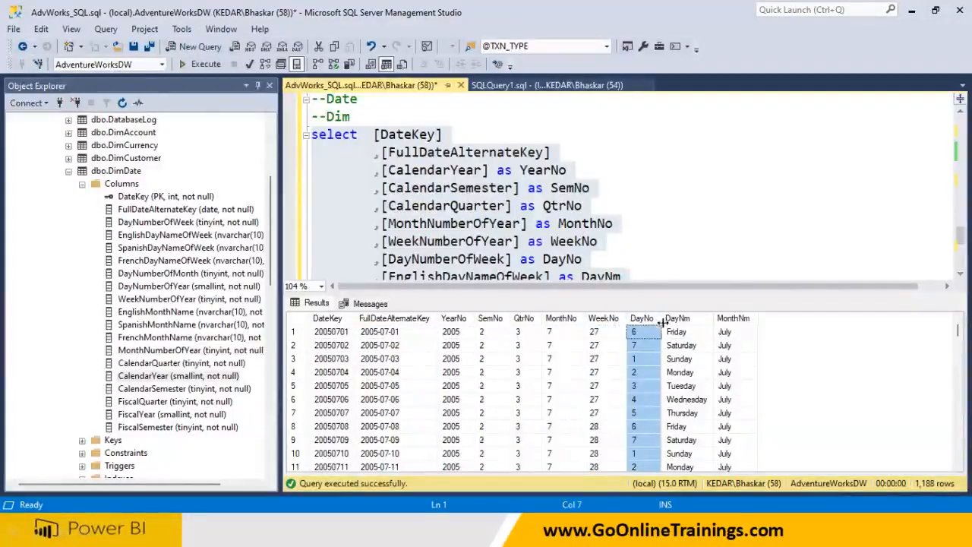
pyautogui.click(678, 319)
pyautogui.click(731, 320)
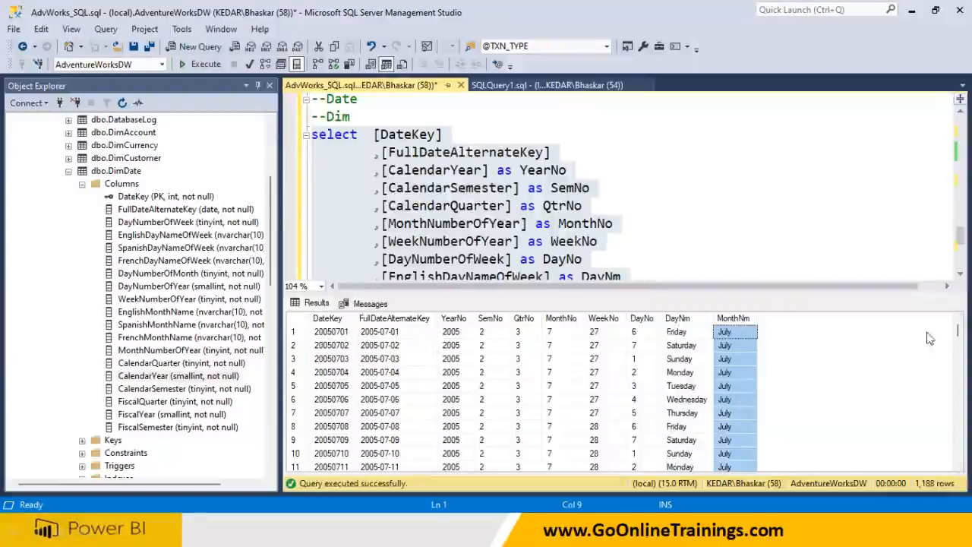
# Widen the MonthNm results column and examine the month names across the returned rows
pyautogui.moveTo(958, 331); pyautogui.dragTo(958, 360)
pyautogui.moveTo(958, 365); pyautogui.dragTo(948, 317)
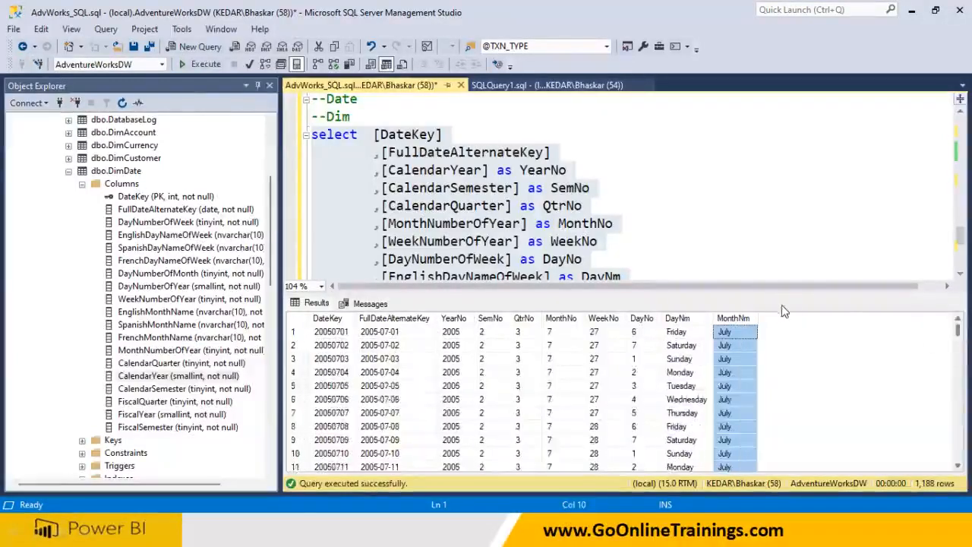
pyautogui.moveTo(758, 317); pyautogui.dragTo(794, 318)
pyautogui.click(749, 361)
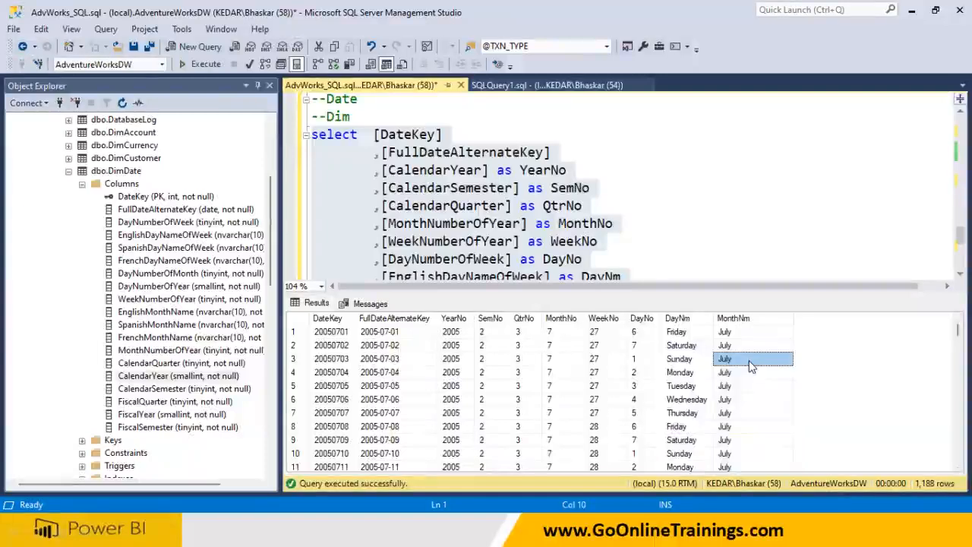
pyautogui.click(752, 400)
pyautogui.scroll(-3, 752, 410)
pyautogui.scroll(-17, 753, 410)
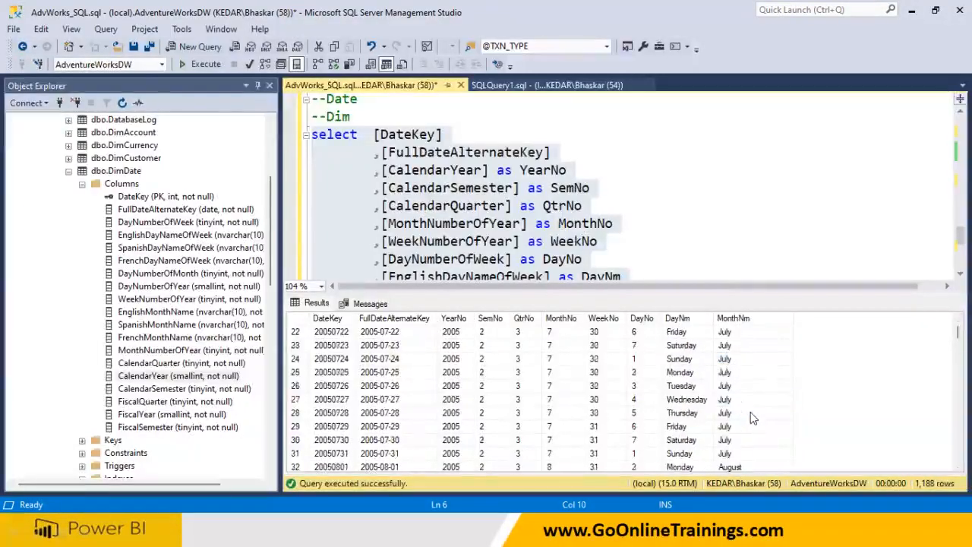
pyautogui.click(751, 417)
pyautogui.scroll(-3, 750, 414)
pyautogui.moveTo(752, 360); pyautogui.dragTo(755, 410)
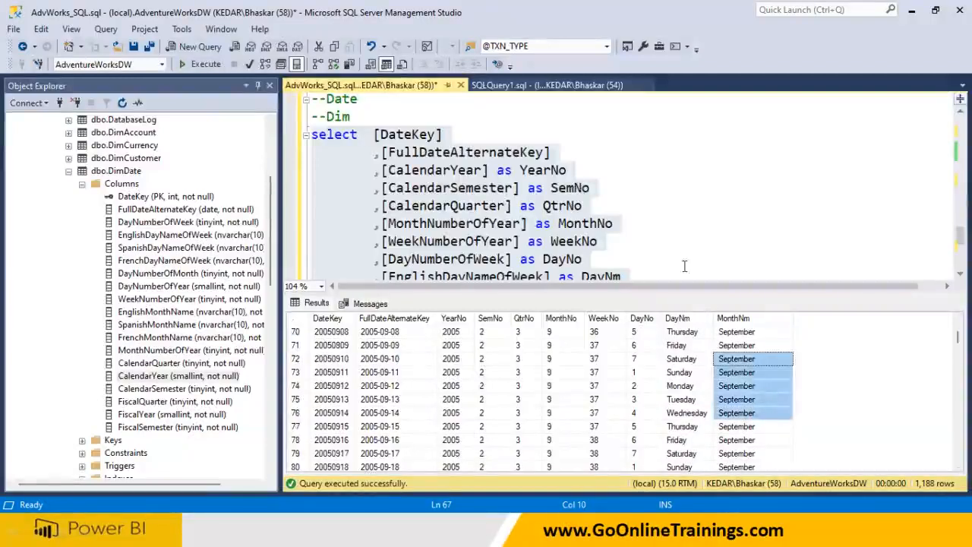
# Wrap [EnglishMonthName] in a Left function that keeps 3 characters, retaining the MonthNm alias
pyautogui.click(684, 266)
pyautogui.scroll(-1, 672, 258)
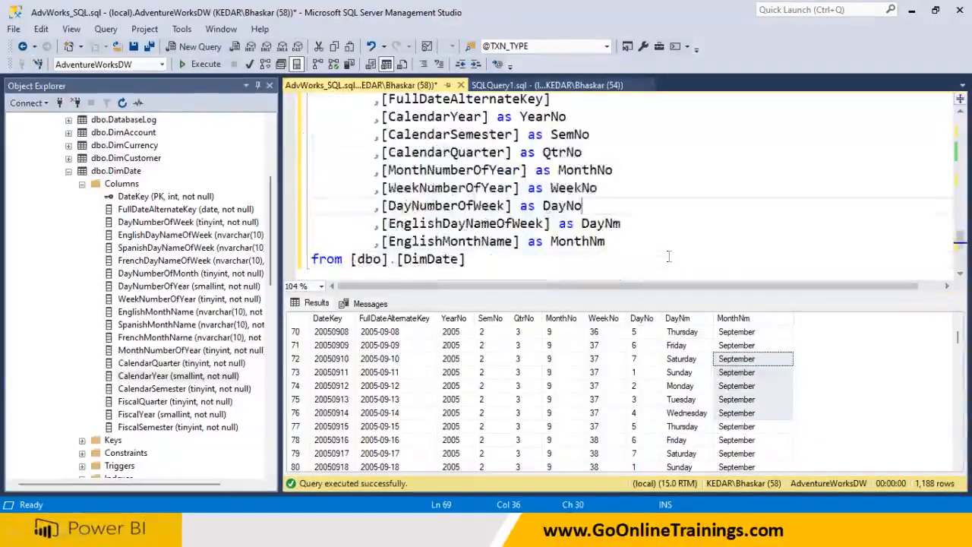
pyautogui.click(384, 242)
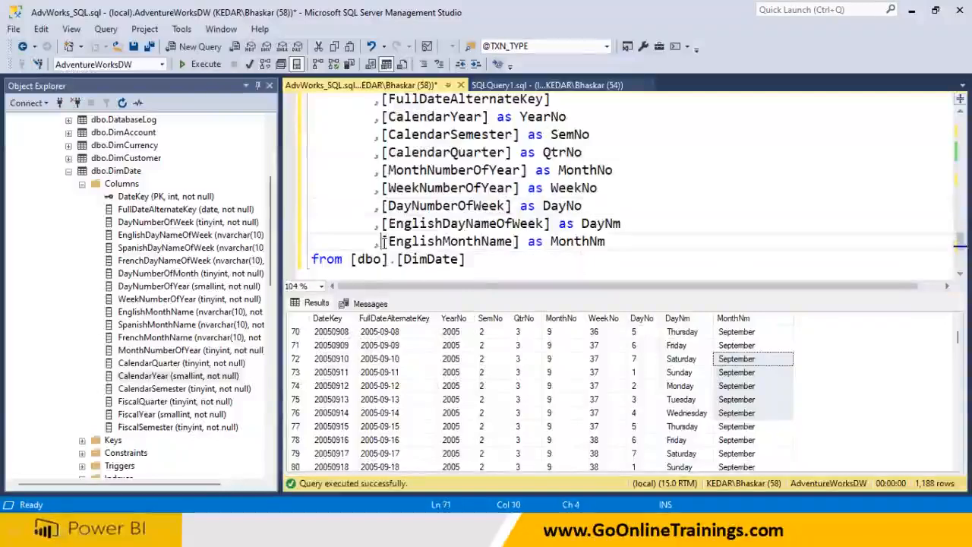
pyautogui.write('Left ')
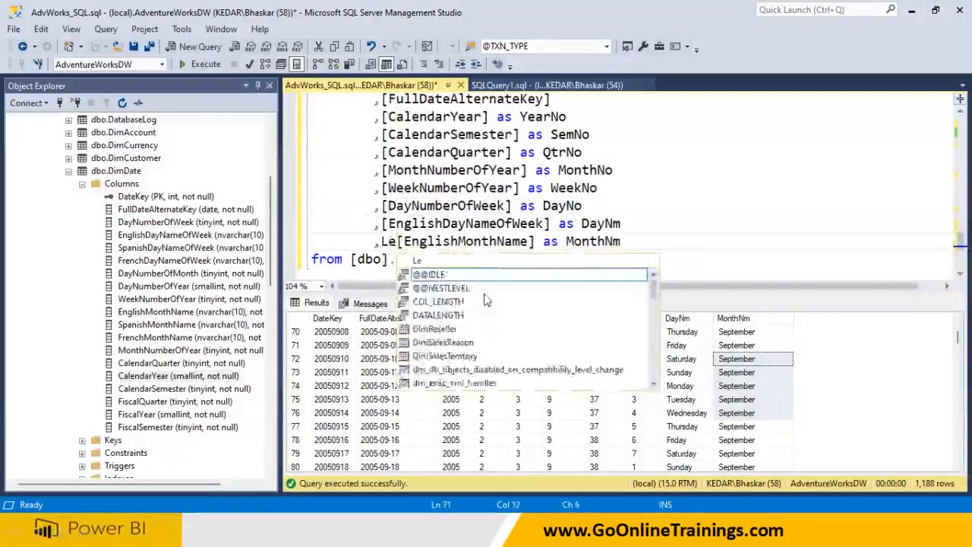
pyautogui.write('(')
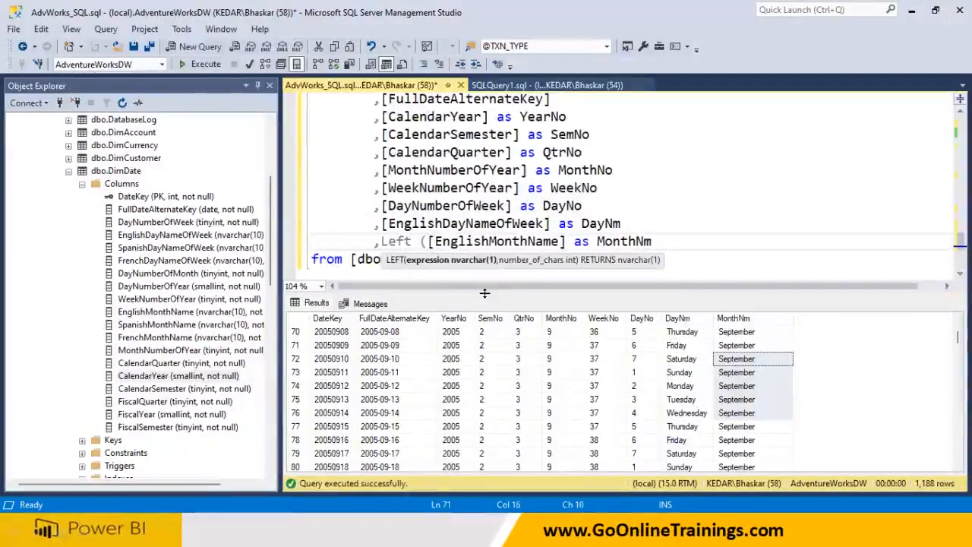
pyautogui.click(568, 241)
pyautogui.write(', 3)')
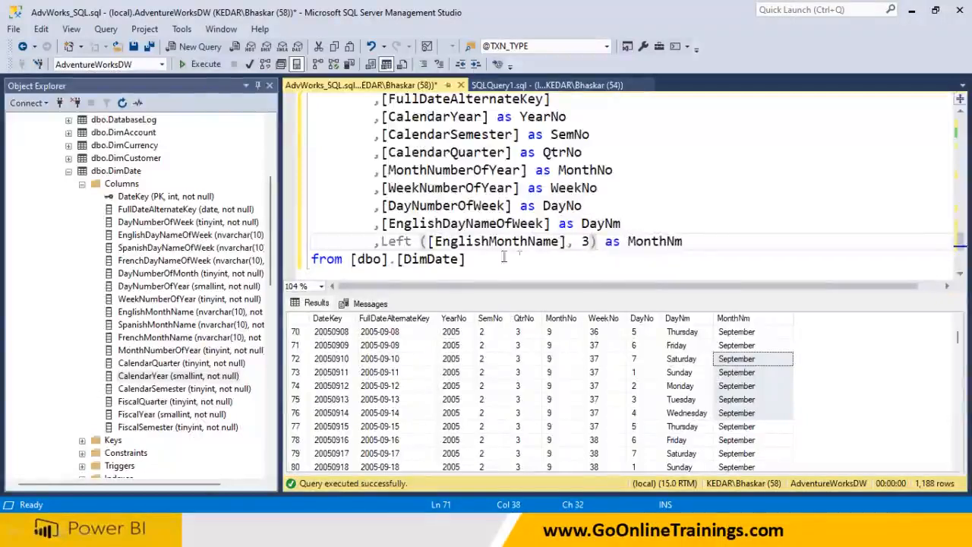
# Execute the full DimDate select statement with the Left-shortened MonthNm column
pyautogui.click(479, 266)
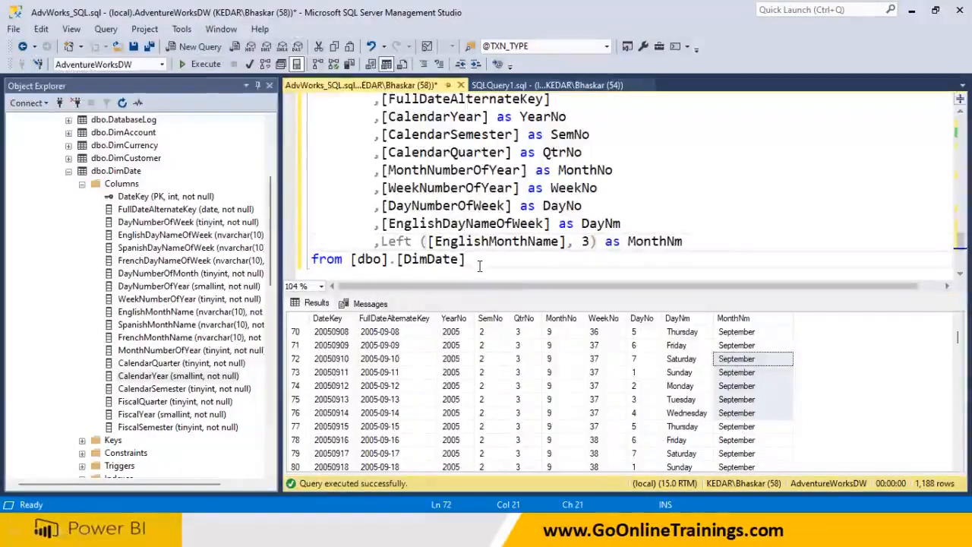
pyautogui.hotkey('ctrl', 'r')
pyautogui.scroll(2, 425, 304)
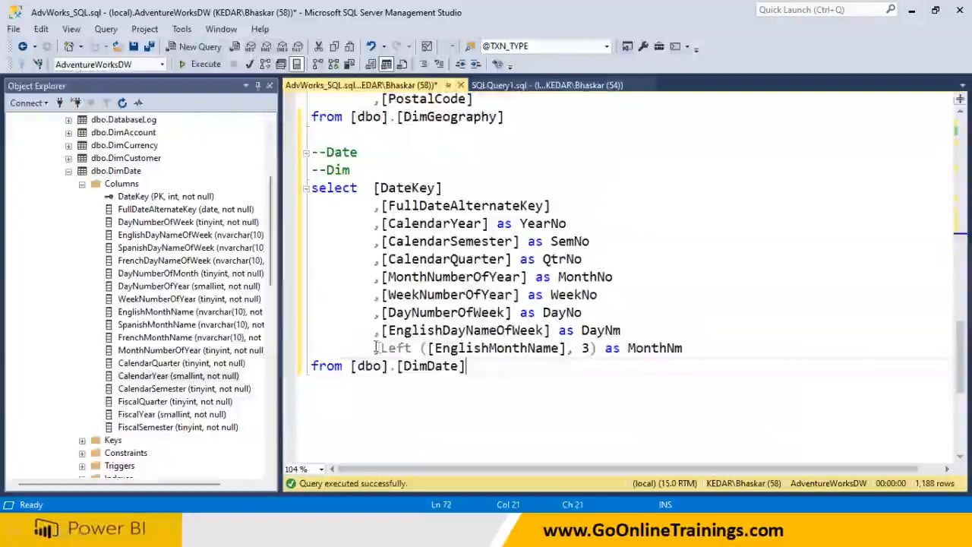
pyautogui.moveTo(467, 367); pyautogui.dragTo(263, 193)
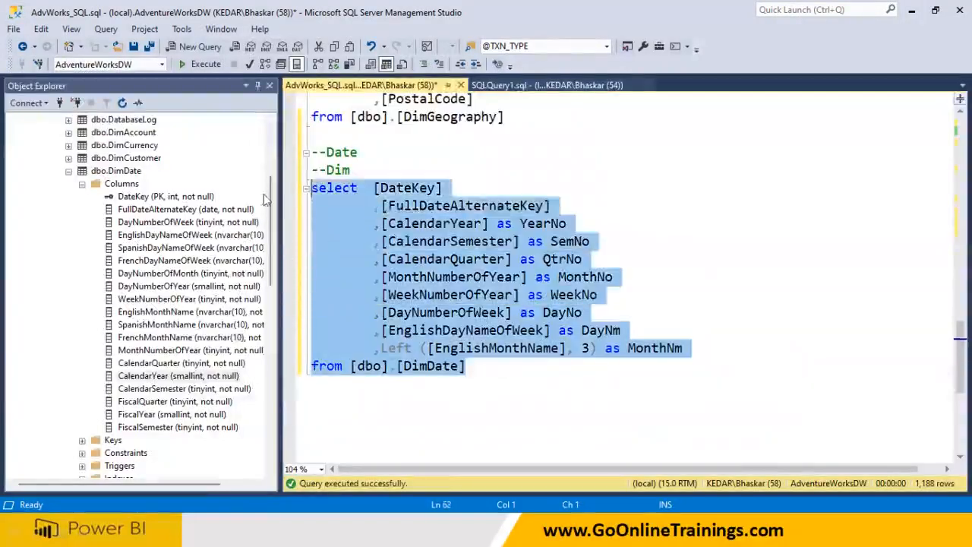
pyautogui.click(206, 64)
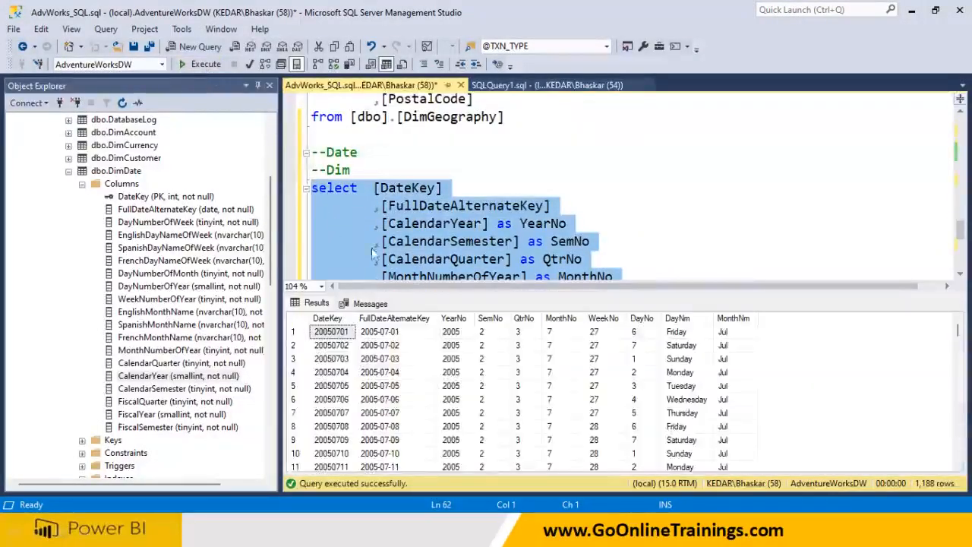
# Examine the three-letter MonthNm values from the first returned rows down through the following months
pyautogui.moveTo(730, 337); pyautogui.dragTo(743, 382)
pyautogui.scroll(-4, 744, 388)
pyautogui.scroll(-20, 744, 391)
pyautogui.scroll(-20, 745, 384)
pyautogui.scroll(-20, 733, 378)
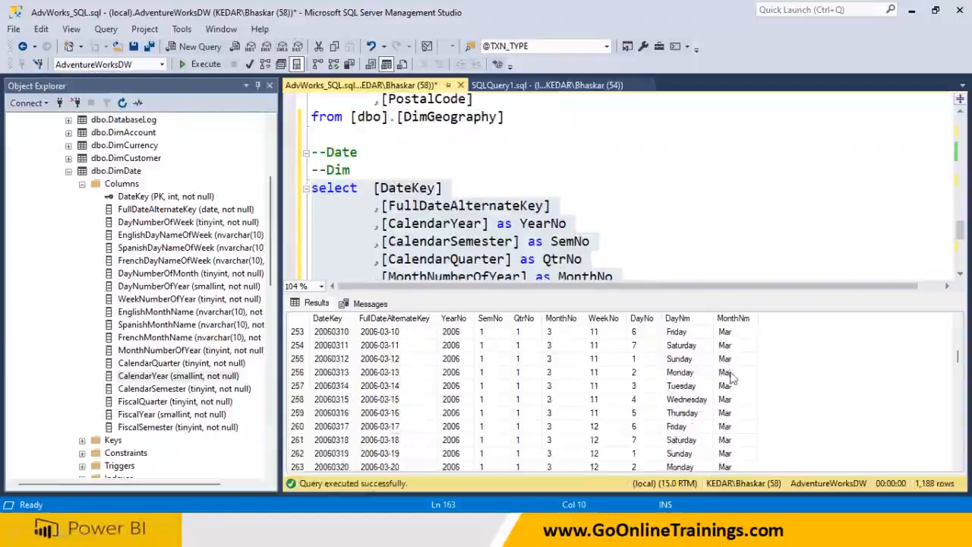
# Review the Left ([EnglishMonthName], 3) as MonthNm line against the MonthNm results column
pyautogui.click(594, 209)
pyautogui.scroll(-1, 594, 216)
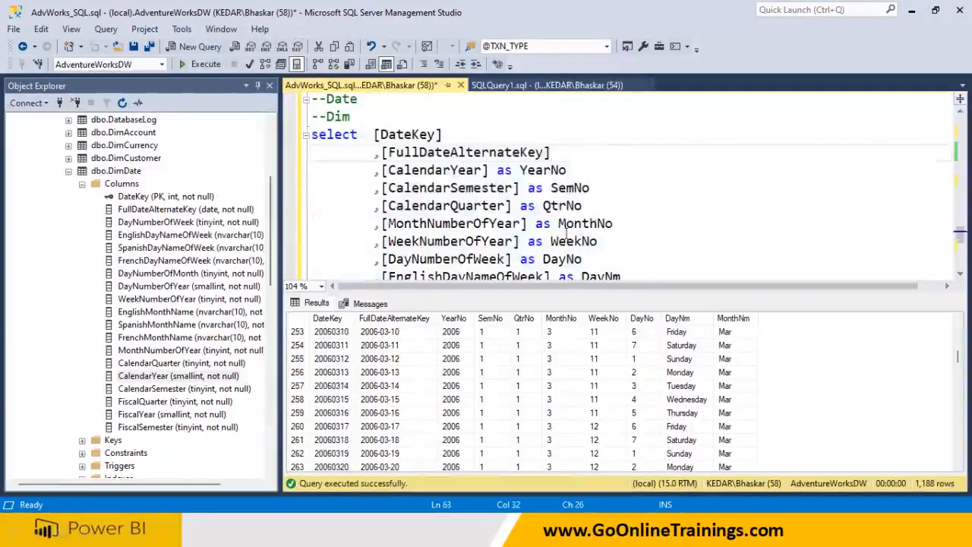
pyautogui.scroll(-2, 566, 236)
pyautogui.moveTo(373, 188); pyautogui.dragTo(731, 195)
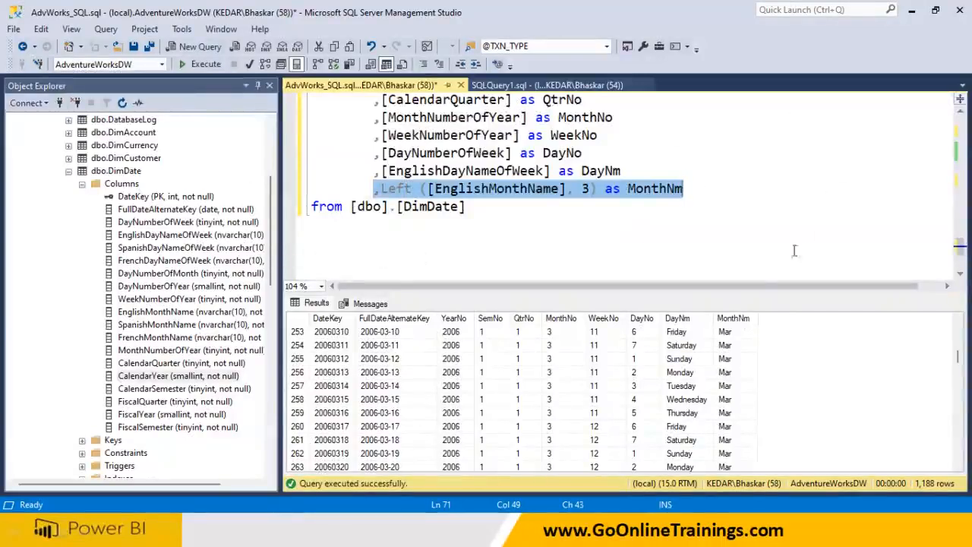
pyautogui.click(741, 320)
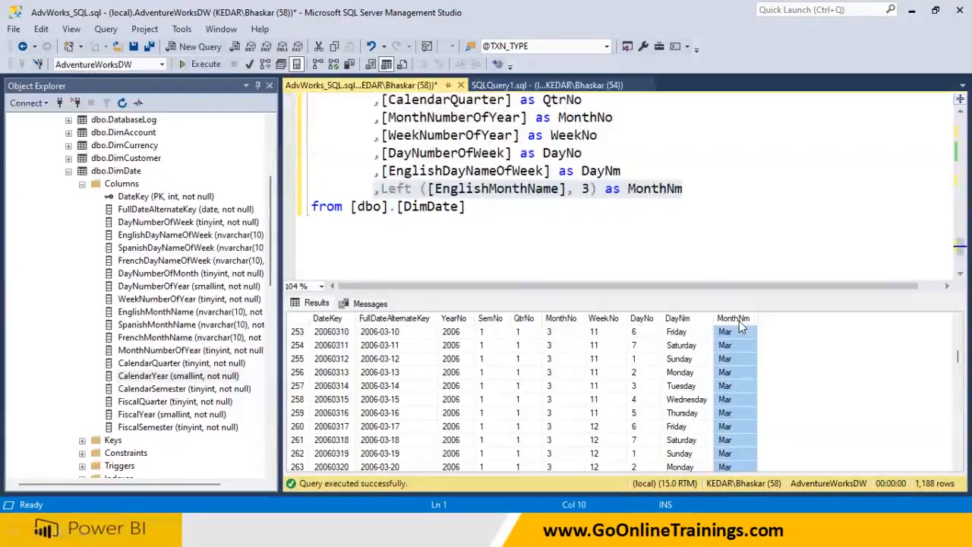
pyautogui.click(510, 248)
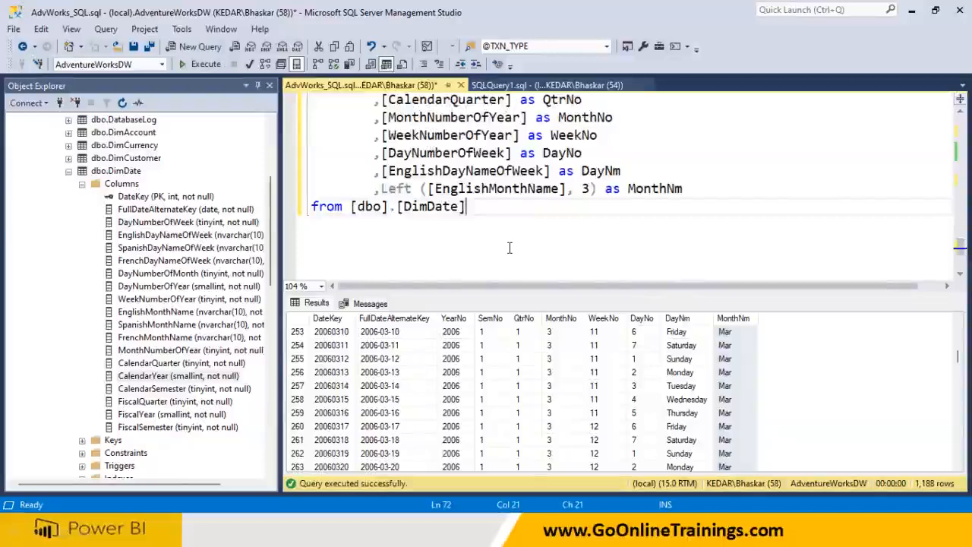
pyautogui.scroll(1, 509, 247)
pyautogui.scroll(-3, 509, 248)
pyautogui.scroll(1, 509, 248)
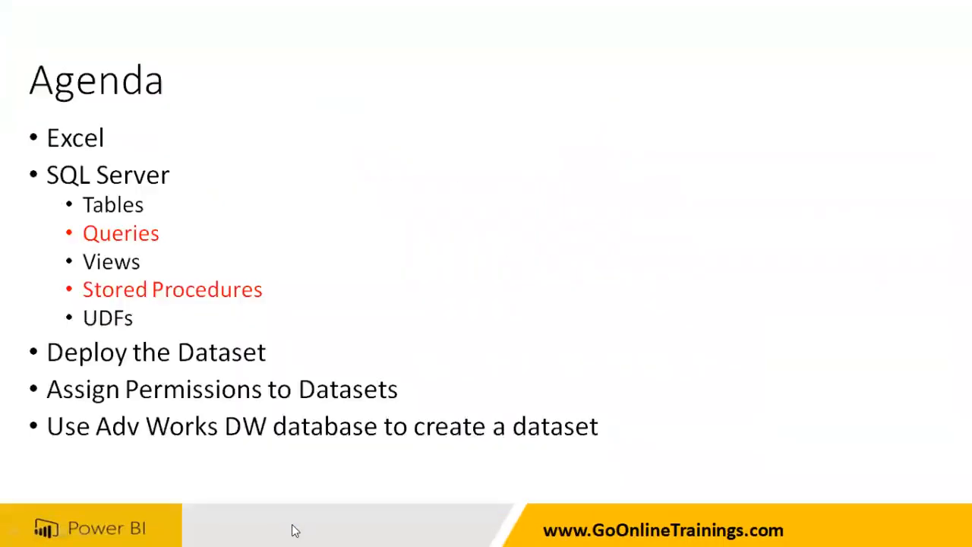
# Launch Power BI Desktop and dismiss its start screen to reach a blank report
pyautogui.press('super')
pyautogui.write('power')
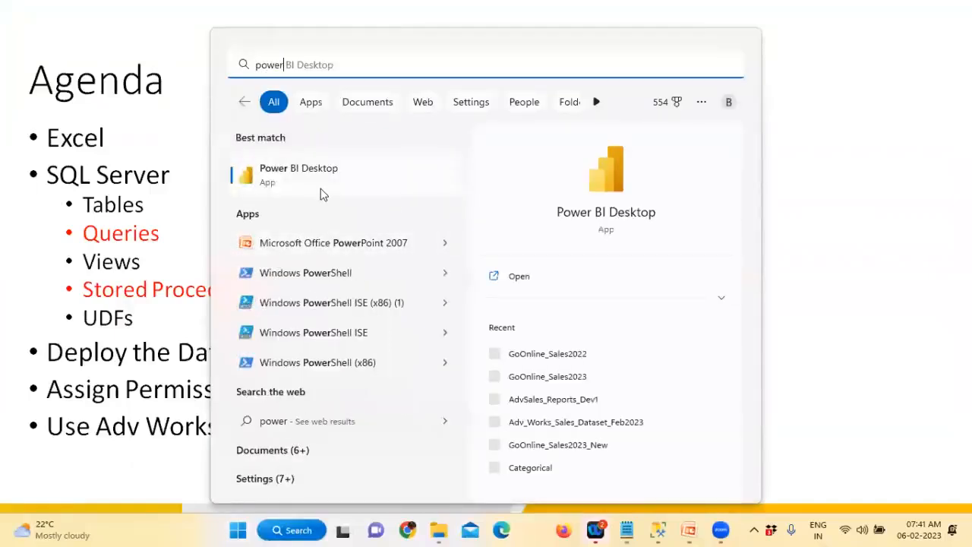
pyautogui.click(321, 188)
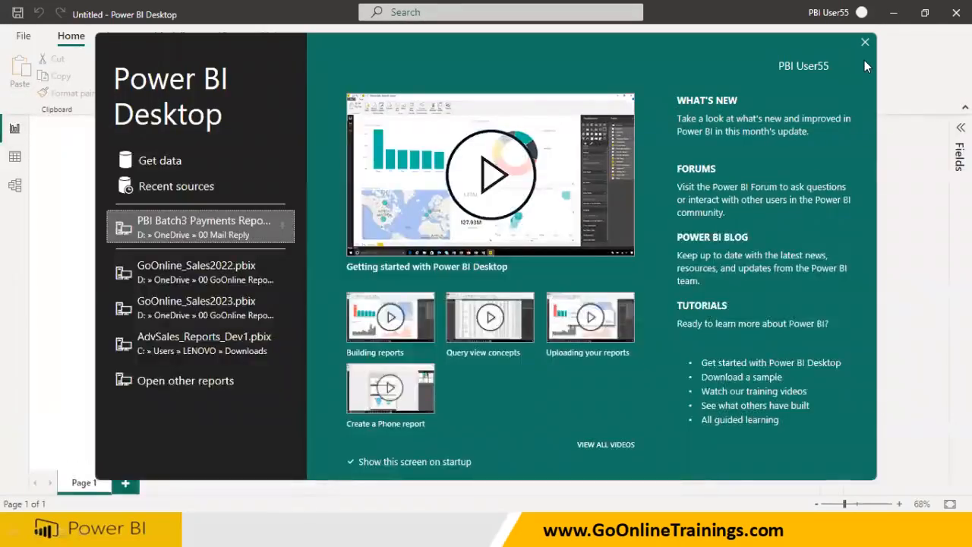
pyautogui.click(865, 42)
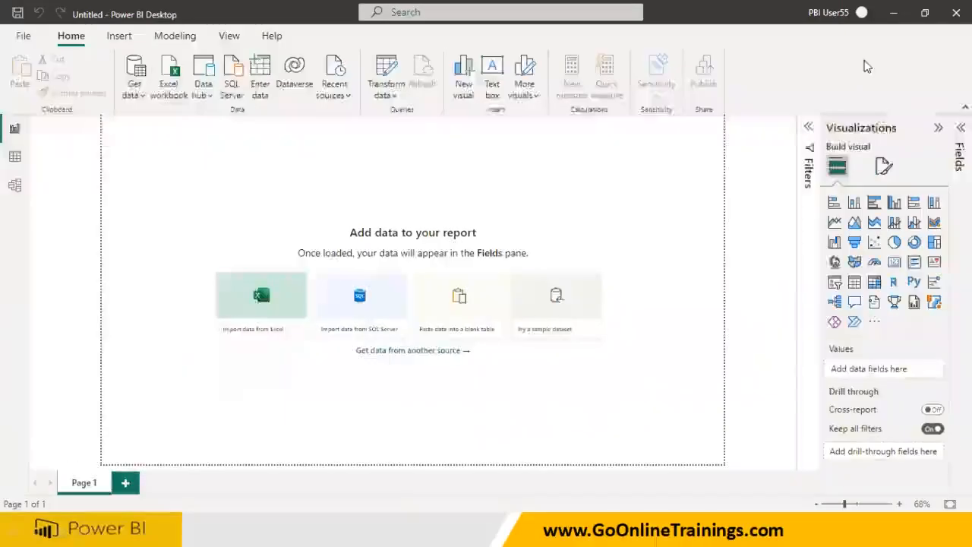
# Open the Power Query Editor and start a new SQL Server database source to specify its server
pyautogui.click(389, 96)
pyautogui.click(395, 120)
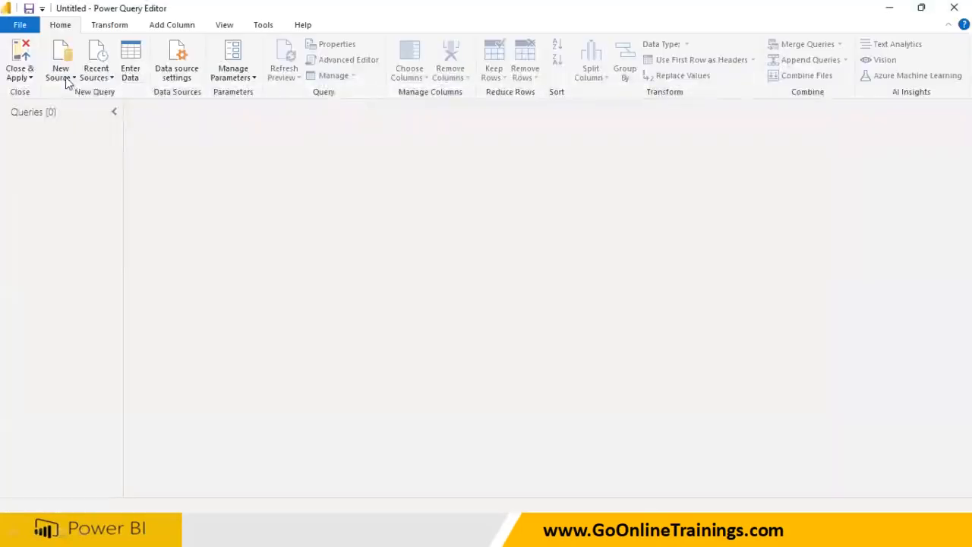
pyautogui.click(67, 79)
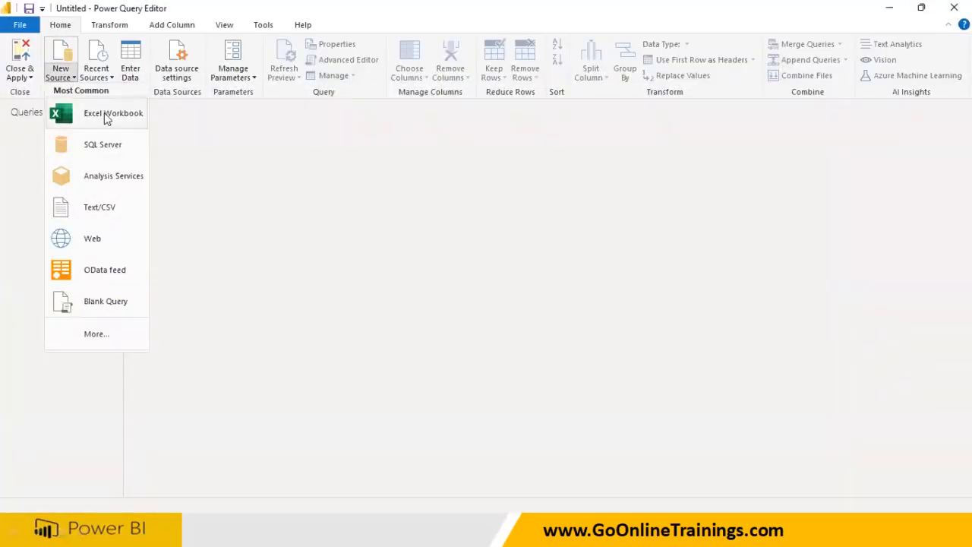
pyautogui.click(93, 152)
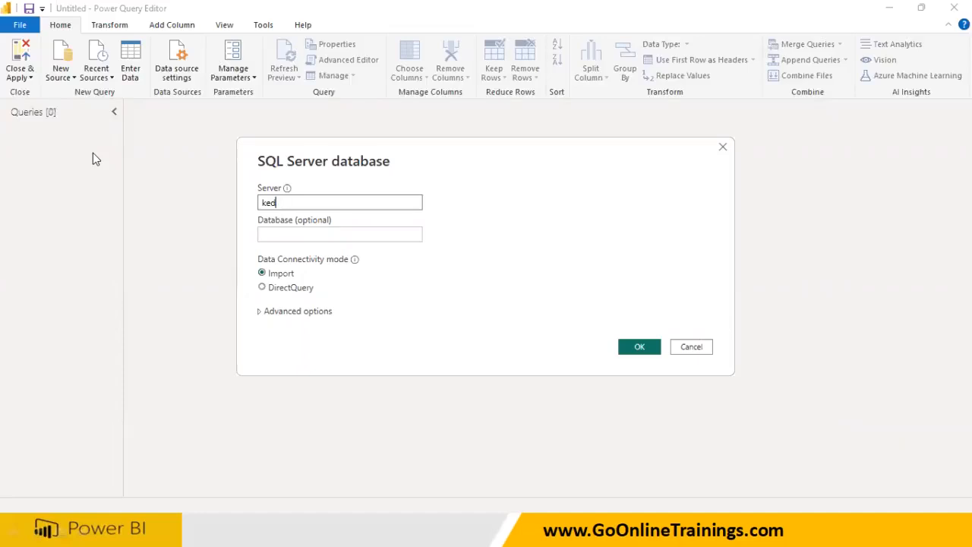
pyautogui.write('.')
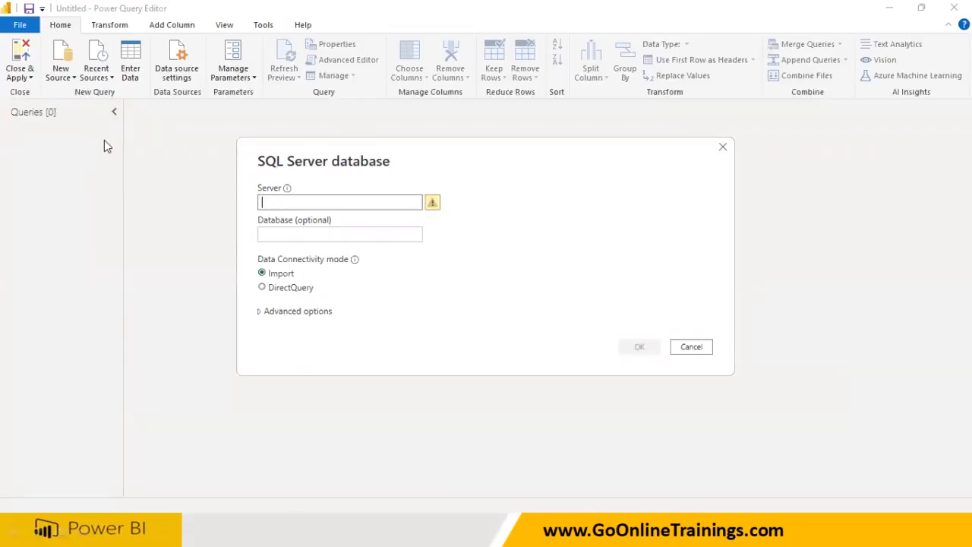
# Switch to SQL Server Management Studio and open the properties of the connected server
pyautogui.press('super')
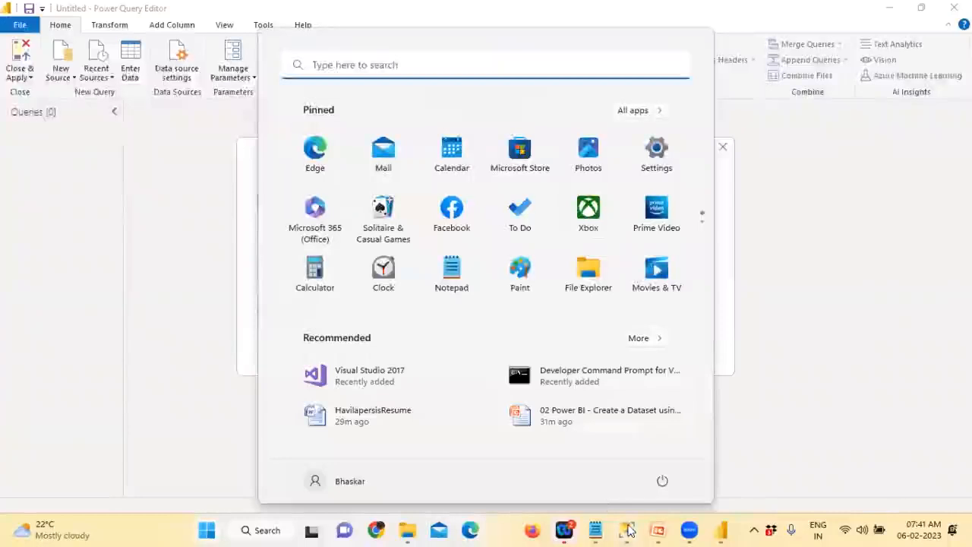
pyautogui.click(630, 530)
pyautogui.moveTo(271, 184); pyautogui.dragTo(272, 125)
pyautogui.click(114, 120)
pyautogui.rightClick(169, 121)
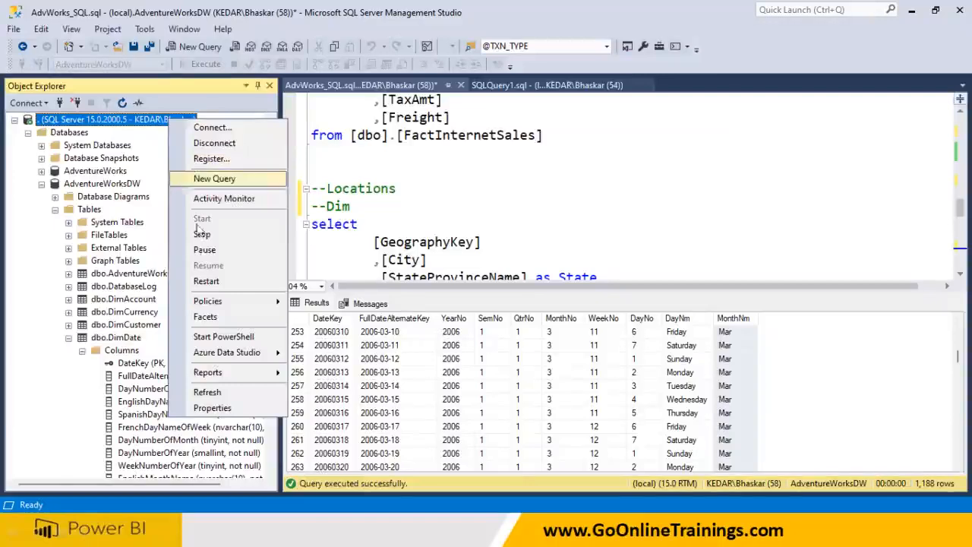
pyautogui.click(221, 408)
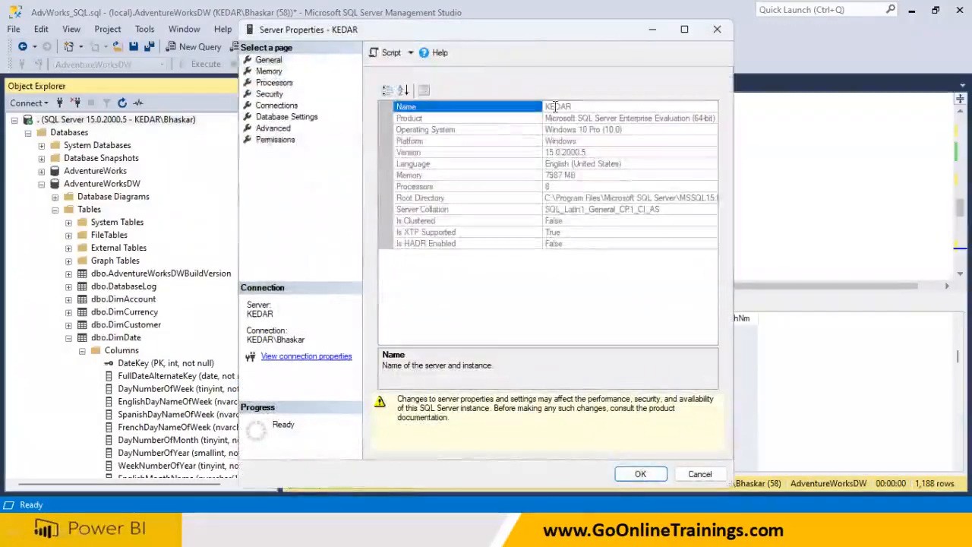
# Copy the server name from the general server properties and return to the AdvWorks_SQL.sql script
pyautogui.doubleClick(555, 106)
pyautogui.click(554, 117)
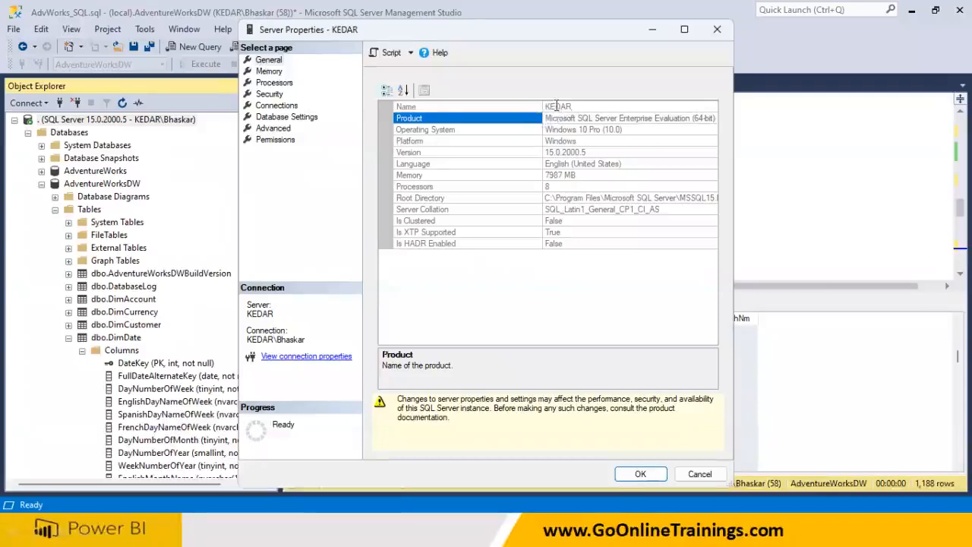
pyautogui.doubleClick(557, 107)
pyautogui.rightClick(558, 106)
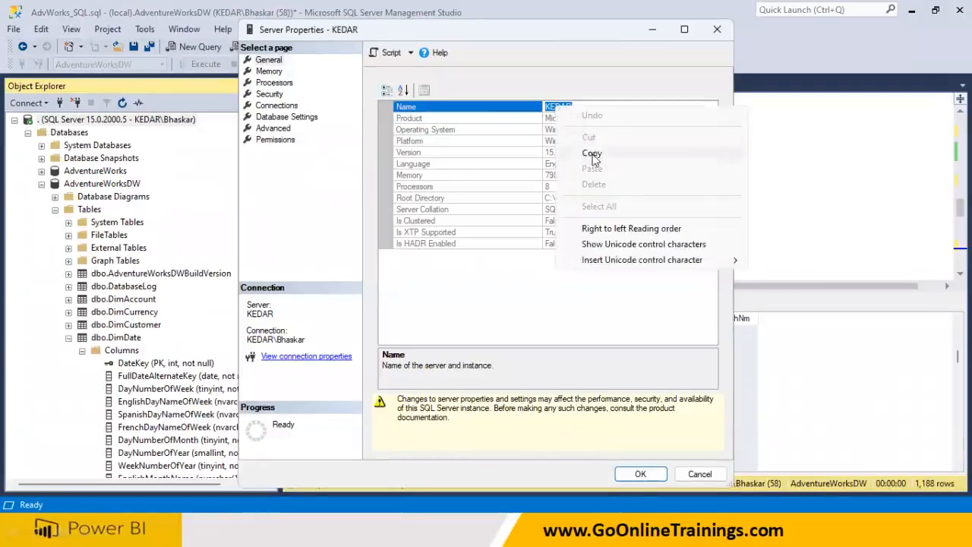
pyautogui.click(593, 154)
pyautogui.click(808, 177)
pyautogui.scroll(-3, 522, 201)
pyautogui.scroll(-8, 522, 199)
pyautogui.scroll(20, 517, 191)
pyautogui.click(331, 121)
pyautogui.press('Return')
pyautogui.press('Return')
pyautogui.write('select @@')
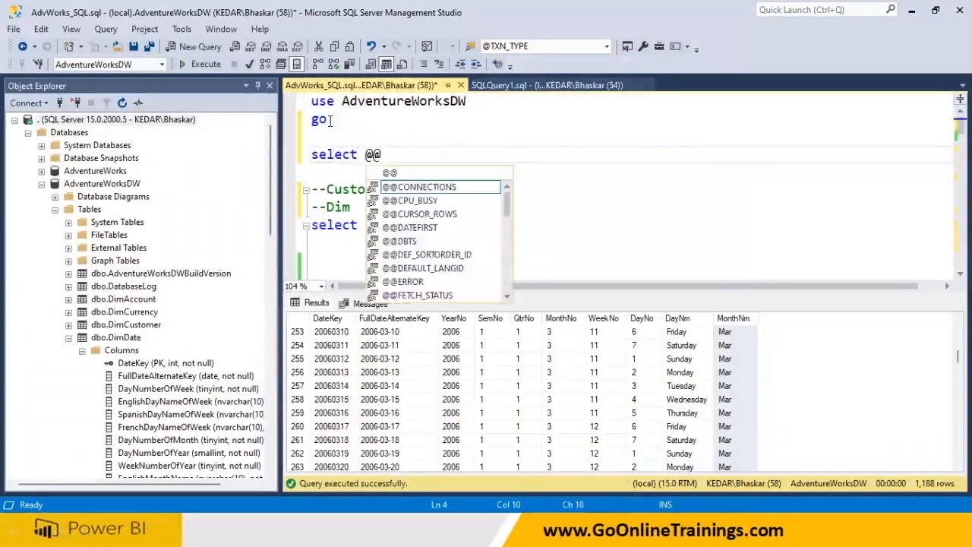
pyautogui.write('ser')
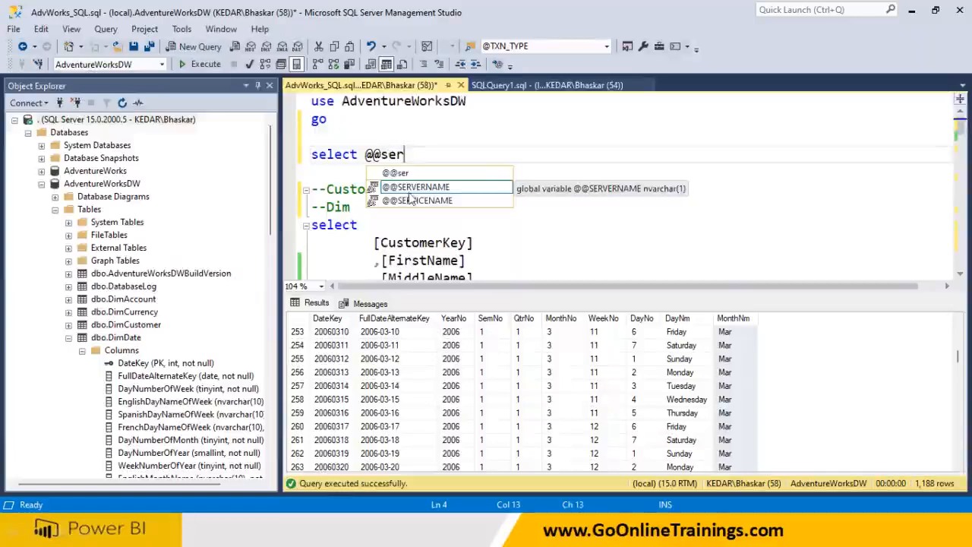
pyautogui.doubleClick(415, 190)
pyautogui.moveTo(459, 155); pyautogui.dragTo(311, 155)
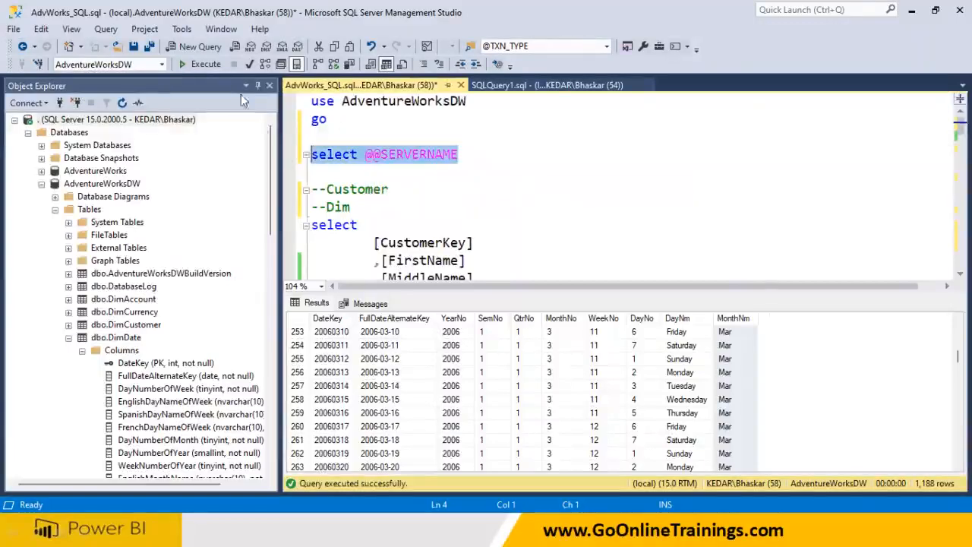
pyautogui.click(215, 67)
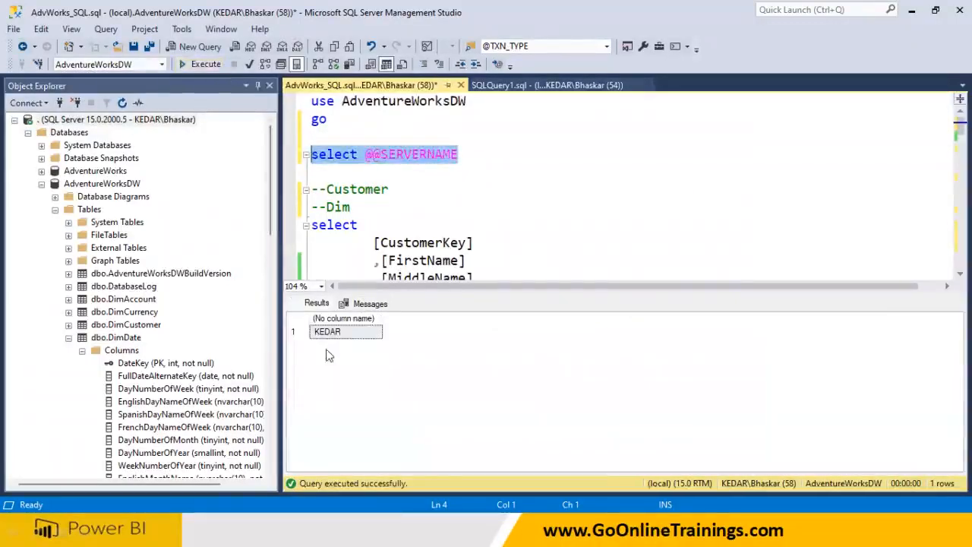
pyautogui.click(438, 189)
# Try executing the statement with a space between SERVER and NAME, and remove that space again
pyautogui.click(385, 154)
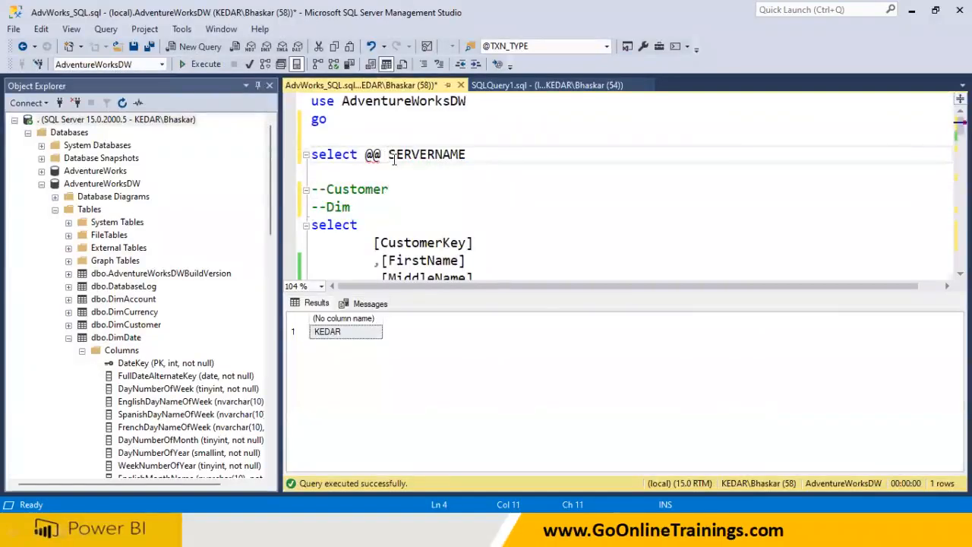
pyautogui.press('BackSpace')
pyautogui.click(428, 155)
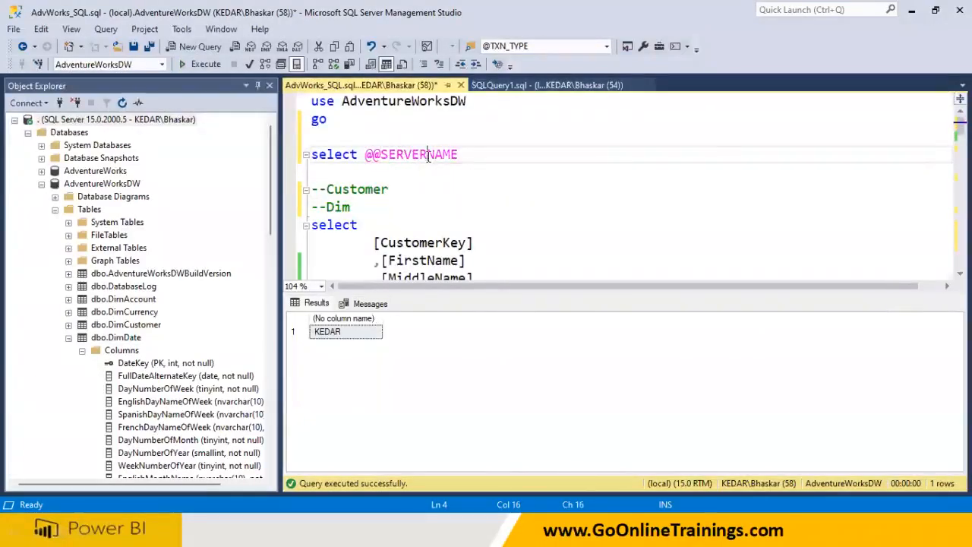
pyautogui.moveTo(466, 155); pyautogui.dragTo(308, 155)
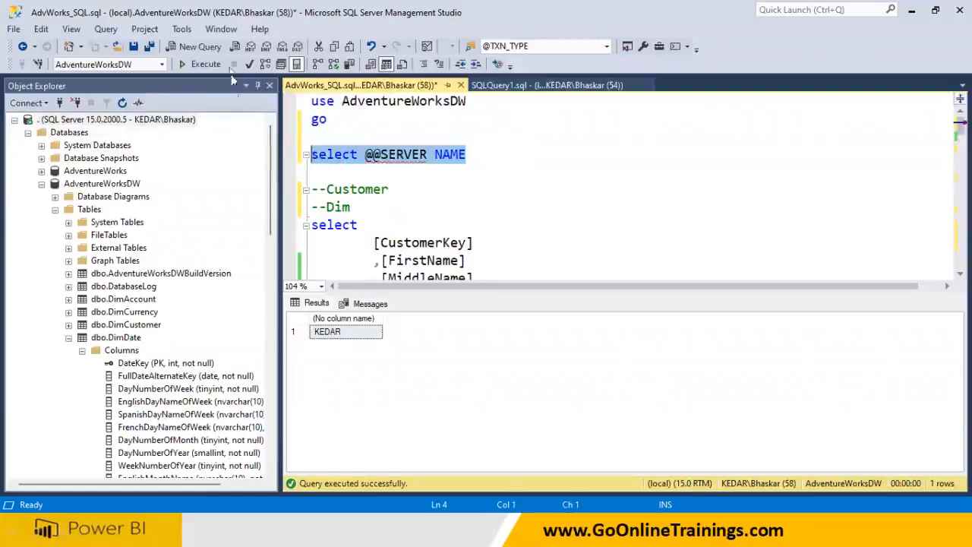
pyautogui.click(203, 64)
pyautogui.click(395, 170)
pyautogui.click(436, 155)
pyautogui.press('BackSpace')
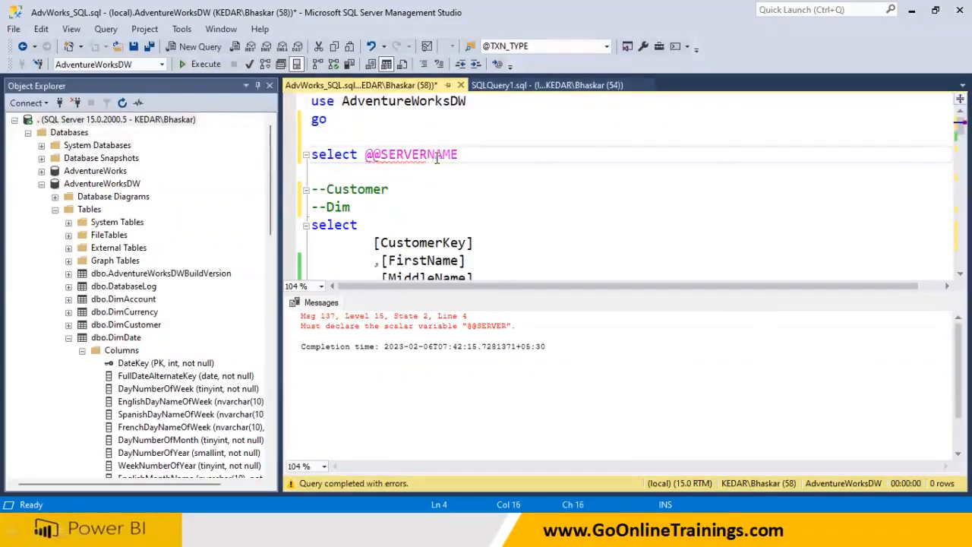
# Try executing the statement as select @@ SERVERNAME, and delete the space after the @@ signs
pyautogui.click(384, 156)
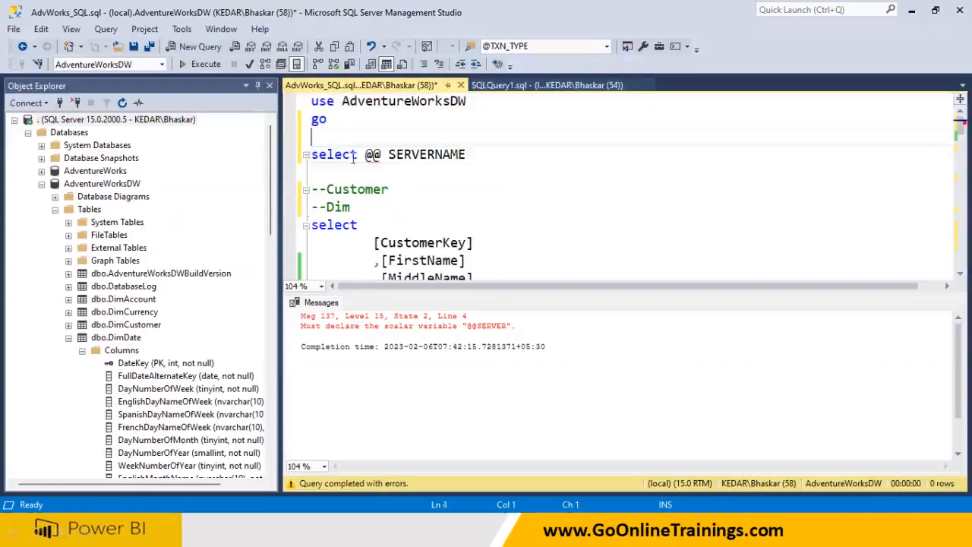
pyautogui.hotkey('shift', 'Up')
pyautogui.keyDown('shift'); pyautogui.click(485, 155); pyautogui.keyUp('shift')
pyautogui.click(202, 64)
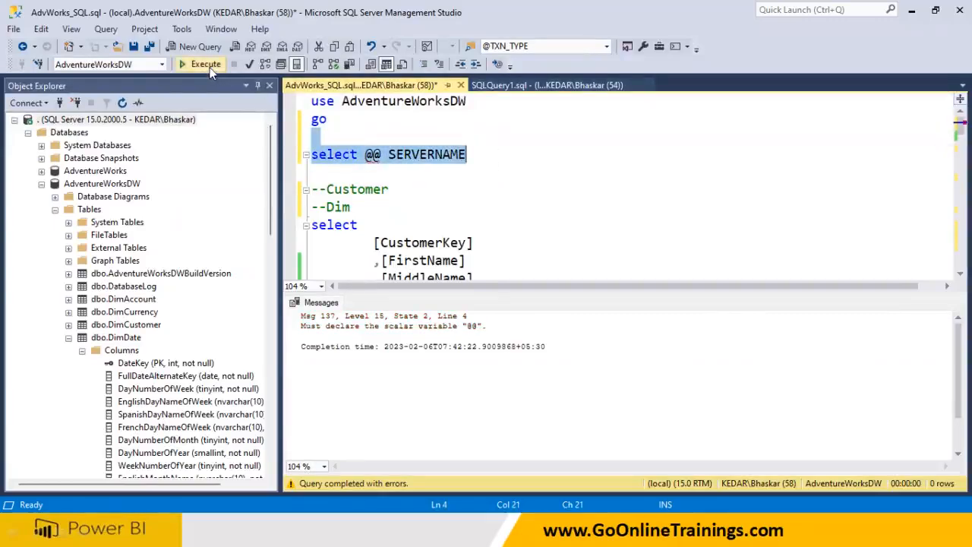
pyautogui.click(413, 187)
pyautogui.moveTo(365, 155); pyautogui.dragTo(390, 158)
pyautogui.click(391, 171)
pyautogui.click(389, 155)
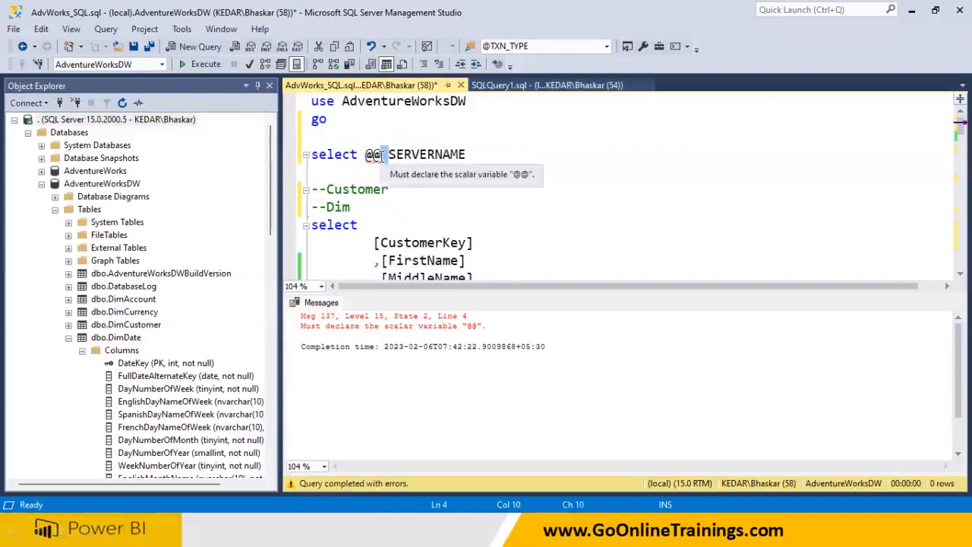
pyautogui.press('BackSpace')
pyautogui.moveTo(365, 155); pyautogui.dragTo(373, 156)
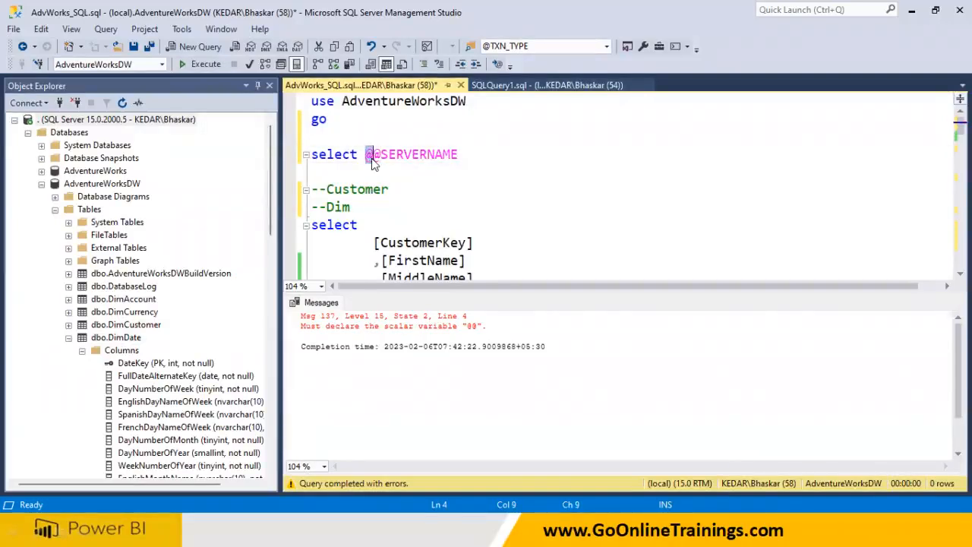
pyautogui.press('Delete')
pyautogui.click(283, 174)
pyautogui.hotkey('shift', 'Up')
pyautogui.click(212, 68)
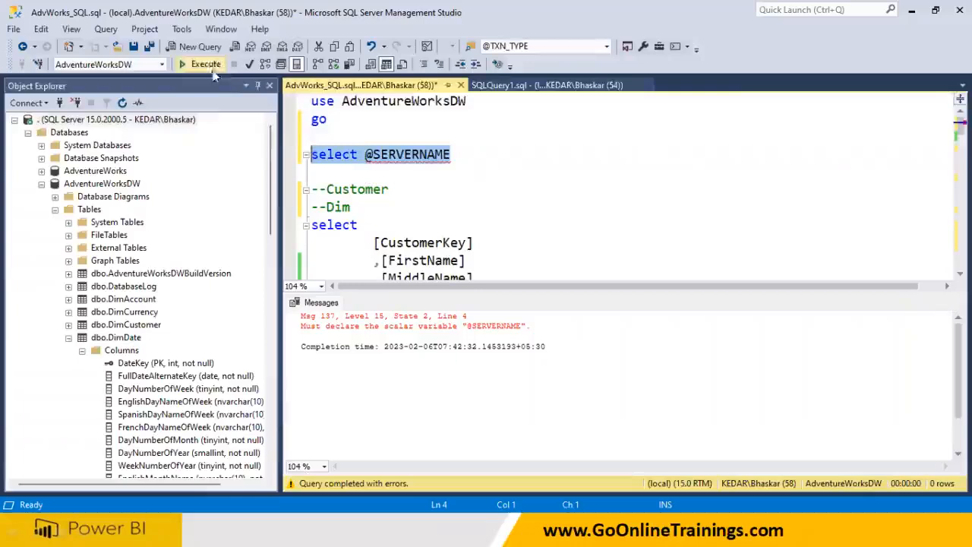
pyautogui.click(403, 178)
pyautogui.click(365, 156)
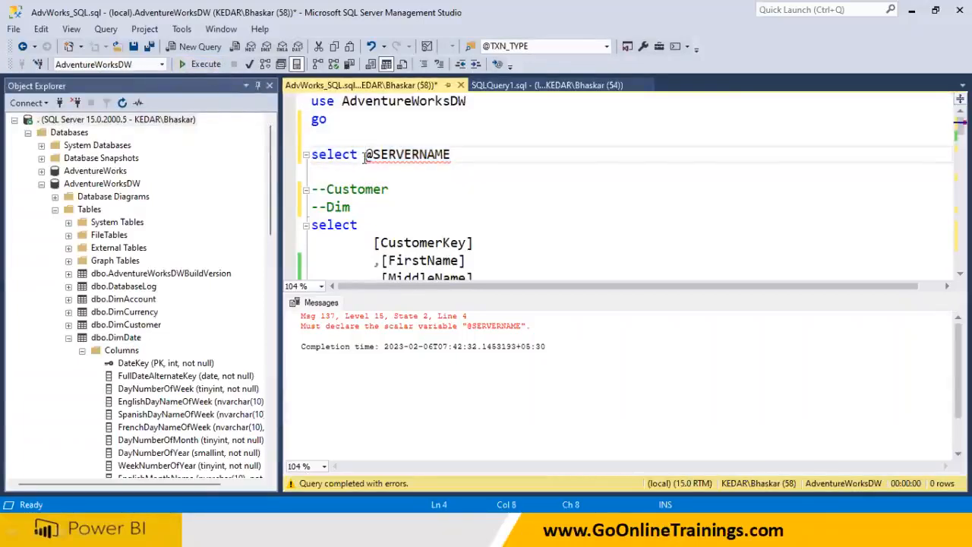
pyautogui.write('@')
pyautogui.click(461, 176)
pyautogui.moveTo(463, 155); pyautogui.dragTo(275, 150)
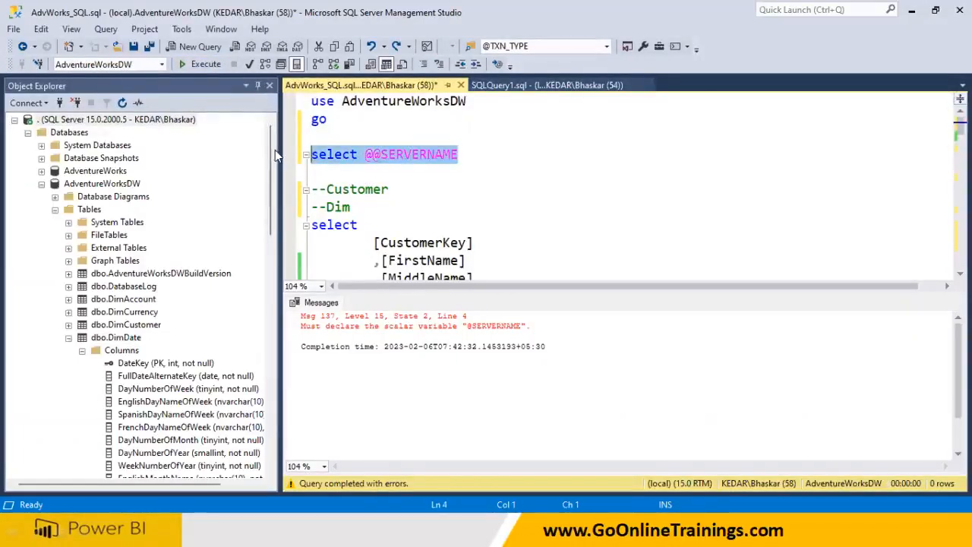
pyautogui.click(207, 65)
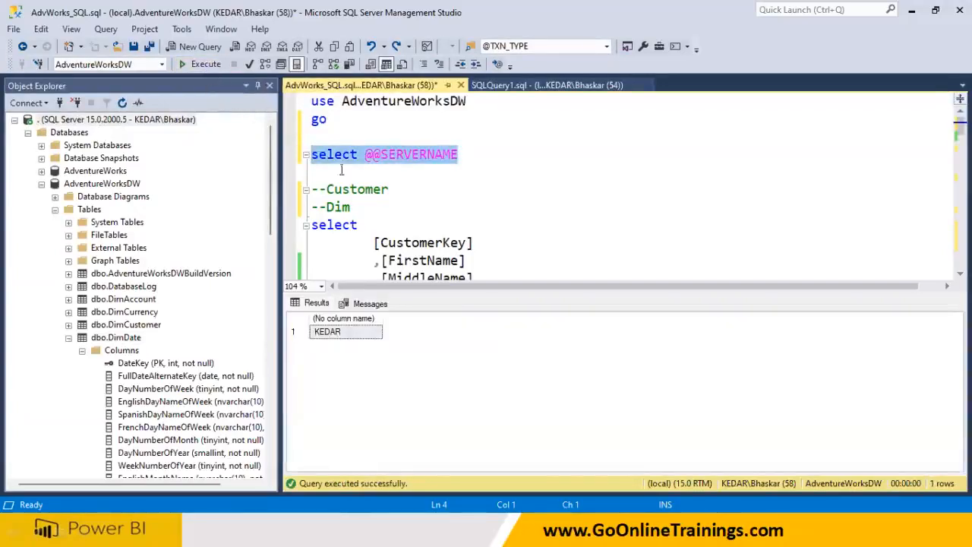
# Copy the server name from the query result and cancel the open Server Properties window
pyautogui.rightClick(345, 335)
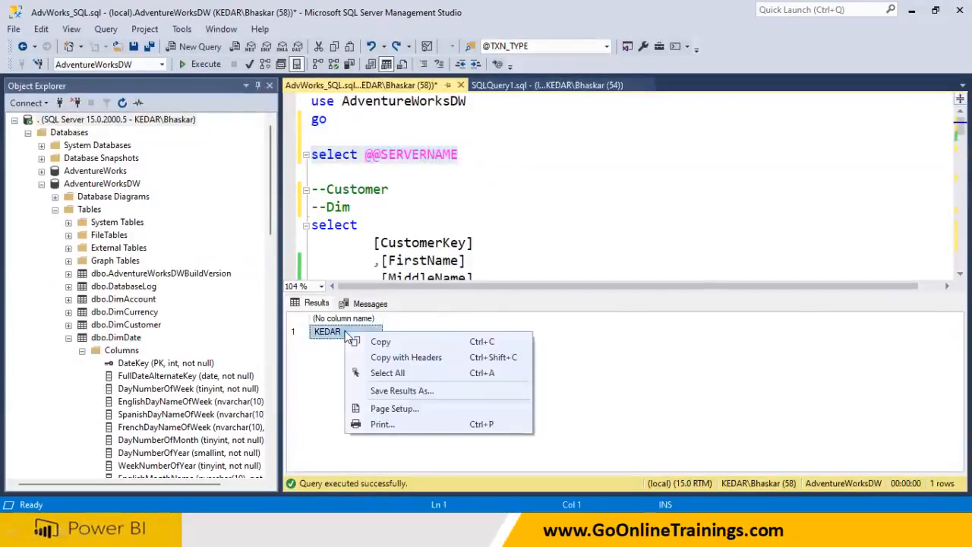
pyautogui.click(376, 342)
pyautogui.click(458, 531)
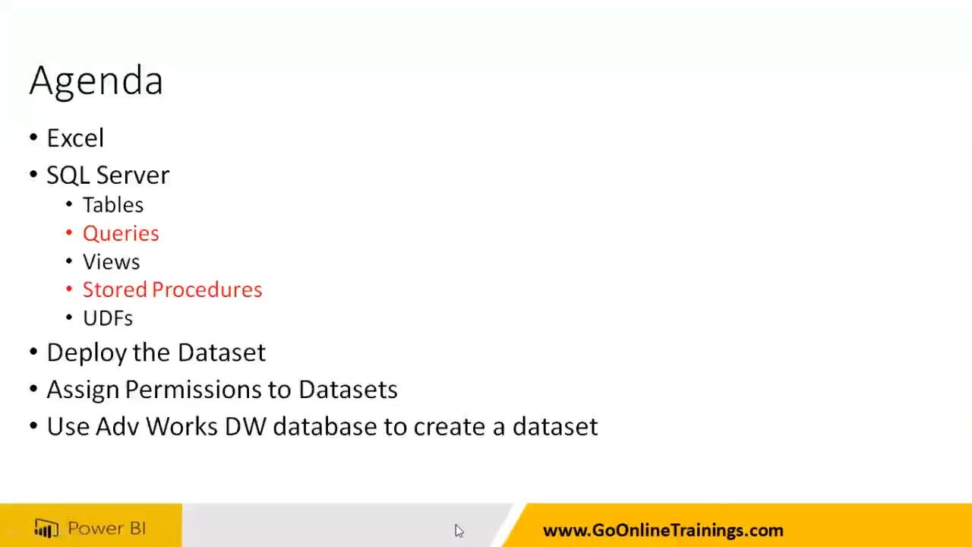
pyautogui.press('super')
pyautogui.moveTo(628, 530)
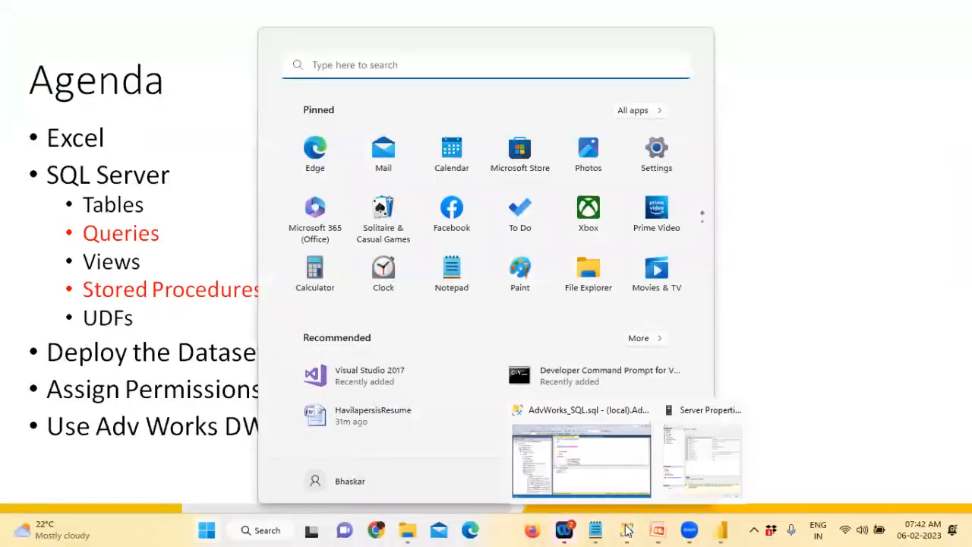
pyautogui.click(690, 467)
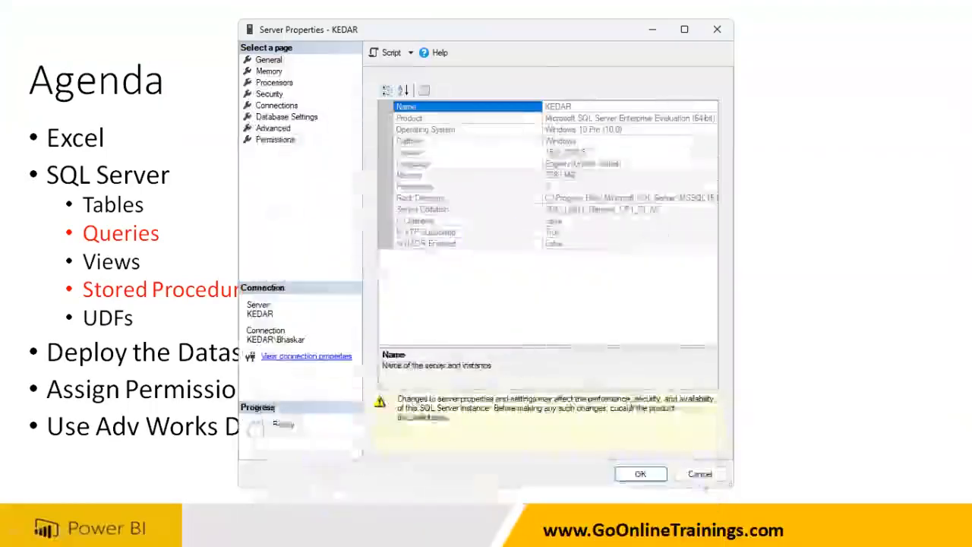
pyautogui.click(697, 470)
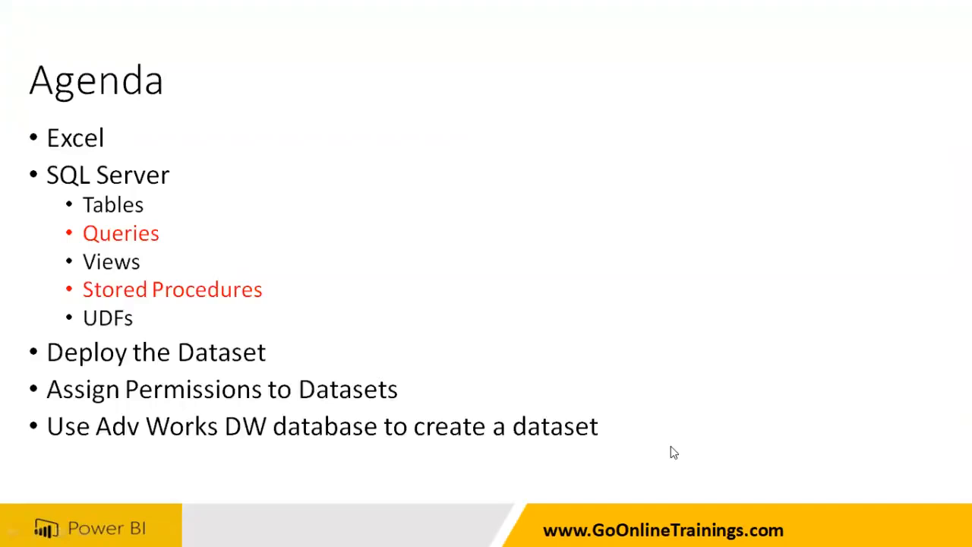
# Switch to Power Query Editor and set the server of the SQL Server database connection to KEDAR
pyautogui.press('super')
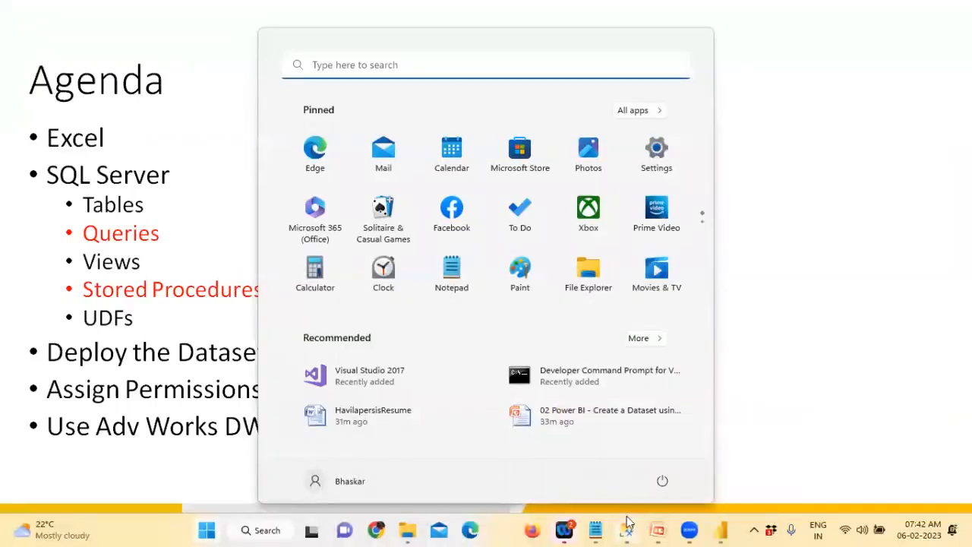
pyautogui.click(627, 525)
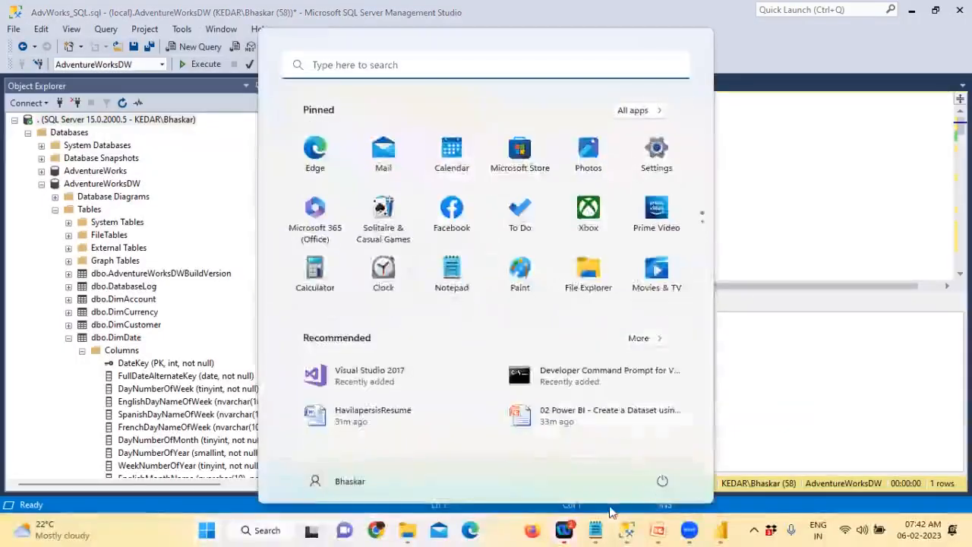
pyautogui.click(627, 524)
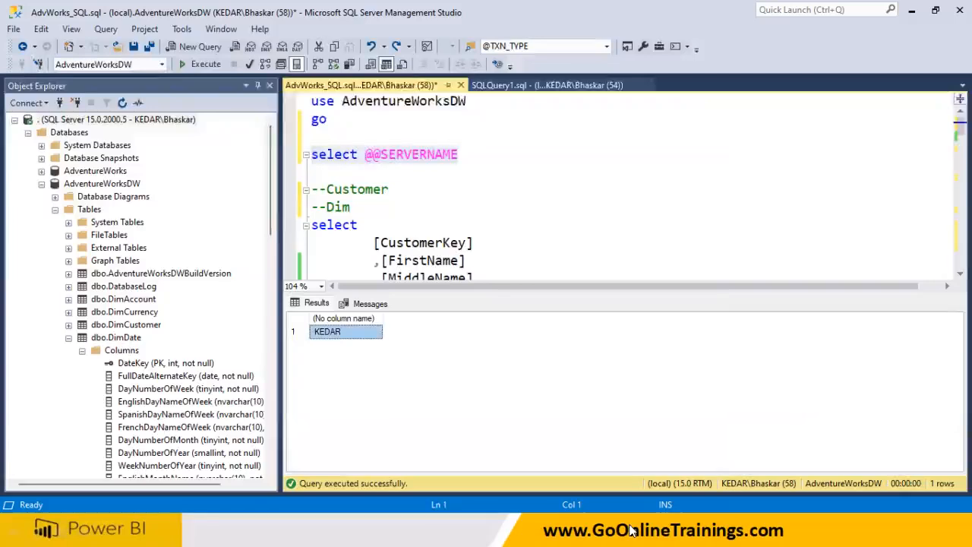
pyautogui.press('super')
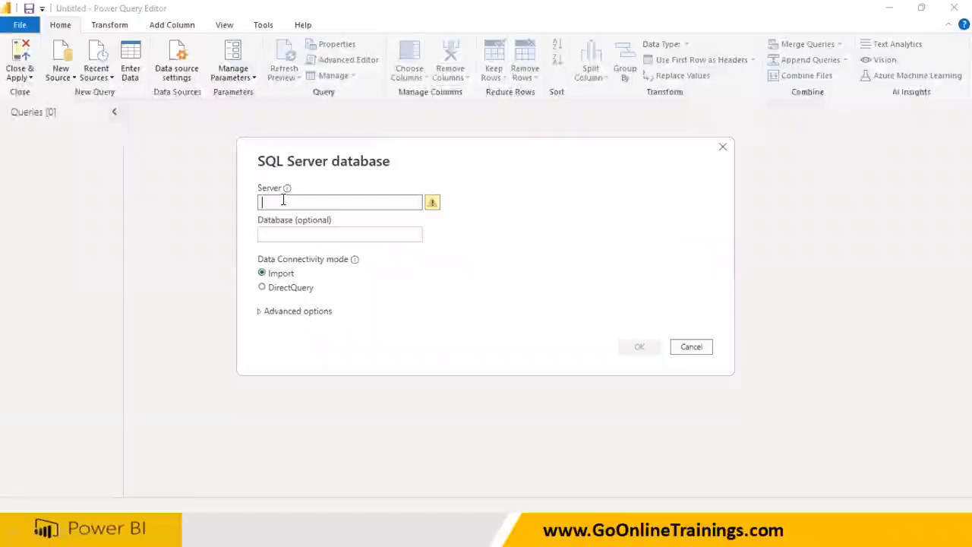
pyautogui.write('KEDAR')
pyautogui.click(310, 233)
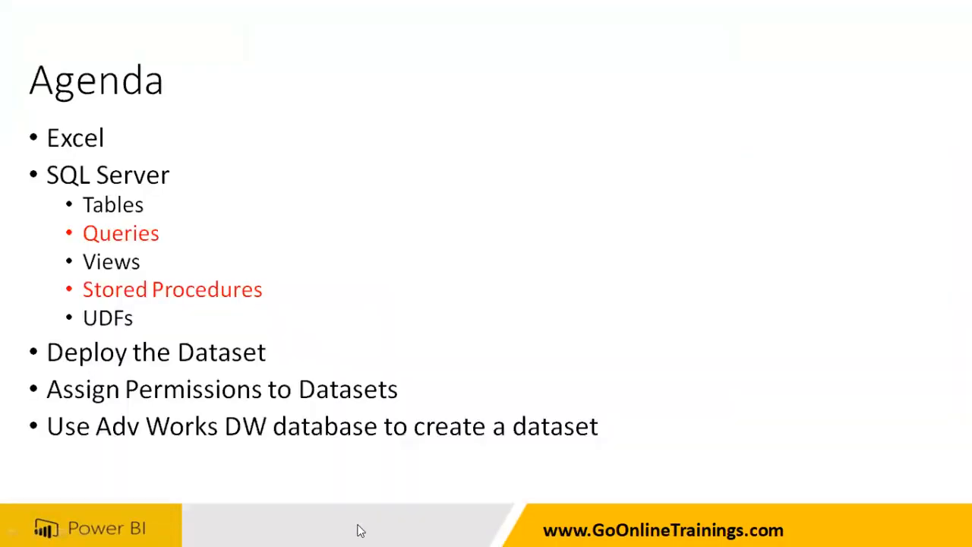
# Switch to SQL Server Management Studio, insert the AdventureWorksDW database name from Object Explorer on the line below go, and copy it
pyautogui.press('super')
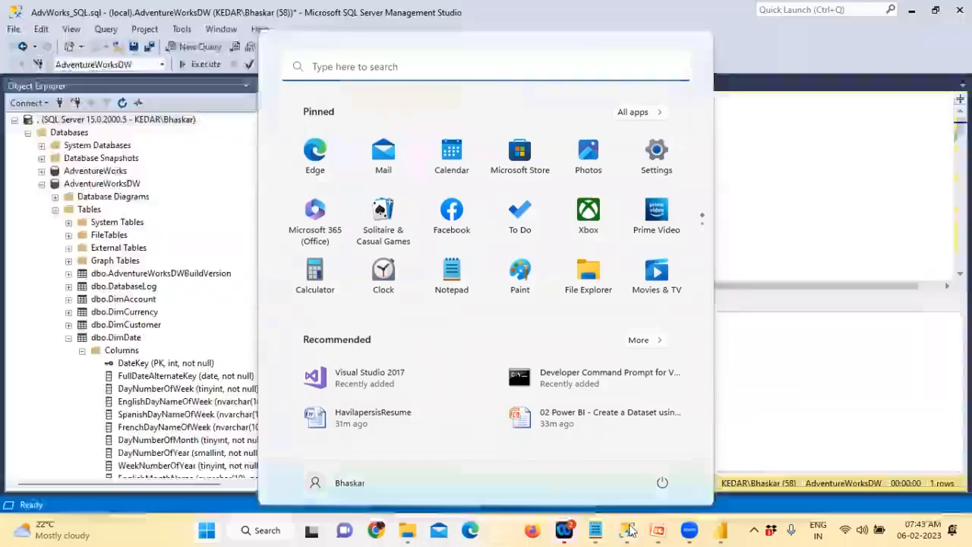
pyautogui.press('Escape')
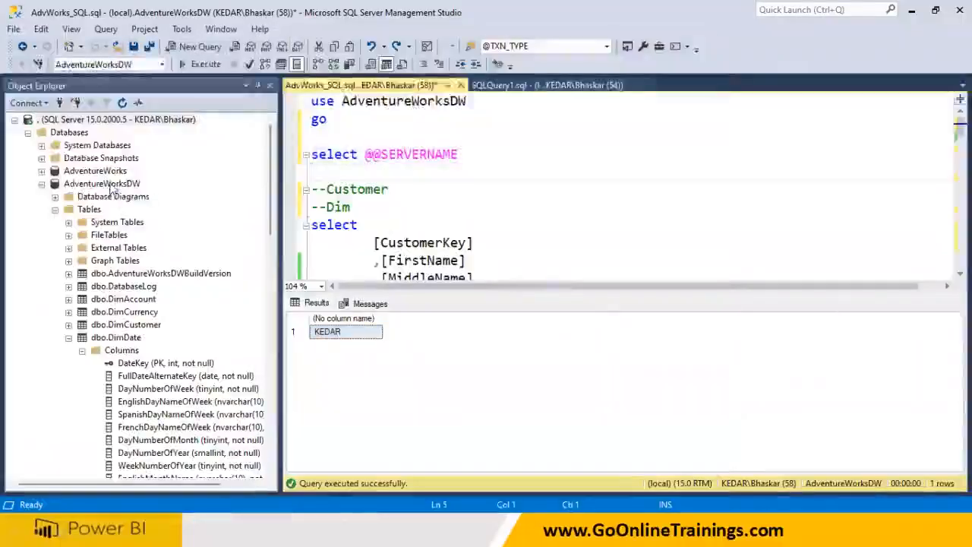
pyautogui.click(111, 186)
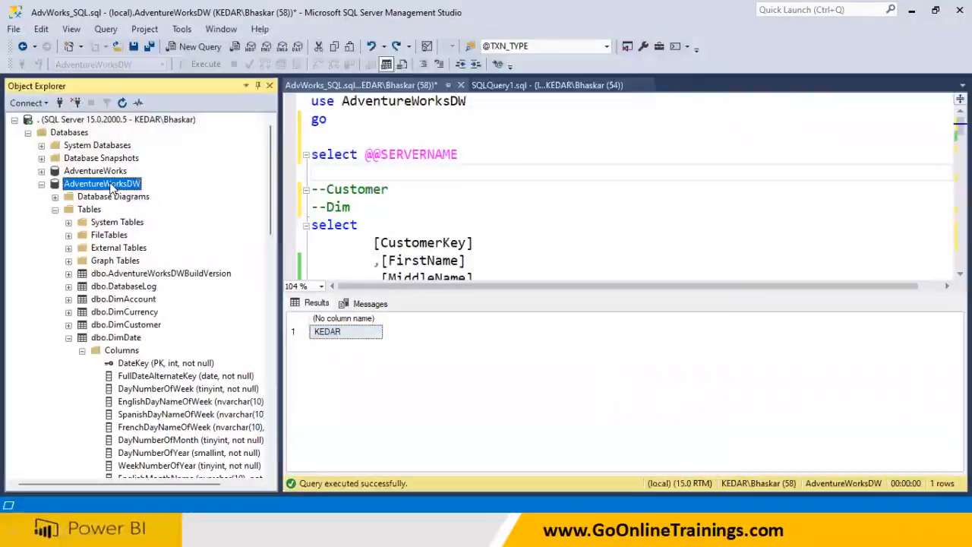
pyautogui.click(386, 184)
pyautogui.moveTo(109, 187); pyautogui.dragTo(319, 138)
pyautogui.rightClick(320, 141)
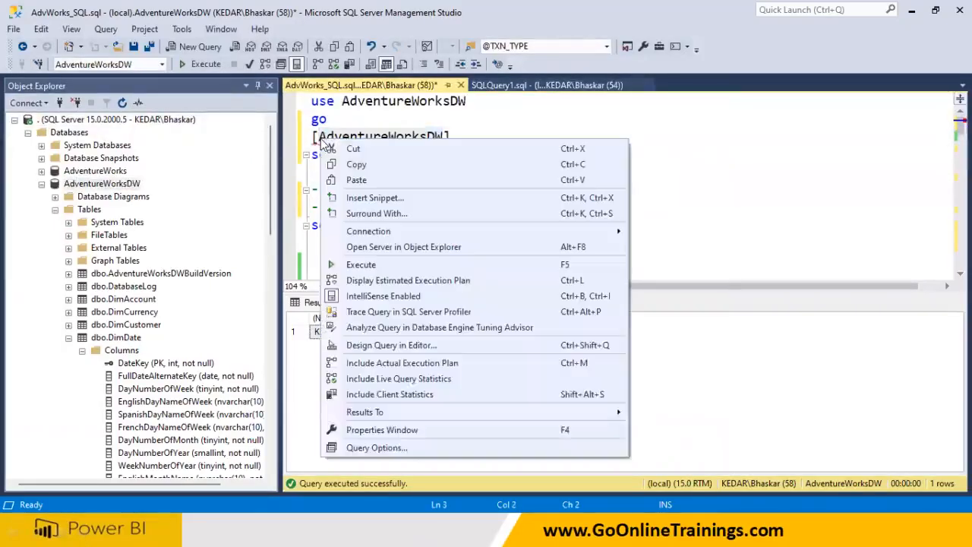
pyautogui.click(355, 164)
# Remove the square brackets around the inserted AdventureWorksDW name and separate it from the surrounding lines with blank lines
pyautogui.click(452, 139)
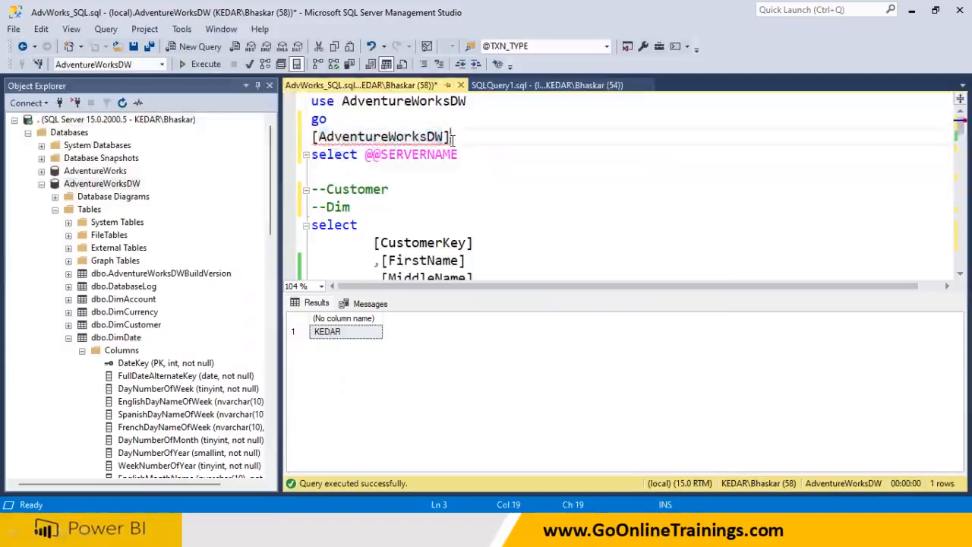
pyautogui.press('BackSpace')
pyautogui.click(319, 138)
pyautogui.press('BackSpace')
pyautogui.press('Return')
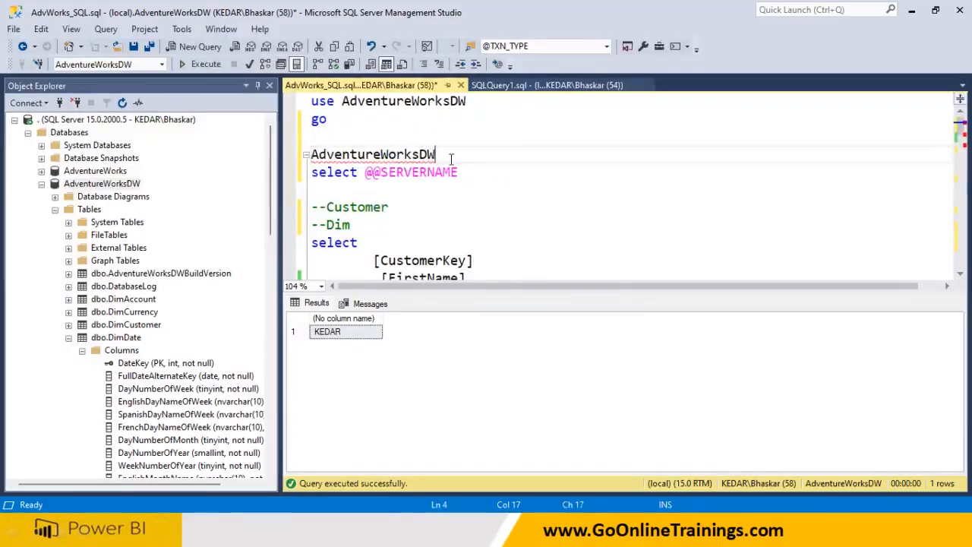
pyautogui.press('Return')
# Copy the name AdventureWorksDW and, in Power Query Editor, paste it as the database of the SQL Server connection
pyautogui.moveTo(451, 158); pyautogui.dragTo(310, 155)
pyautogui.rightClick(394, 158)
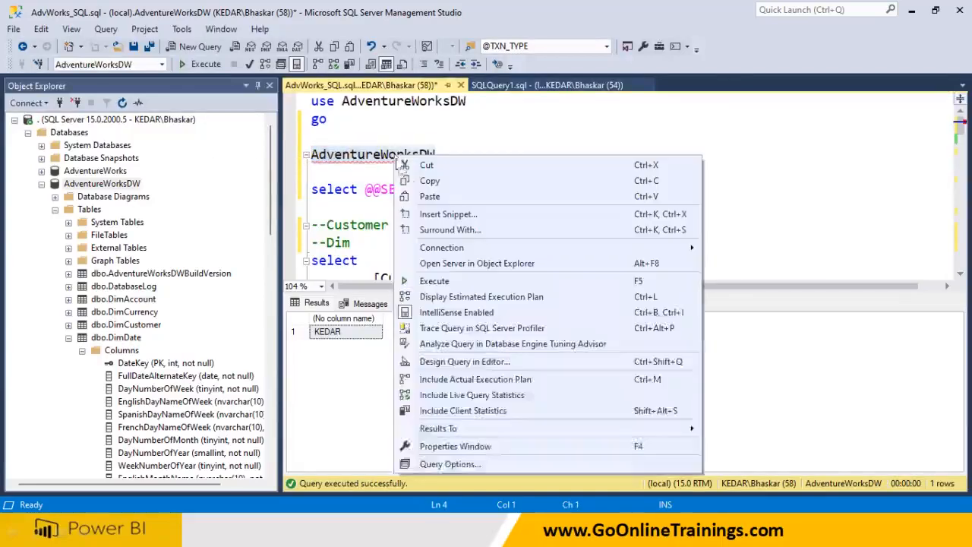
pyautogui.click(422, 183)
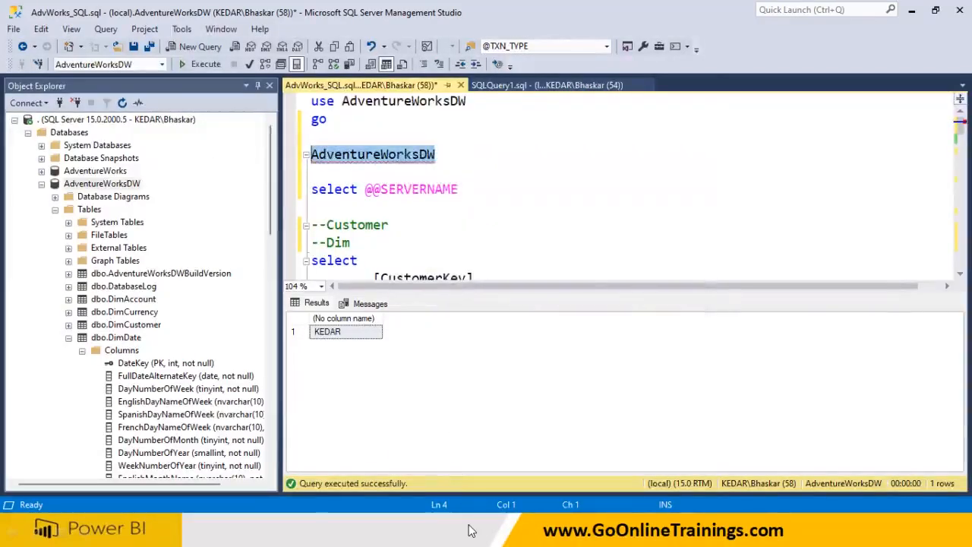
pyautogui.press('super')
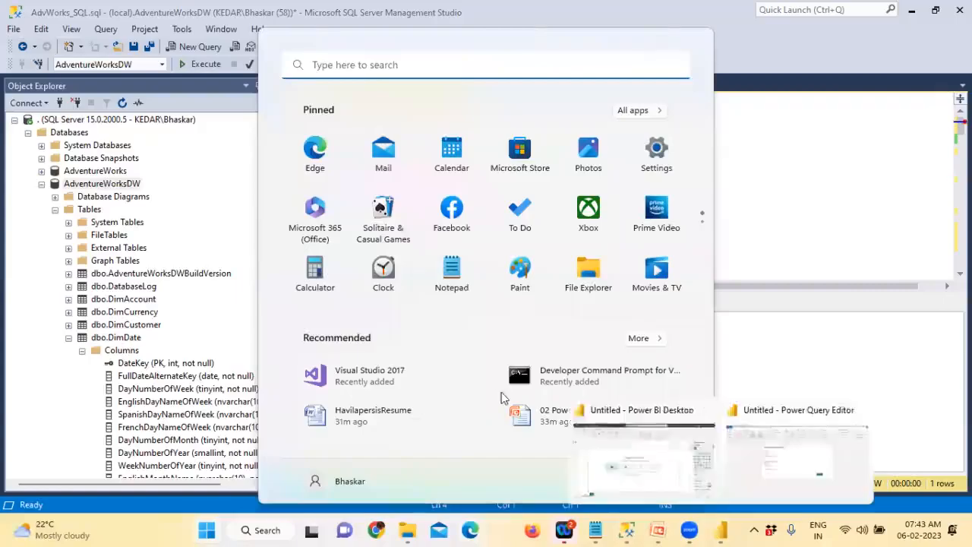
pyautogui.click(783, 464)
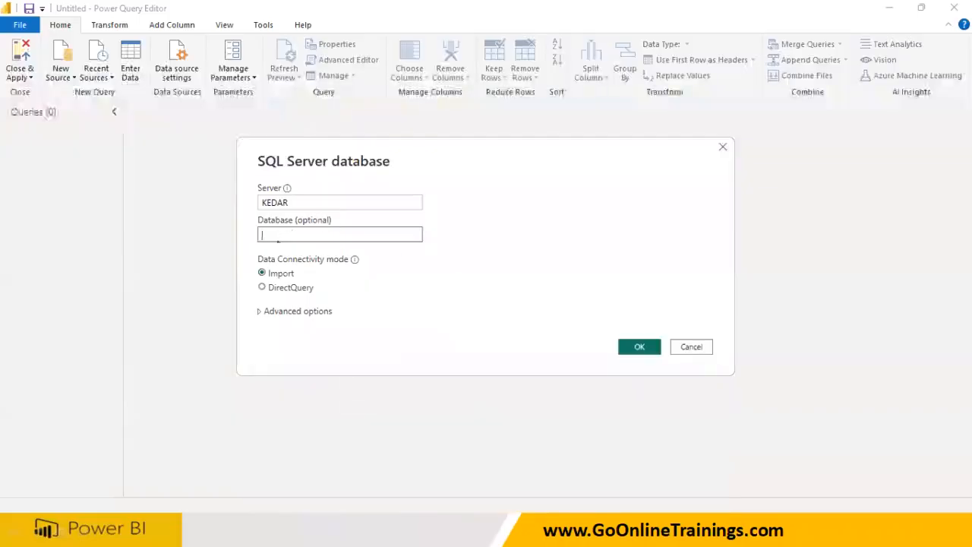
pyautogui.hotkey('ctrl', 'v')
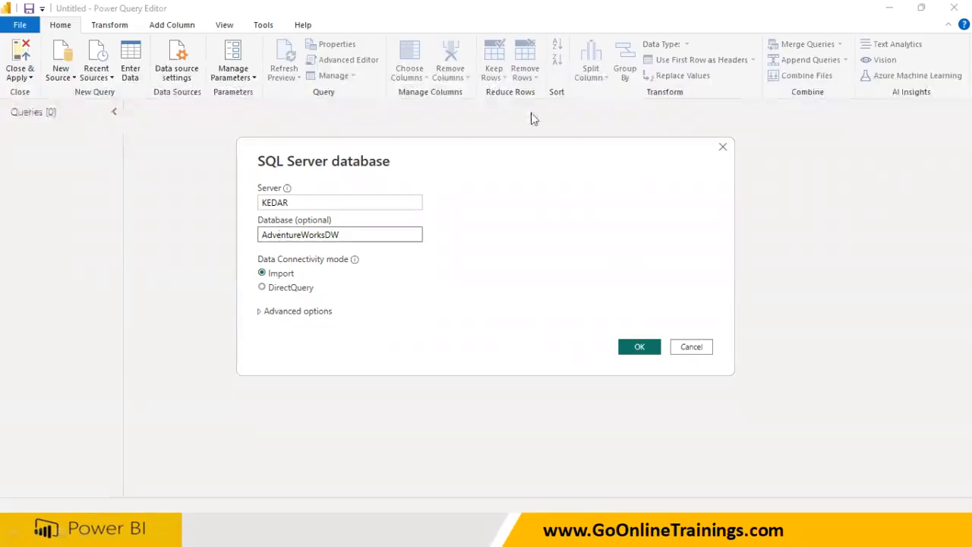
pyautogui.moveTo(242, 275)
pyautogui.mouseDown()
pyautogui.moveTo(293, 275)
pyautogui.moveTo(298, 264)
pyautogui.moveTo(250, 259)
pyautogui.moveTo(237, 272)
pyautogui.moveTo(279, 297)
pyautogui.moveTo(338, 287)
pyautogui.moveTo(255, 281)
pyautogui.moveTo(237, 296)
pyautogui.moveTo(262, 290)
pyautogui.mouseUp()
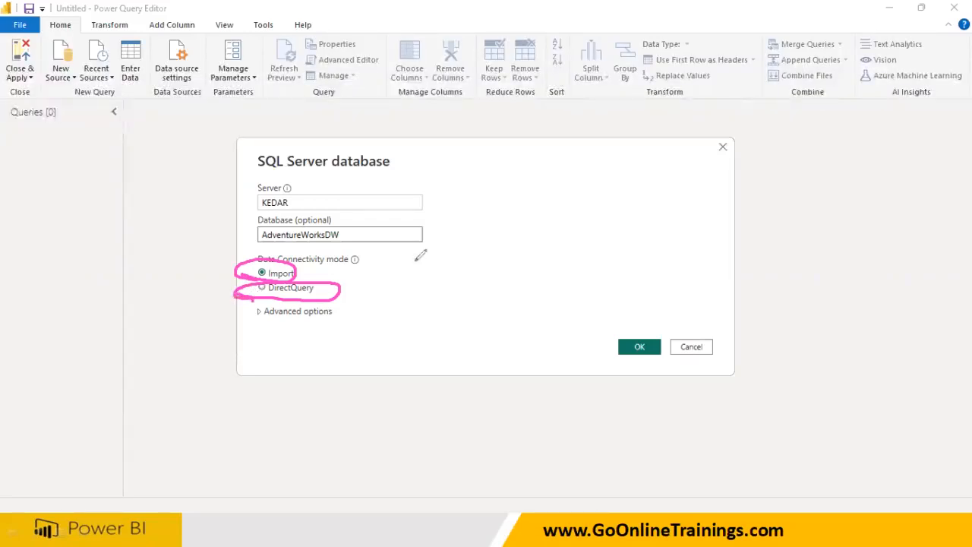
pyautogui.moveTo(410, 231)
pyautogui.mouseDown()
pyautogui.moveTo(475, 200)
pyautogui.moveTo(409, 223)
pyautogui.moveTo(419, 313)
pyautogui.moveTo(439, 316)
pyautogui.moveTo(506, 257)
pyautogui.moveTo(502, 220)
pyautogui.mouseUp()
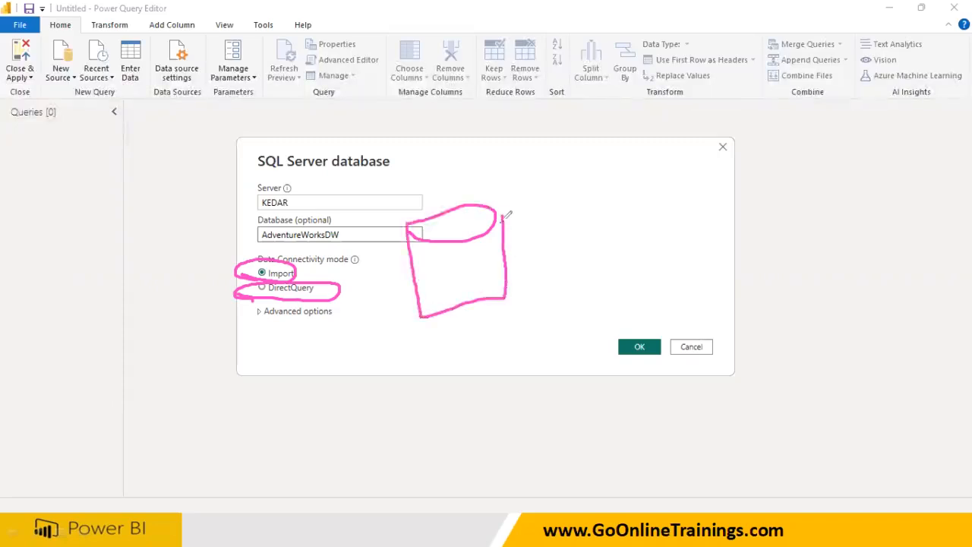
pyautogui.moveTo(443, 265)
pyautogui.mouseDown()
pyautogui.moveTo(456, 269)
pyautogui.moveTo(451, 256)
pyautogui.moveTo(469, 237)
pyautogui.moveTo(479, 262)
pyautogui.moveTo(504, 253)
pyautogui.moveTo(515, 262)
pyautogui.mouseUp()
pyautogui.moveTo(483, 291)
pyautogui.mouseDown()
pyautogui.moveTo(468, 357)
pyautogui.moveTo(493, 340)
pyautogui.moveTo(528, 340)
pyautogui.mouseUp()
pyautogui.moveTo(522, 340)
pyautogui.mouseDown()
pyautogui.moveTo(522, 355)
pyautogui.moveTo(560, 343)
pyautogui.moveTo(541, 357)
pyautogui.mouseUp()
pyautogui.moveTo(547, 260)
pyautogui.mouseDown()
pyautogui.moveTo(631, 242)
pyautogui.moveTo(641, 260)
pyautogui.mouseUp()
pyautogui.moveTo(690, 194)
pyautogui.mouseDown()
pyautogui.moveTo(706, 262)
pyautogui.moveTo(841, 219)
pyautogui.moveTo(832, 178)
pyautogui.moveTo(688, 195)
pyautogui.mouseUp()
pyautogui.moveTo(729, 208)
pyautogui.mouseDown()
pyautogui.moveTo(730, 243)
pyautogui.moveTo(755, 214)
pyautogui.moveTo(731, 227)
pyautogui.mouseUp()
pyautogui.moveTo(750, 208)
pyautogui.mouseDown()
pyautogui.moveTo(751, 236)
pyautogui.moveTo(769, 215)
pyautogui.moveTo(750, 242)
pyautogui.mouseUp()
pyautogui.moveTo(773, 200); pyautogui.dragTo(778, 240)
pyautogui.moveTo(485, 380)
pyautogui.mouseDown()
pyautogui.moveTo(545, 368)
pyautogui.moveTo(491, 382)
pyautogui.moveTo(536, 376)
pyautogui.mouseUp()
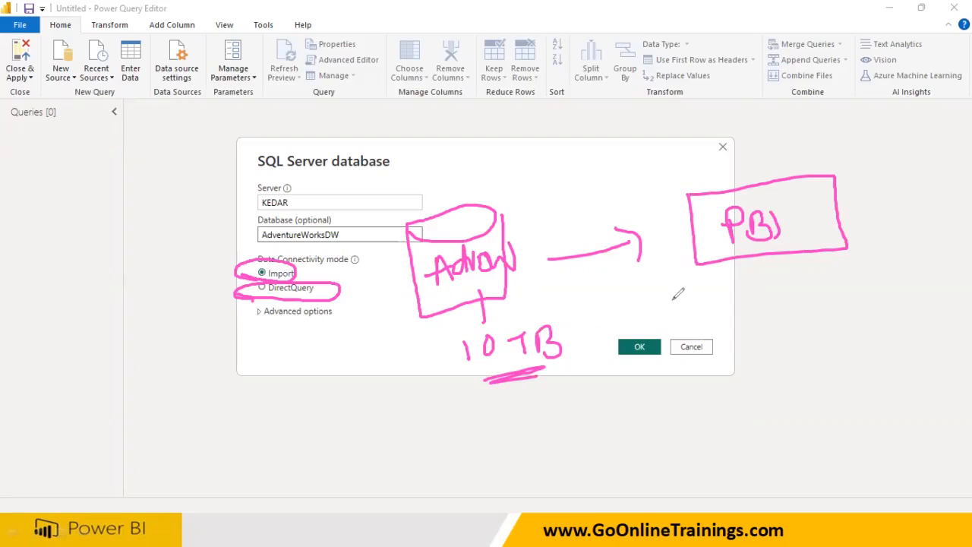
pyautogui.moveTo(809, 237)
pyautogui.mouseDown()
pyautogui.moveTo(815, 288)
pyautogui.moveTo(804, 331)
pyautogui.moveTo(828, 331)
pyautogui.moveTo(859, 310)
pyautogui.moveTo(888, 317)
pyautogui.moveTo(900, 298)
pyautogui.moveTo(901, 329)
pyautogui.mouseUp()
pyautogui.moveTo(910, 288)
pyautogui.mouseDown()
pyautogui.moveTo(779, 287)
pyautogui.moveTo(854, 360)
pyautogui.moveTo(908, 313)
pyautogui.moveTo(908, 284)
pyautogui.mouseUp()
pyautogui.moveTo(835, 372)
pyautogui.mouseDown()
pyautogui.moveTo(836, 414)
pyautogui.moveTo(840, 392)
pyautogui.moveTo(855, 412)
pyautogui.mouseUp()
pyautogui.moveTo(857, 412)
pyautogui.mouseDown()
pyautogui.moveTo(886, 411)
pyautogui.moveTo(873, 398)
pyautogui.mouseUp()
pyautogui.moveTo(894, 393); pyautogui.dragTo(920, 366)
pyautogui.moveTo(801, 202); pyautogui.dragTo(835, 135)
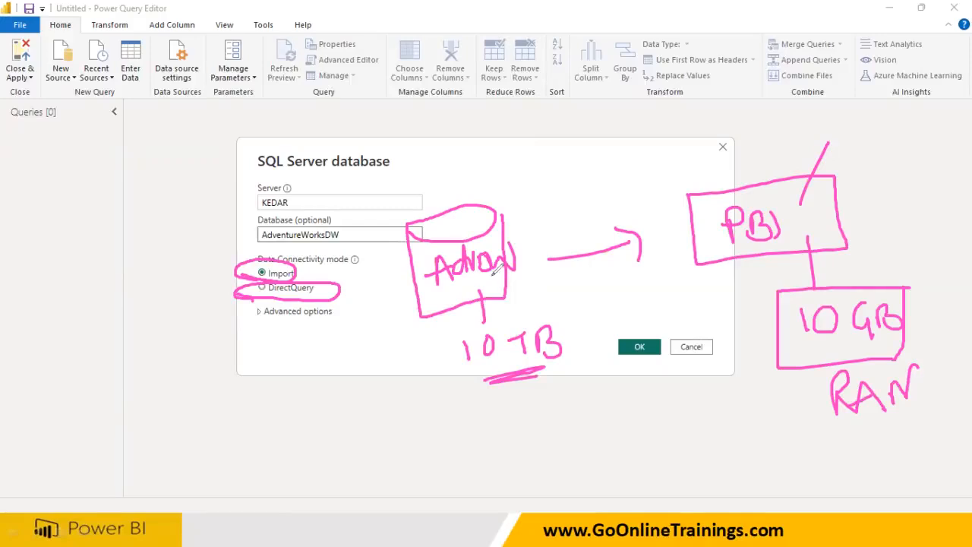
pyautogui.moveTo(472, 215); pyautogui.dragTo(503, 160)
pyautogui.moveTo(532, 126); pyautogui.dragTo(566, 152)
pyautogui.moveTo(560, 113); pyautogui.dragTo(567, 145)
pyautogui.moveTo(550, 180)
pyautogui.mouseDown()
pyautogui.moveTo(525, 206)
pyautogui.moveTo(556, 199)
pyautogui.moveTo(557, 216)
pyautogui.mouseUp()
pyautogui.moveTo(558, 182)
pyautogui.mouseDown()
pyautogui.moveTo(578, 190)
pyautogui.moveTo(526, 243)
pyautogui.mouseUp()
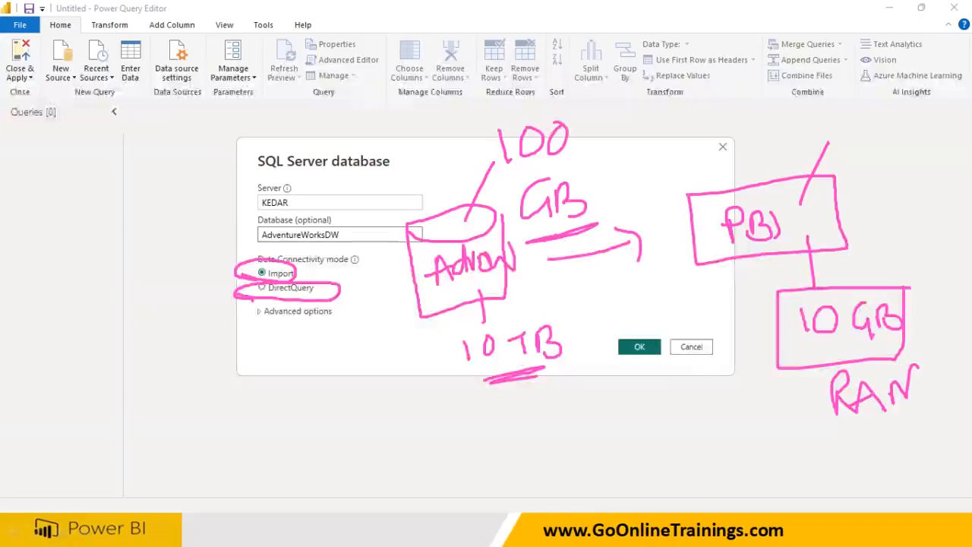
pyautogui.moveTo(784, 371); pyautogui.dragTo(787, 372)
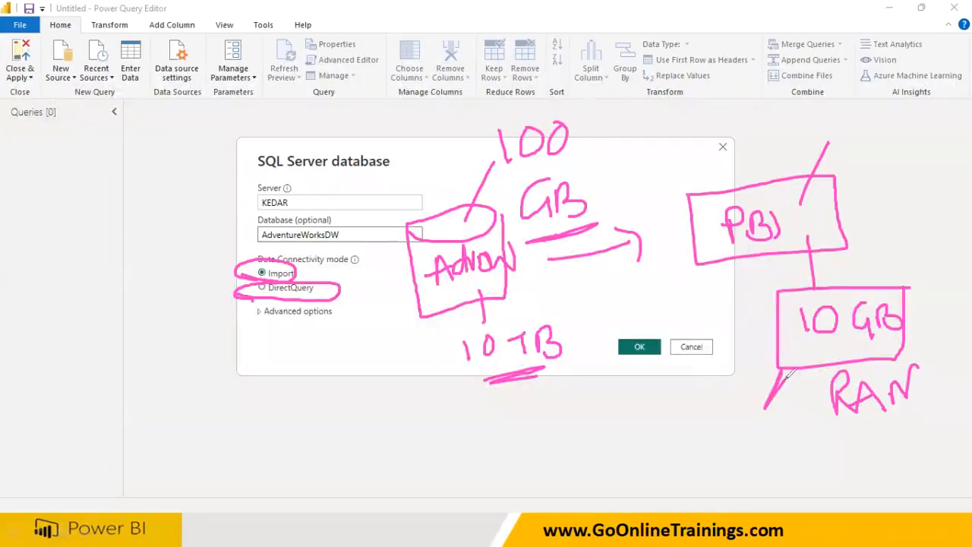
pyautogui.moveTo(544, 314)
pyautogui.mouseDown()
pyautogui.moveTo(439, 313)
pyautogui.moveTo(529, 388)
pyautogui.moveTo(572, 389)
pyautogui.mouseUp()
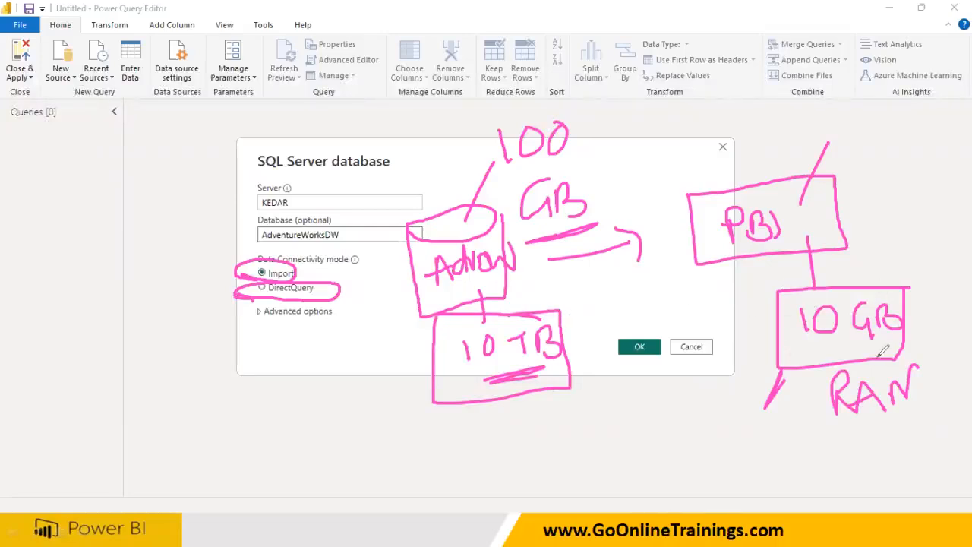
pyautogui.moveTo(738, 320); pyautogui.dragTo(781, 335)
pyautogui.moveTo(769, 302); pyautogui.dragTo(757, 348)
pyautogui.moveTo(587, 118)
pyautogui.mouseDown()
pyautogui.moveTo(479, 149)
pyautogui.moveTo(513, 228)
pyautogui.moveTo(617, 225)
pyautogui.moveTo(613, 149)
pyautogui.moveTo(577, 115)
pyautogui.mouseUp()
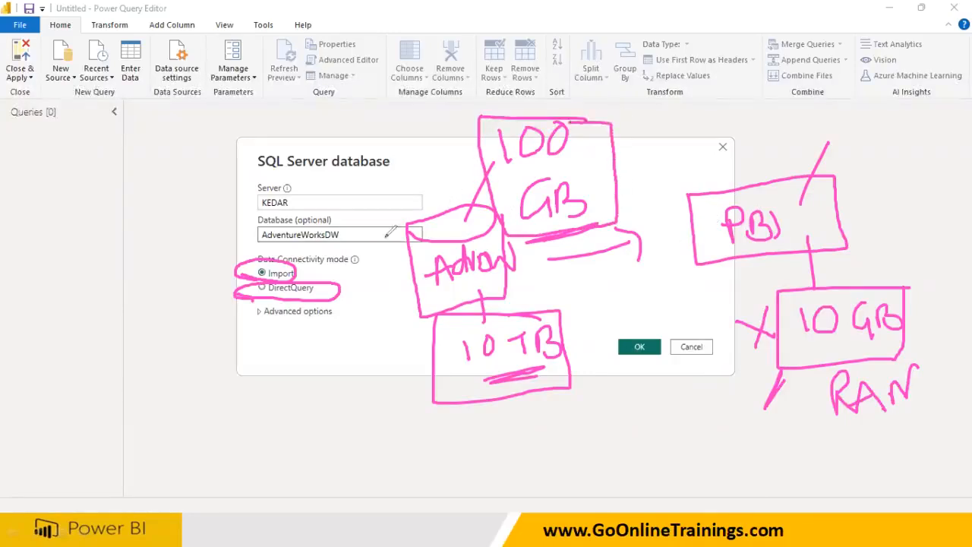
pyautogui.moveTo(305, 264)
pyautogui.mouseDown()
pyautogui.moveTo(309, 272)
pyautogui.moveTo(352, 231)
pyautogui.mouseUp()
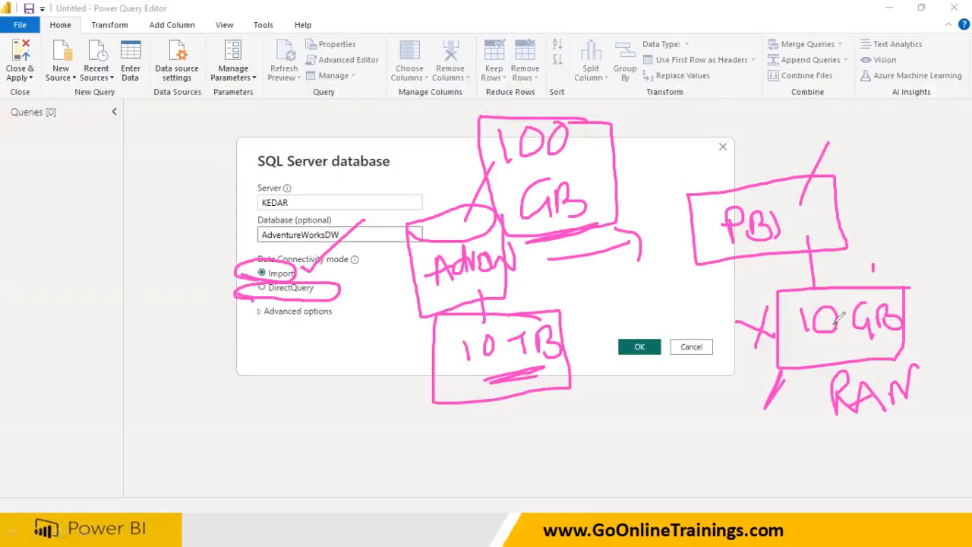
pyautogui.moveTo(814, 350); pyautogui.dragTo(848, 339)
pyautogui.moveTo(449, 290); pyautogui.dragTo(483, 290)
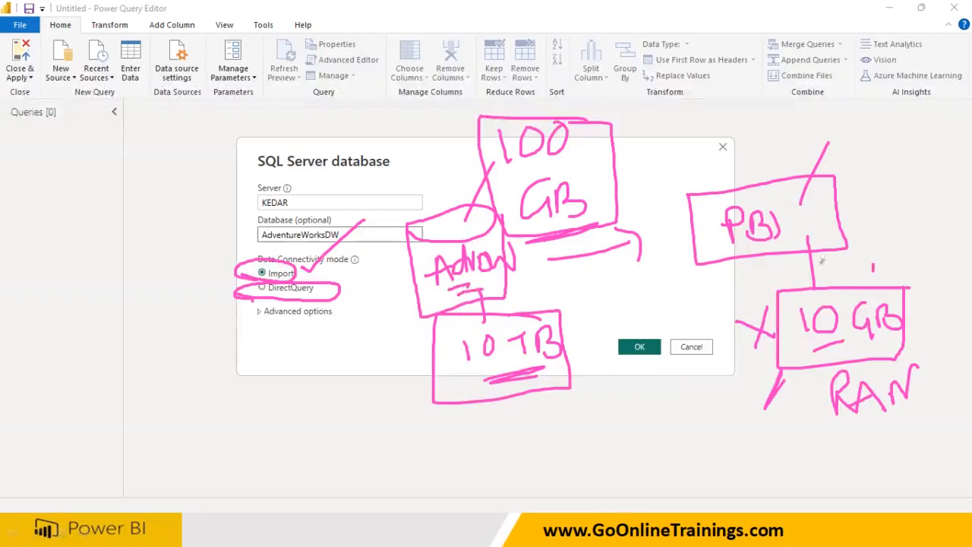
pyautogui.moveTo(814, 297); pyautogui.dragTo(852, 301)
pyautogui.moveTo(842, 325)
pyautogui.mouseDown()
pyautogui.moveTo(856, 321)
pyautogui.moveTo(858, 348)
pyautogui.mouseUp()
pyautogui.moveTo(865, 356); pyautogui.dragTo(879, 355)
pyautogui.moveTo(851, 431); pyautogui.dragTo(951, 418)
pyautogui.moveTo(921, 365); pyautogui.dragTo(933, 406)
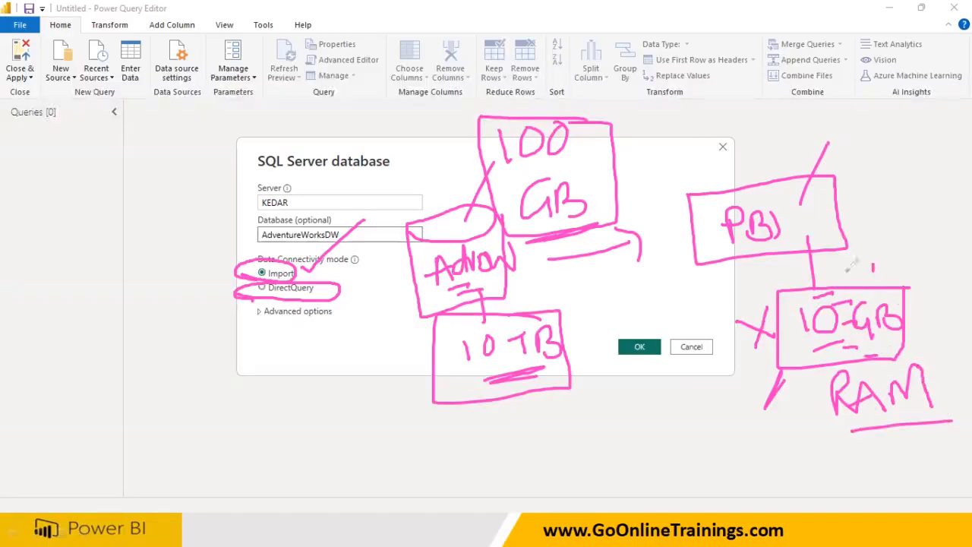
pyautogui.moveTo(826, 209); pyautogui.dragTo(883, 200)
pyautogui.moveTo(875, 191)
pyautogui.mouseDown()
pyautogui.moveTo(903, 214)
pyautogui.moveTo(944, 177)
pyautogui.moveTo(901, 176)
pyautogui.mouseUp()
pyautogui.moveTo(918, 223)
pyautogui.mouseDown()
pyautogui.moveTo(925, 189)
pyautogui.moveTo(919, 245)
pyautogui.moveTo(934, 248)
pyautogui.moveTo(917, 275)
pyautogui.moveTo(924, 283)
pyautogui.moveTo(951, 215)
pyautogui.moveTo(909, 244)
pyautogui.moveTo(939, 274)
pyautogui.mouseUp()
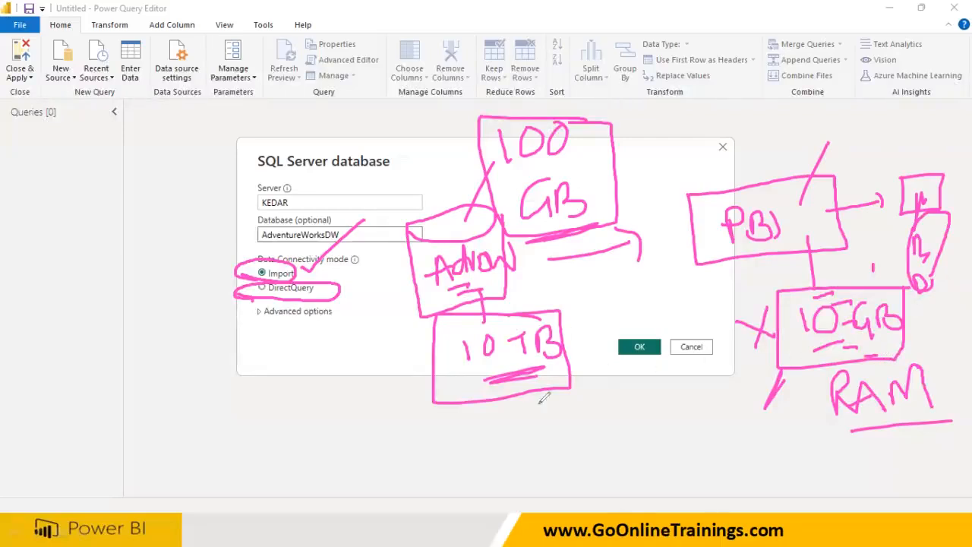
pyautogui.moveTo(376, 395); pyautogui.dragTo(483, 370)
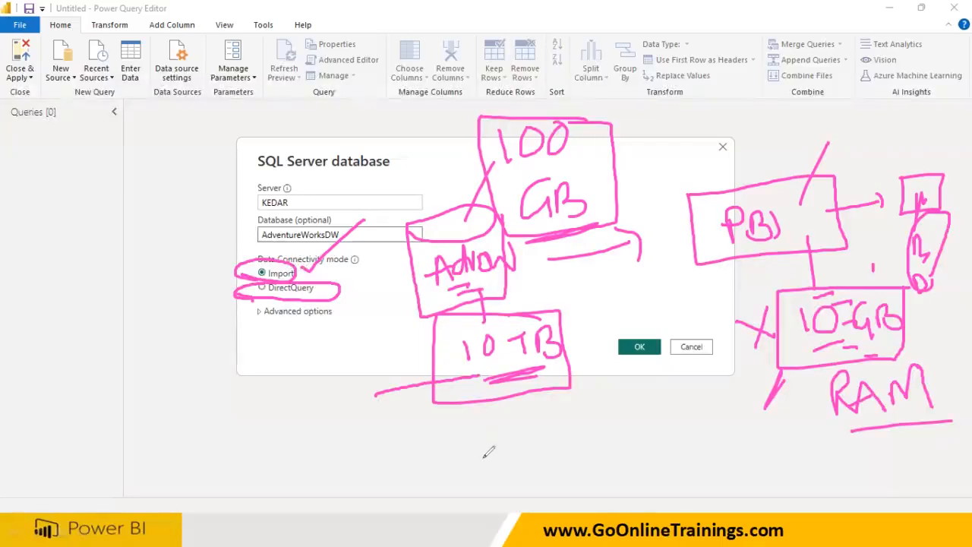
pyautogui.moveTo(479, 411); pyautogui.dragTo(466, 402)
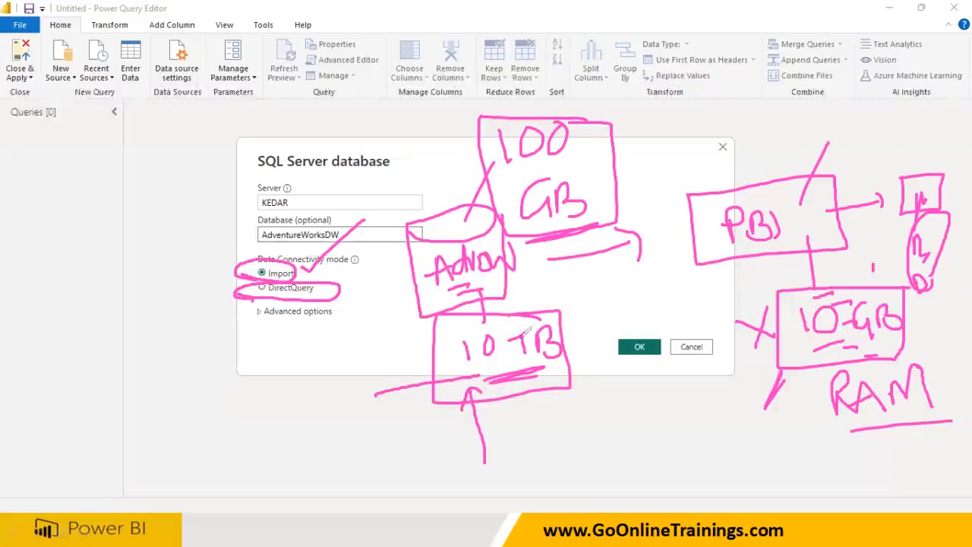
pyautogui.moveTo(786, 363); pyautogui.dragTo(703, 411)
pyautogui.moveTo(644, 424)
pyautogui.mouseDown()
pyautogui.moveTo(647, 452)
pyautogui.moveTo(743, 425)
pyautogui.moveTo(777, 438)
pyautogui.moveTo(774, 457)
pyautogui.mouseUp()
pyautogui.moveTo(821, 452); pyautogui.dragTo(929, 432)
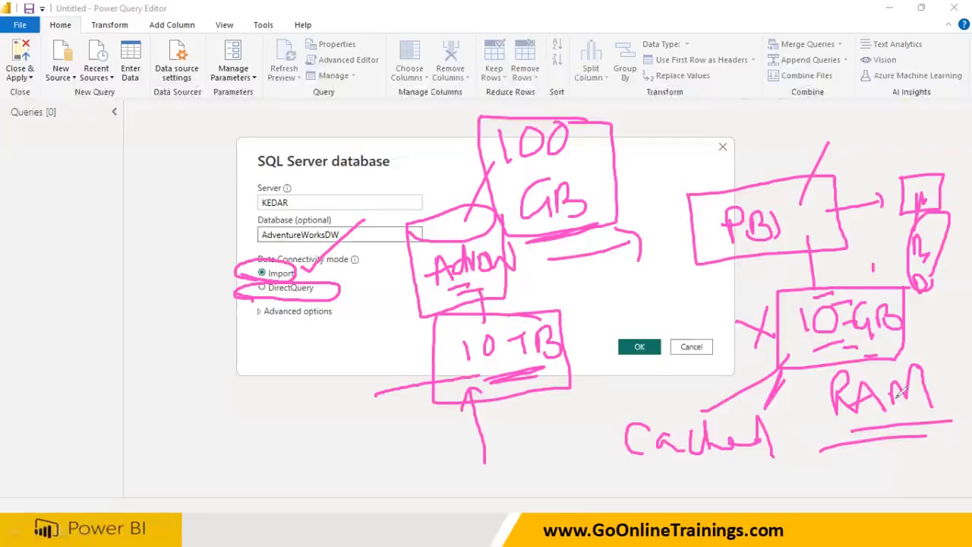
pyautogui.moveTo(380, 334); pyautogui.dragTo(608, 379)
pyautogui.moveTo(588, 292); pyautogui.dragTo(441, 408)
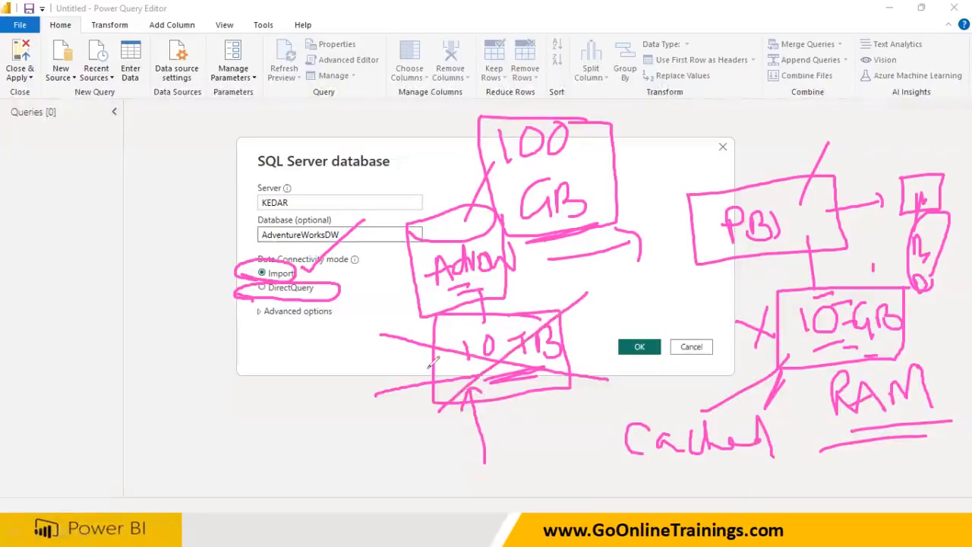
pyautogui.moveTo(322, 284)
pyautogui.mouseDown()
pyautogui.moveTo(328, 296)
pyautogui.moveTo(354, 259)
pyautogui.mouseUp()
pyautogui.press('e')
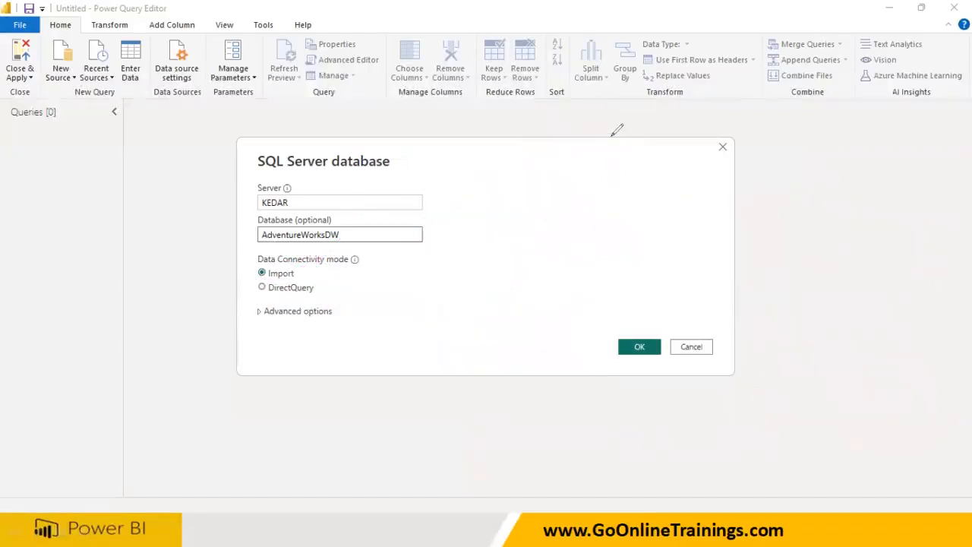
pyautogui.moveTo(537, 199)
pyautogui.mouseDown()
pyautogui.moveTo(583, 197)
pyautogui.moveTo(555, 180)
pyautogui.moveTo(621, 296)
pyautogui.moveTo(631, 174)
pyautogui.mouseUp()
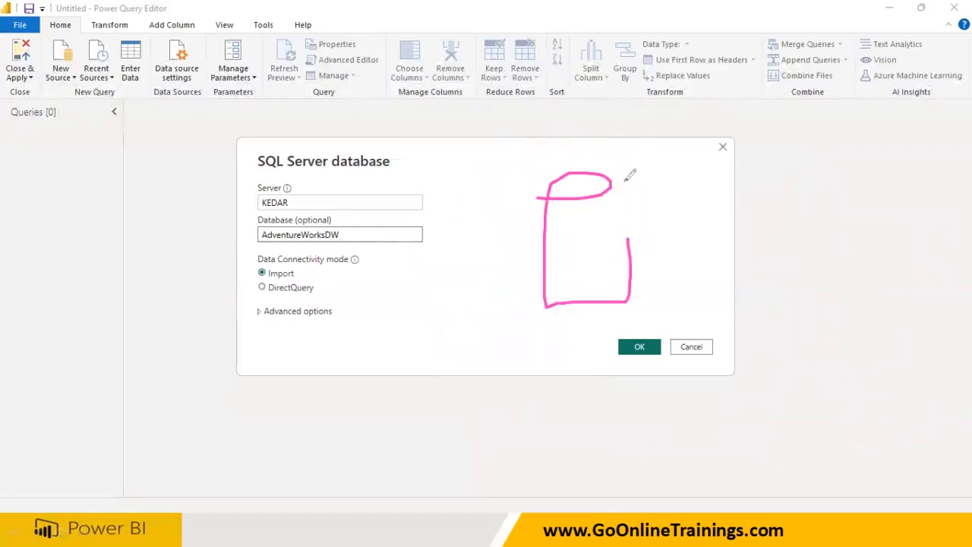
pyautogui.moveTo(574, 243)
pyautogui.mouseDown()
pyautogui.moveTo(578, 263)
pyautogui.moveTo(589, 249)
pyautogui.mouseUp()
pyautogui.moveTo(591, 288)
pyautogui.mouseDown()
pyautogui.moveTo(610, 281)
pyautogui.moveTo(622, 295)
pyautogui.mouseUp()
pyautogui.moveTo(619, 244); pyautogui.dragTo(698, 258)
pyautogui.moveTo(731, 199)
pyautogui.mouseDown()
pyautogui.moveTo(763, 257)
pyautogui.moveTo(833, 196)
pyautogui.moveTo(723, 203)
pyautogui.moveTo(794, 243)
pyautogui.moveTo(813, 241)
pyautogui.moveTo(795, 303)
pyautogui.moveTo(825, 298)
pyautogui.mouseUp()
pyautogui.moveTo(763, 339)
pyautogui.mouseDown()
pyautogui.moveTo(768, 395)
pyautogui.moveTo(897, 376)
pyautogui.moveTo(777, 380)
pyautogui.moveTo(819, 350)
pyautogui.moveTo(834, 369)
pyautogui.moveTo(863, 348)
pyautogui.moveTo(871, 368)
pyautogui.mouseUp()
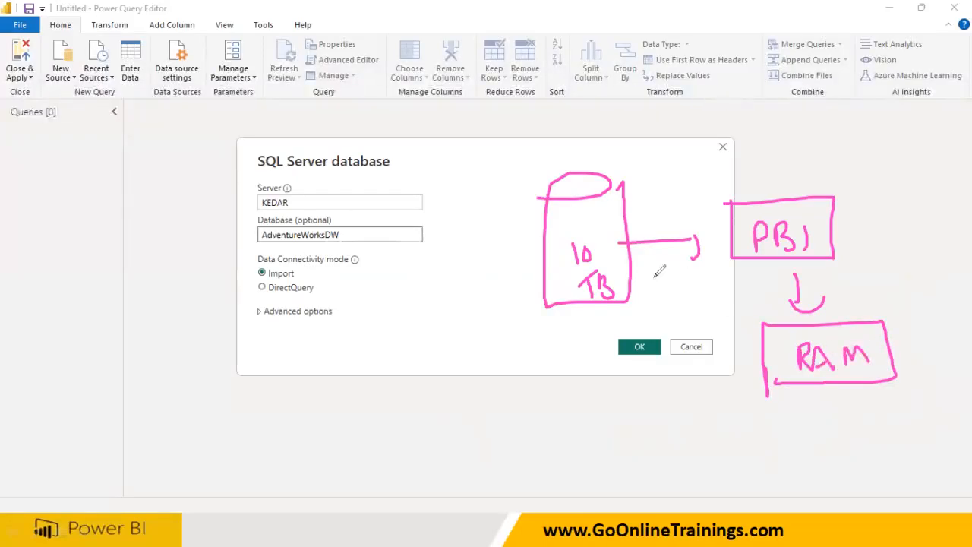
pyautogui.moveTo(243, 294)
pyautogui.mouseDown()
pyautogui.moveTo(274, 296)
pyautogui.moveTo(321, 279)
pyautogui.moveTo(251, 278)
pyautogui.moveTo(245, 296)
pyautogui.mouseUp()
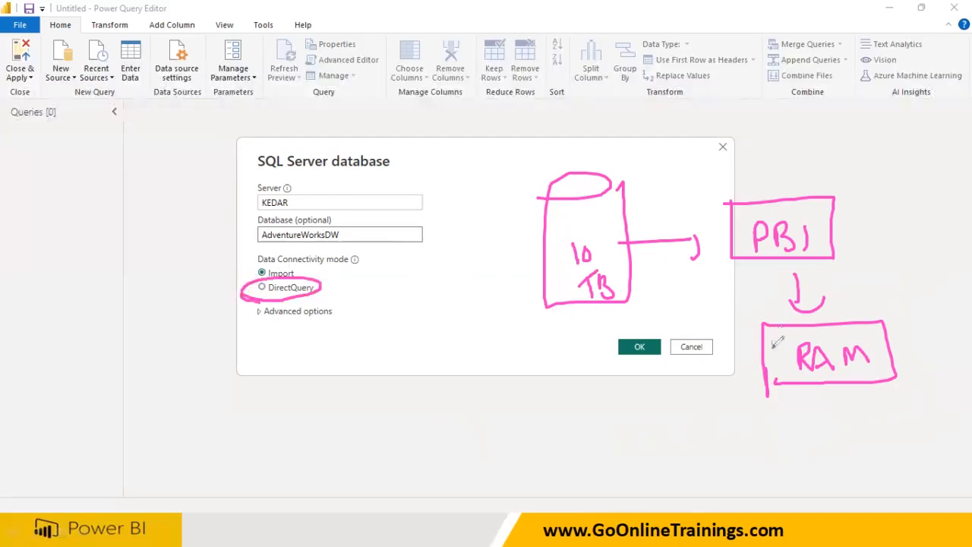
pyautogui.moveTo(771, 339)
pyautogui.mouseDown()
pyautogui.moveTo(783, 353)
pyautogui.moveTo(877, 333)
pyautogui.moveTo(889, 375)
pyautogui.moveTo(887, 362)
pyautogui.mouseUp()
pyautogui.moveTo(776, 348); pyautogui.dragTo(769, 397)
pyautogui.moveTo(754, 438)
pyautogui.mouseDown()
pyautogui.moveTo(763, 418)
pyautogui.moveTo(767, 435)
pyautogui.moveTo(784, 420)
pyautogui.moveTo(851, 417)
pyautogui.moveTo(867, 430)
pyautogui.mouseUp()
pyautogui.moveTo(875, 410); pyautogui.dragTo(916, 437)
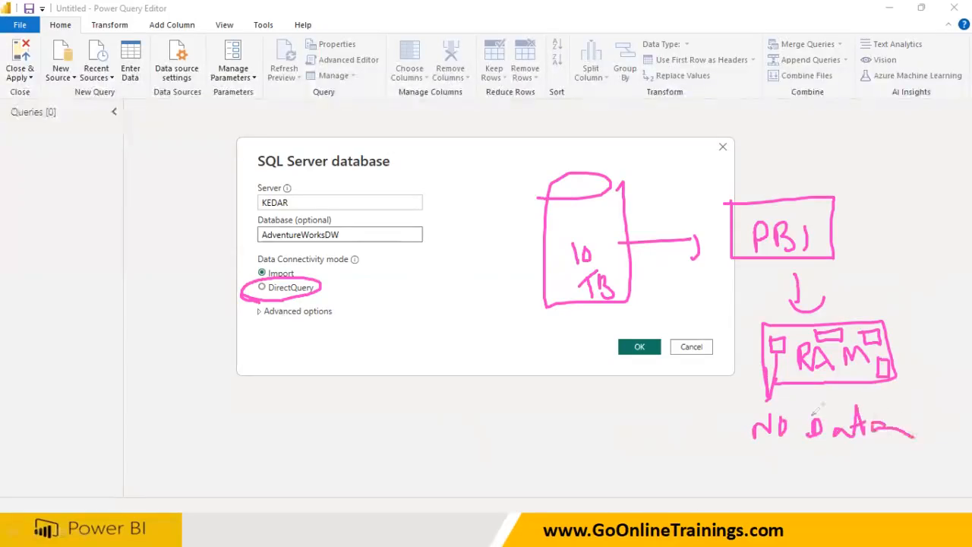
pyautogui.moveTo(782, 459); pyautogui.dragTo(803, 471)
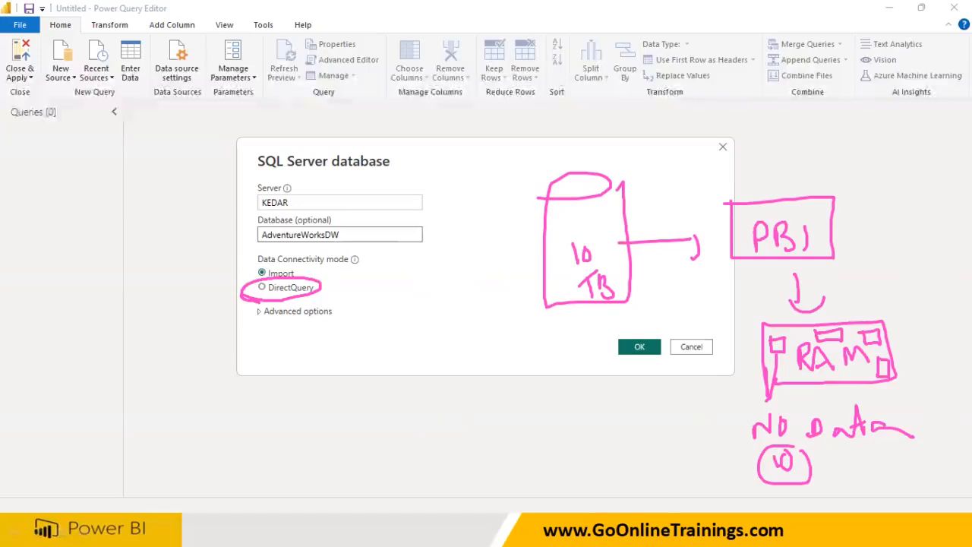
pyautogui.moveTo(599, 234)
pyautogui.mouseDown()
pyautogui.moveTo(547, 258)
pyautogui.moveTo(589, 310)
pyautogui.moveTo(612, 266)
pyautogui.moveTo(608, 232)
pyautogui.mouseUp()
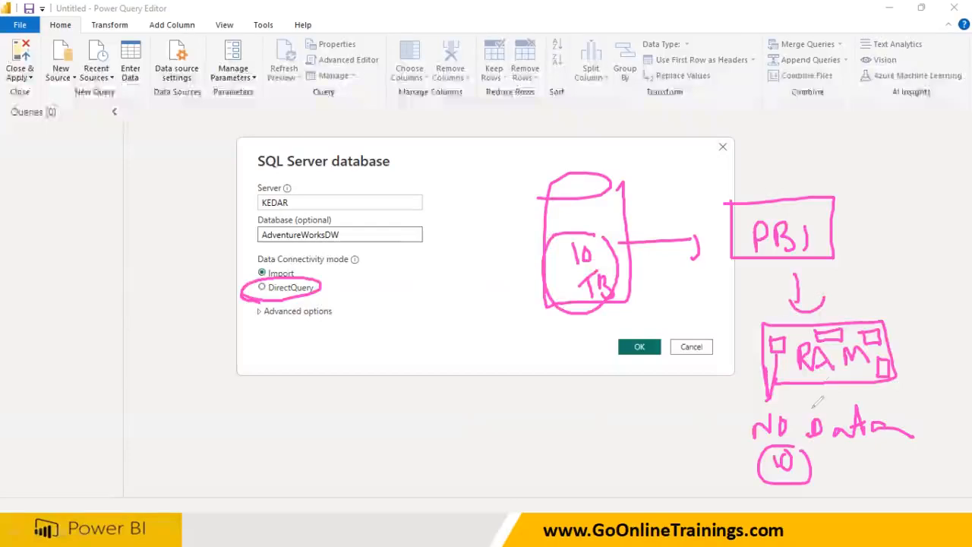
pyautogui.moveTo(825, 462)
pyautogui.mouseDown()
pyautogui.moveTo(846, 458)
pyautogui.moveTo(826, 514)
pyautogui.moveTo(912, 493)
pyautogui.moveTo(942, 502)
pyautogui.moveTo(946, 490)
pyautogui.mouseUp()
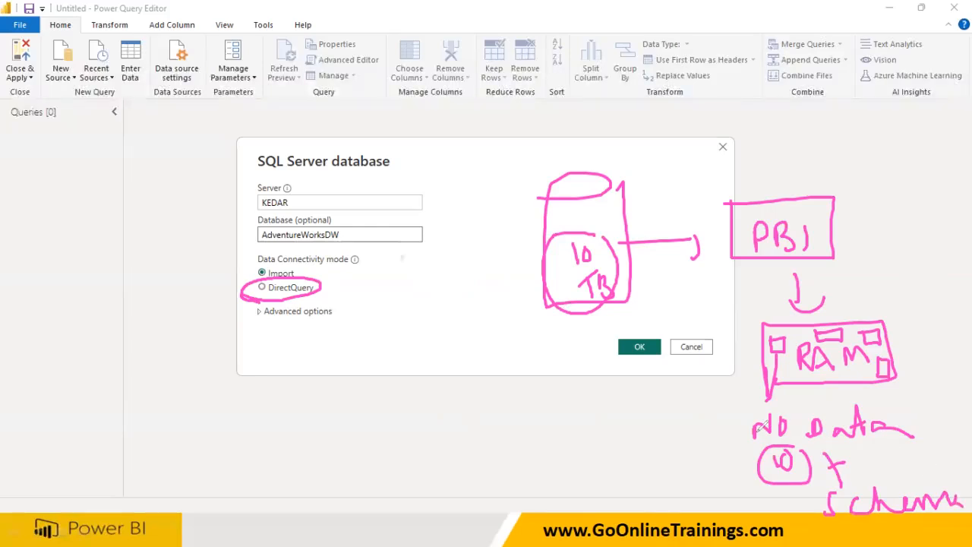
pyautogui.moveTo(654, 265)
pyautogui.mouseDown()
pyautogui.moveTo(667, 283)
pyautogui.moveTo(677, 272)
pyautogui.moveTo(695, 279)
pyautogui.moveTo(687, 278)
pyautogui.mouseUp()
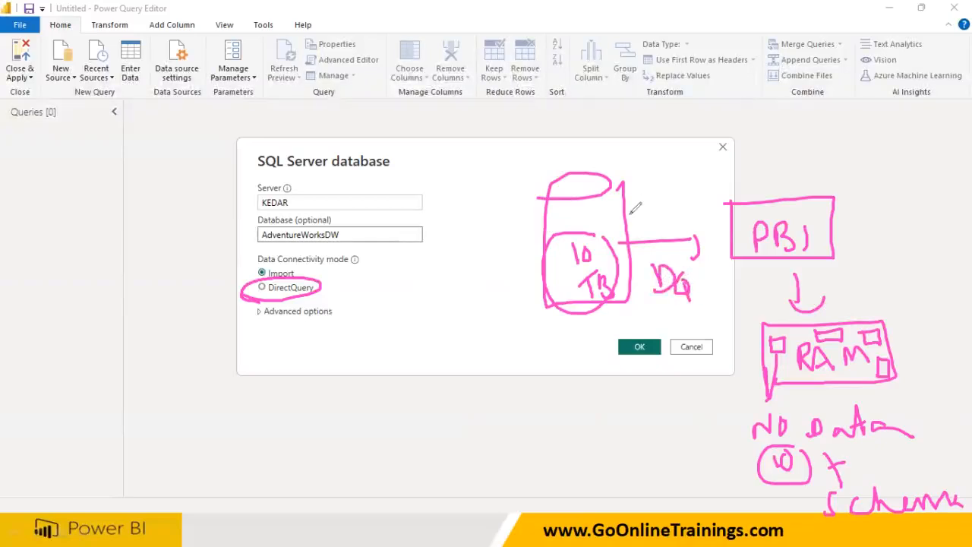
pyautogui.moveTo(621, 216)
pyautogui.mouseDown()
pyautogui.moveTo(687, 177)
pyautogui.moveTo(667, 178)
pyautogui.moveTo(703, 164)
pyautogui.moveTo(700, 196)
pyautogui.moveTo(767, 200)
pyautogui.moveTo(865, 182)
pyautogui.moveTo(871, 206)
pyautogui.moveTo(933, 156)
pyautogui.moveTo(881, 161)
pyautogui.moveTo(896, 127)
pyautogui.moveTo(912, 144)
pyautogui.moveTo(925, 125)
pyautogui.moveTo(936, 144)
pyautogui.mouseUp()
pyautogui.moveTo(897, 180)
pyautogui.mouseDown()
pyautogui.moveTo(912, 192)
pyautogui.moveTo(944, 179)
pyautogui.mouseUp()
pyautogui.moveTo(919, 221)
pyautogui.mouseDown()
pyautogui.moveTo(896, 290)
pyautogui.moveTo(923, 266)
pyautogui.moveTo(956, 280)
pyautogui.mouseUp()
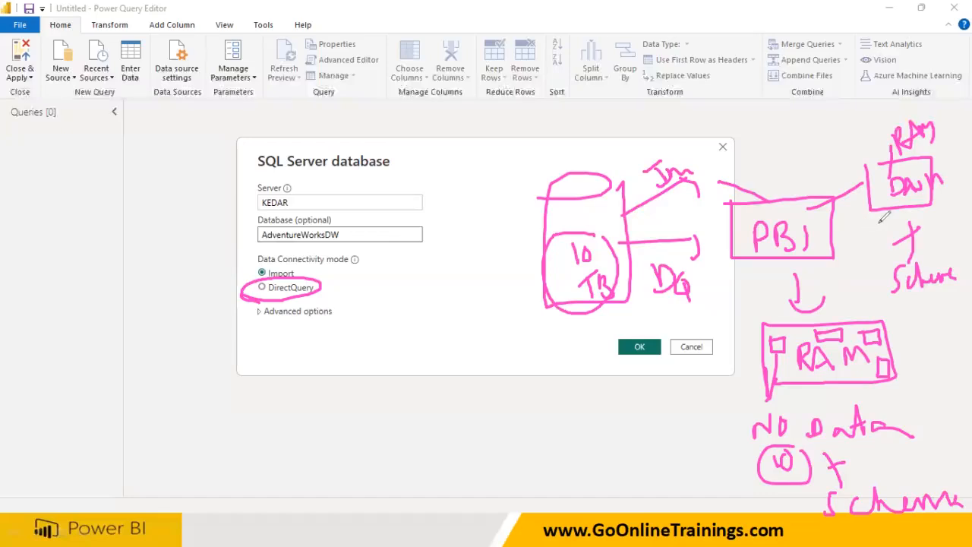
pyautogui.moveTo(595, 210)
pyautogui.mouseDown()
pyautogui.moveTo(603, 126)
pyautogui.moveTo(613, 137)
pyautogui.moveTo(627, 118)
pyautogui.moveTo(673, 141)
pyautogui.mouseUp()
pyautogui.moveTo(876, 176); pyautogui.dragTo(844, 155)
pyautogui.moveTo(817, 123)
pyautogui.mouseDown()
pyautogui.moveTo(833, 130)
pyautogui.moveTo(845, 116)
pyautogui.moveTo(855, 131)
pyautogui.moveTo(804, 155)
pyautogui.moveTo(868, 125)
pyautogui.mouseUp()
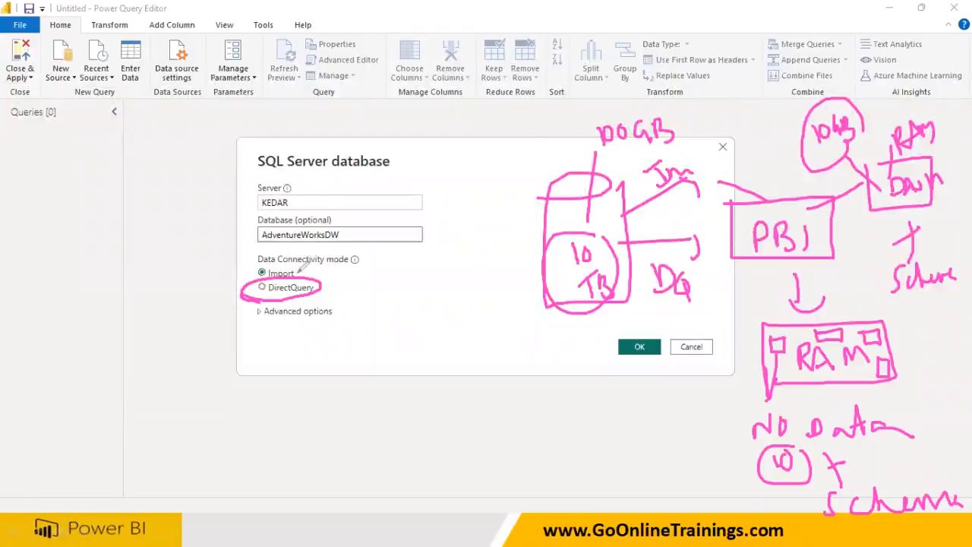
pyautogui.moveTo(309, 255)
pyautogui.mouseDown()
pyautogui.moveTo(306, 283)
pyautogui.moveTo(391, 244)
pyautogui.moveTo(393, 266)
pyautogui.moveTo(434, 261)
pyautogui.moveTo(436, 233)
pyautogui.moveTo(367, 284)
pyautogui.moveTo(418, 286)
pyautogui.mouseUp()
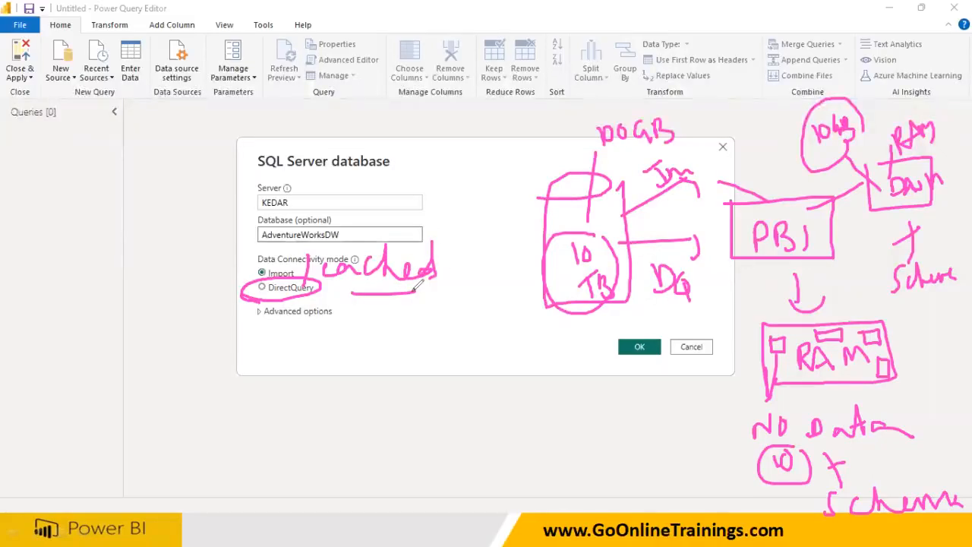
pyautogui.moveTo(285, 275)
pyautogui.mouseDown()
pyautogui.moveTo(403, 144)
pyautogui.moveTo(411, 173)
pyautogui.moveTo(506, 156)
pyautogui.moveTo(520, 173)
pyautogui.mouseUp()
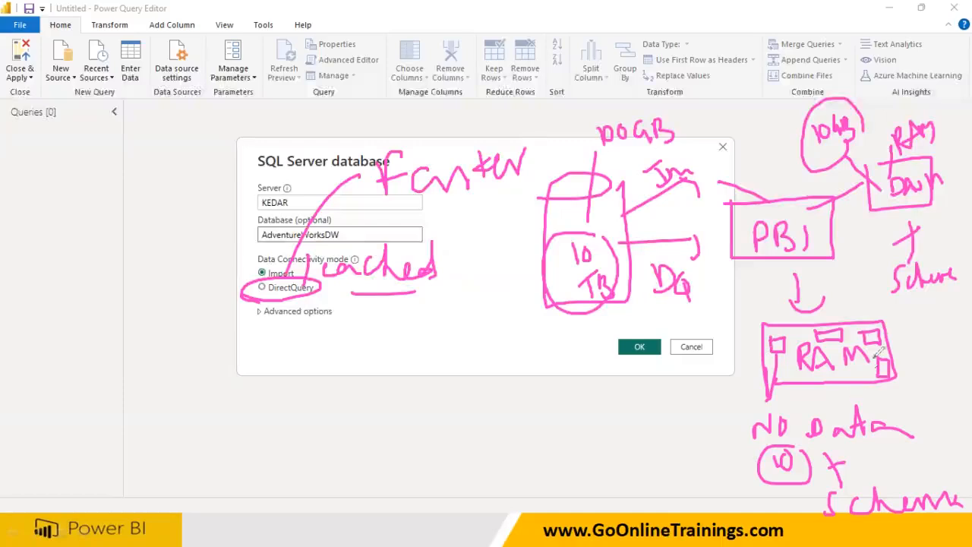
pyautogui.moveTo(871, 485)
pyautogui.mouseDown()
pyautogui.moveTo(810, 481)
pyautogui.moveTo(824, 534)
pyautogui.moveTo(971, 534)
pyautogui.moveTo(965, 468)
pyautogui.moveTo(874, 473)
pyautogui.mouseUp()
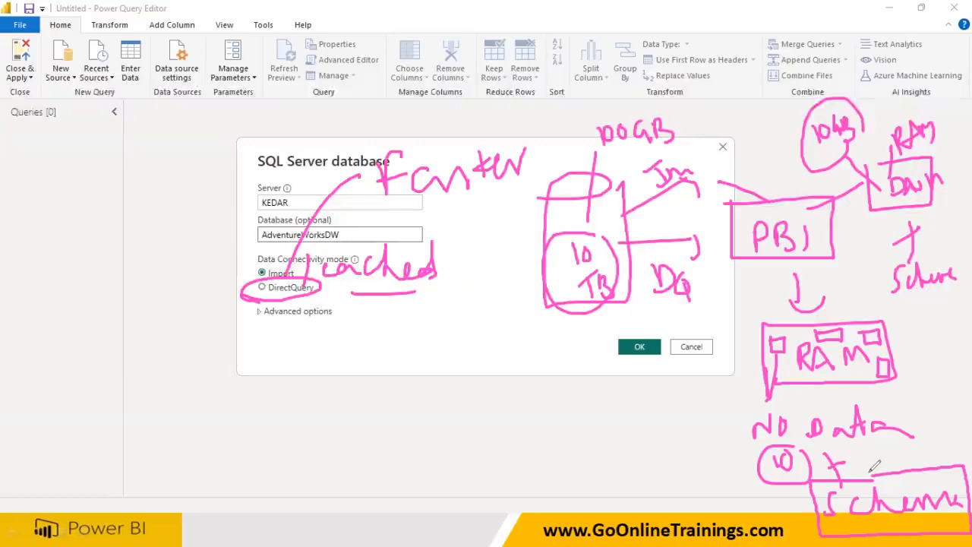
pyautogui.moveTo(898, 401)
pyautogui.mouseDown()
pyautogui.moveTo(735, 397)
pyautogui.moveTo(804, 438)
pyautogui.moveTo(909, 436)
pyautogui.moveTo(899, 399)
pyautogui.mouseUp()
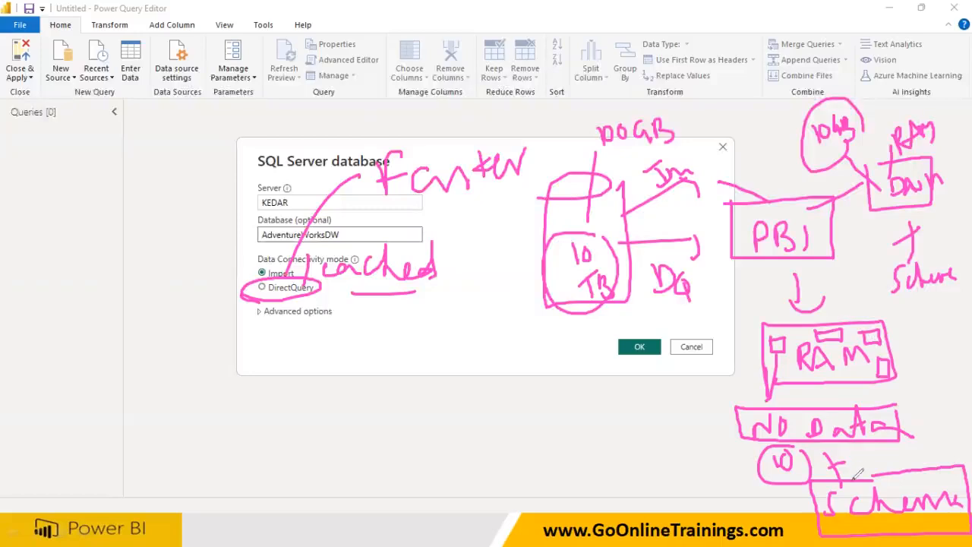
pyautogui.moveTo(835, 236)
pyautogui.mouseDown()
pyautogui.moveTo(874, 238)
pyautogui.moveTo(884, 304)
pyautogui.moveTo(942, 343)
pyautogui.mouseUp()
pyautogui.moveTo(947, 304)
pyautogui.mouseDown()
pyautogui.moveTo(911, 328)
pyautogui.moveTo(922, 372)
pyautogui.moveTo(953, 357)
pyautogui.mouseUp()
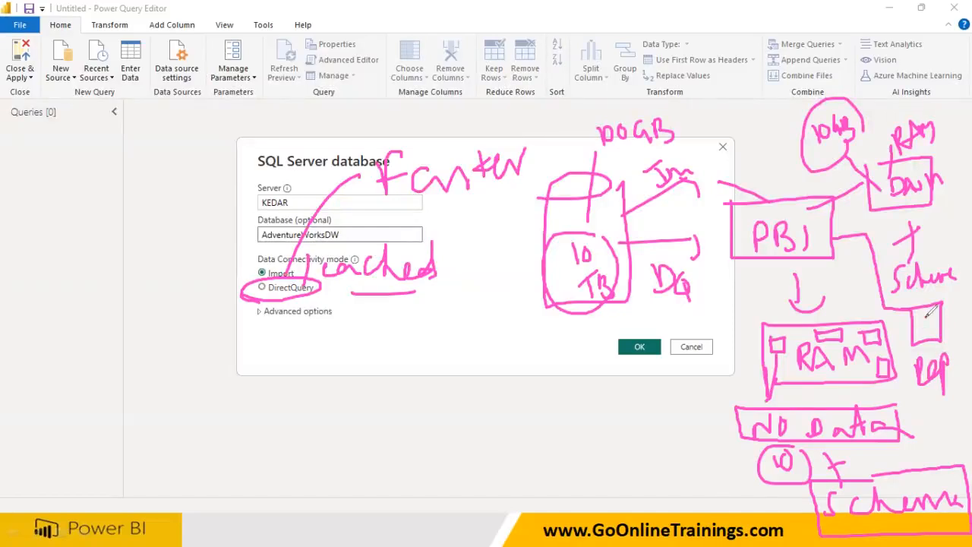
pyautogui.moveTo(928, 309)
pyautogui.mouseDown()
pyautogui.moveTo(832, 255)
pyautogui.moveTo(840, 329)
pyautogui.mouseUp()
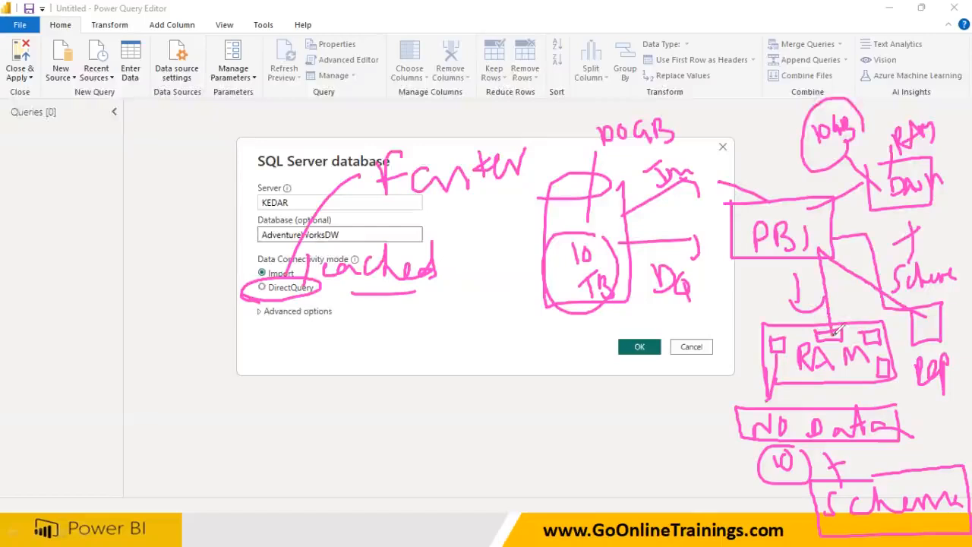
pyautogui.moveTo(830, 248)
pyautogui.mouseDown()
pyautogui.moveTo(608, 256)
pyautogui.moveTo(826, 244)
pyautogui.moveTo(938, 329)
pyautogui.mouseUp()
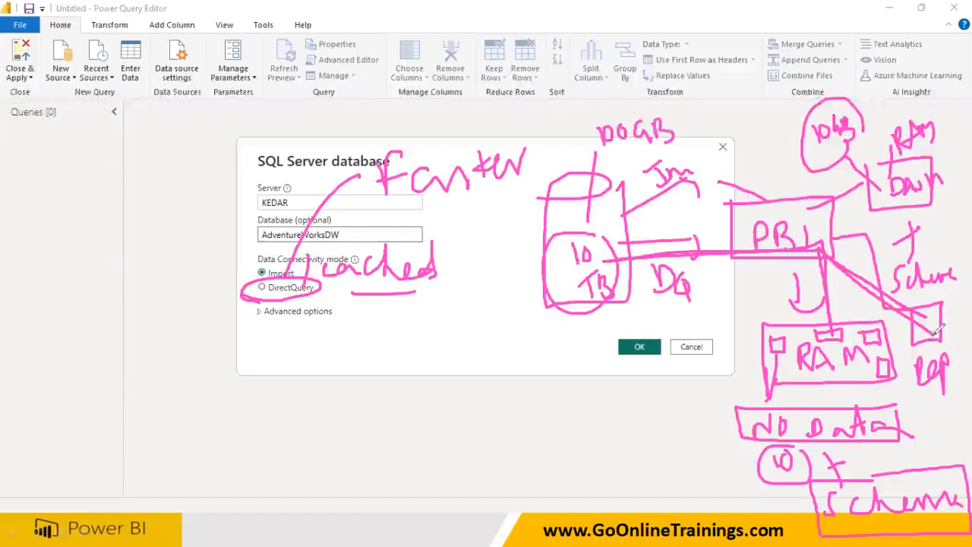
pyautogui.moveTo(597, 312)
pyautogui.mouseDown()
pyautogui.moveTo(635, 303)
pyautogui.moveTo(608, 323)
pyautogui.mouseUp()
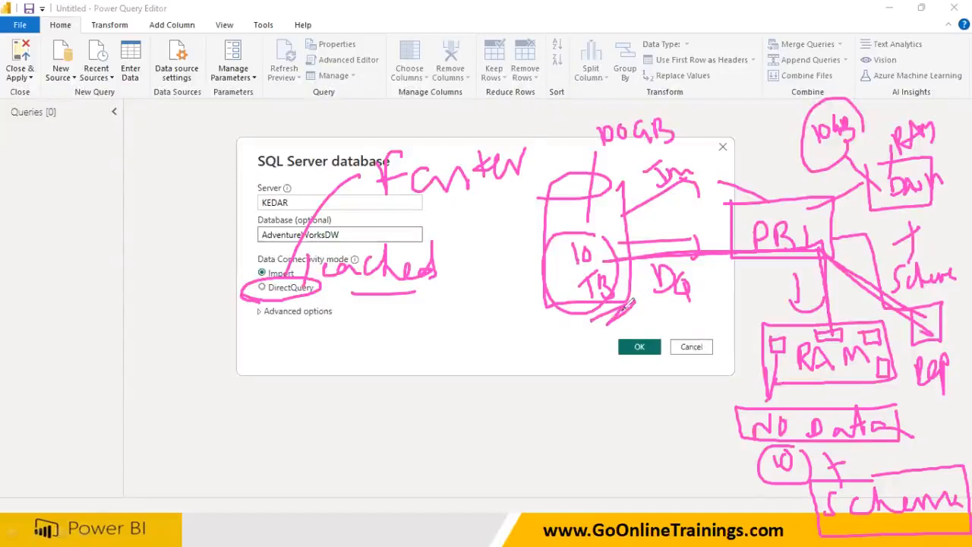
pyautogui.moveTo(304, 292)
pyautogui.mouseDown()
pyautogui.moveTo(317, 323)
pyautogui.moveTo(350, 339)
pyautogui.moveTo(334, 352)
pyautogui.mouseUp()
pyautogui.moveTo(357, 301)
pyautogui.mouseDown()
pyautogui.moveTo(357, 346)
pyautogui.moveTo(376, 327)
pyautogui.moveTo(394, 336)
pyautogui.moveTo(422, 294)
pyautogui.mouseUp()
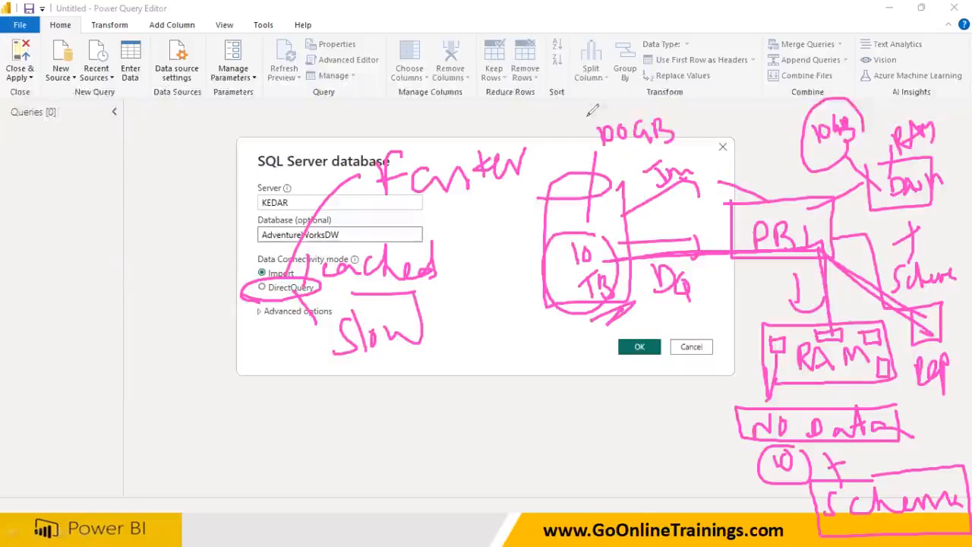
pyautogui.press('Escape')
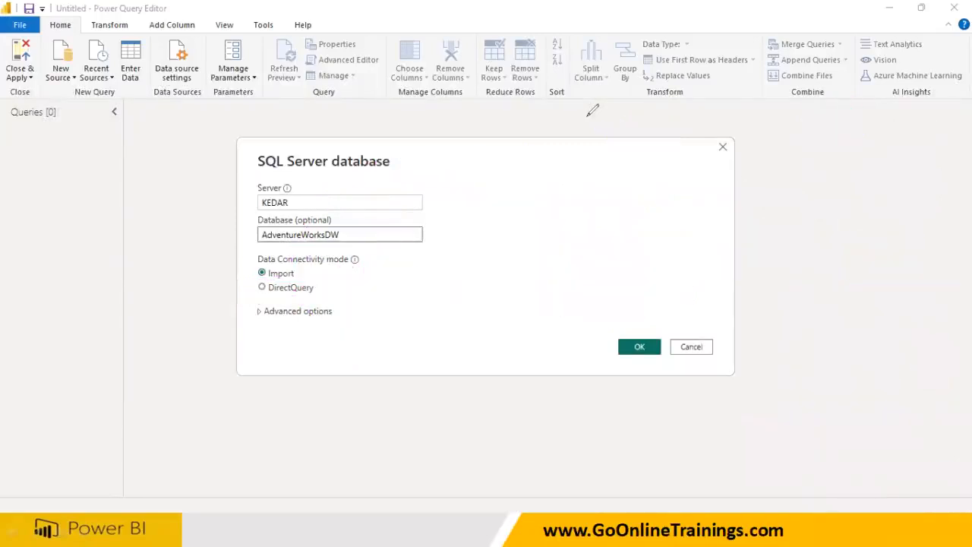
# Select Import as the data connectivity mode of the SQL Server database connection
pyautogui.click(286, 292)
pyautogui.click(285, 275)
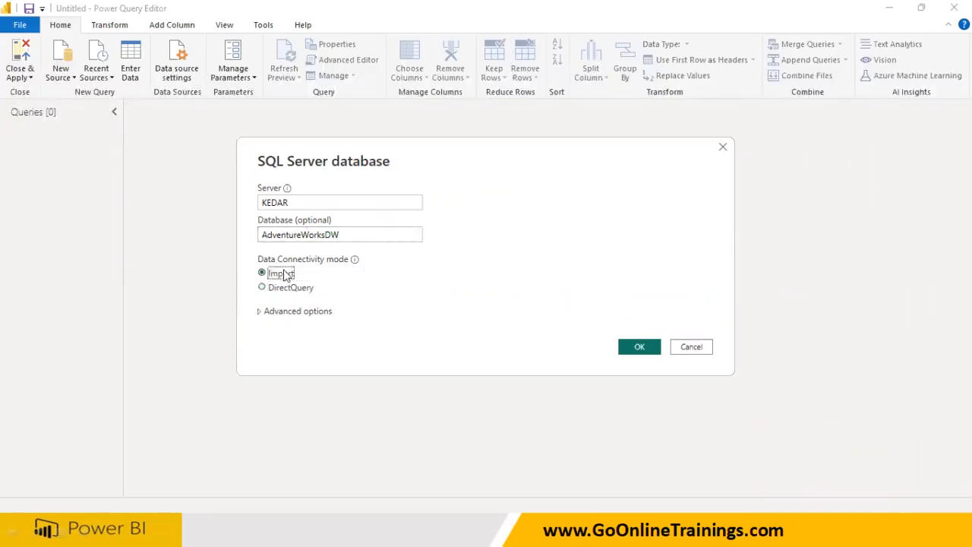
# Switch to SQL Server Management Studio and check the size of the AdventureWorksDW database in its properties, leaving them unchanged
pyautogui.press('super')
pyautogui.click(637, 530)
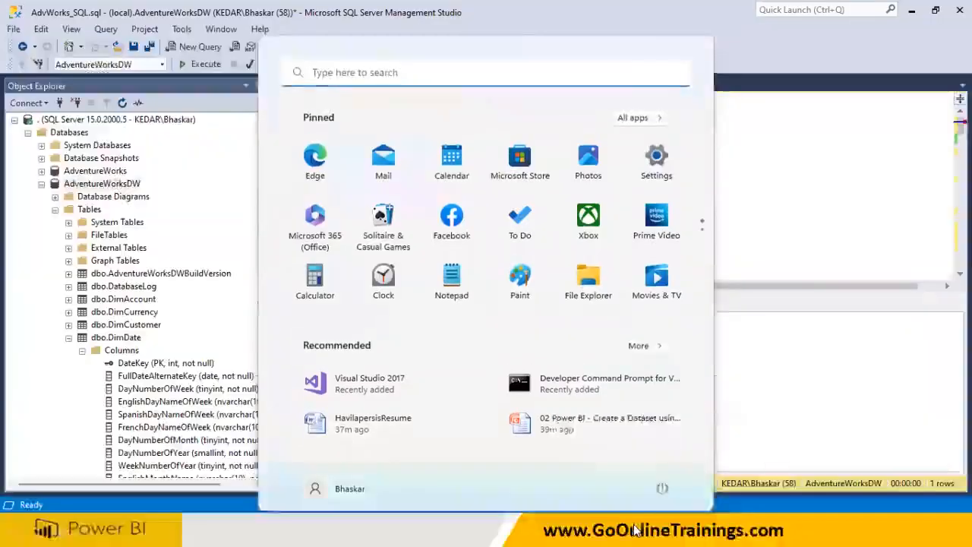
pyautogui.click(121, 185)
pyautogui.rightClick(121, 185)
pyautogui.press('Escape')
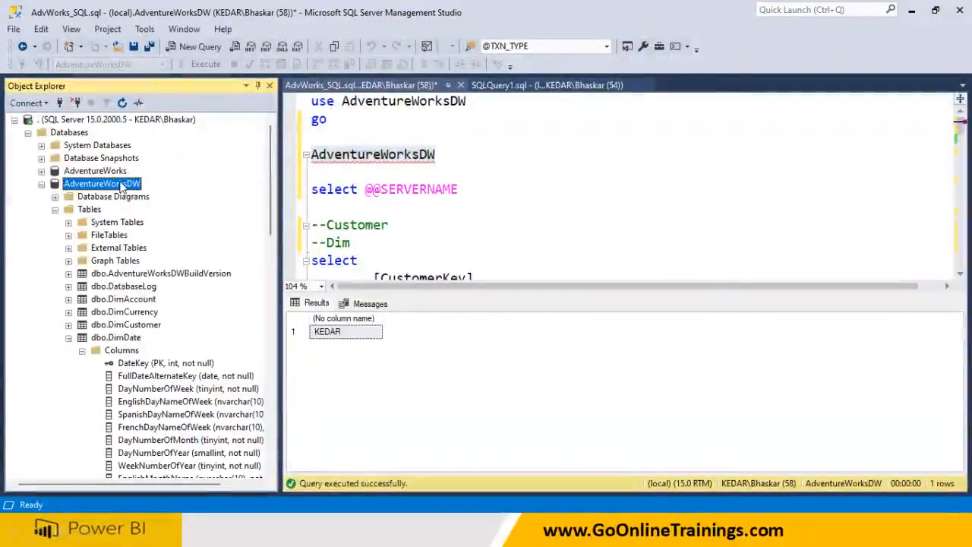
pyautogui.rightClick(120, 188)
pyautogui.click(173, 402)
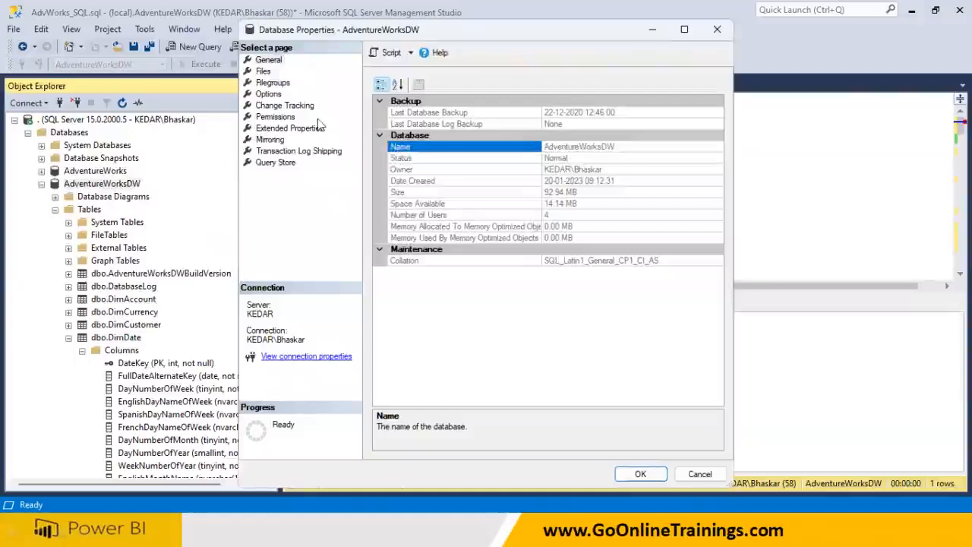
pyautogui.click(430, 194)
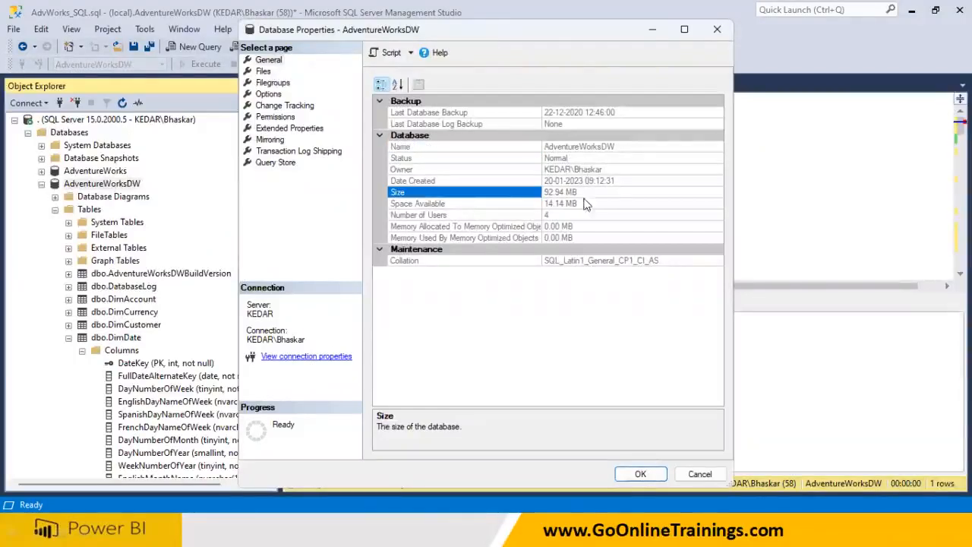
pyautogui.click(562, 192)
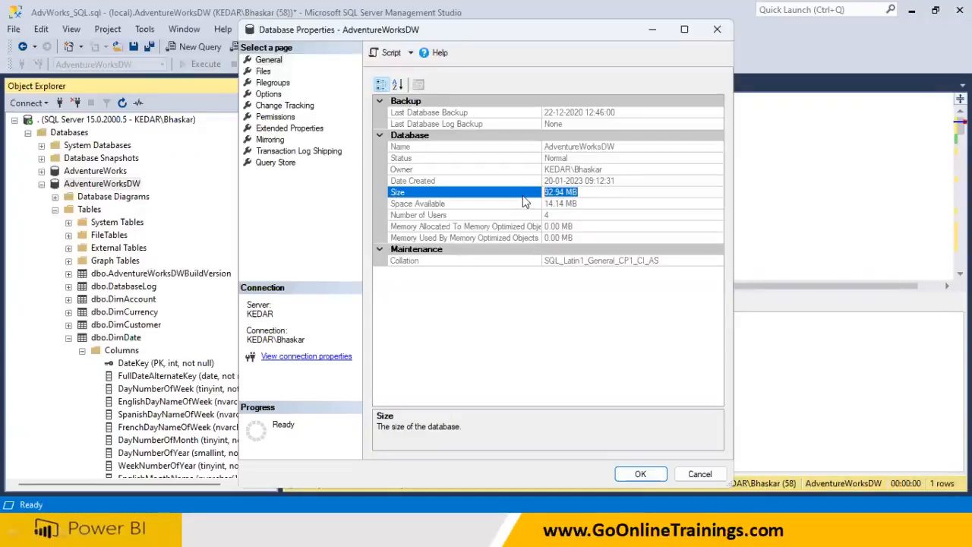
pyautogui.click(699, 473)
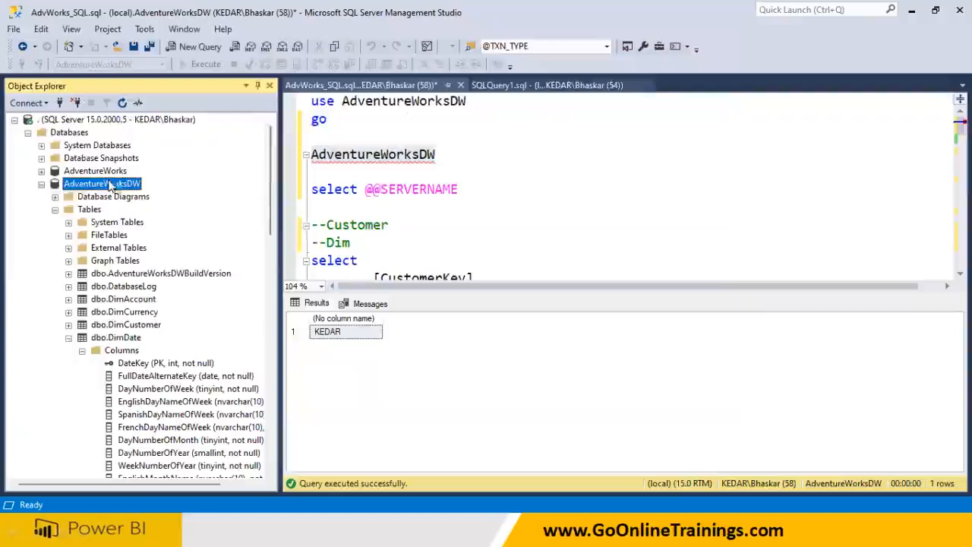
# Collapse the AdventureWorksDW database in Object Explorer and look through the other databases, selecting GoOnlineTrainings2020 and Company
pyautogui.click(42, 184)
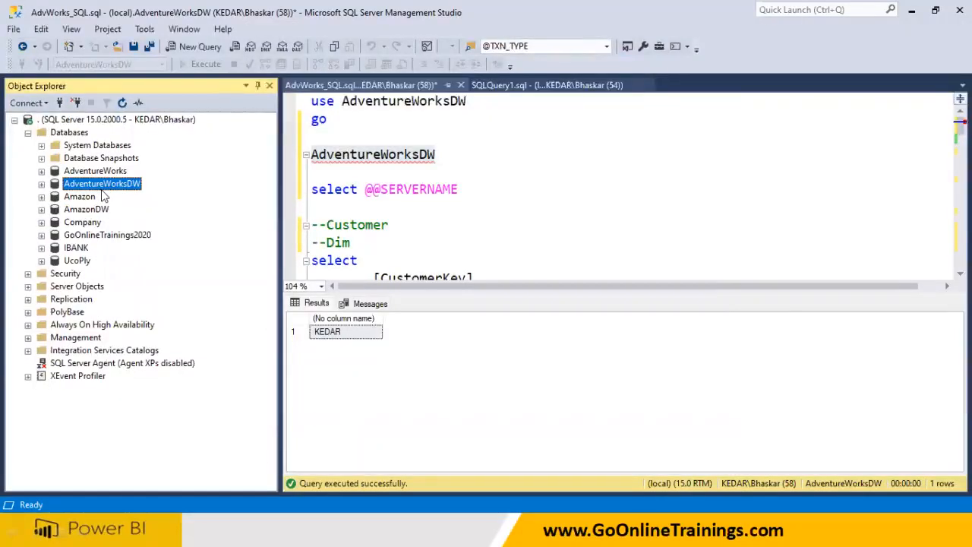
pyautogui.click(106, 237)
pyautogui.click(96, 223)
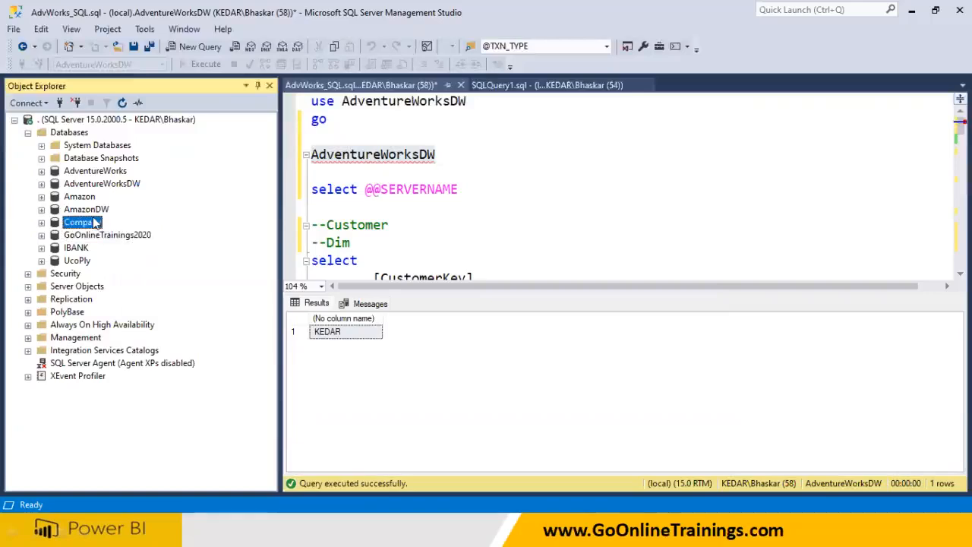
# Look through the remaining databases in Object Explorer, including AmazonDW, IBANK and UcoPly, and return to AdventureWorksDW
pyautogui.click(91, 210)
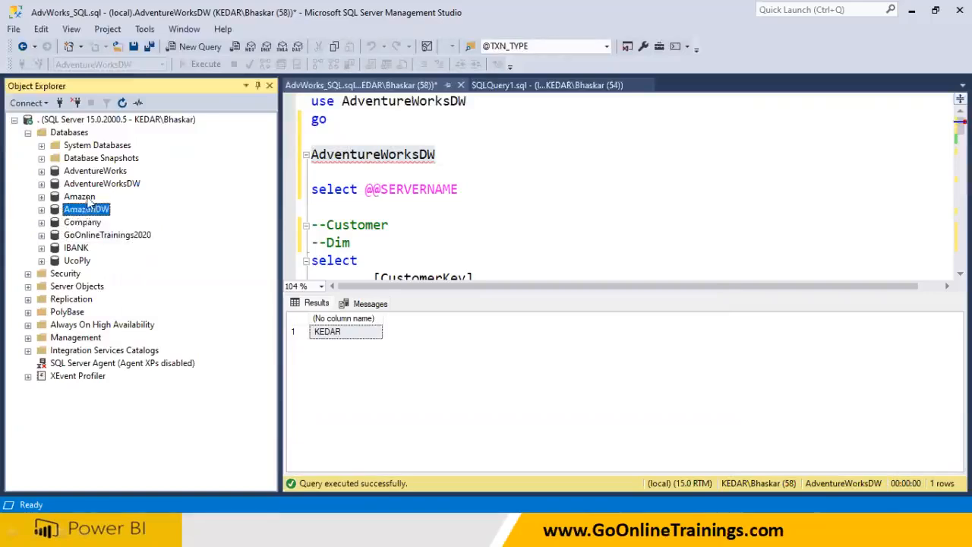
pyautogui.click(86, 248)
pyautogui.click(88, 261)
pyautogui.click(85, 249)
pyautogui.click(91, 236)
pyautogui.click(84, 223)
pyautogui.click(83, 210)
pyautogui.click(85, 185)
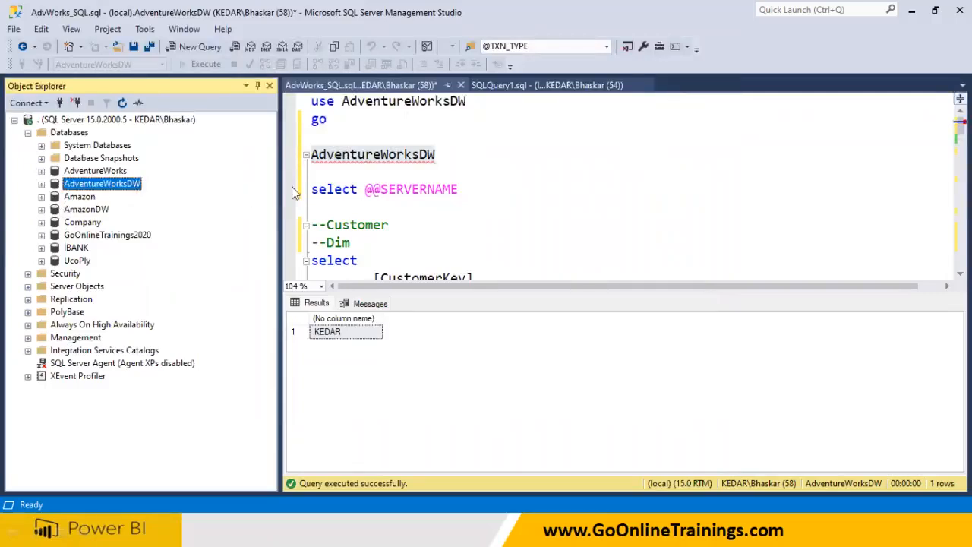
pyautogui.click(422, 170)
pyautogui.moveTo(455, 158); pyautogui.dragTo(286, 158)
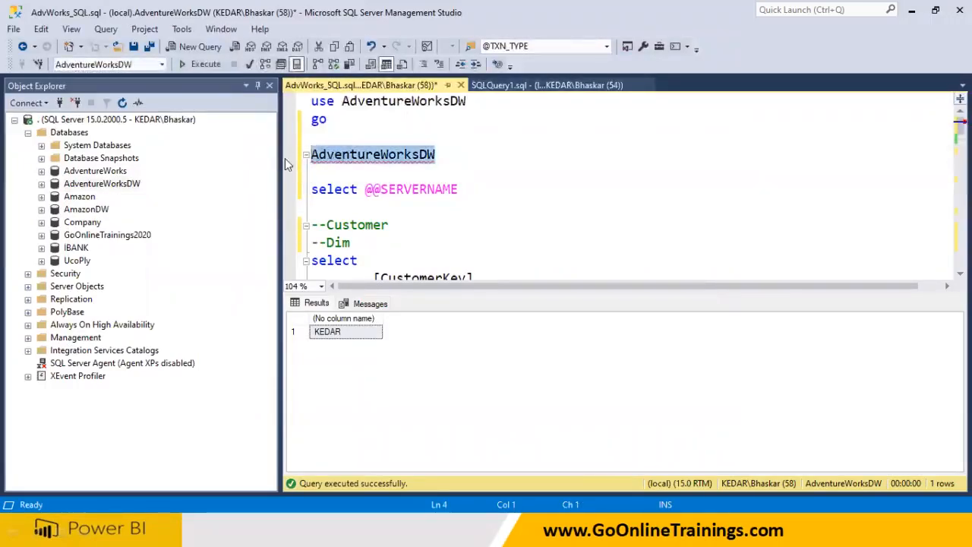
pyautogui.press('Delete')
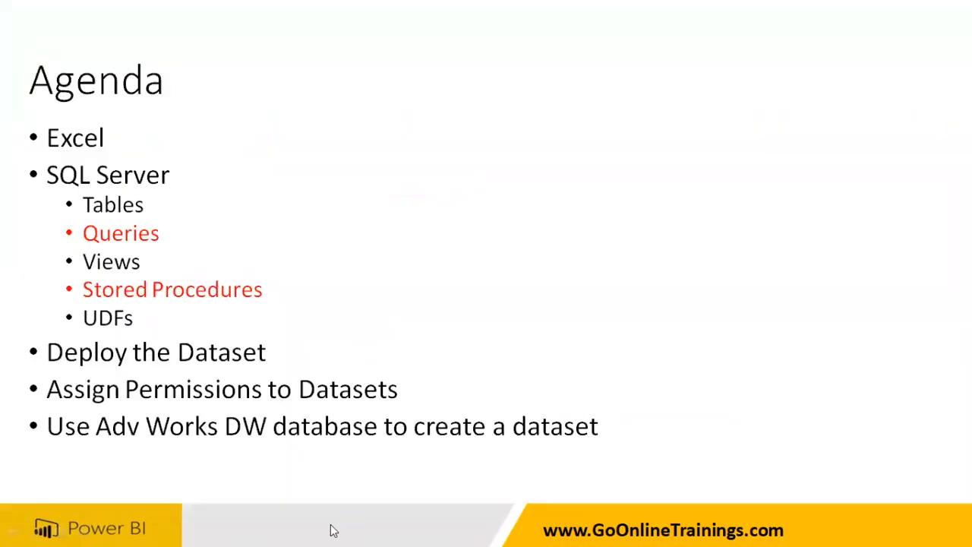
# Switch to Power Query Editor and confirm the Import-mode SQL Server connection to AdventureWorksDW on server KEDAR
pyautogui.press('super')
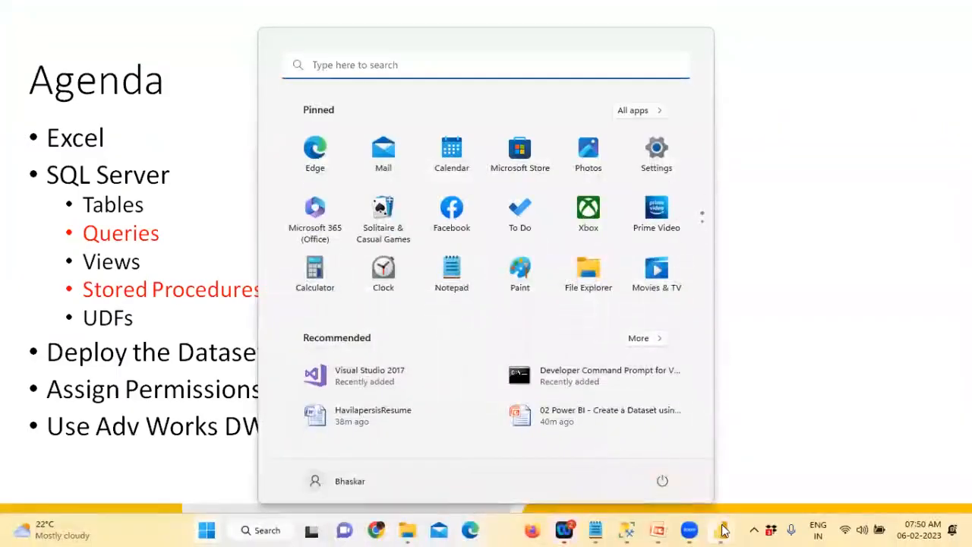
pyautogui.moveTo(734, 526)
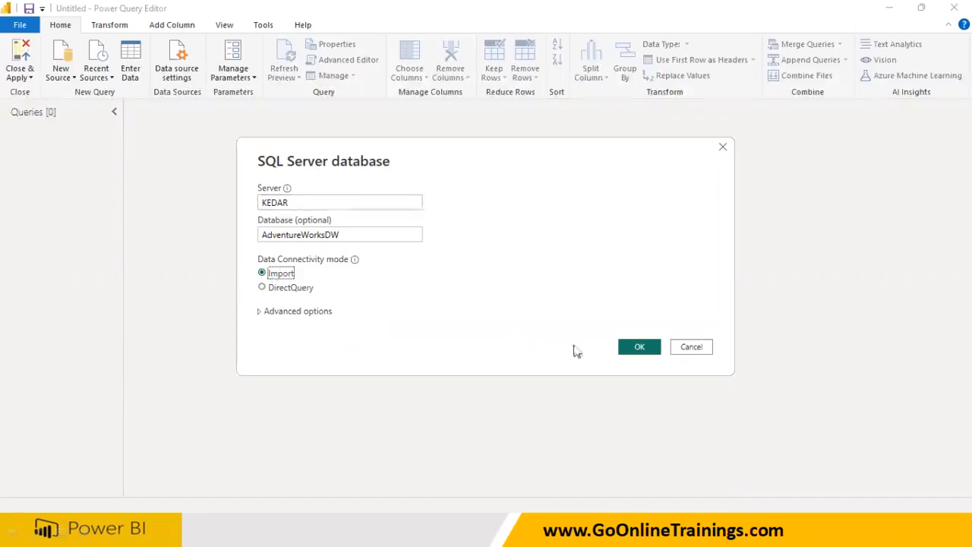
pyautogui.click(635, 350)
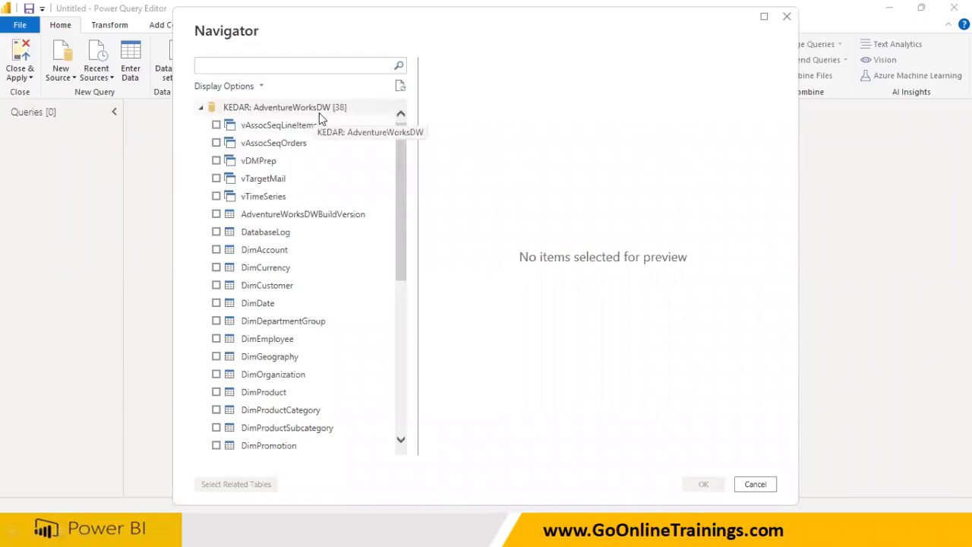
# Select the DimDate, DimGeography, DimProduct, DimProductCategory and DimProductSubcategory tables in the Navigator
pyautogui.click(217, 304)
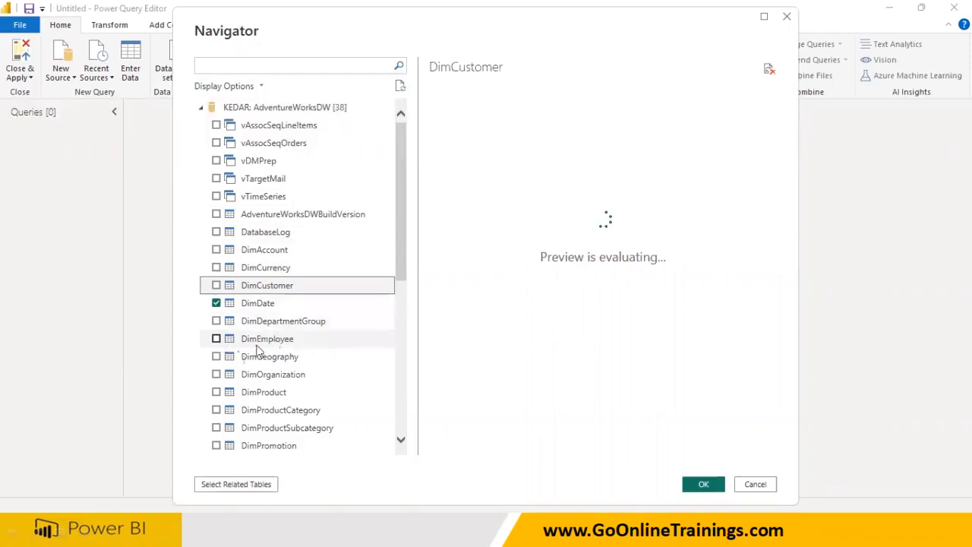
pyautogui.click(216, 356)
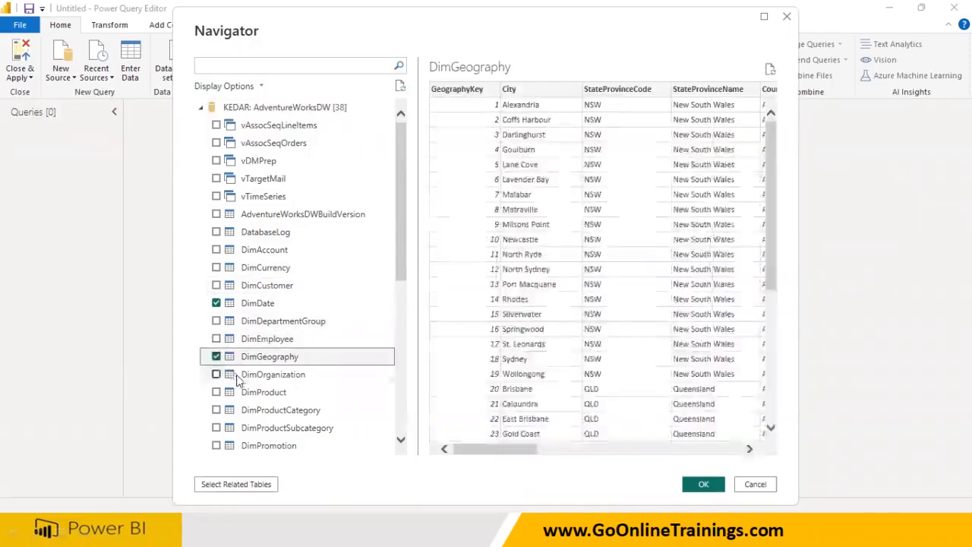
pyautogui.scroll(-1, 237, 380)
pyautogui.click(216, 339)
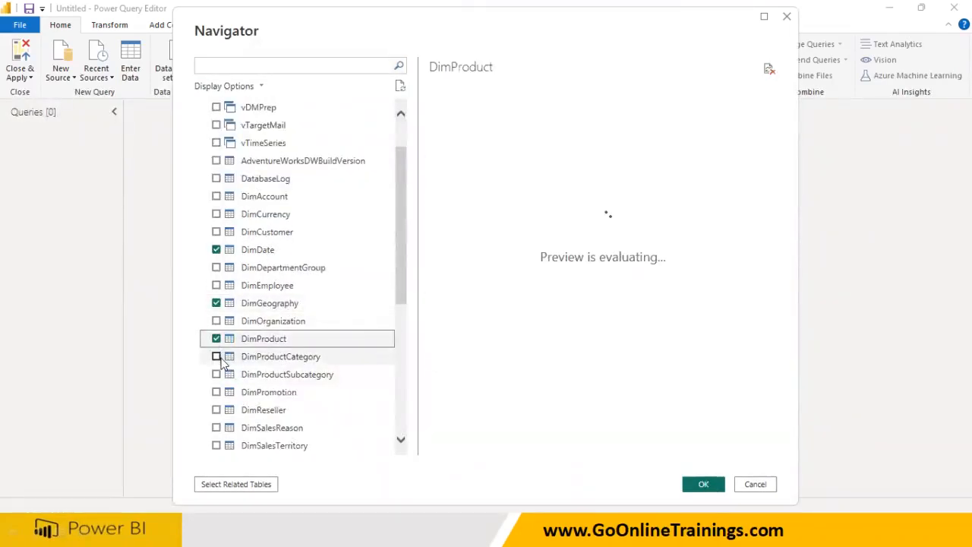
pyautogui.click(220, 364)
pyautogui.click(217, 358)
pyautogui.click(217, 375)
# Load the selected tables together with FactInternetSales as queries and refresh the FactInternetSales preview
pyautogui.scroll(-1, 221, 386)
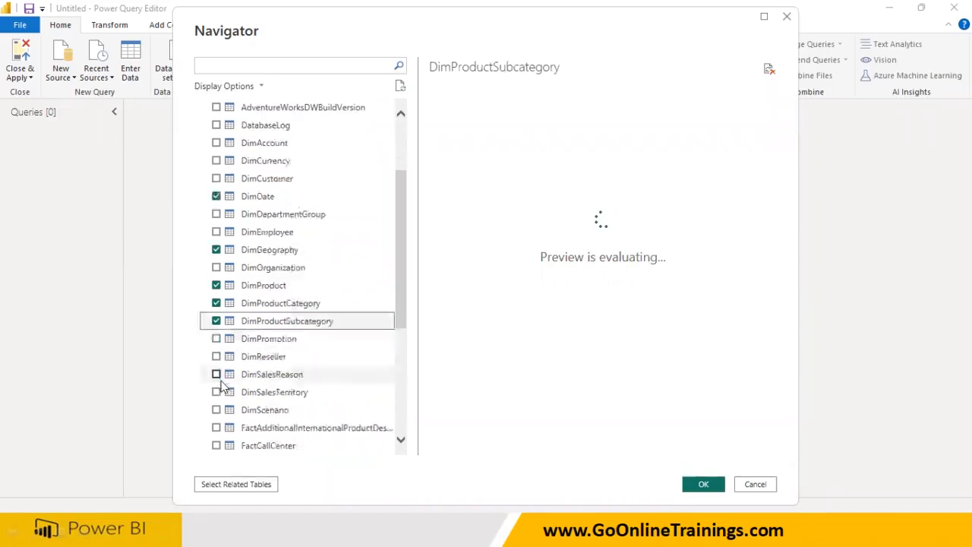
pyautogui.scroll(-1, 222, 386)
pyautogui.scroll(-4, 222, 387)
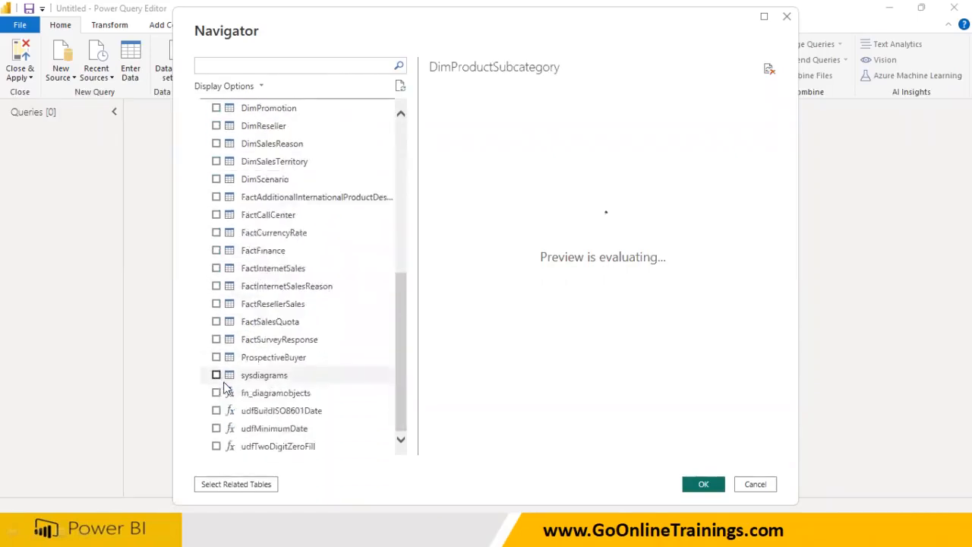
pyautogui.click(217, 268)
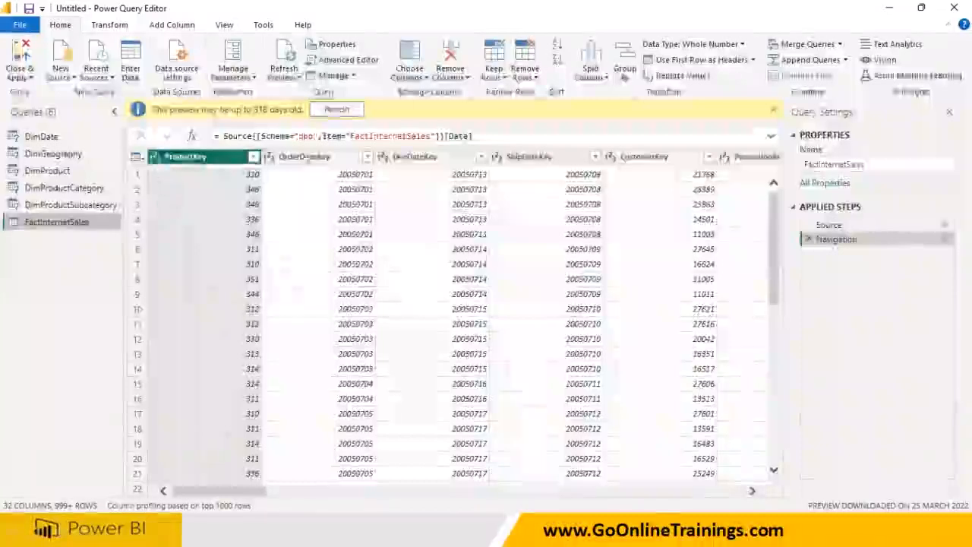
pyautogui.click(337, 109)
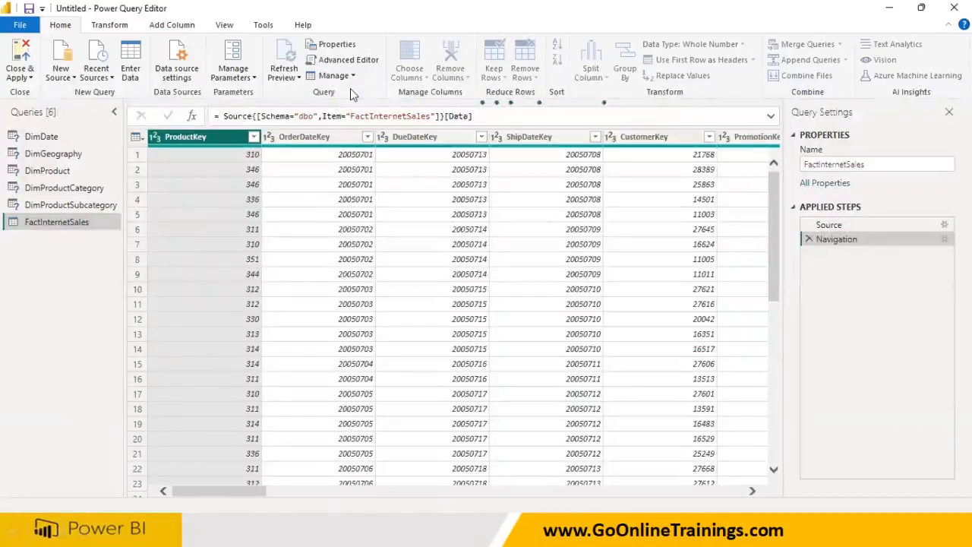
# Switch to SQL Server Management Studio and examine the Customer, Product and Sales queries in AdvWorks_SQL.sql
pyautogui.press('super')
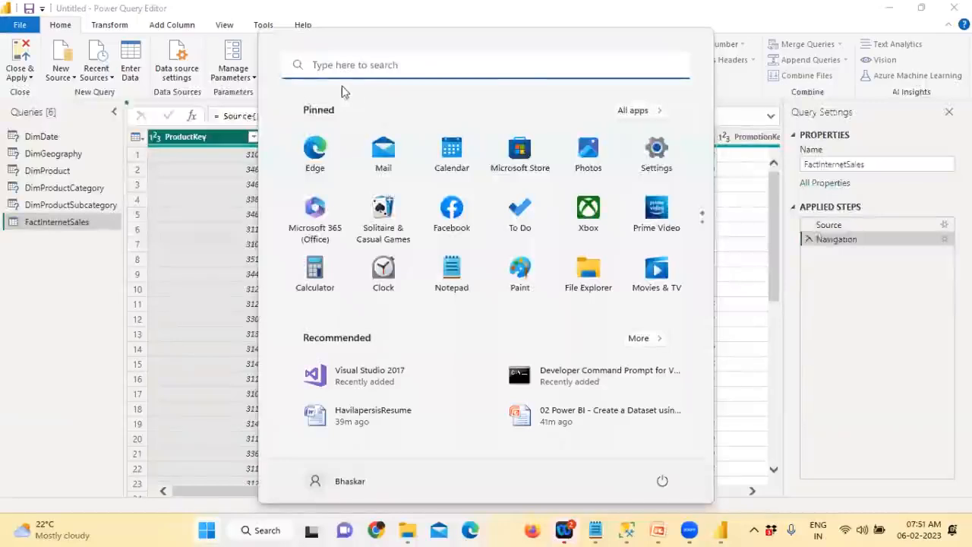
pyautogui.click(634, 530)
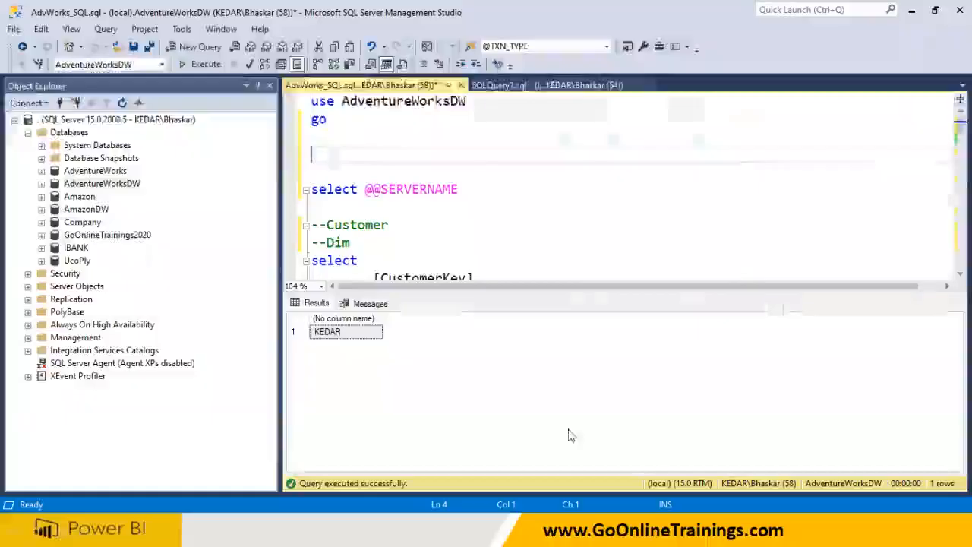
pyautogui.scroll(-1, 406, 225)
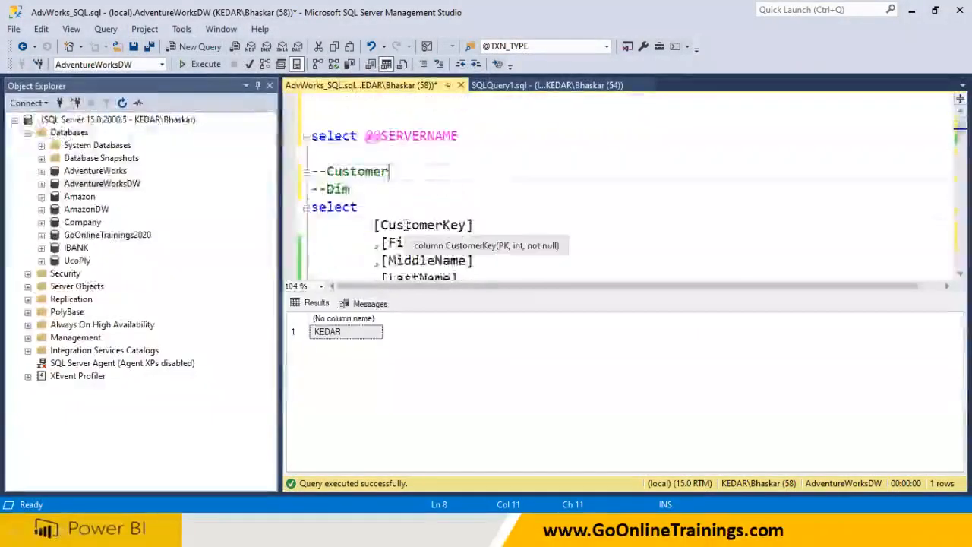
pyautogui.scroll(-1, 409, 228)
pyautogui.moveTo(312, 154); pyautogui.dragTo(512, 254)
pyautogui.scroll(-4, 512, 254)
pyautogui.moveTo(335, 157); pyautogui.dragTo(405, 226)
pyautogui.scroll(-3, 405, 220)
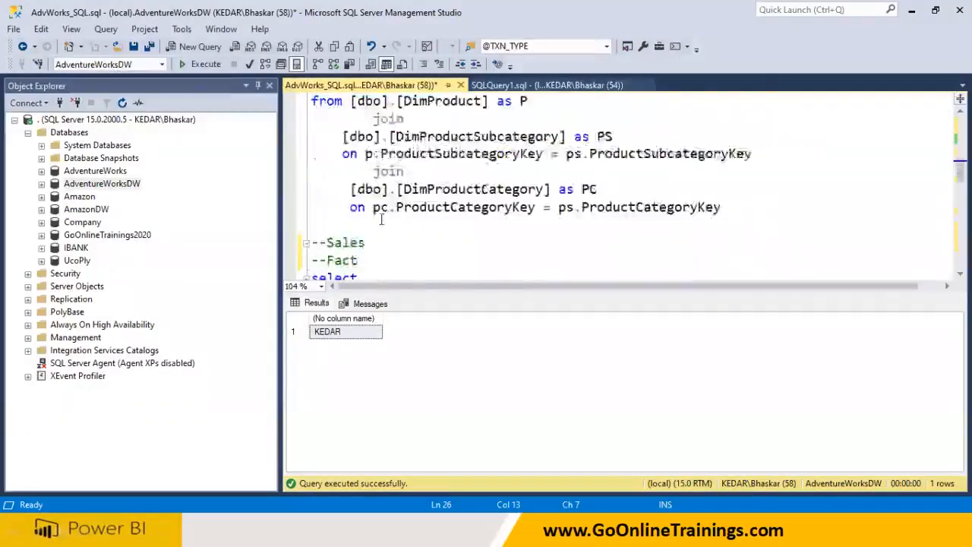
pyautogui.scroll(-2, 382, 220)
pyautogui.moveTo(313, 186); pyautogui.dragTo(405, 226)
pyautogui.scroll(-2, 406, 228)
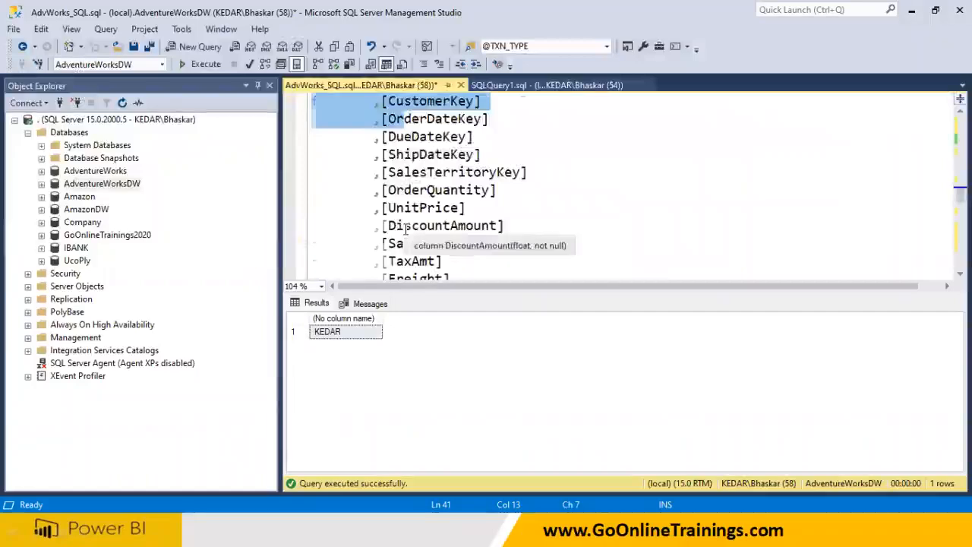
pyautogui.scroll(3, 408, 229)
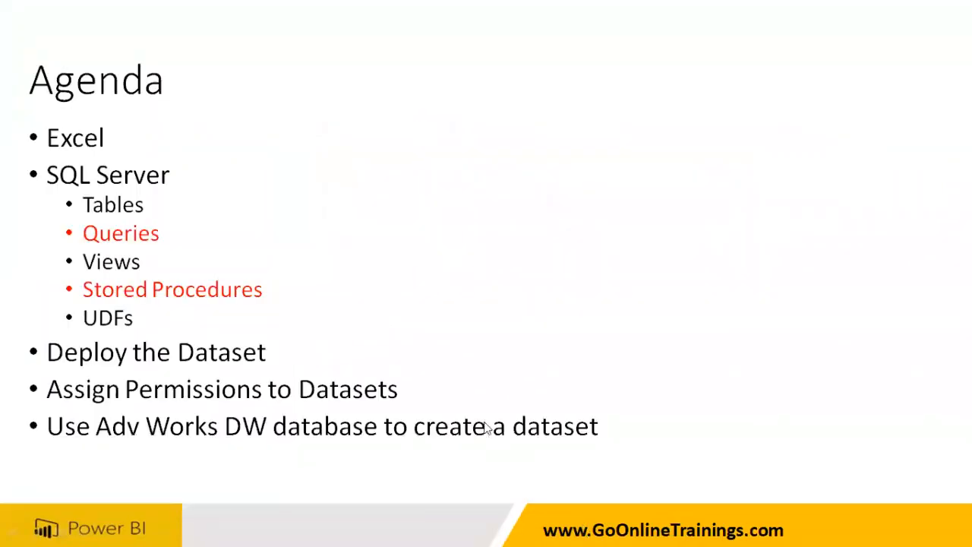
# Switch back to Power Query Editor and view the data of the DimDate query
pyautogui.press('super')
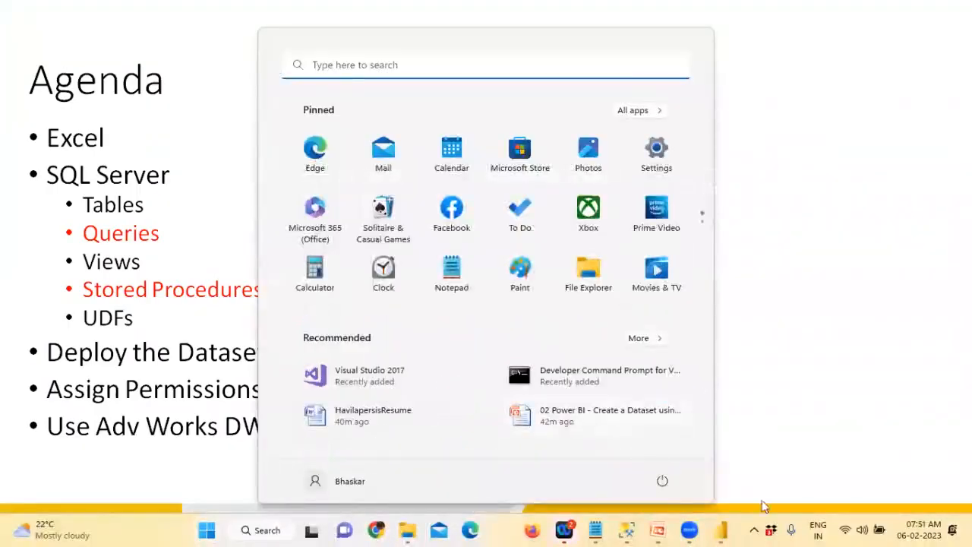
pyautogui.moveTo(724, 530)
pyautogui.click(766, 469)
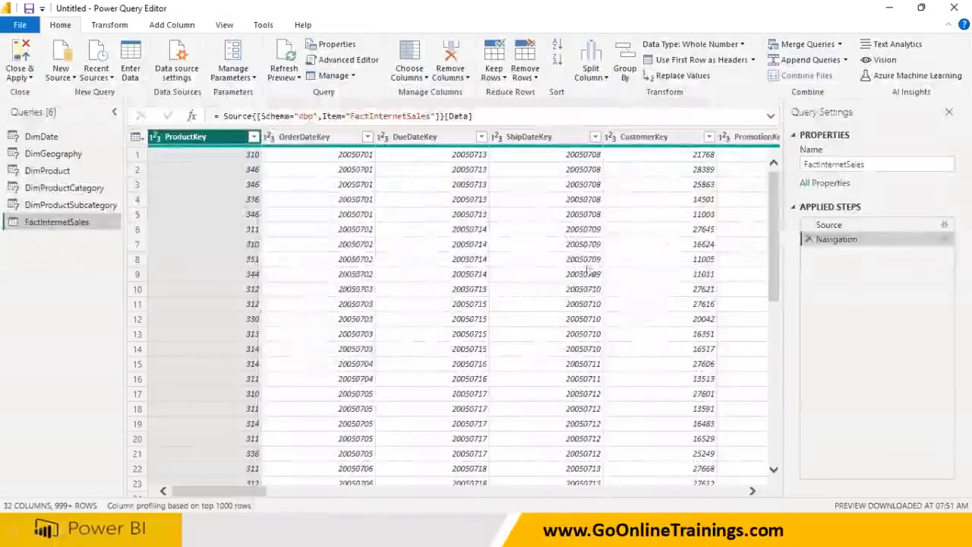
pyautogui.click(38, 138)
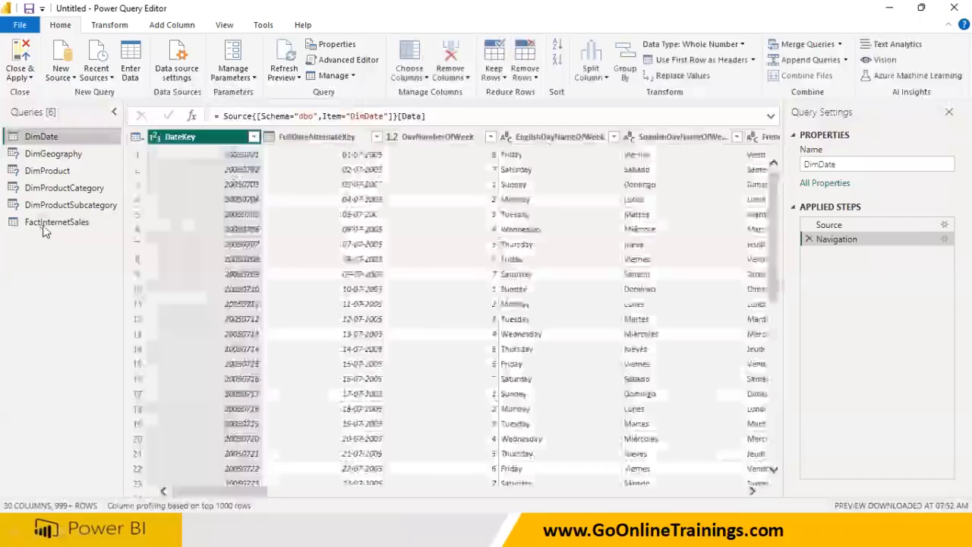
# Rename the FactInternetSales query to Sales
pyautogui.click(44, 226)
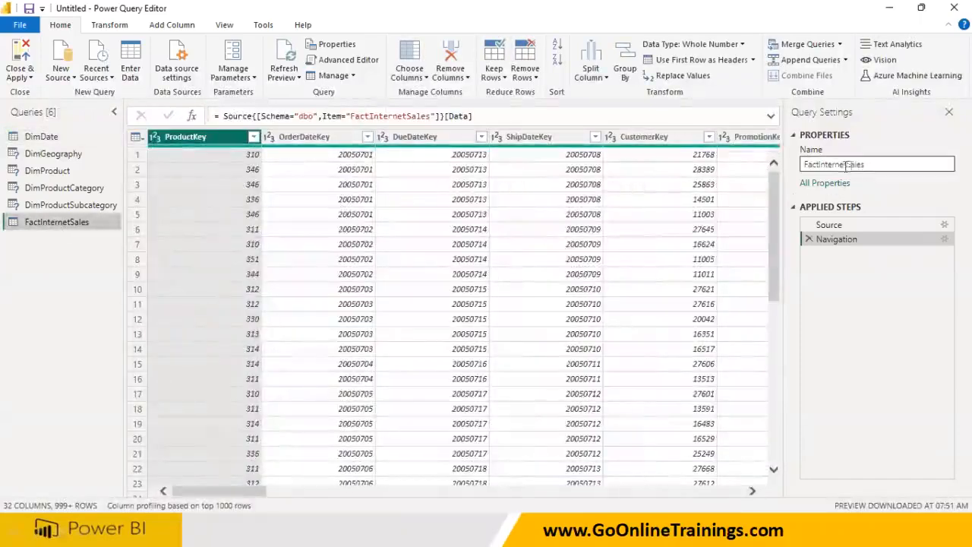
pyautogui.doubleClick(849, 165)
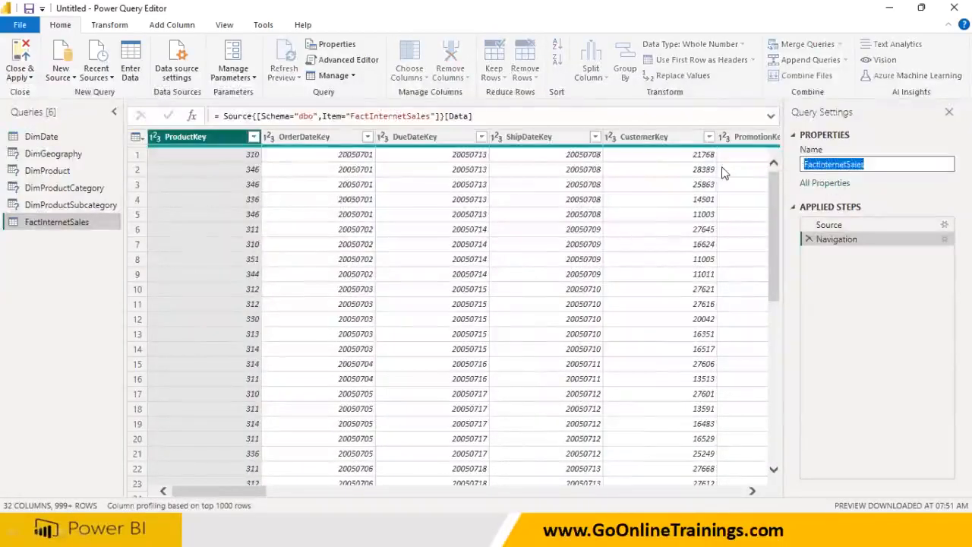
pyautogui.press('Right')
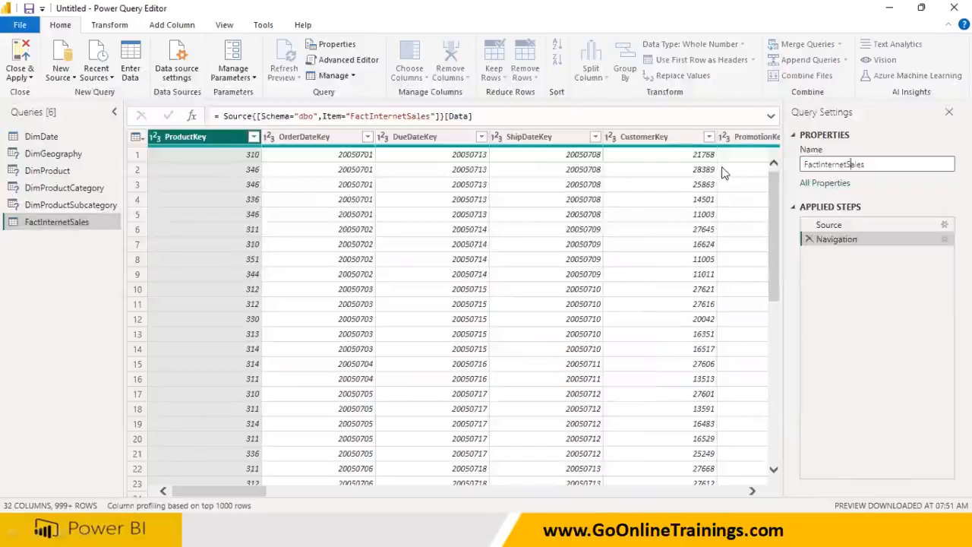
pyautogui.press('BackSpace')
pyautogui.press('BackSpace')
pyautogui.press('BackSpace')
pyautogui.press('BackSpace')
pyautogui.press('BackSpace')
pyautogui.press('BackSpace')
pyautogui.press('BackSpace')
pyautogui.press('BackSpace')
pyautogui.press('BackSpace')
pyautogui.press('BackSpace')
pyautogui.press('Return')
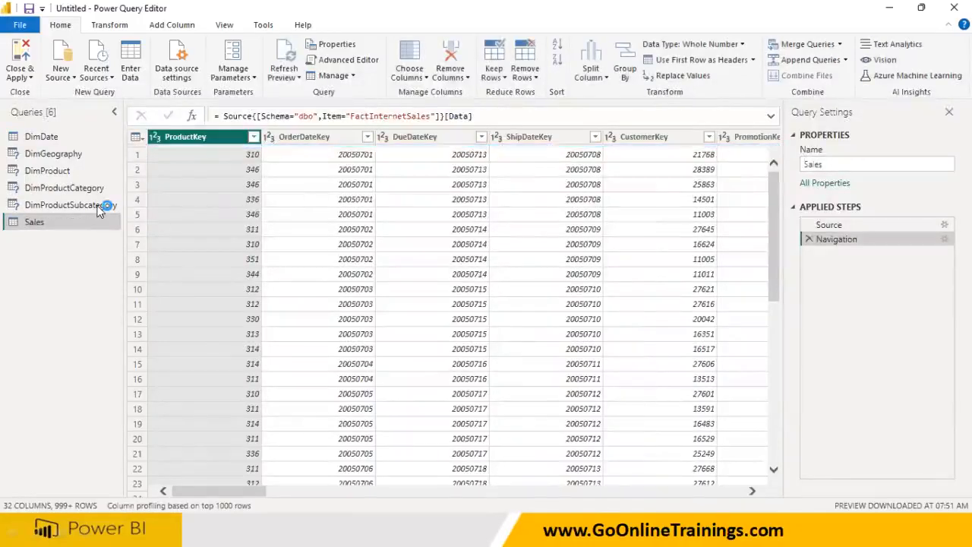
# Rename the DimProductSubcategory query to ProductSubcategory, removing its Dim prefix
pyautogui.click(97, 209)
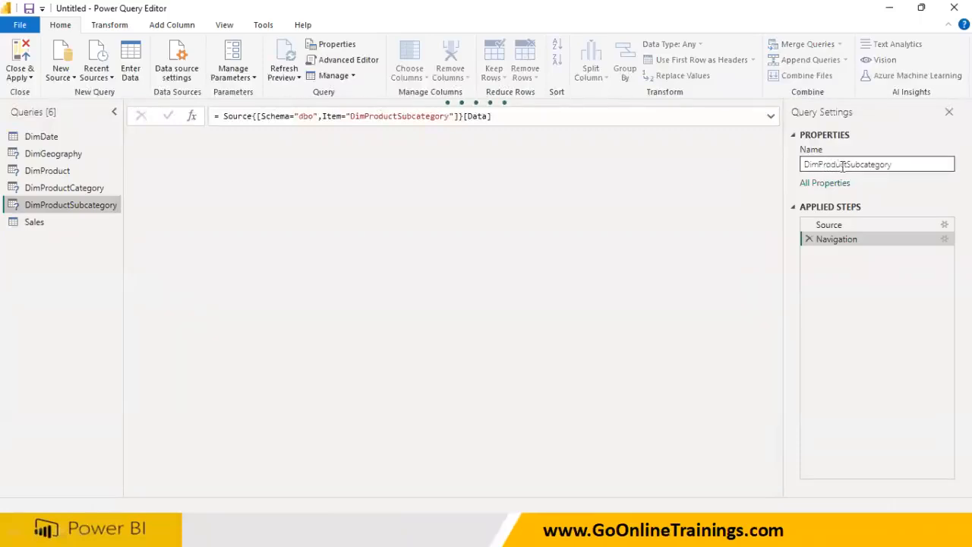
pyautogui.doubleClick(818, 165)
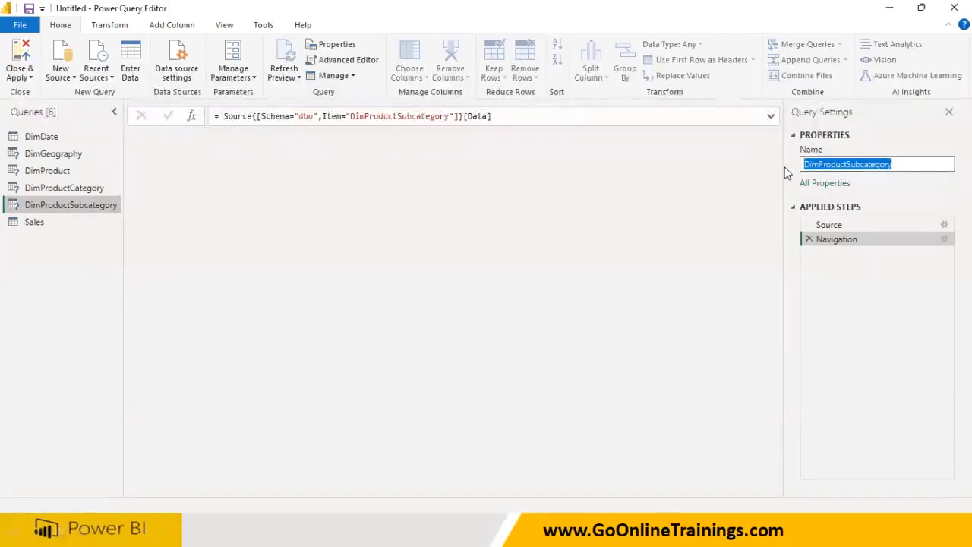
pyautogui.press('Home')
pyautogui.press('Delete')
pyautogui.press('Delete')
pyautogui.press('Delete')
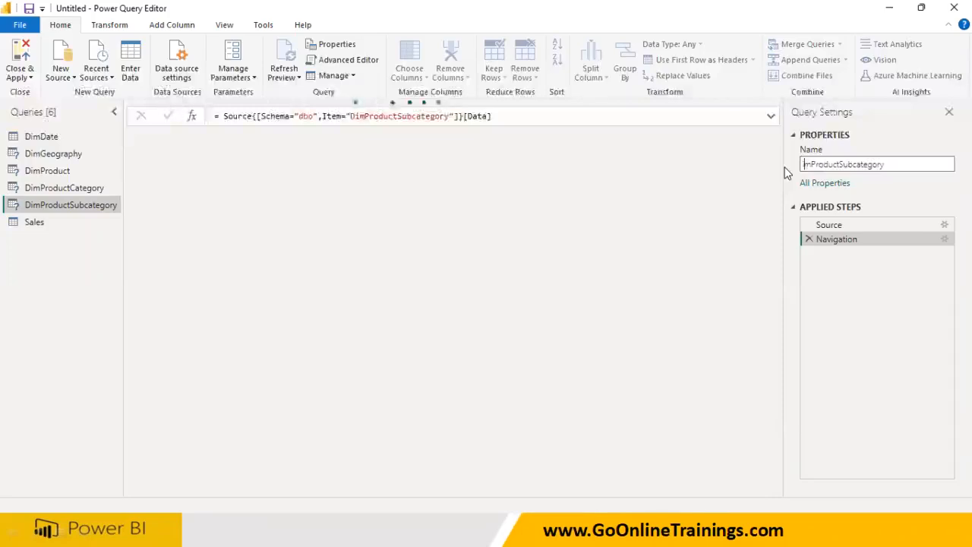
pyautogui.press('Return')
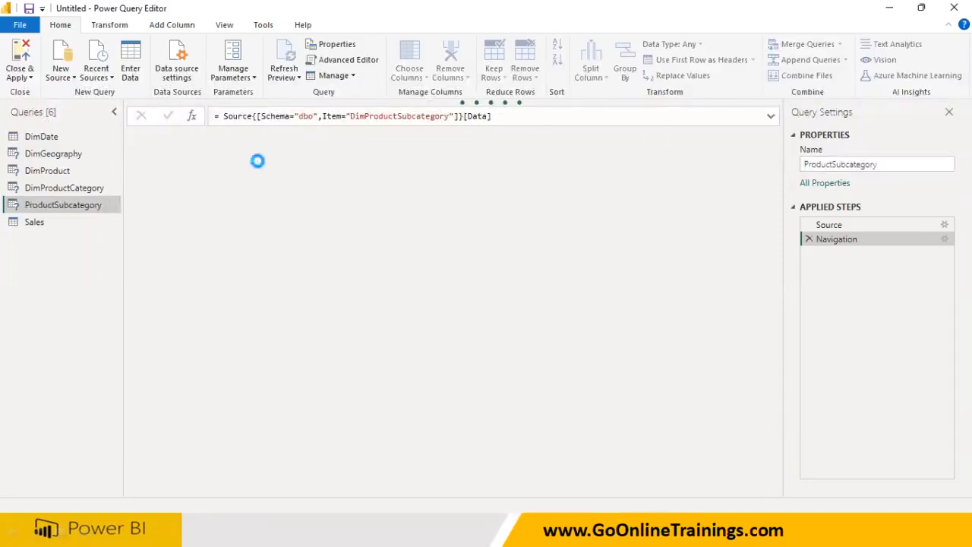
# Rename the DimDate query to Date, removing its Dim prefix
pyautogui.click(39, 138)
pyautogui.doubleClick(821, 165)
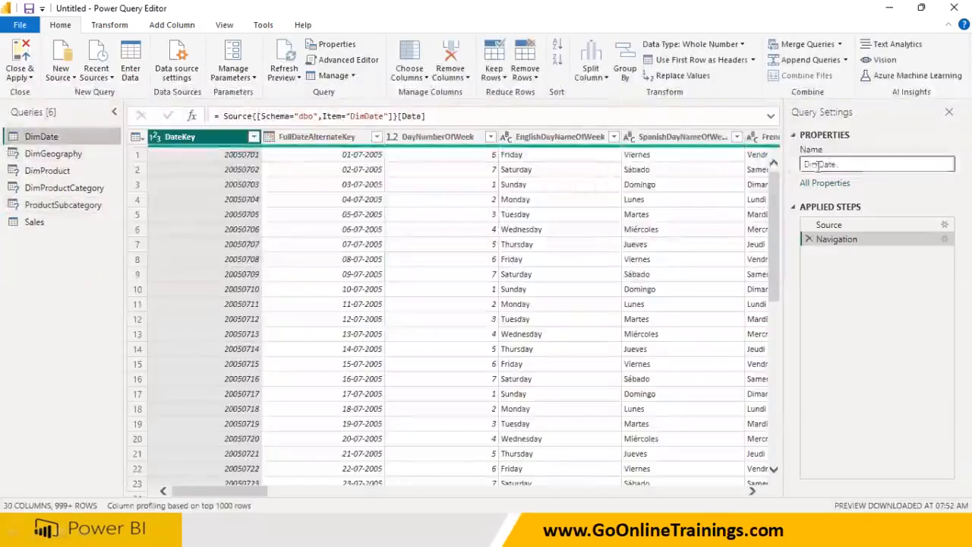
pyautogui.press('Home')
pyautogui.press('Delete')
pyautogui.press('Delete')
pyautogui.press('Delete')
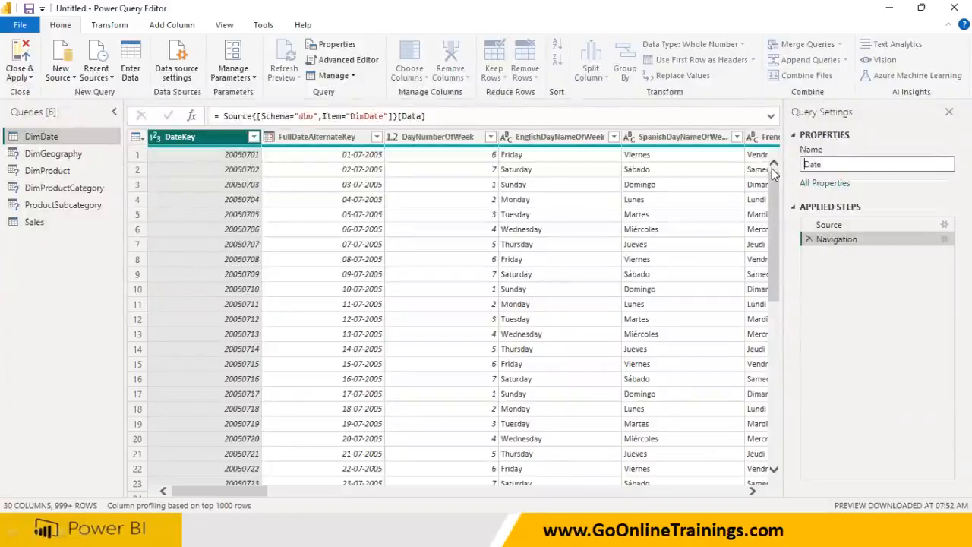
pyautogui.press('Return')
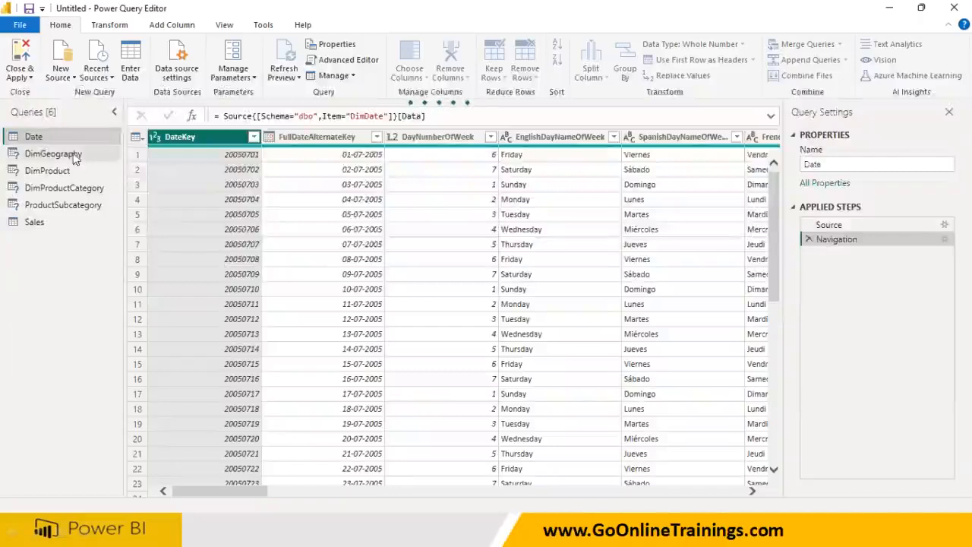
# Rename the DimGeography query to Geography, removing its Dim prefix
pyautogui.click(64, 153)
pyautogui.doubleClick(822, 165)
pyautogui.press('Home')
pyautogui.press('Delete')
pyautogui.press('Delete')
pyautogui.press('Delete')
pyautogui.press('Return')
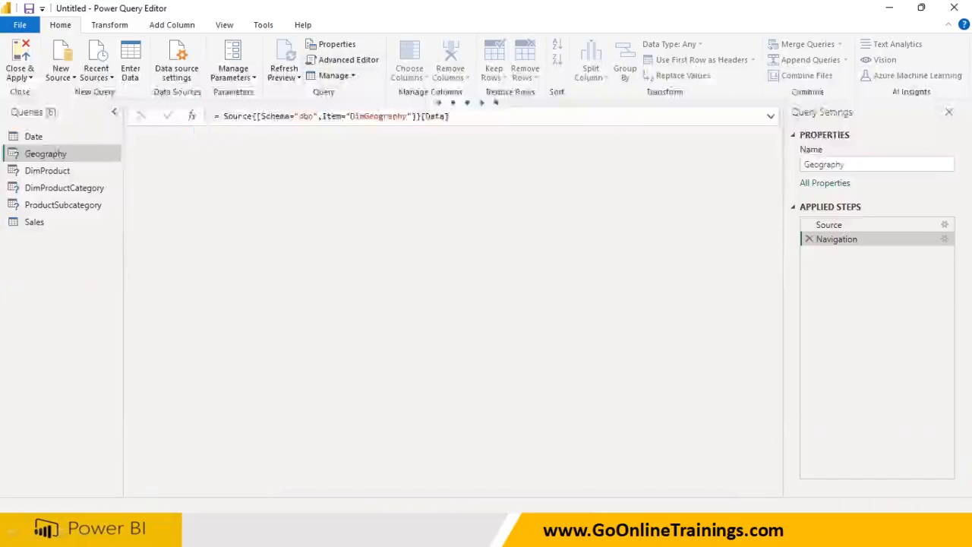
# Apply the query changes to the model and view the loaded data of the tables from Date through Sales
pyautogui.click(17, 59)
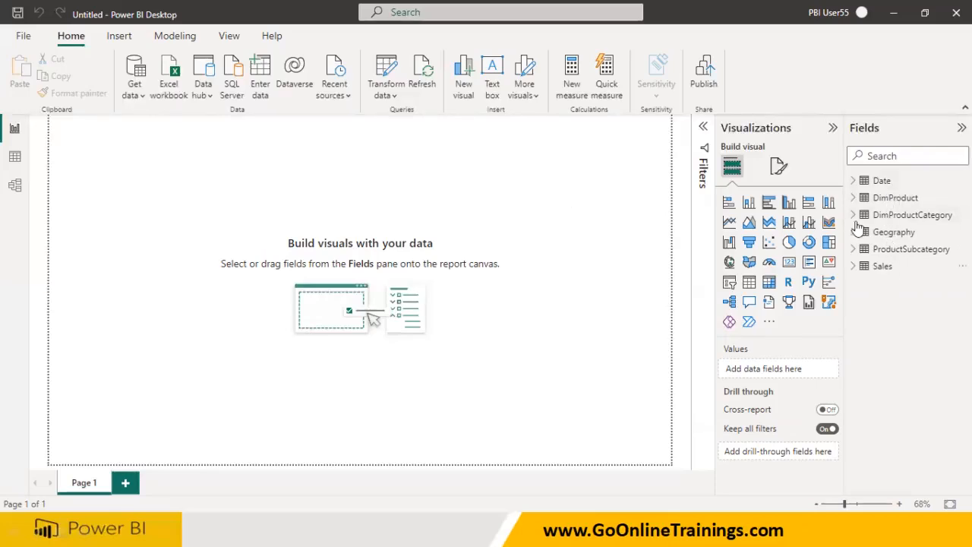
pyautogui.click(14, 157)
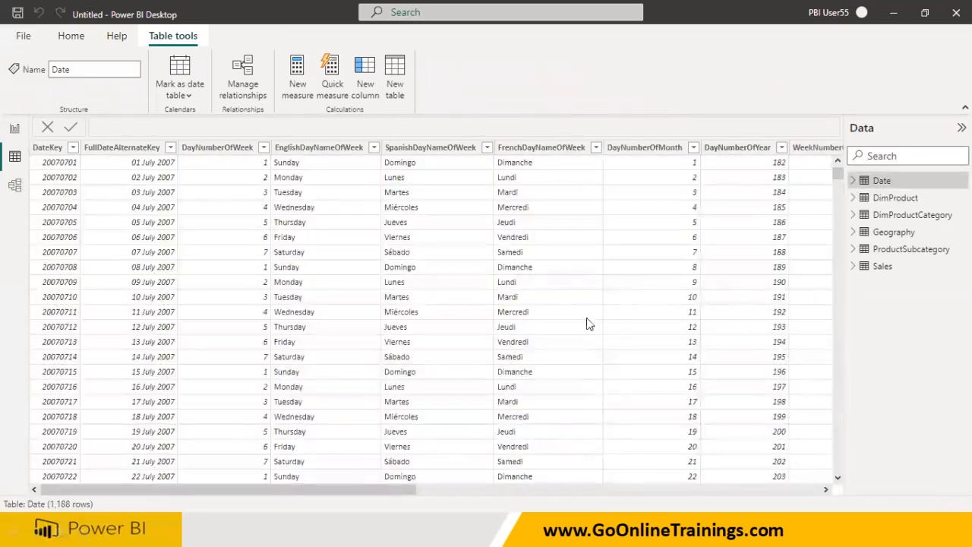
pyautogui.click(897, 199)
pyautogui.click(901, 215)
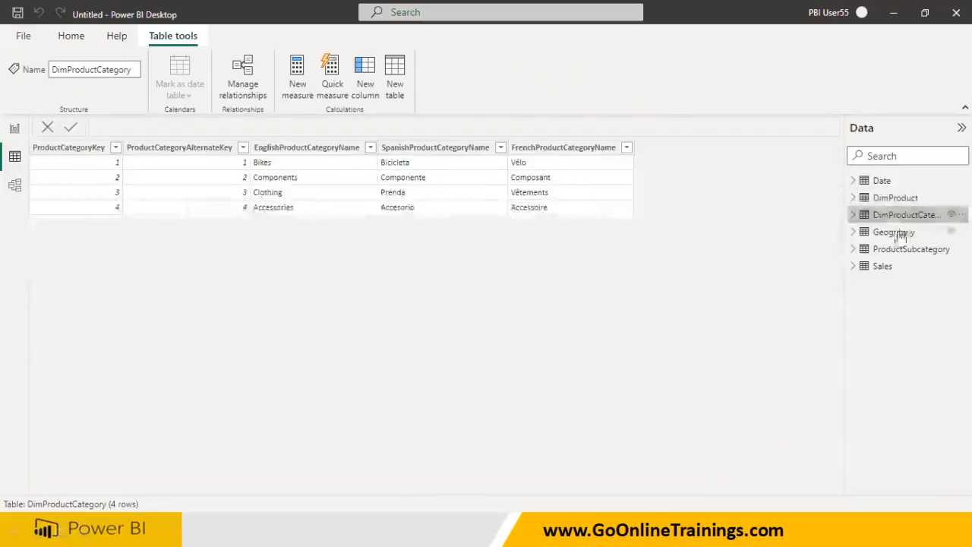
pyautogui.click(901, 233)
pyautogui.click(889, 249)
pyautogui.click(883, 266)
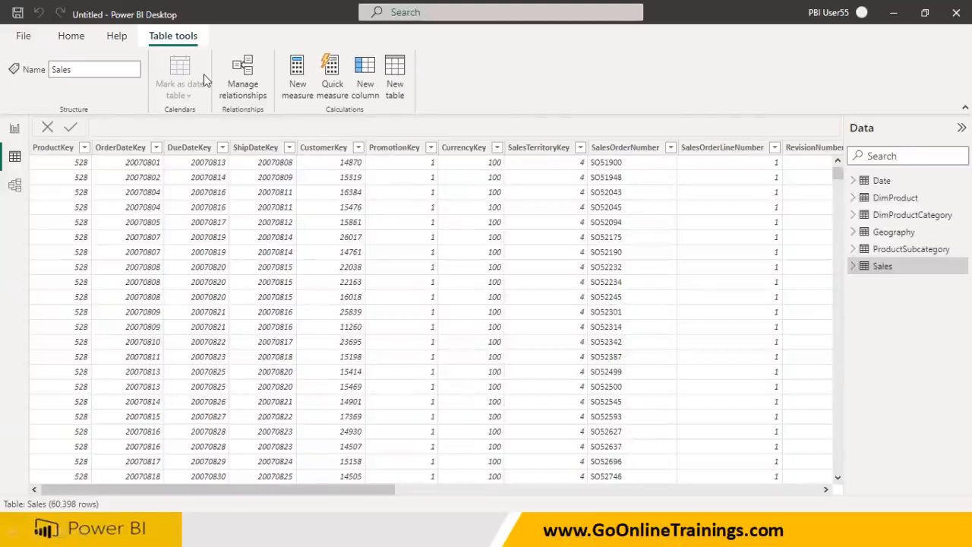
# Return to the report view and close the untitled report without saving it
pyautogui.click(14, 129)
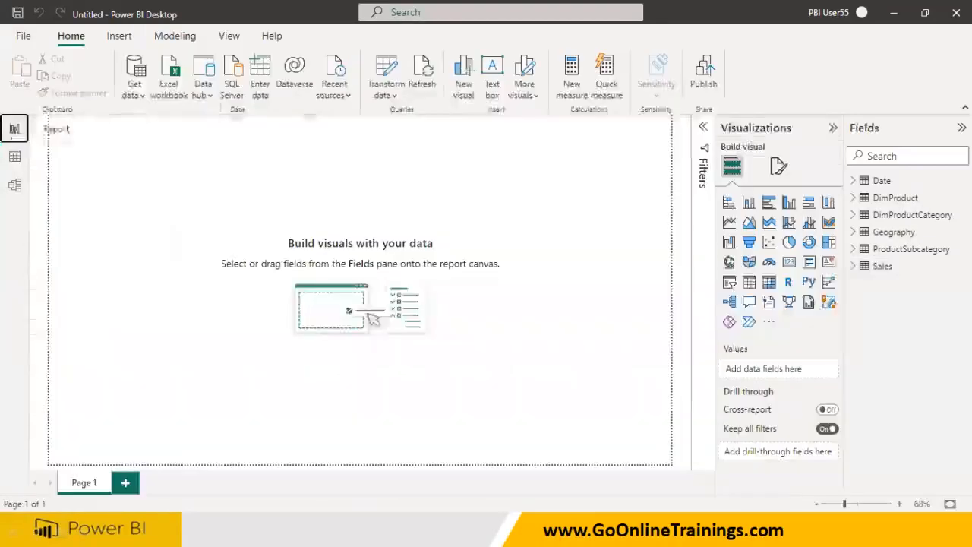
pyautogui.click(957, 12)
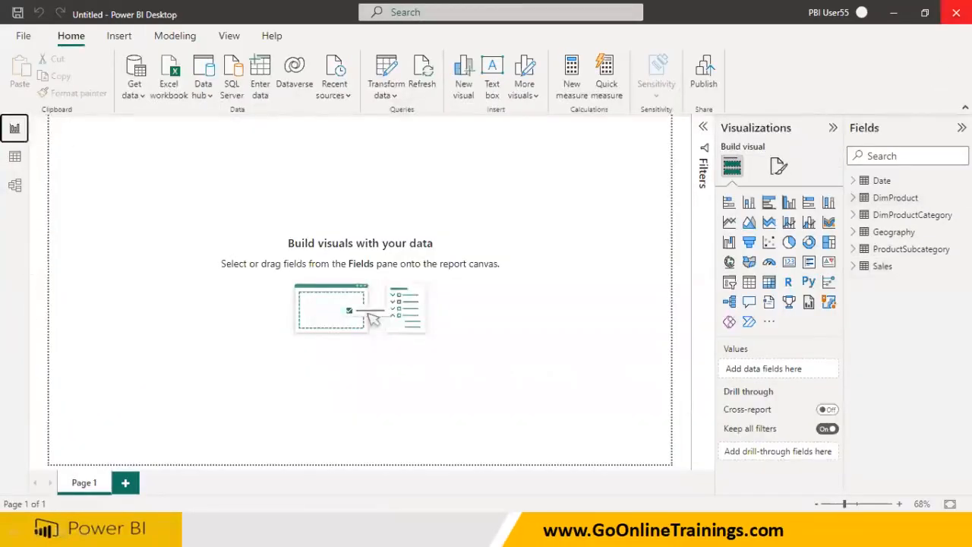
pyautogui.click(554, 285)
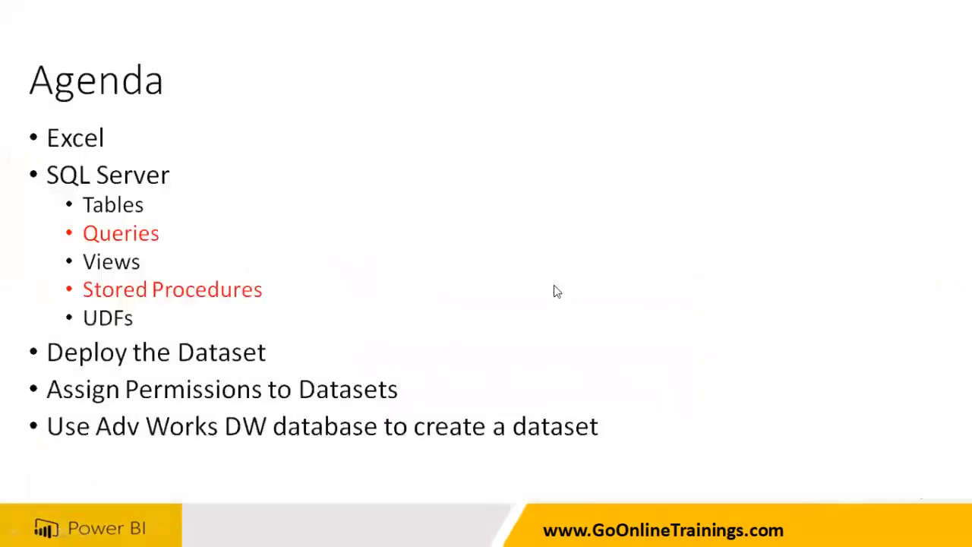
# Launch Power BI Desktop again and dismiss its start screen to get a blank report
pyautogui.press('super')
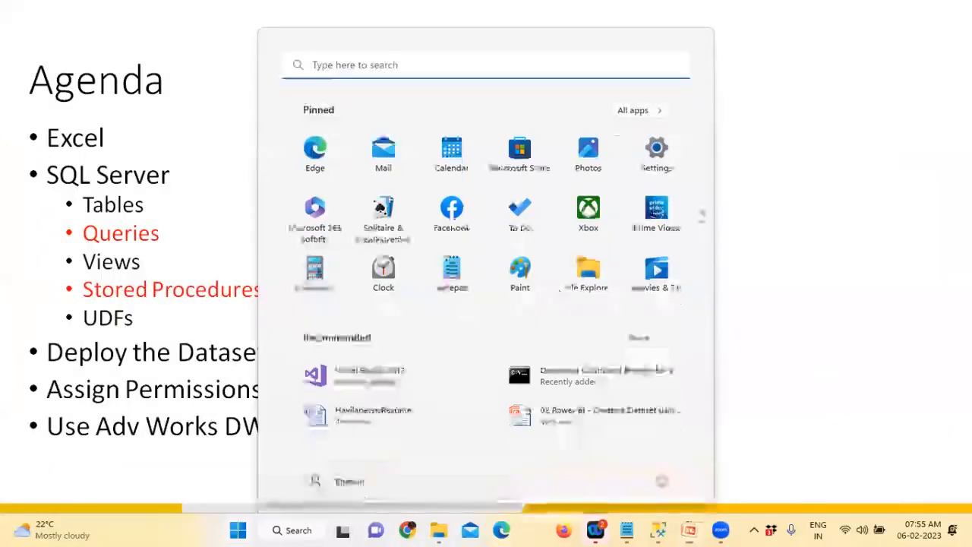
pyautogui.write('power')
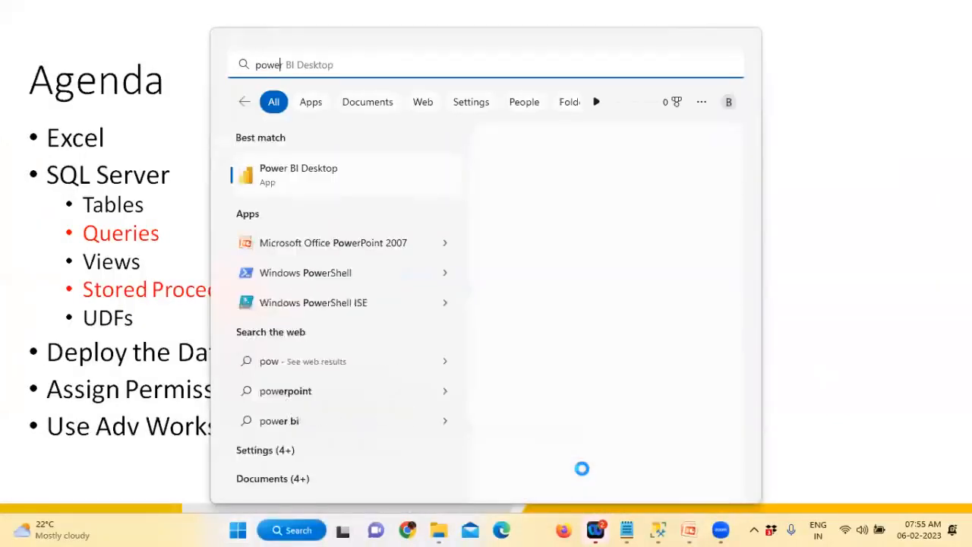
pyautogui.click(325, 174)
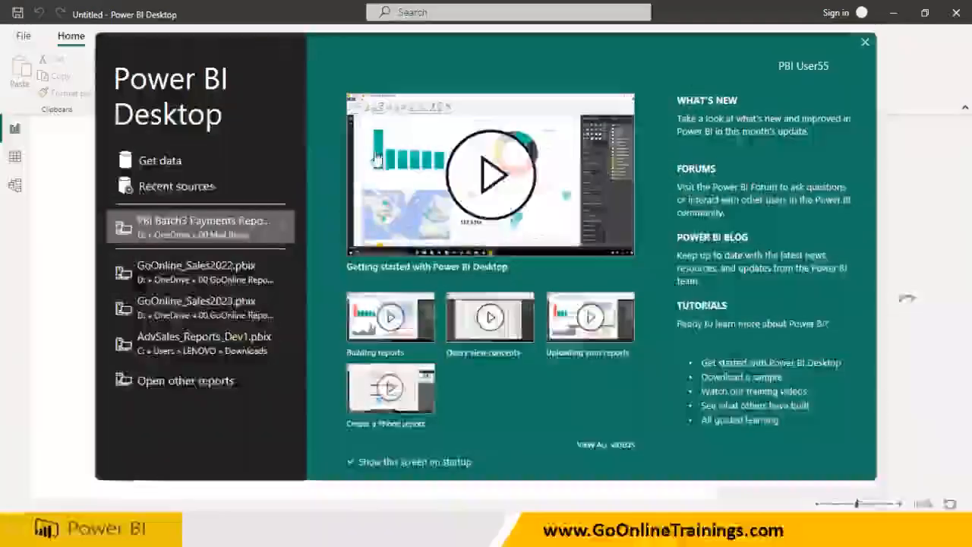
pyautogui.click(865, 43)
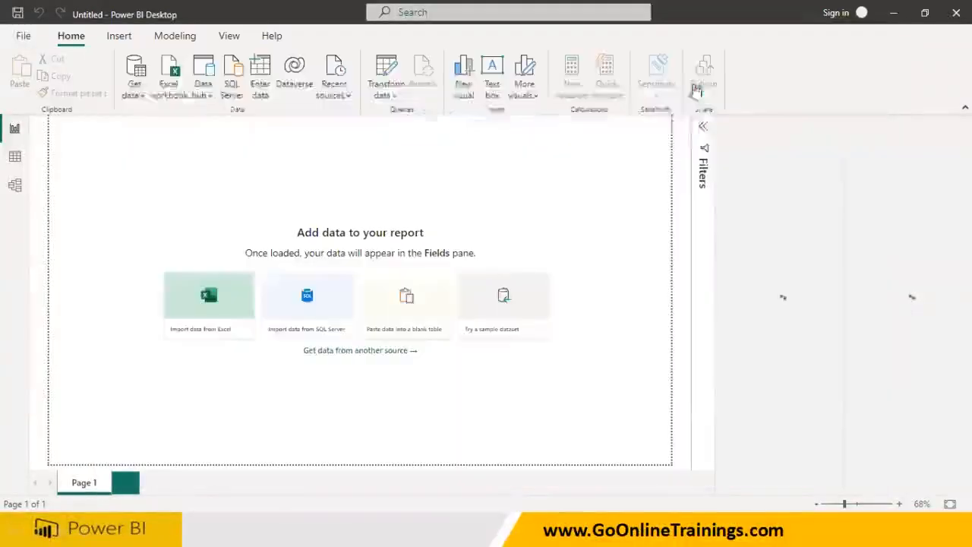
# Open the Power Query Editor and start a new SQL Server source with kedar as the server
pyautogui.click(394, 92)
pyautogui.click(403, 125)
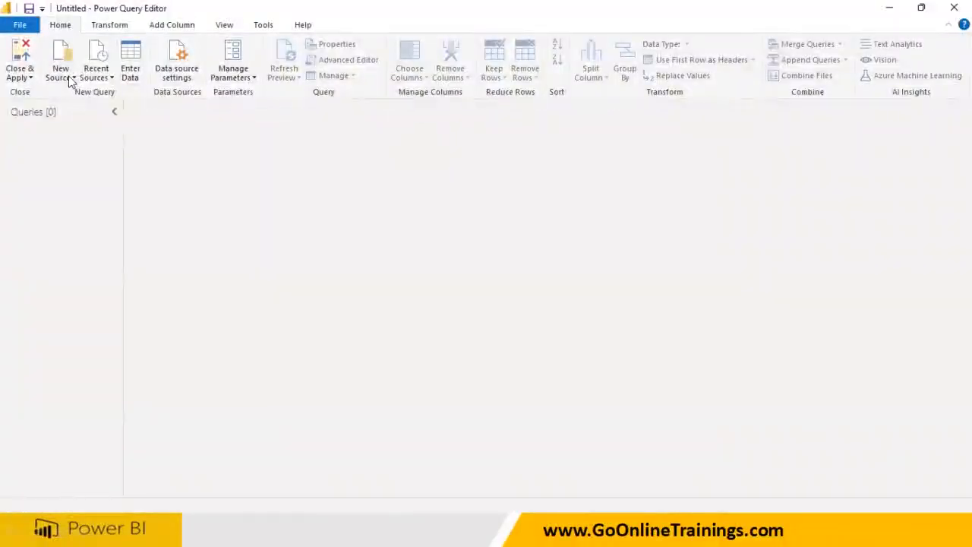
pyautogui.click(68, 75)
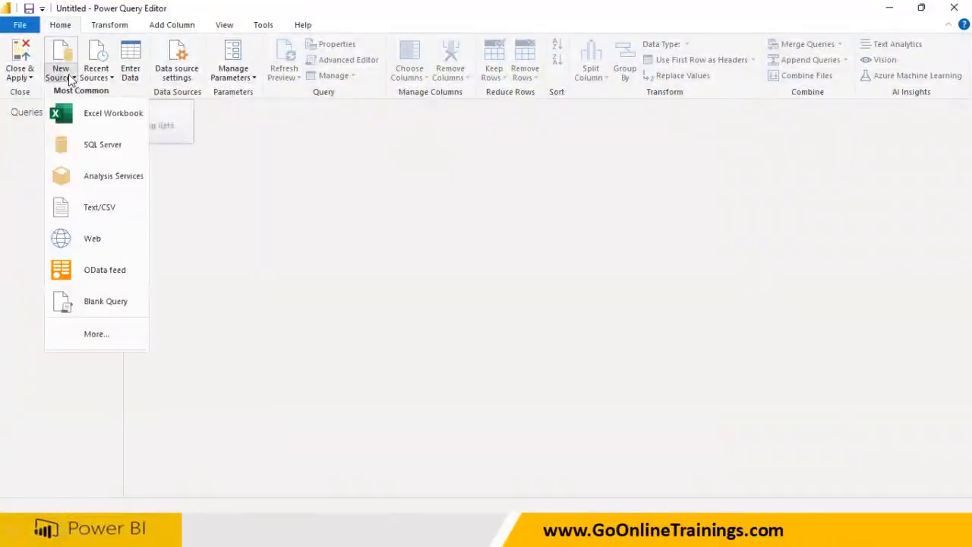
pyautogui.click(94, 146)
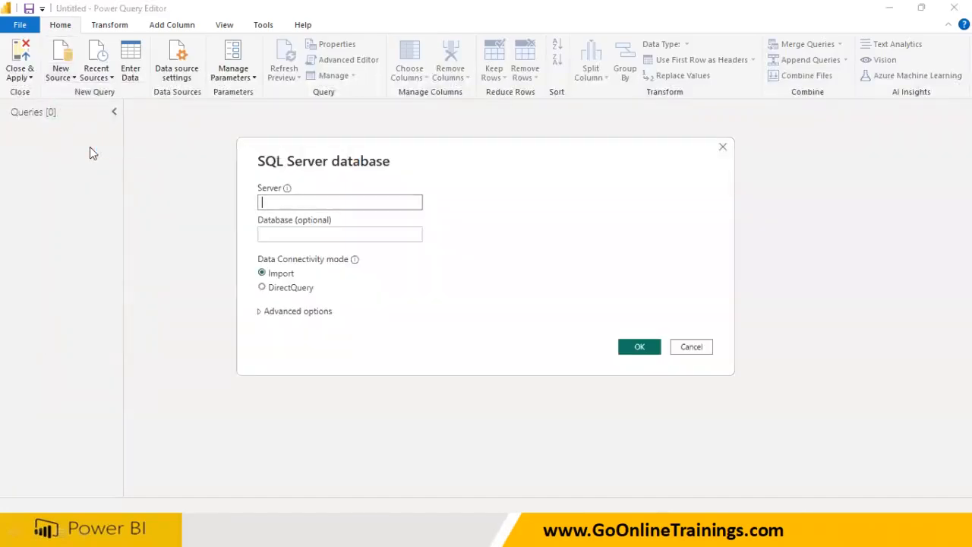
pyautogui.write('kedar')
pyautogui.click(264, 236)
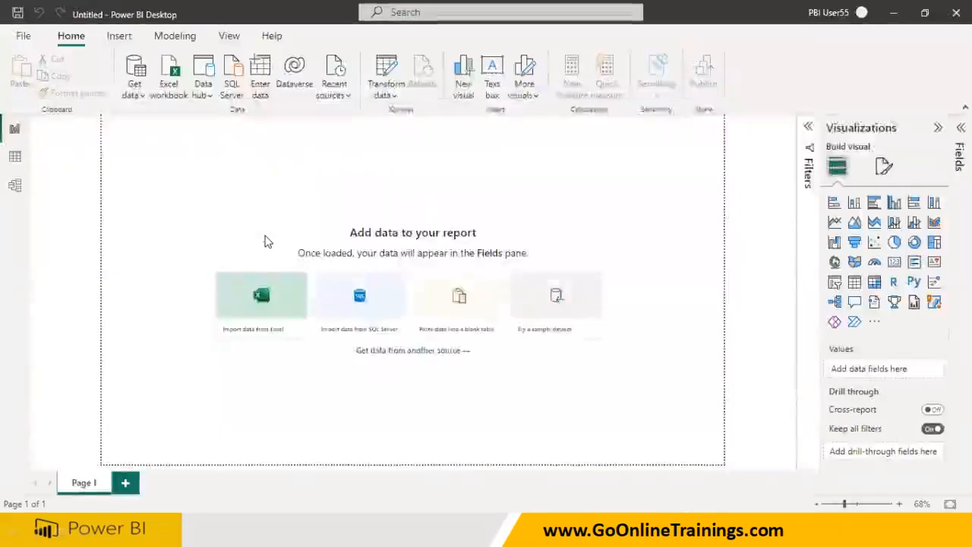
# Switch to SQL Server Management Studio and copy the AdventureWorksDW database name from the SQL script
pyautogui.press('super')
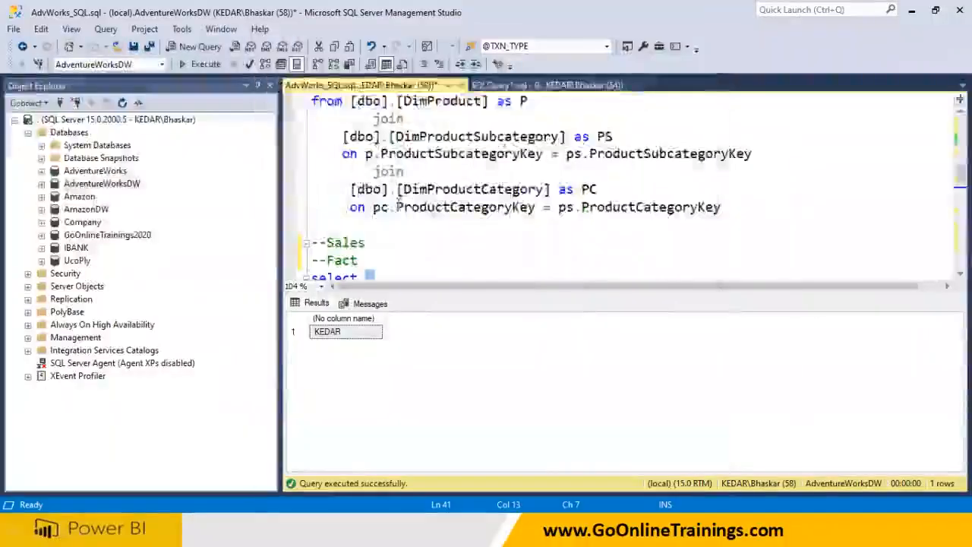
pyautogui.scroll(10, 399, 206)
pyautogui.moveTo(336, 102); pyautogui.dragTo(411, 105)
pyautogui.click(403, 119)
pyautogui.doubleClick(395, 104)
pyautogui.hotkey('ctrl', 'c')
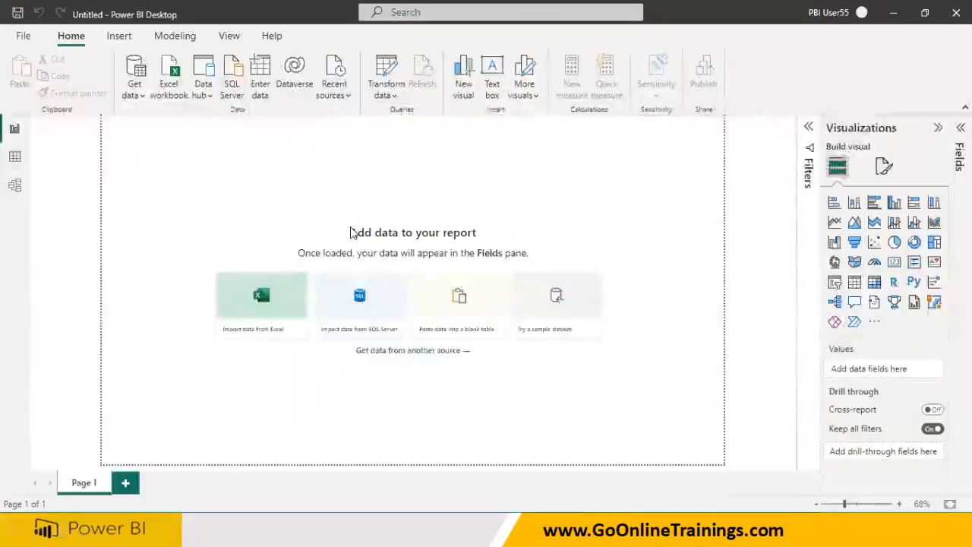
# Switch back to the Power Query Editor and connect to the AdventureWorksDW database in DirectQuery mode
pyautogui.press('super')
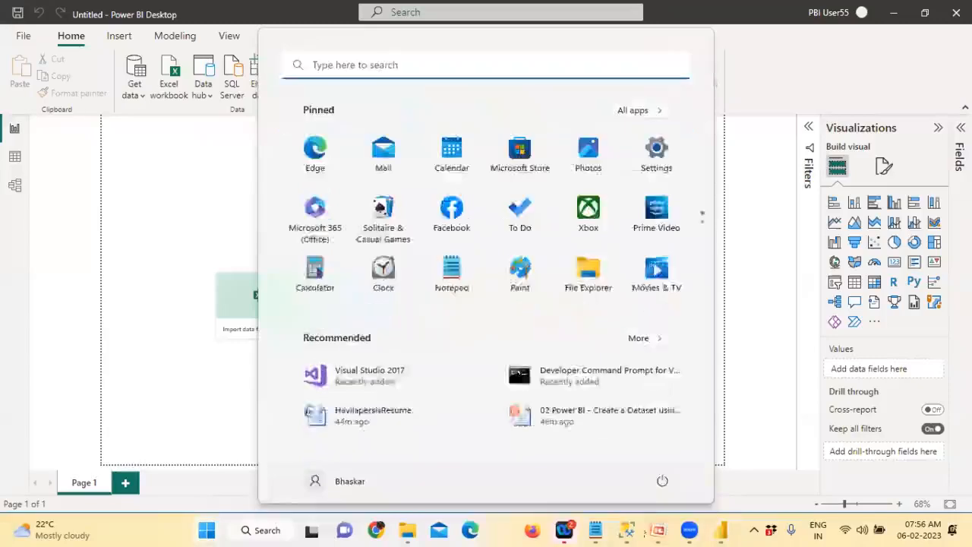
pyautogui.moveTo(735, 529)
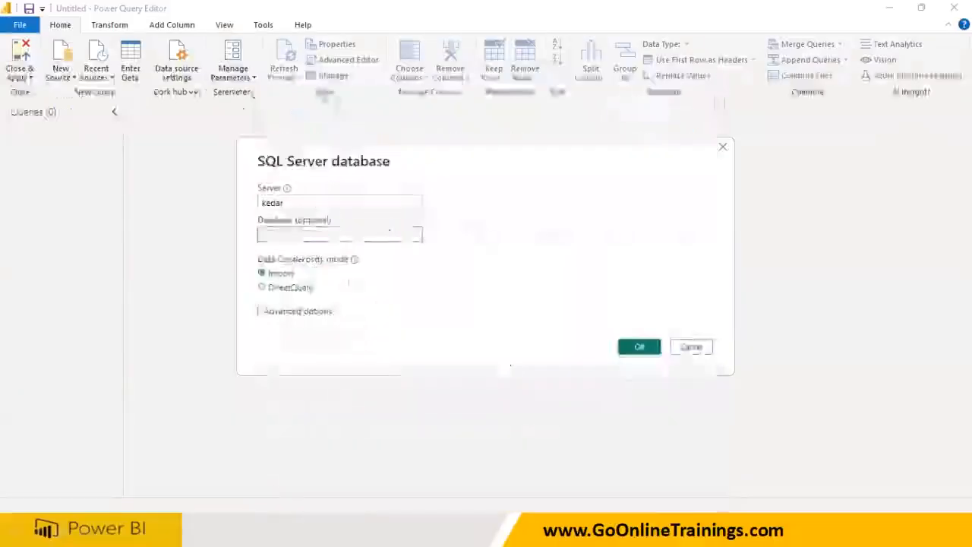
pyautogui.click(274, 234)
pyautogui.hotkey('ctrl', 'v')
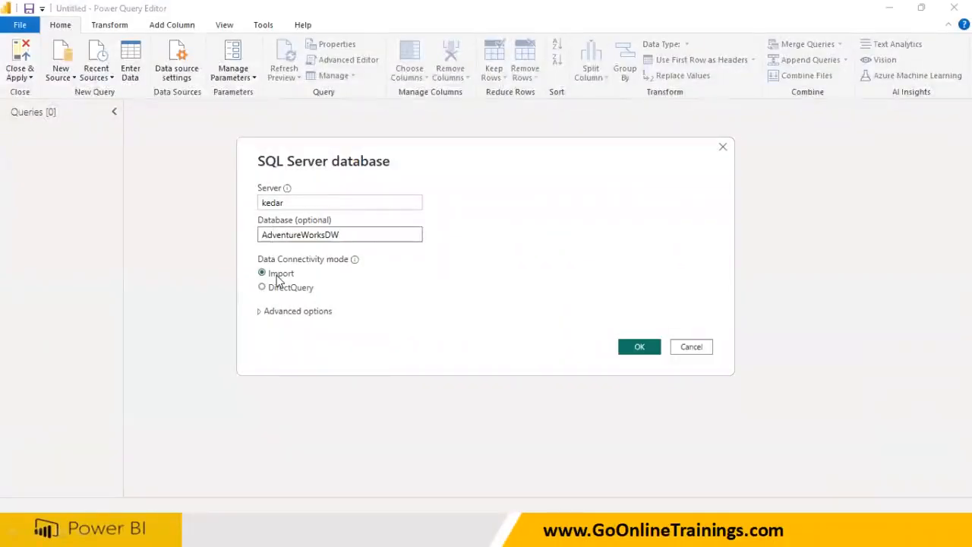
pyautogui.click(280, 292)
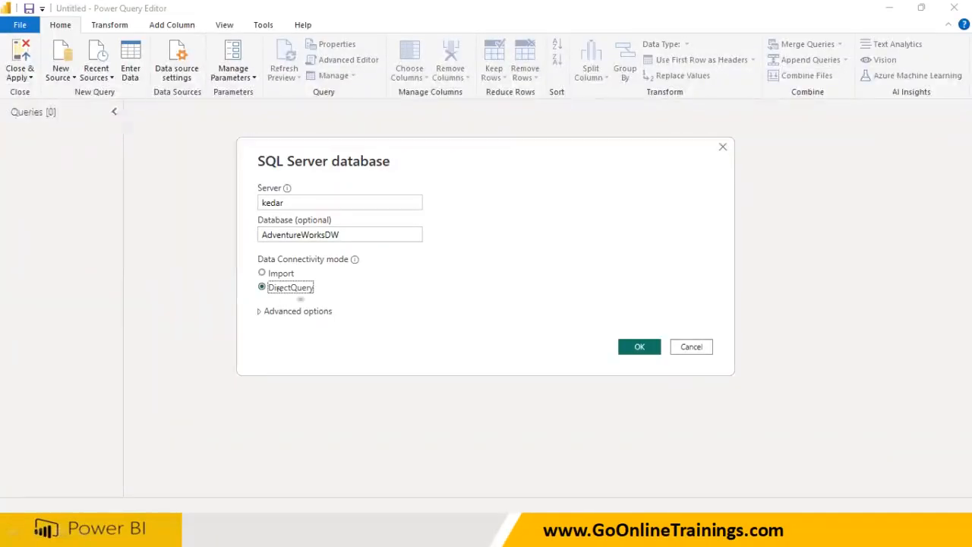
pyautogui.click(634, 347)
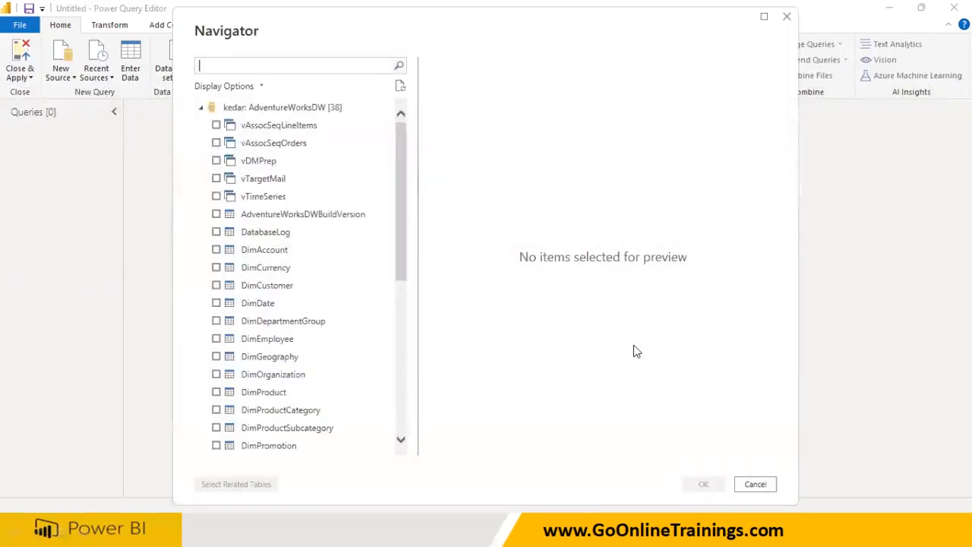
# Select the DimDate, DimProduct and FactInternetSales tables in the Navigator and add them as queries
pyautogui.scroll(-2, 278, 344)
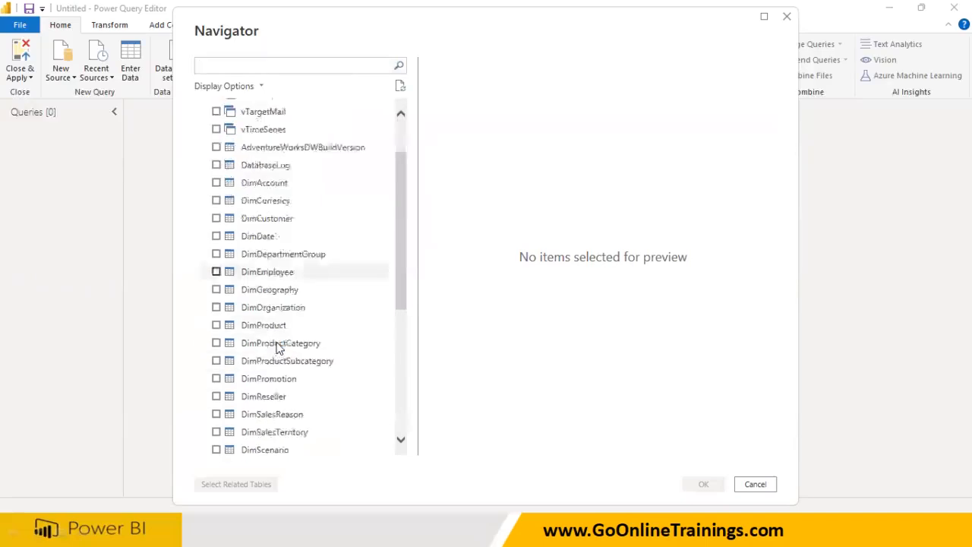
pyautogui.scroll(-5, 277, 347)
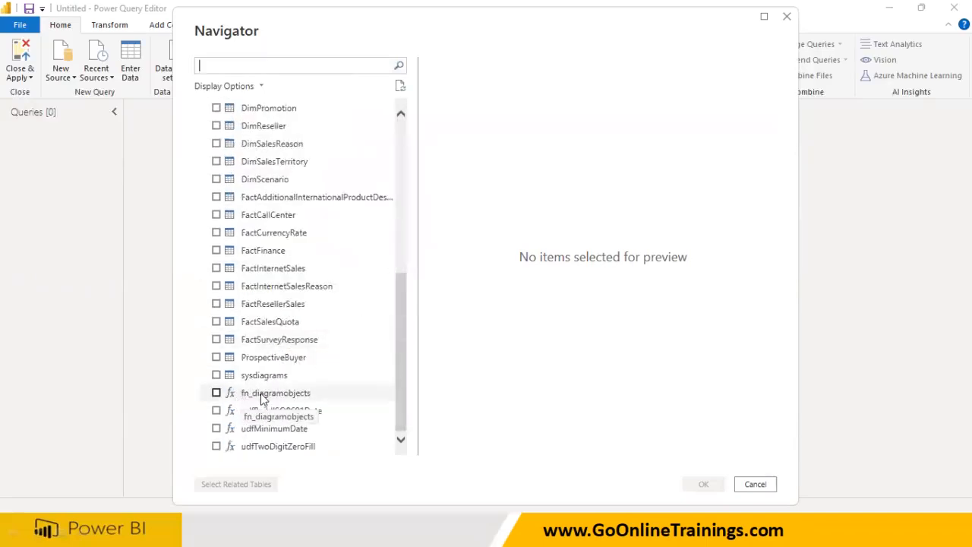
pyautogui.scroll(7, 246, 374)
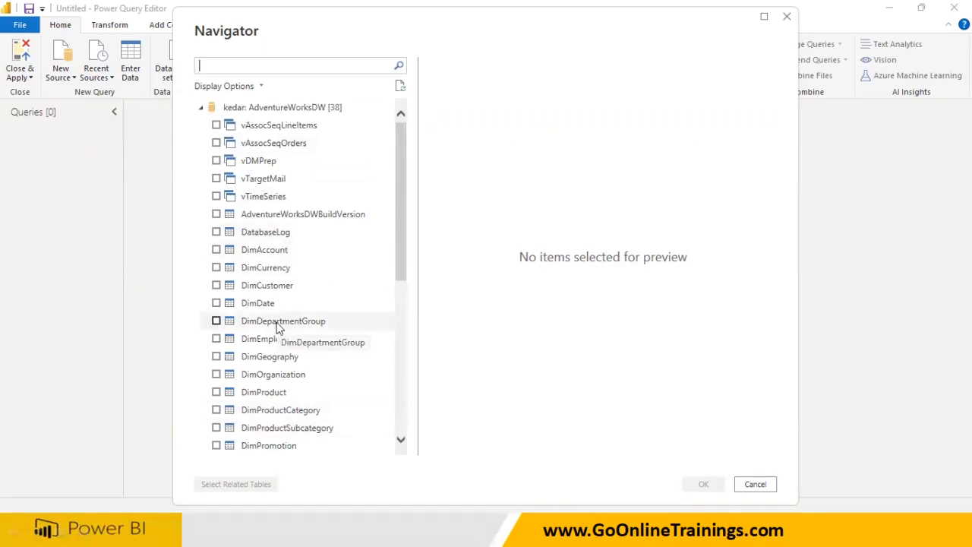
pyautogui.click(217, 303)
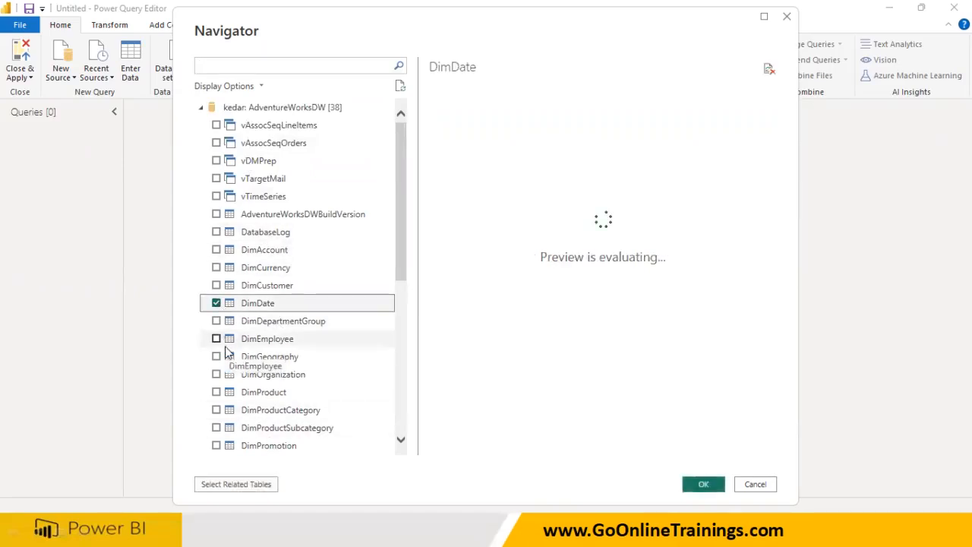
pyautogui.scroll(-1, 226, 353)
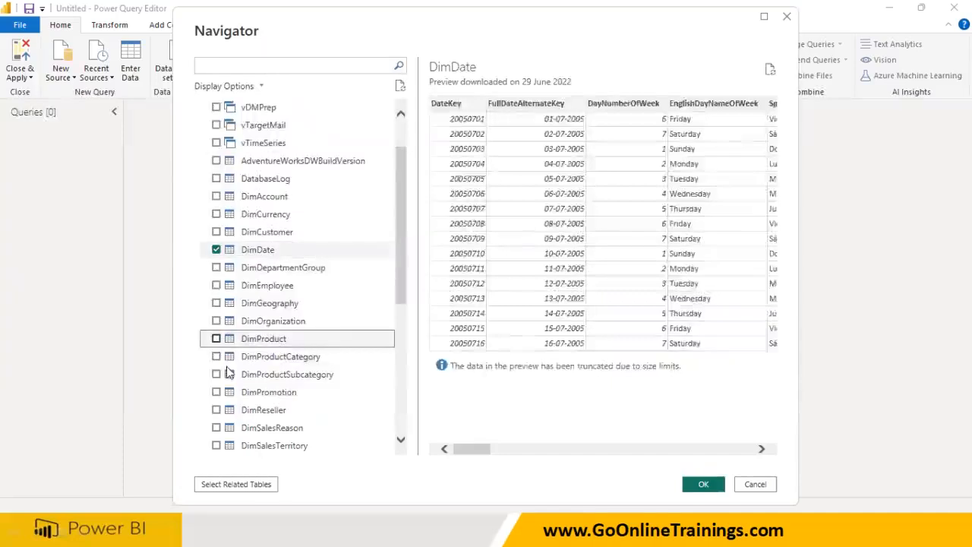
pyautogui.click(216, 339)
pyautogui.scroll(-1, 230, 377)
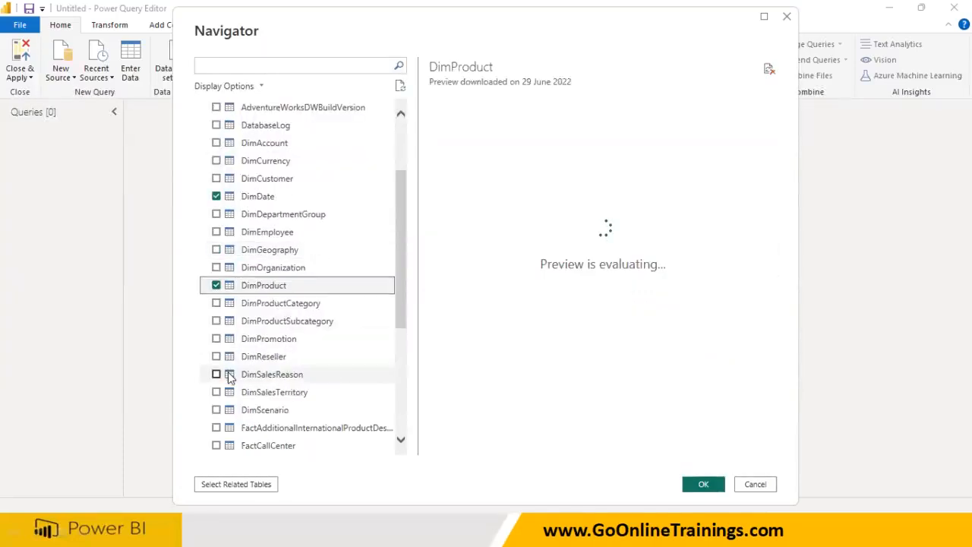
pyautogui.scroll(-2, 230, 377)
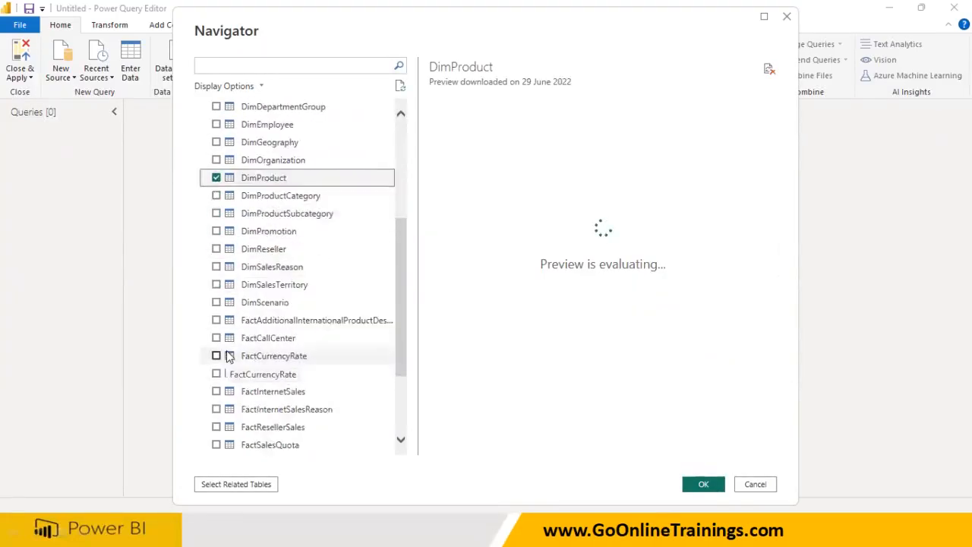
pyautogui.scroll(-3, 230, 355)
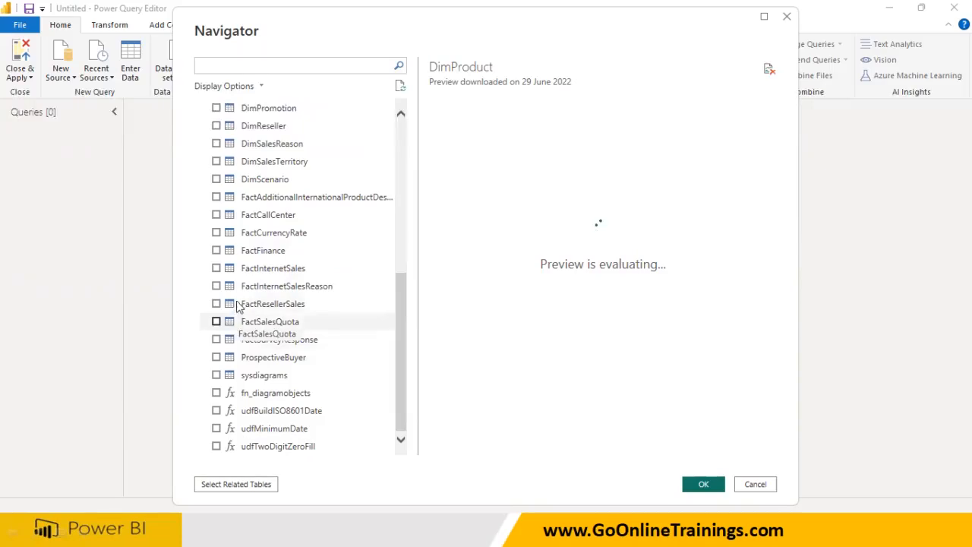
pyautogui.click(217, 268)
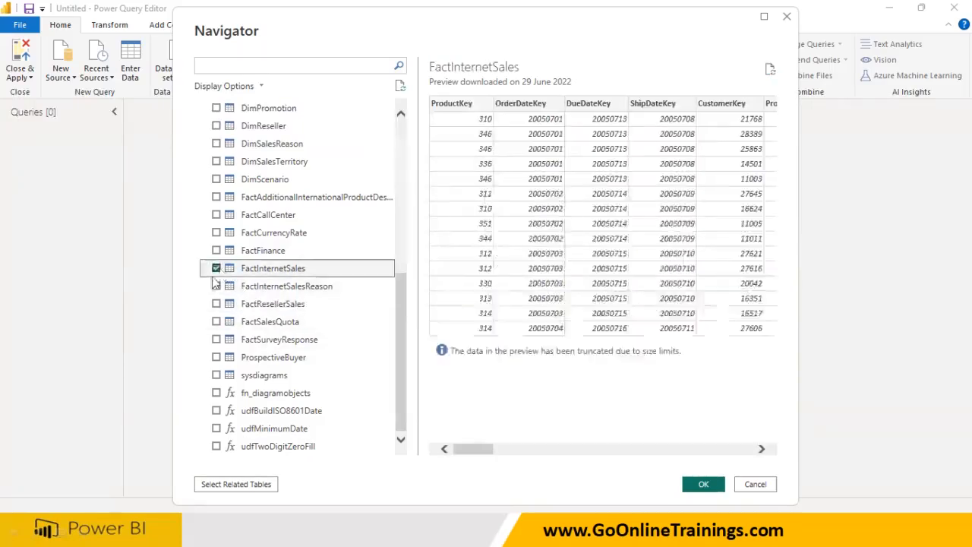
pyautogui.click(705, 487)
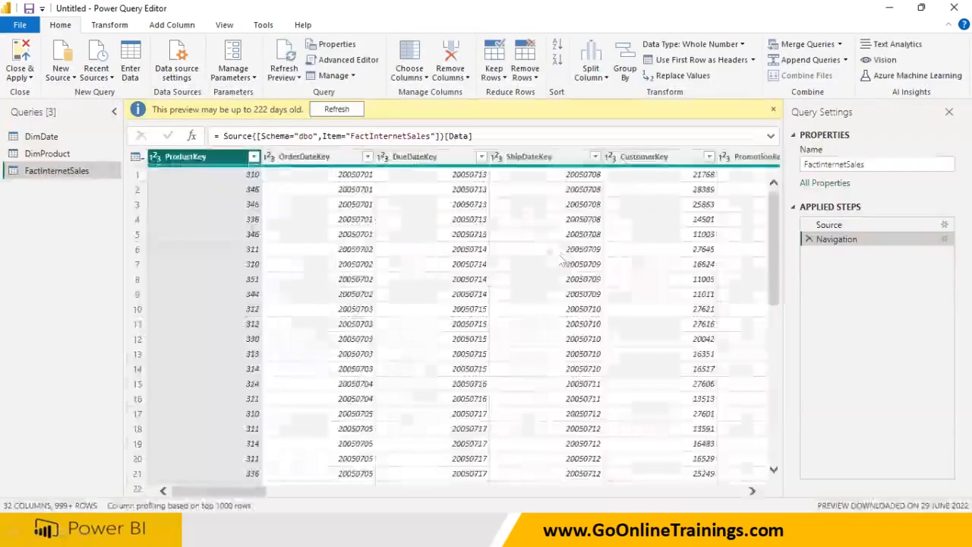
# Refresh the outdated data previews of the FactInternetSales and DimDate queries
pyautogui.click(351, 109)
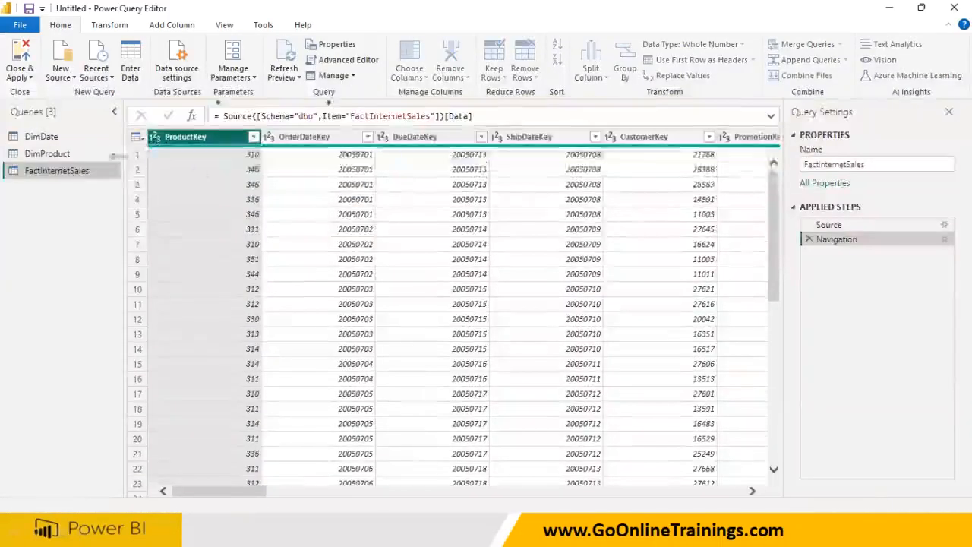
pyautogui.click(64, 155)
pyautogui.click(36, 137)
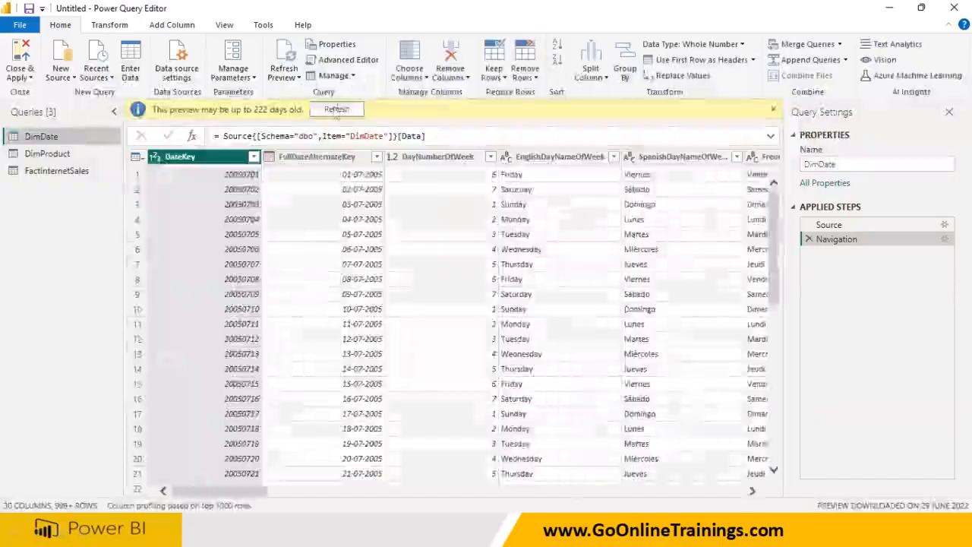
pyautogui.click(337, 111)
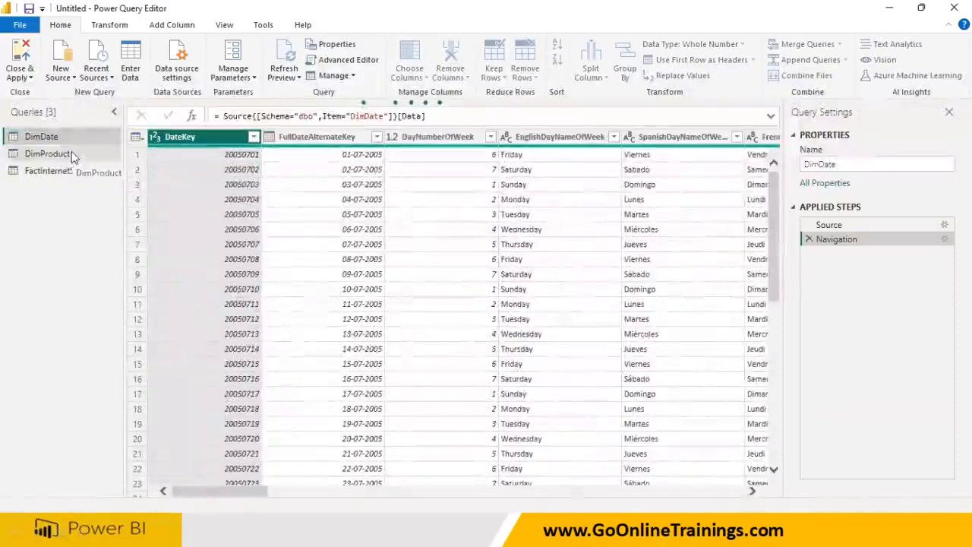
# Refresh the outdated DimProduct data preview, and close the Power Query Editor with all query changes applied
pyautogui.click(69, 154)
pyautogui.click(325, 111)
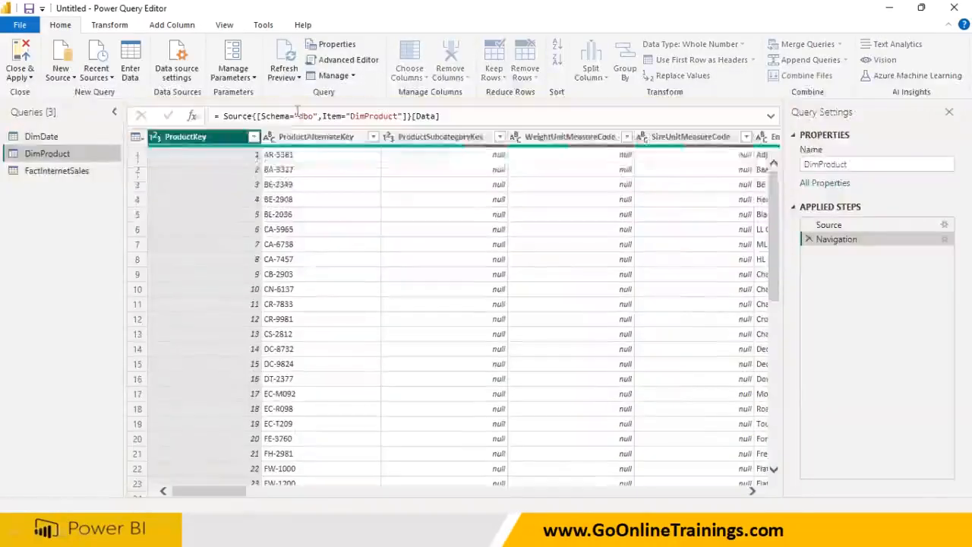
pyautogui.click(19, 77)
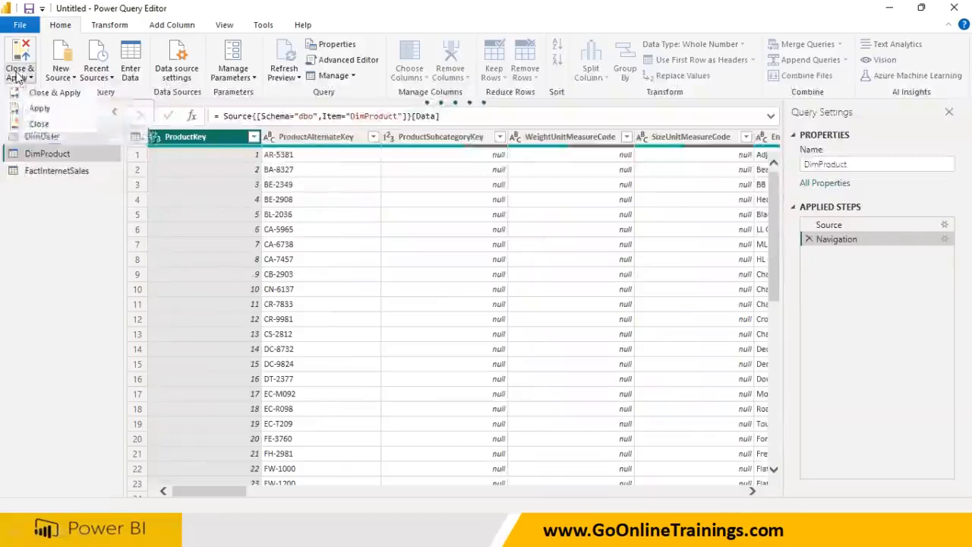
pyautogui.click(34, 91)
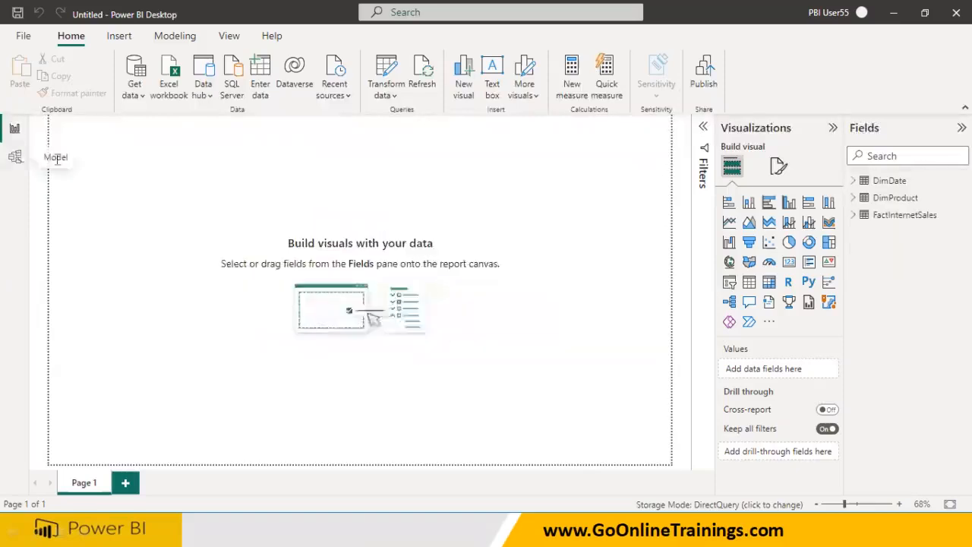
# Inspect the fields of the DimDate table and check the Model view before returning to the report
pyautogui.click(855, 180)
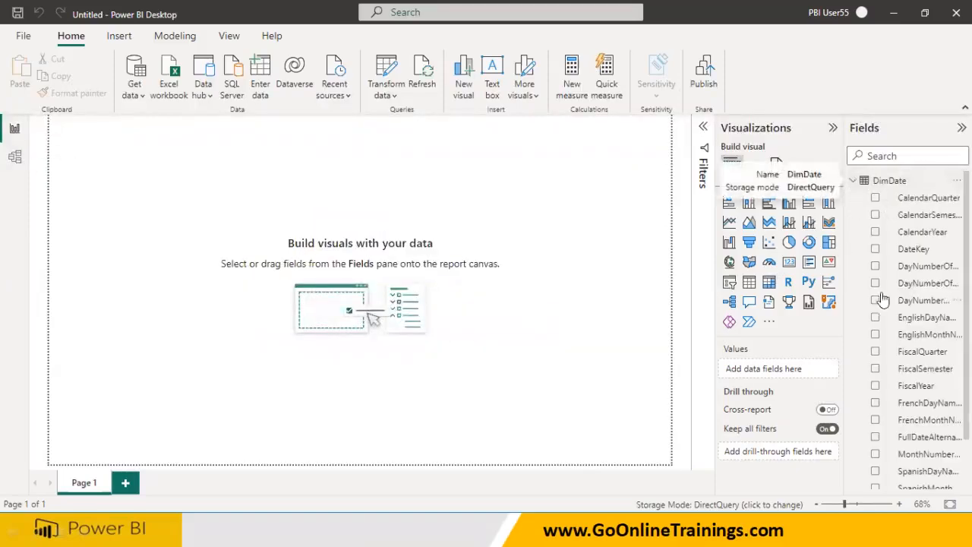
pyautogui.click(855, 181)
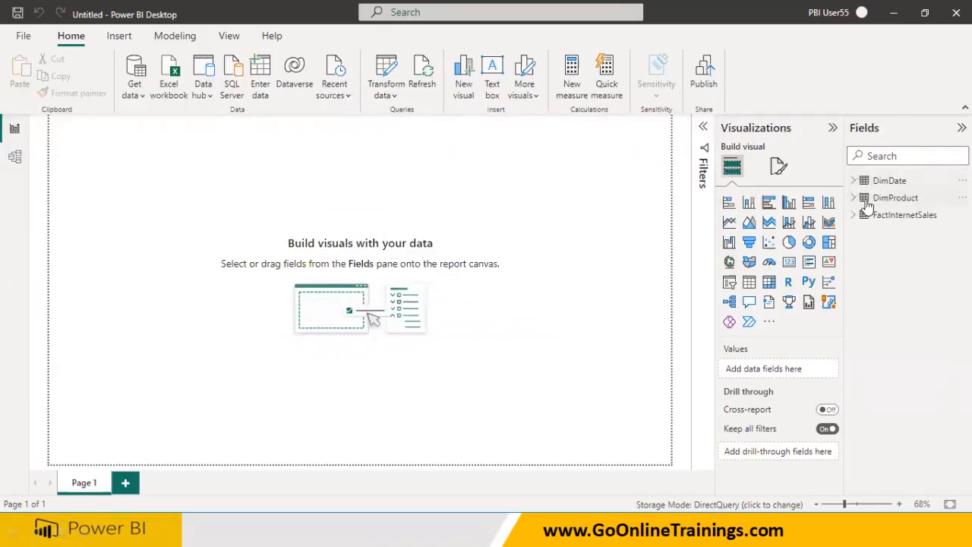
pyautogui.click(15, 156)
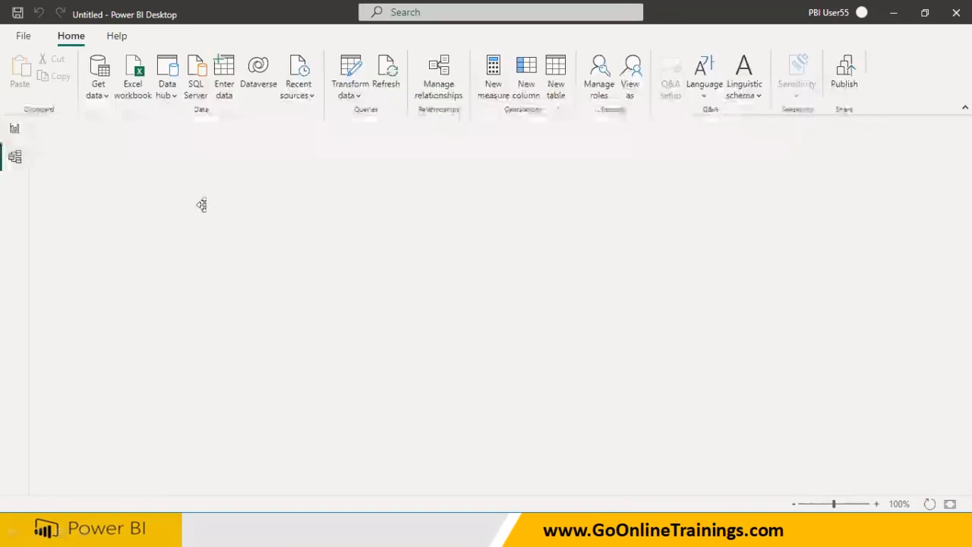
pyautogui.click(15, 129)
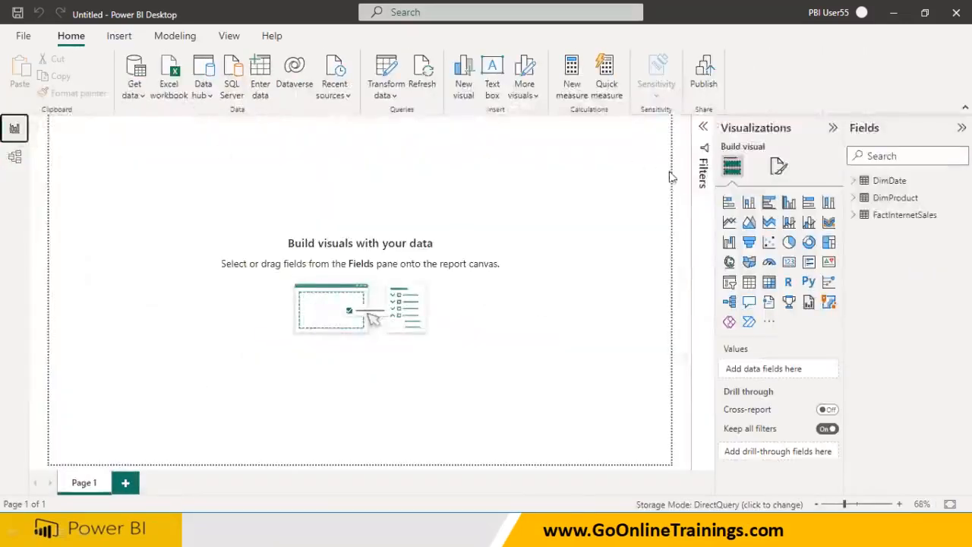
pyautogui.click(853, 182)
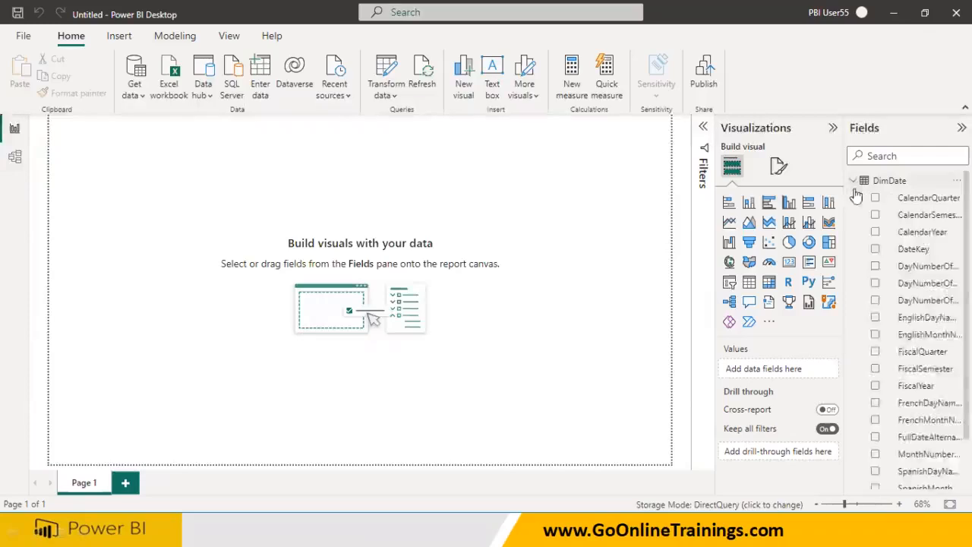
pyautogui.click(854, 181)
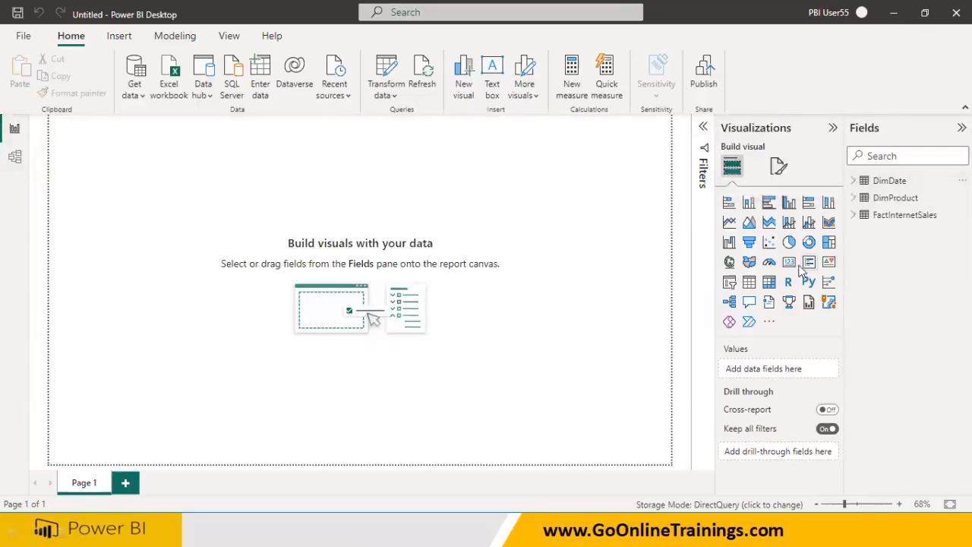
# Add a card visual to the report page, resize it and fill it with SalesAmount from FactInternetSales
pyautogui.click(790, 262)
pyautogui.moveTo(114, 230); pyautogui.dragTo(308, 276)
pyautogui.click(234, 288)
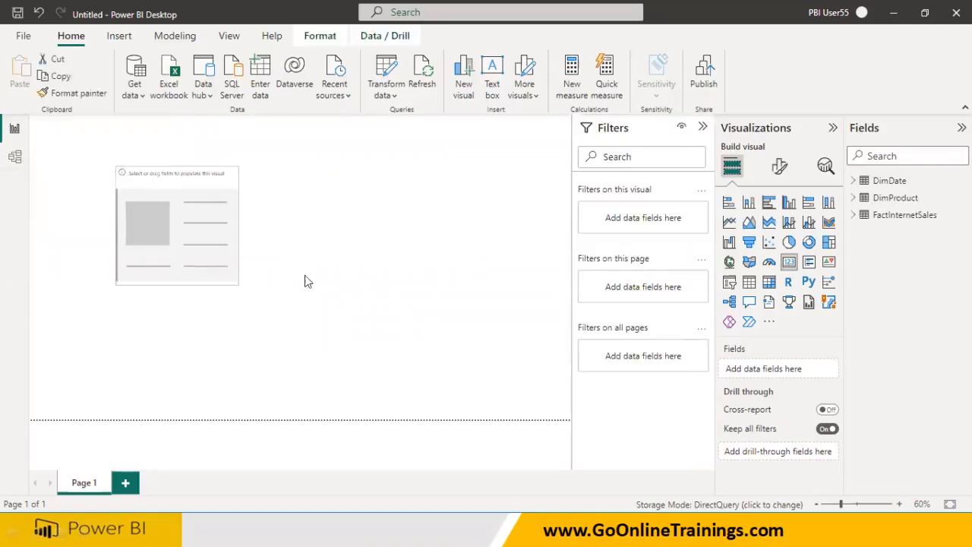
pyautogui.click(863, 215)
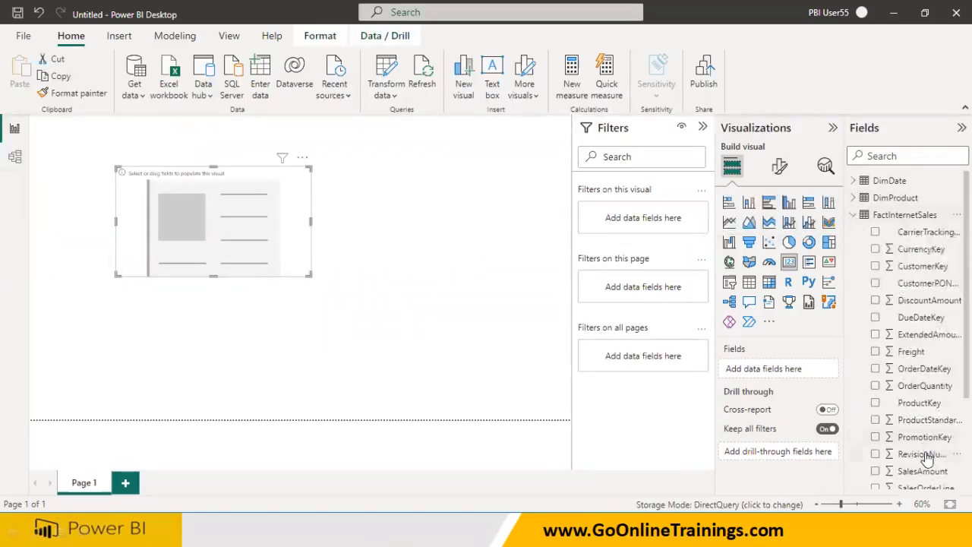
pyautogui.scroll(-3, 926, 457)
pyautogui.scroll(-1, 927, 459)
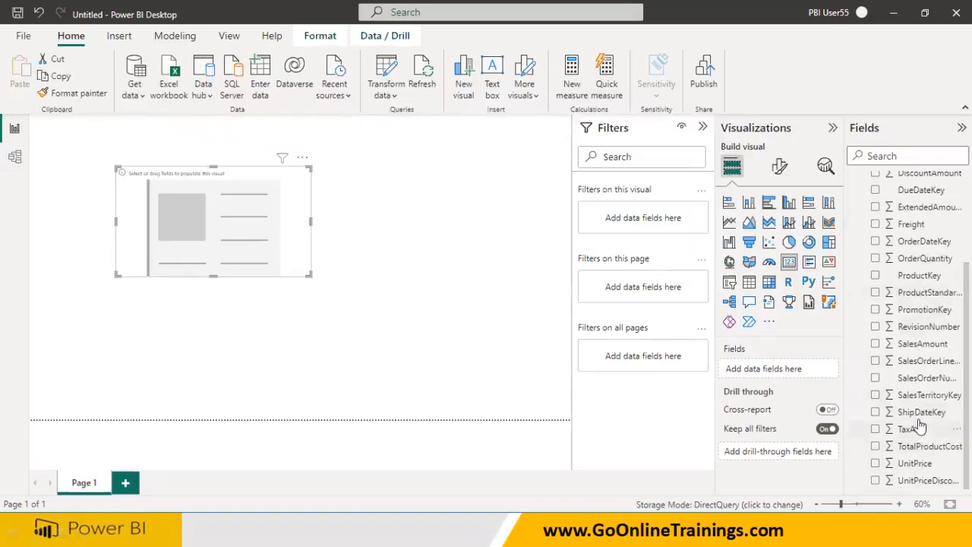
pyautogui.moveTo(919, 344); pyautogui.dragTo(247, 242)
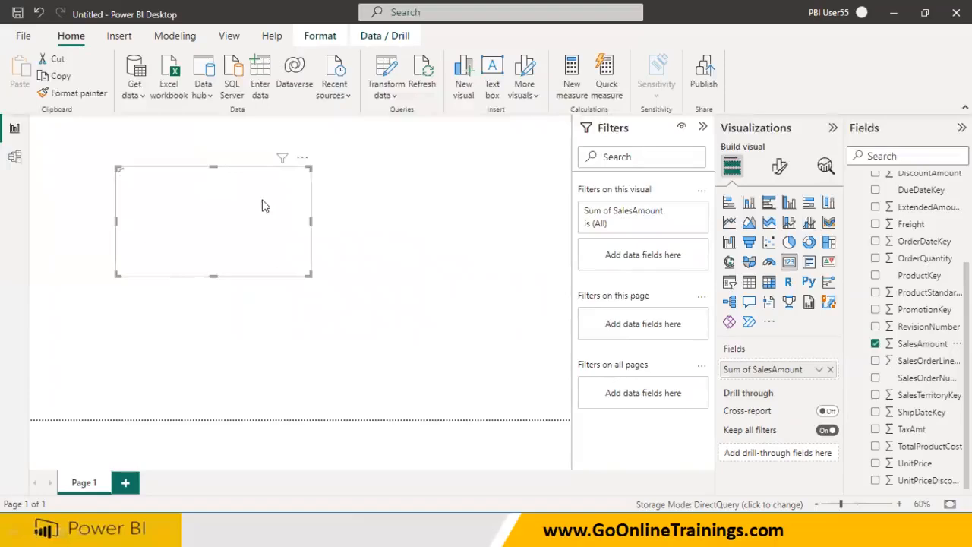
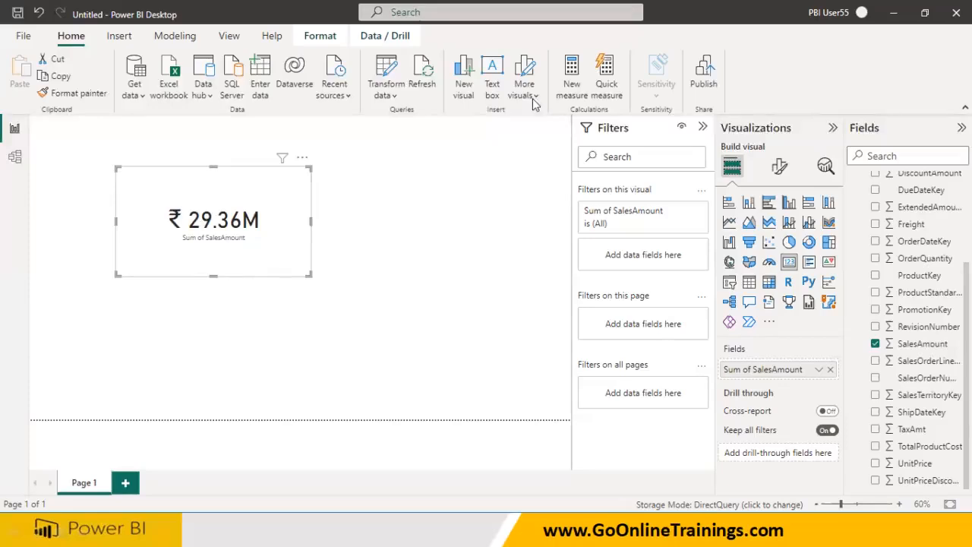
# Delete the FactInternetSales relationship to DimProduct and its active relationship to DimDate in the Model view
pyautogui.click(14, 159)
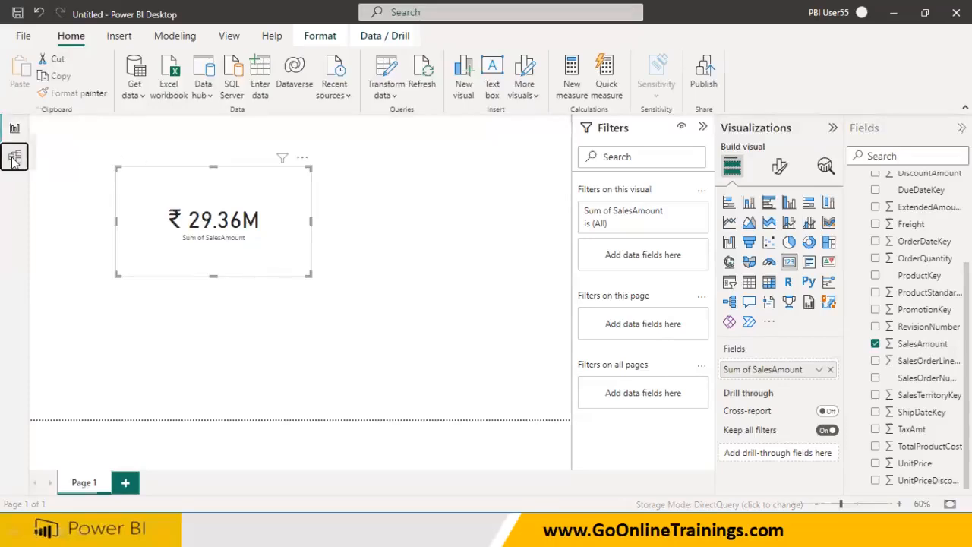
pyautogui.rightClick(458, 279)
pyautogui.click(465, 283)
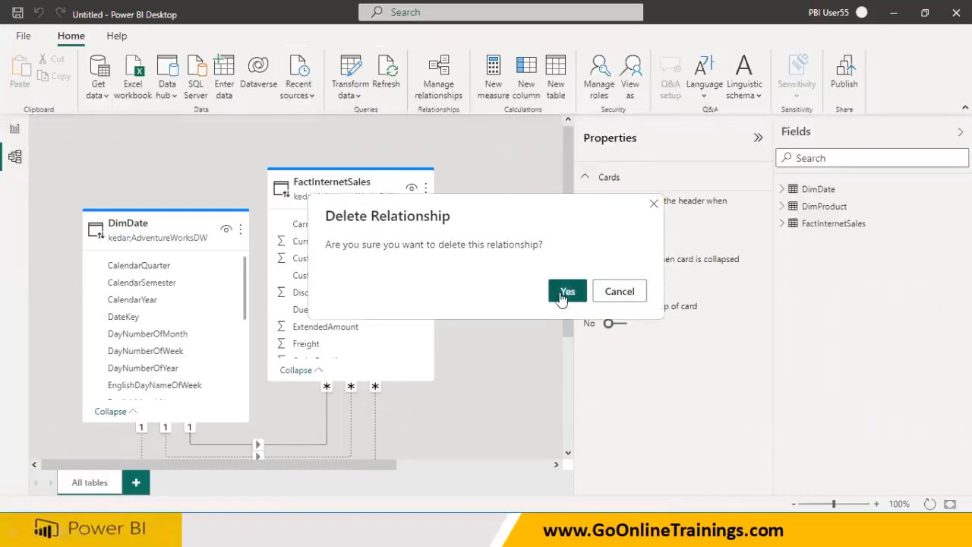
pyautogui.click(567, 292)
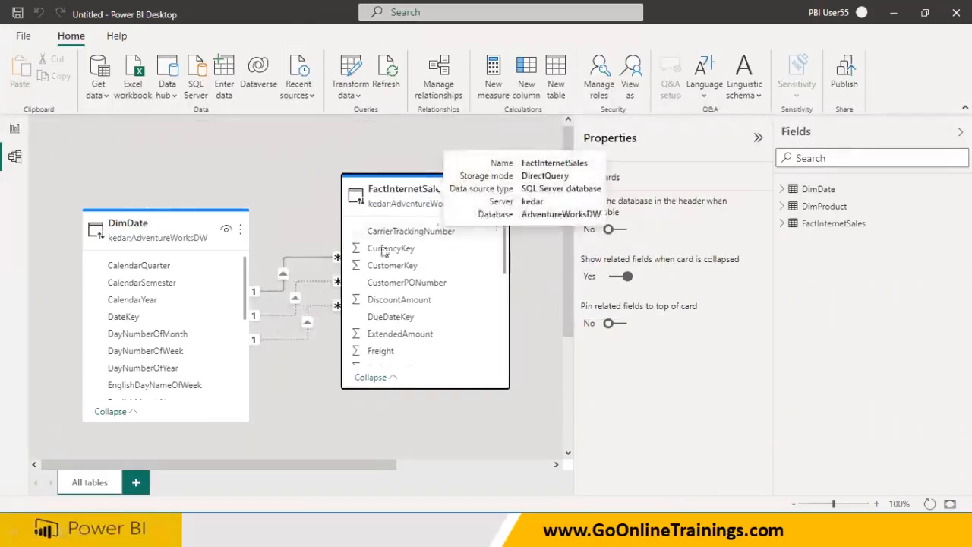
pyautogui.rightClick(315, 260)
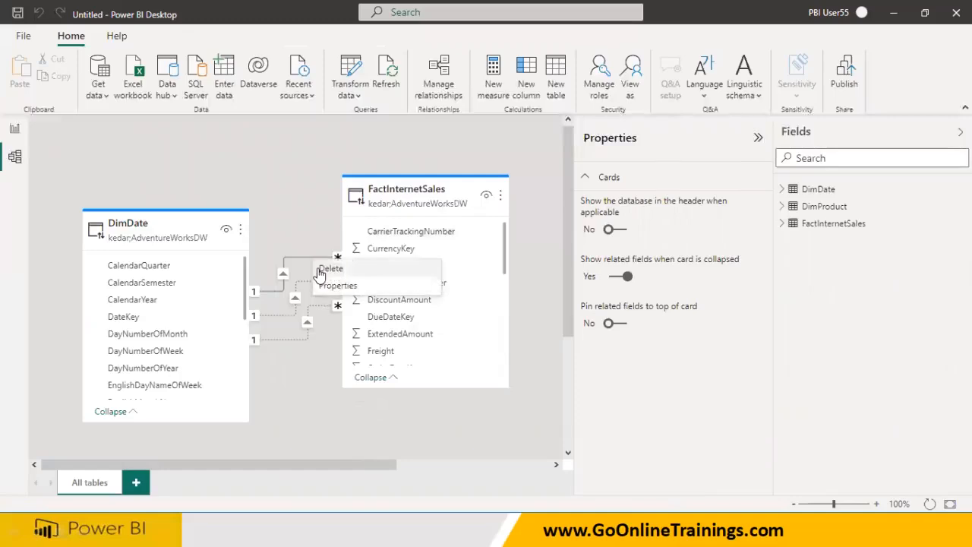
pyautogui.click(320, 272)
pyautogui.click(565, 291)
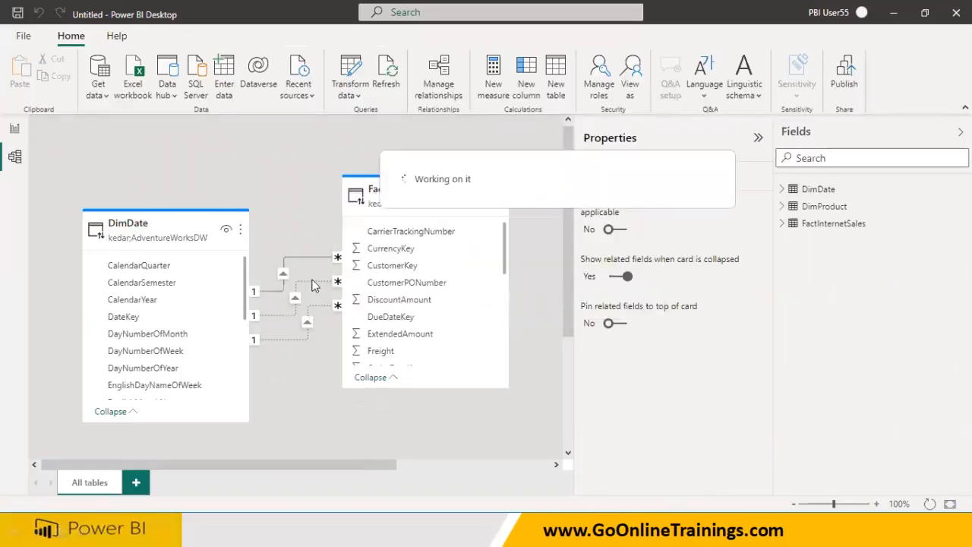
# Return to the report page and close the untitled report without saving its changes
pyautogui.click(14, 129)
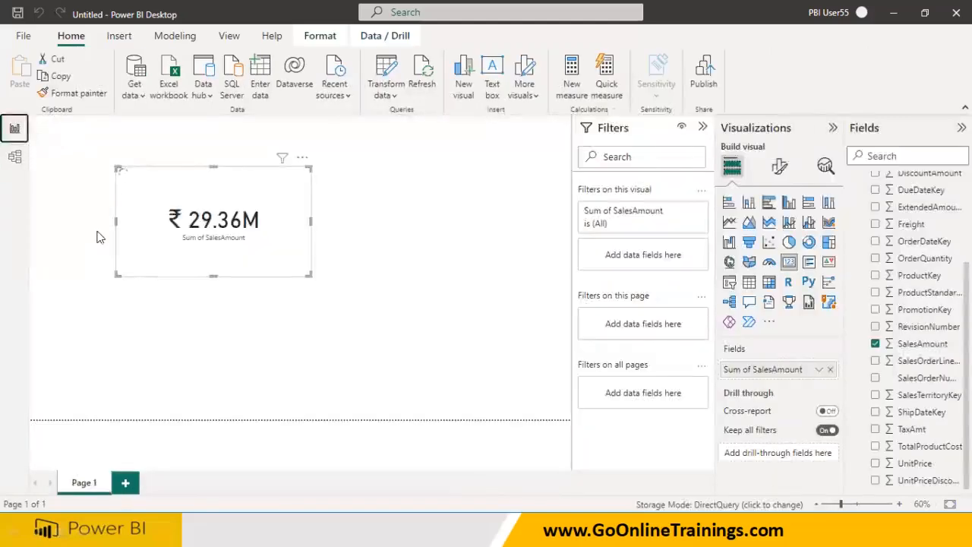
pyautogui.click(957, 13)
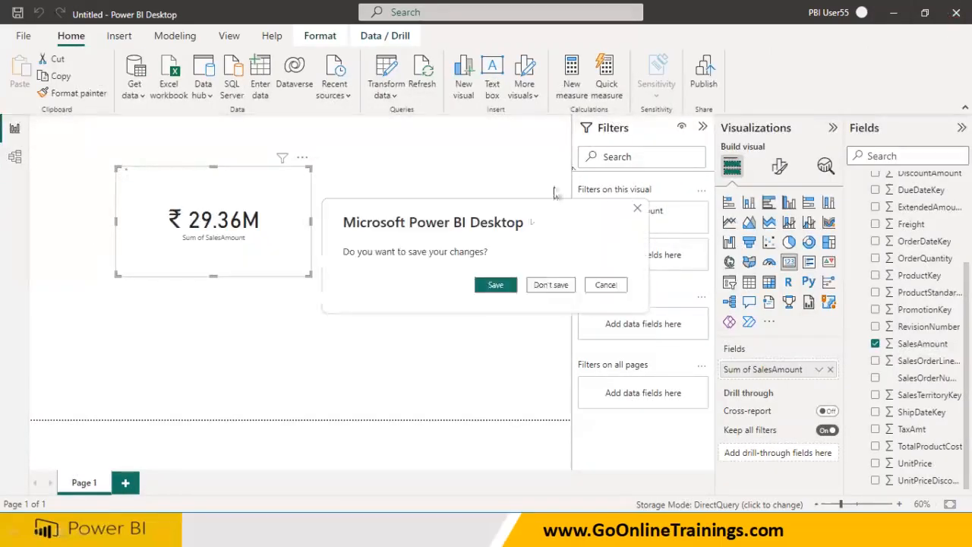
pyautogui.click(558, 288)
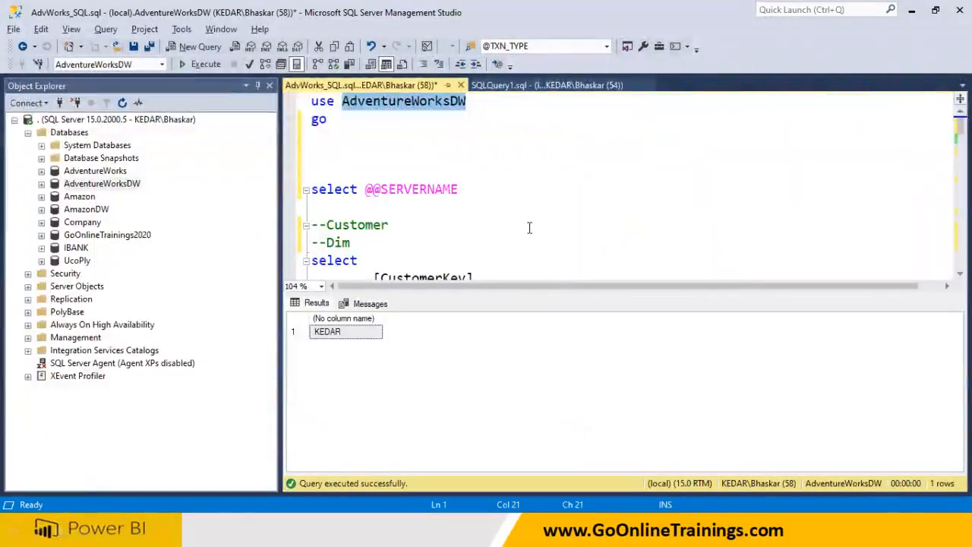
# Hide the results pane of the SQL script and select the entire SELECT statement on DimCustomer
pyautogui.click(529, 225)
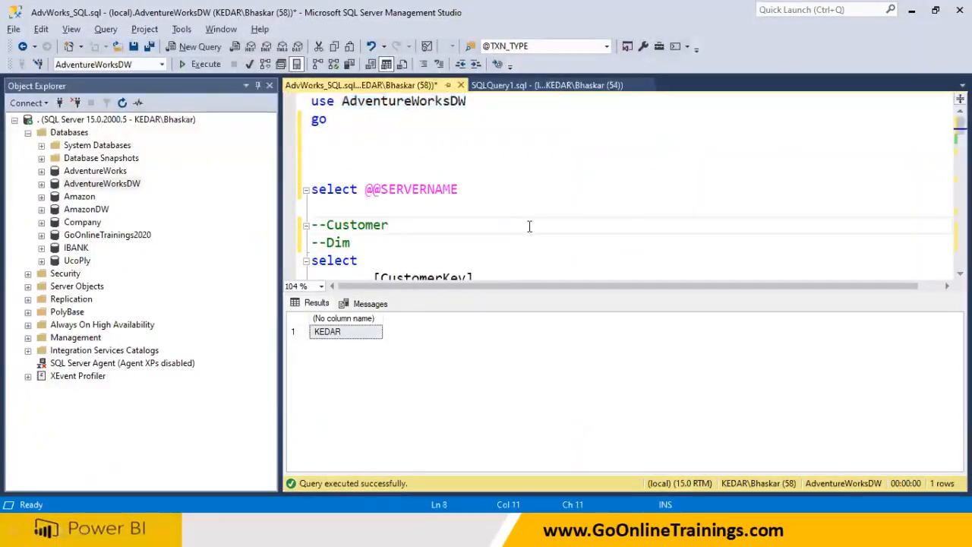
pyautogui.hotkey('ctrl', 'r')
pyautogui.moveTo(311, 260); pyautogui.dragTo(527, 401)
# Launch Power BI Desktop and dismiss its start screen to get a blank report
pyautogui.press('super')
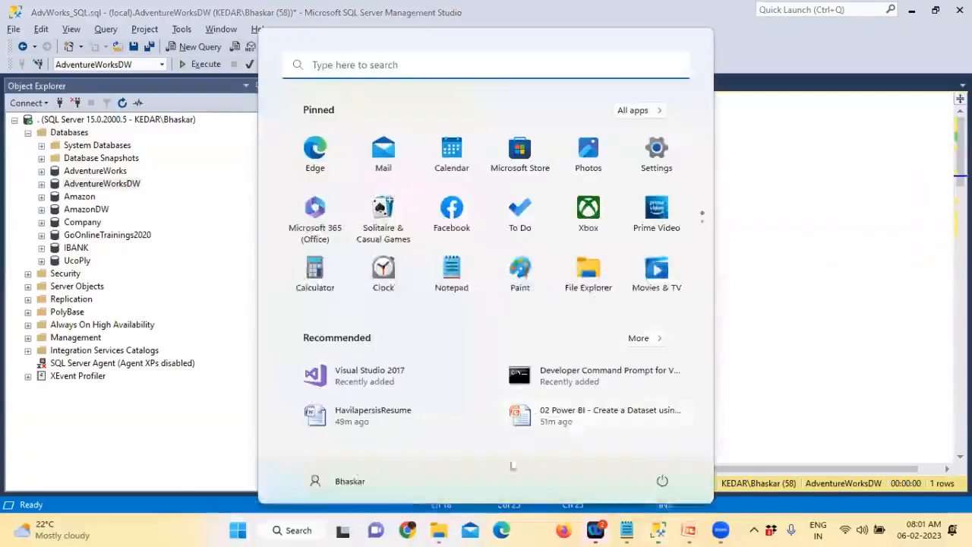
pyautogui.write('pow')
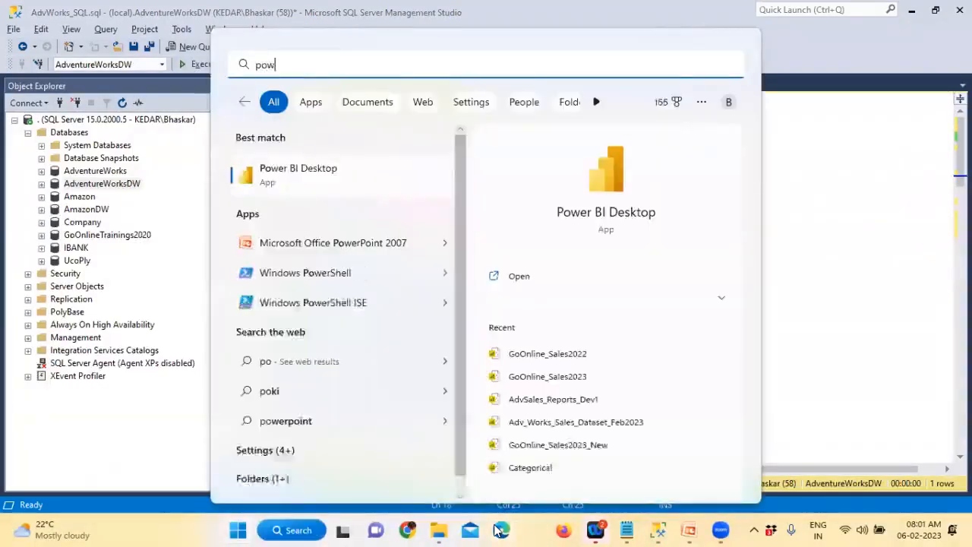
pyautogui.write('er')
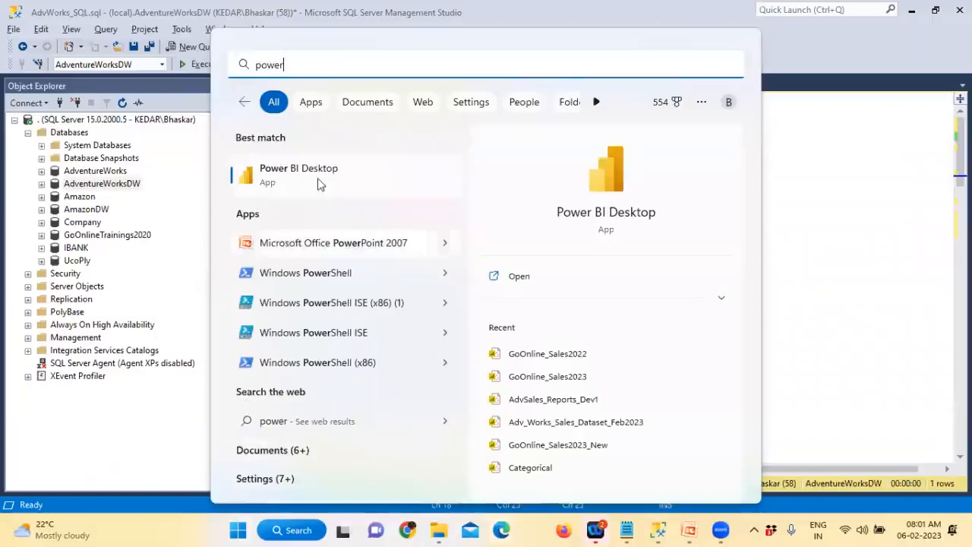
pyautogui.click(319, 184)
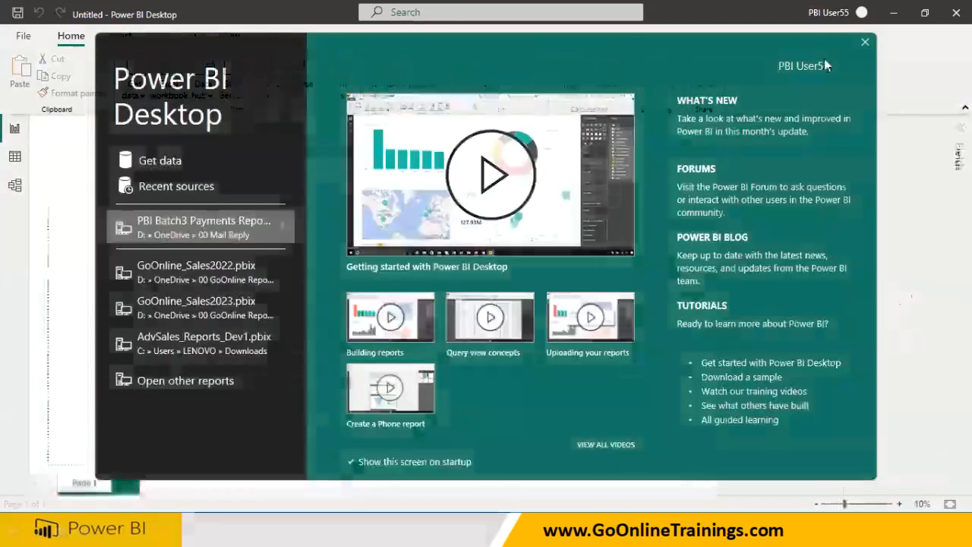
pyautogui.click(865, 42)
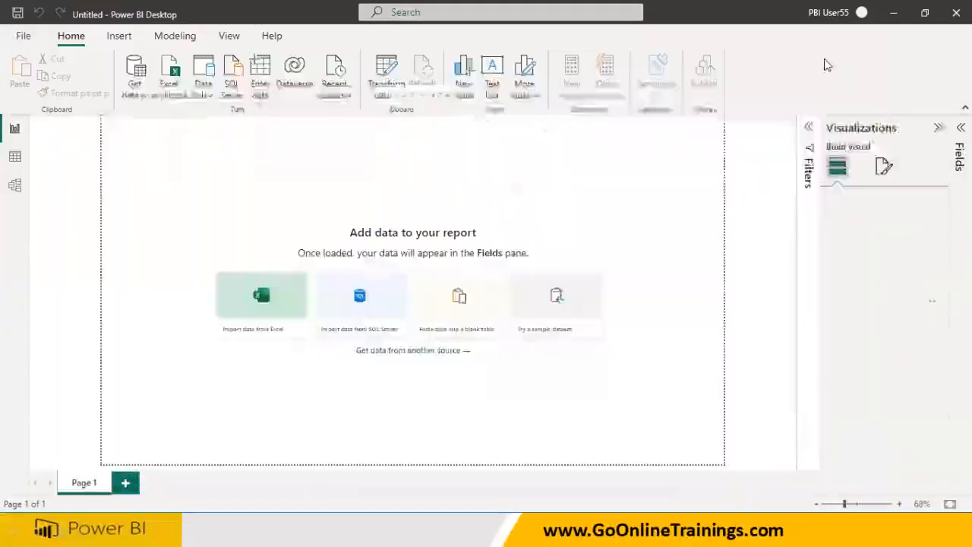
# Open the Power Query Editor and start a new SQL Server source with kedar as the server
pyautogui.click(391, 94)
pyautogui.click(398, 117)
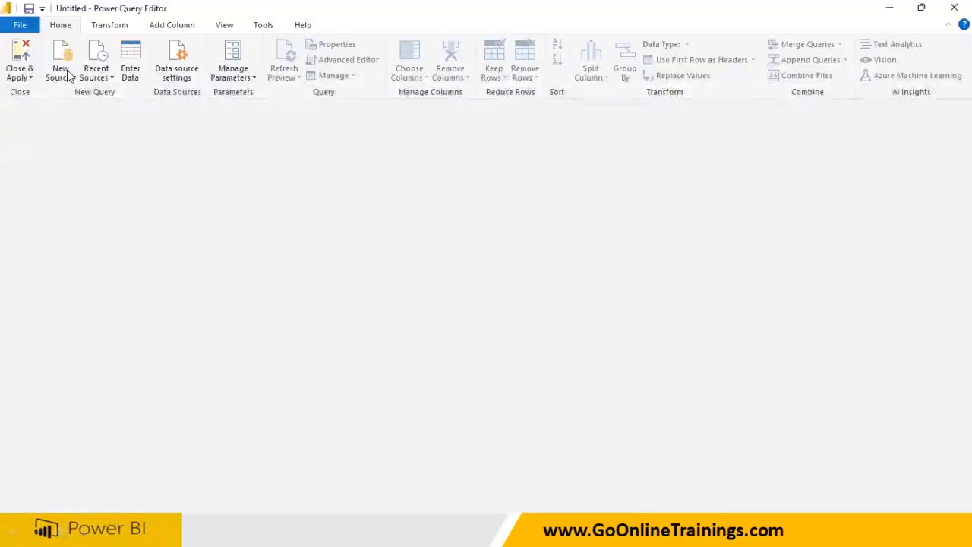
pyautogui.doubleClick(63, 77)
pyautogui.click(64, 78)
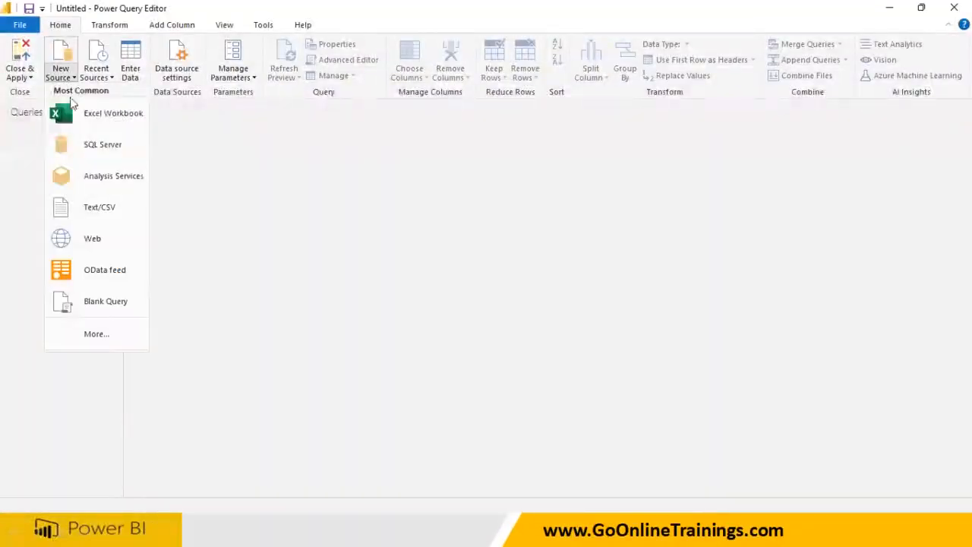
pyautogui.click(91, 145)
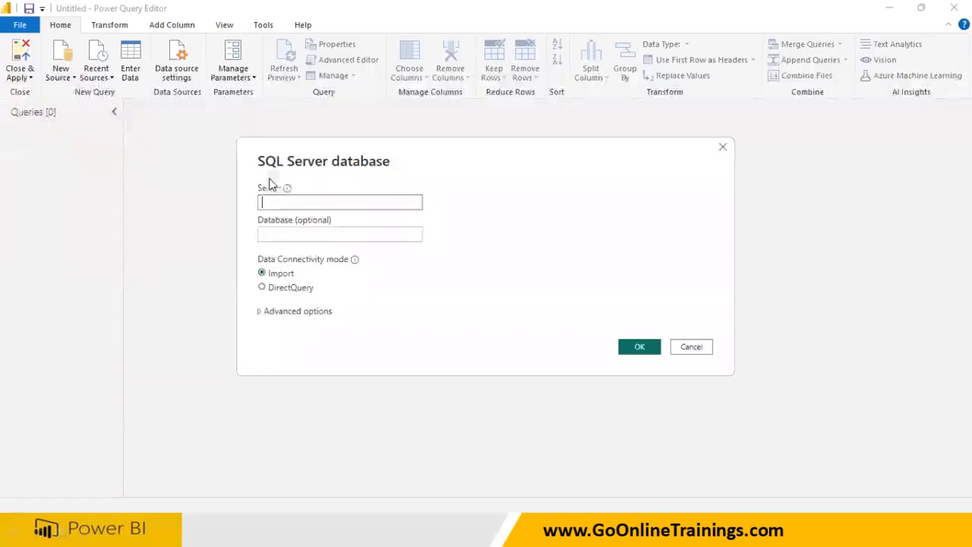
pyautogui.write('kedar')
pyautogui.click(309, 234)
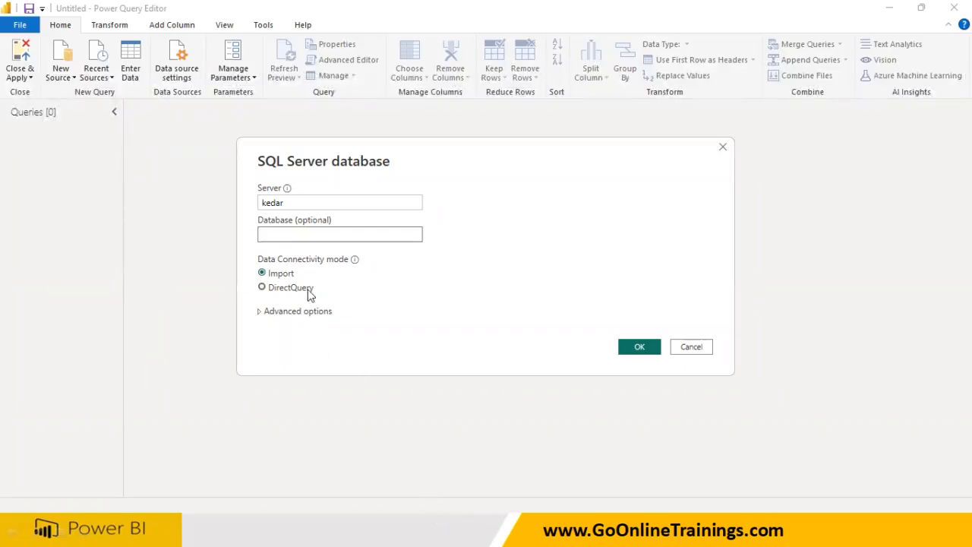
# Copy the AdventureWorksDW name from the script in SQL Server Management Studio and enter it as the connection's database
pyautogui.press('super')
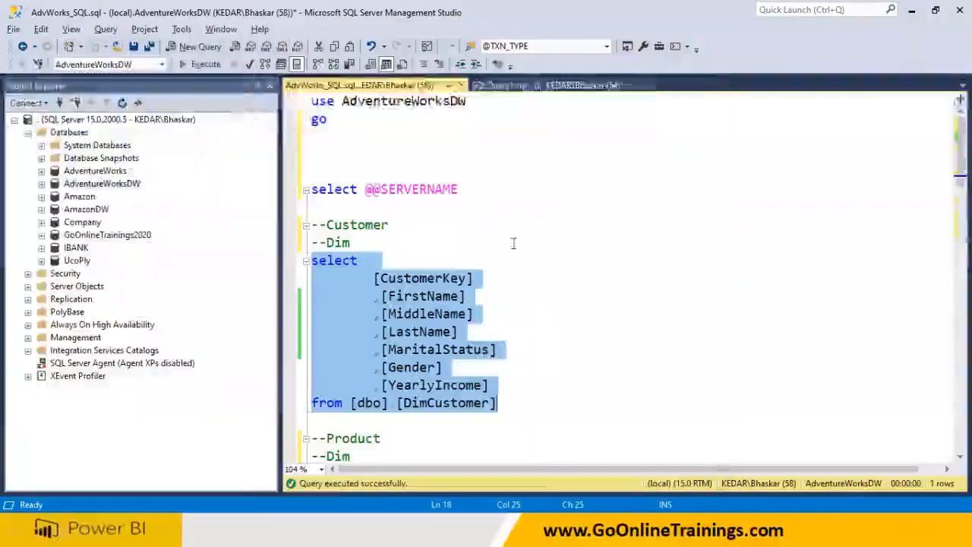
pyautogui.doubleClick(389, 101)
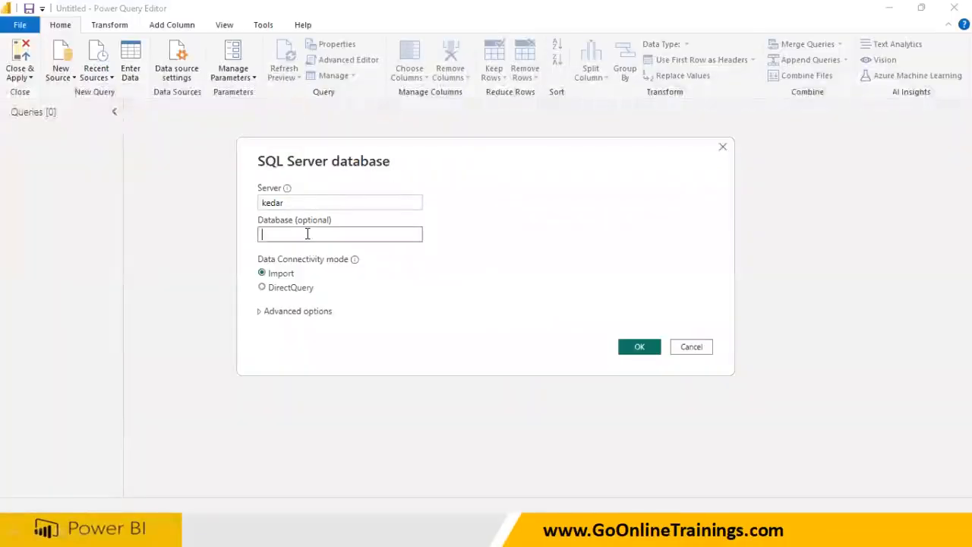
pyautogui.write('AdventureWorksDW')
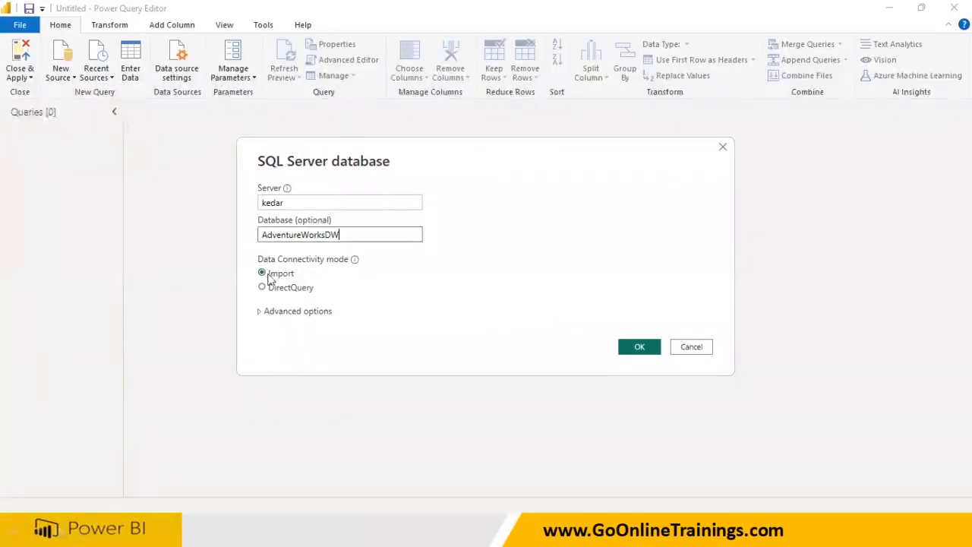
# Expand the connection's advanced options, switch to SQL Server Management Studio, and run and copy the complete DimCustomer SELECT statement
pyautogui.click(260, 313)
pyautogui.click(274, 299)
pyautogui.hotkey('alt', 'Tab')
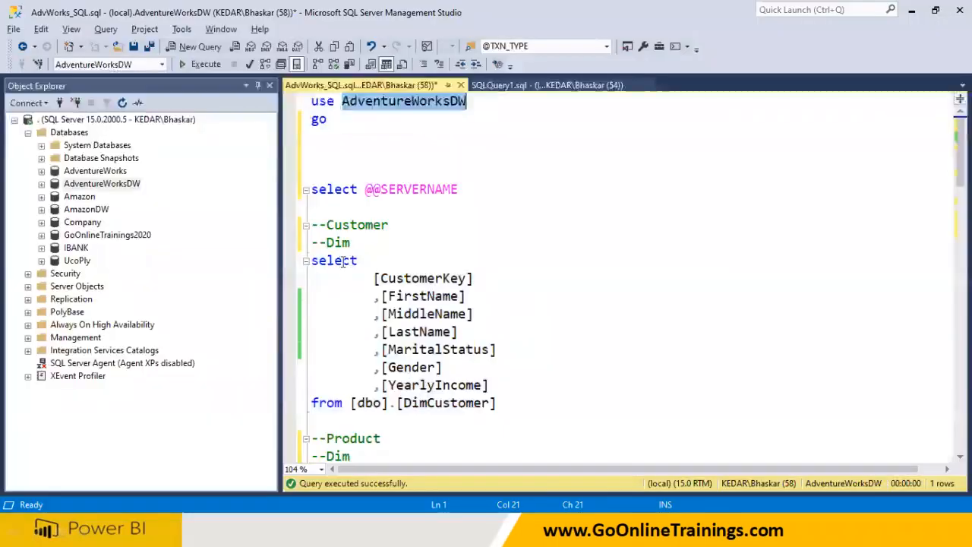
pyautogui.moveTo(496, 404); pyautogui.dragTo(310, 262)
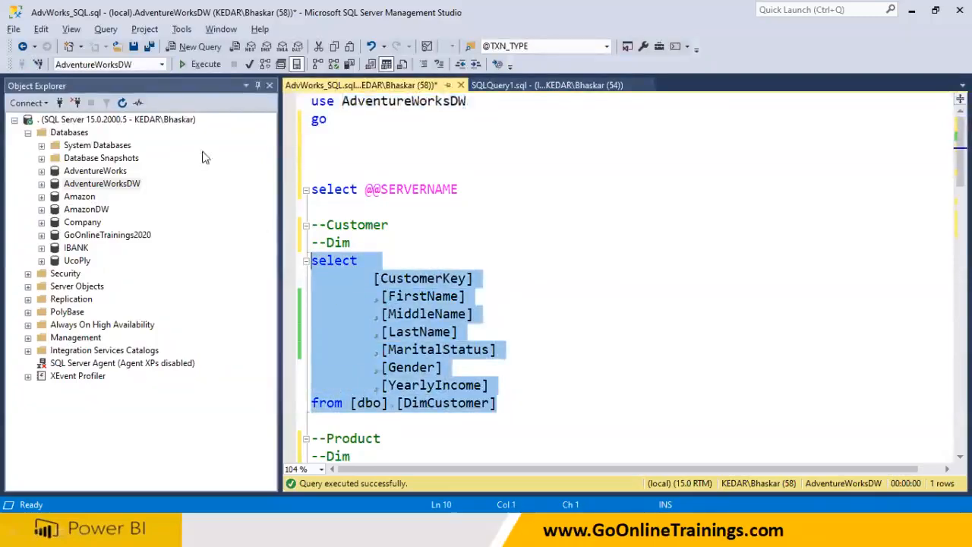
pyautogui.click(199, 64)
pyautogui.scroll(-4, 338, 242)
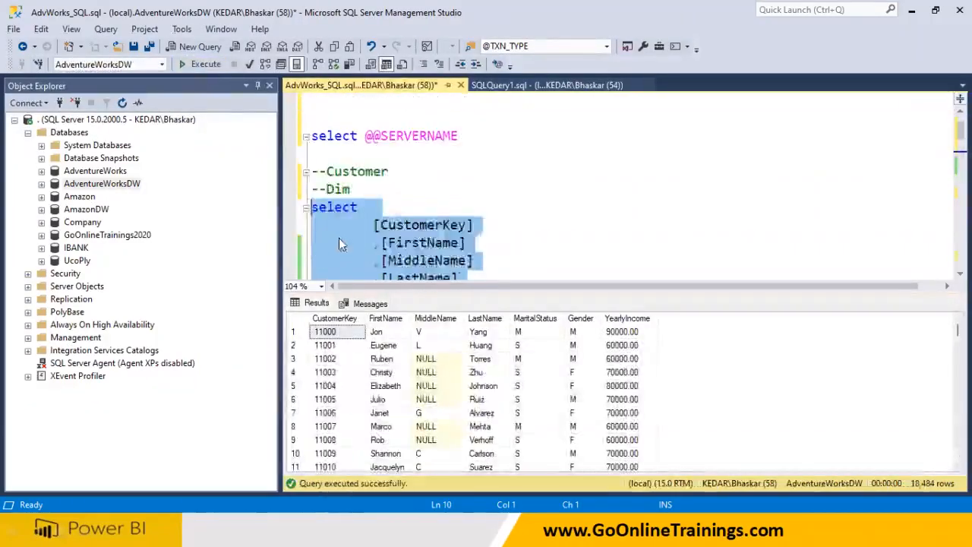
pyautogui.scroll(1, 345, 226)
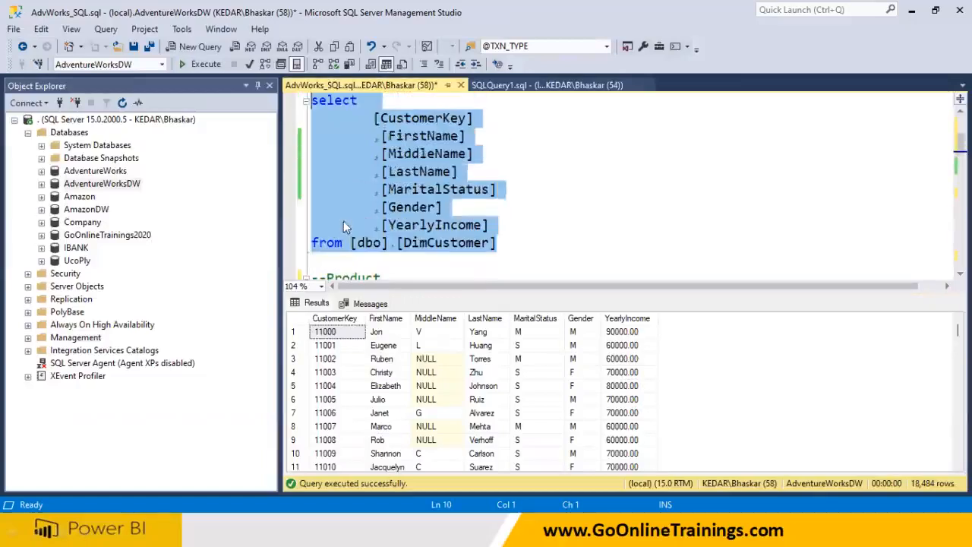
pyautogui.rightClick(352, 204)
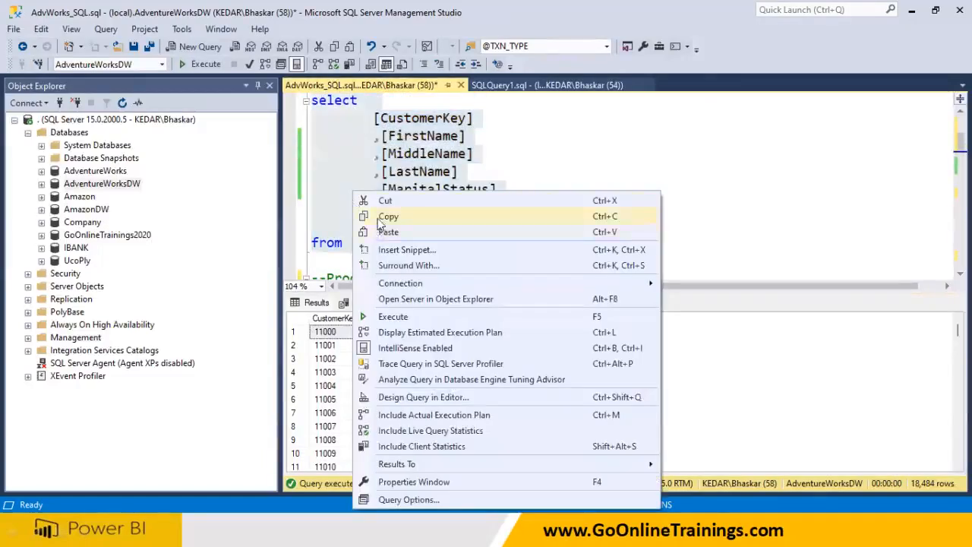
pyautogui.click(380, 217)
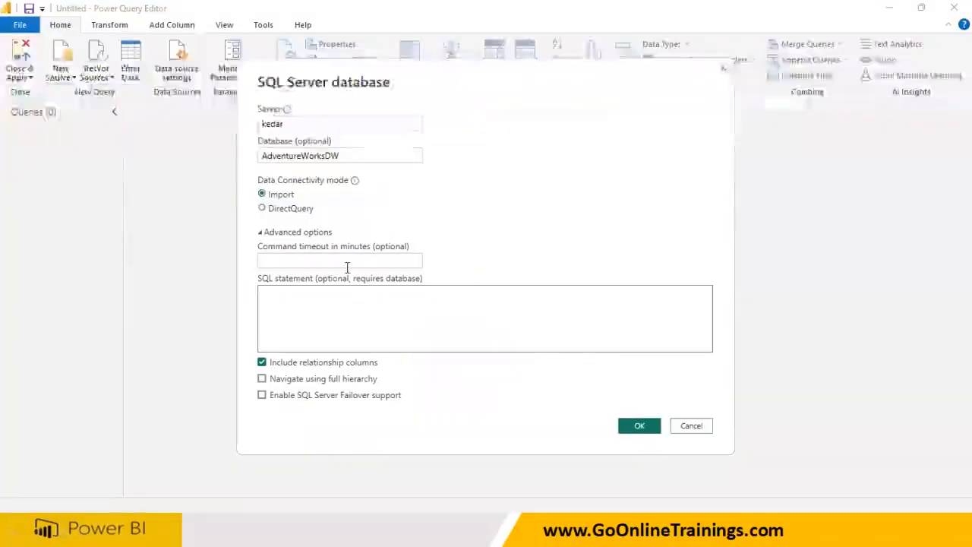
# Back in Power Query Editor, paste the copied DimCustomer query as the connection's SQL statement and load it in Import mode
pyautogui.click(330, 302)
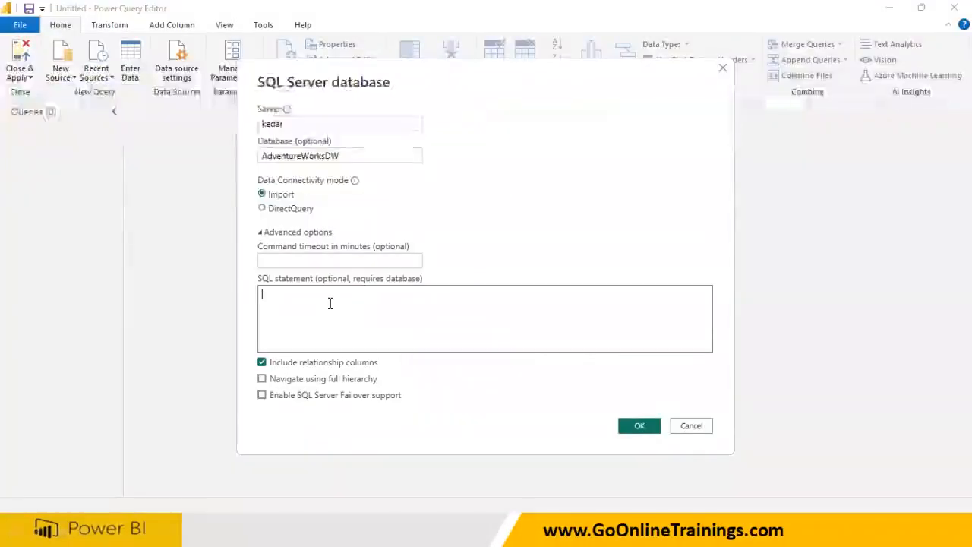
pyautogui.click(261, 234)
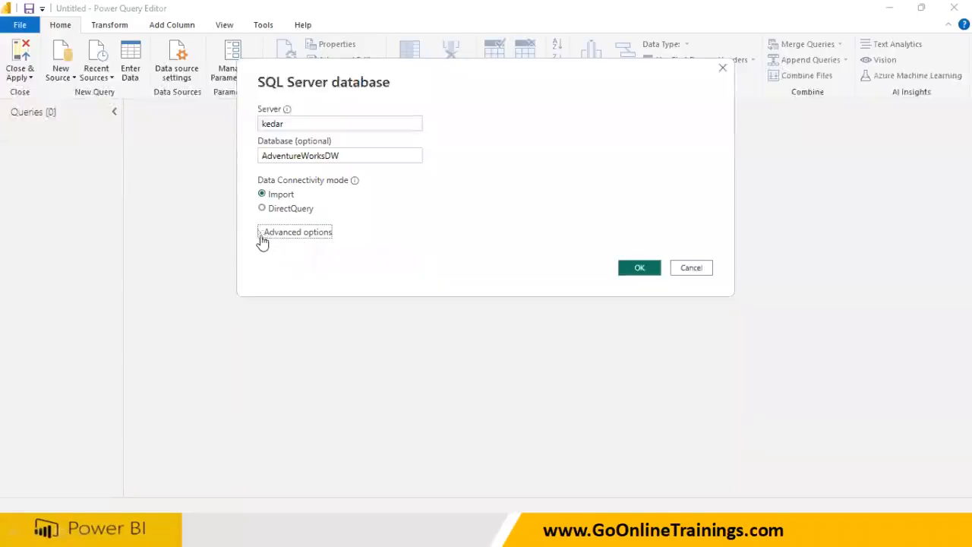
pyautogui.click(262, 235)
pyautogui.click(283, 314)
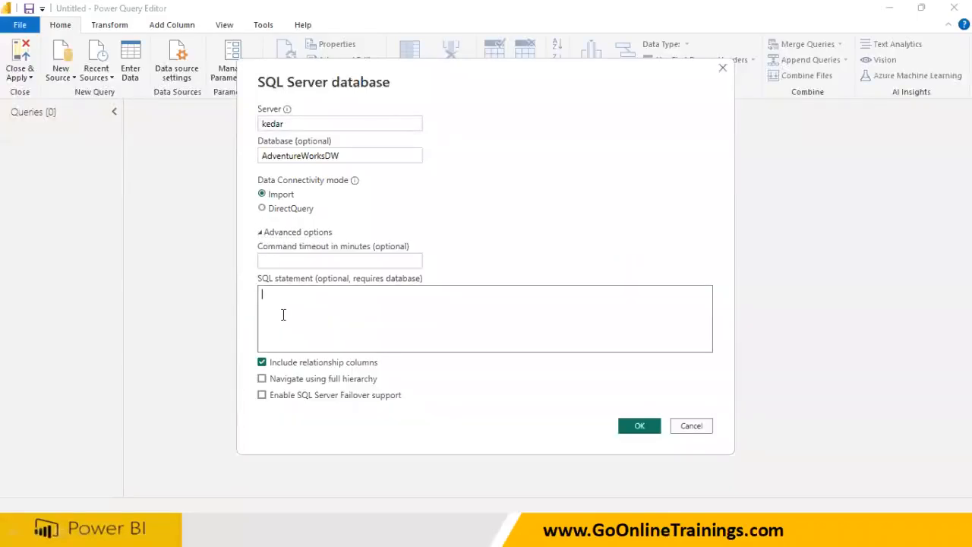
pyautogui.hotkey('ctrl', 'v')
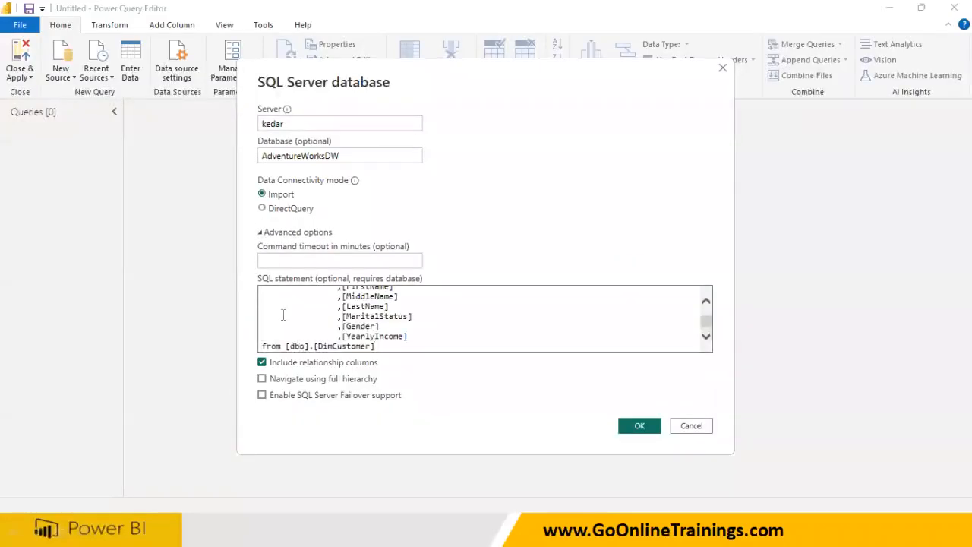
pyautogui.click(631, 428)
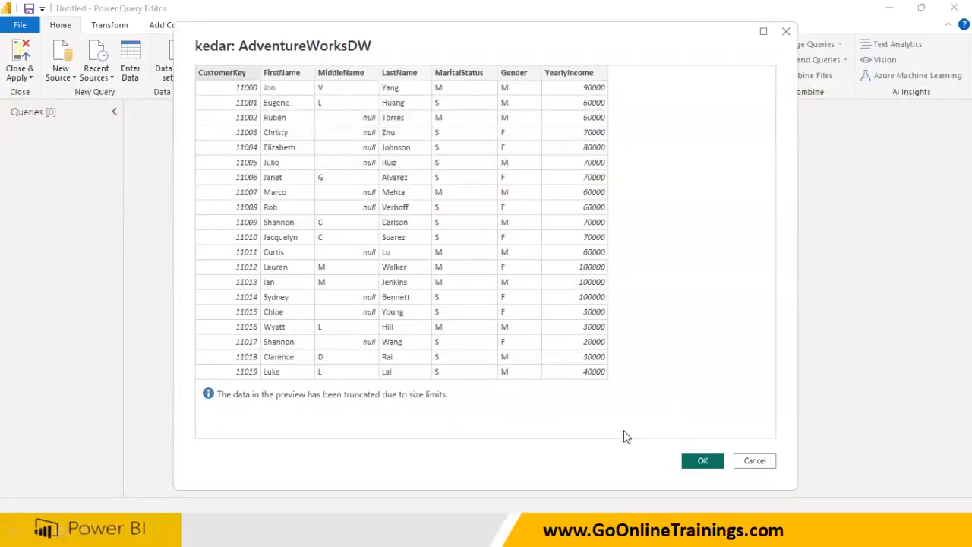
pyautogui.click(703, 461)
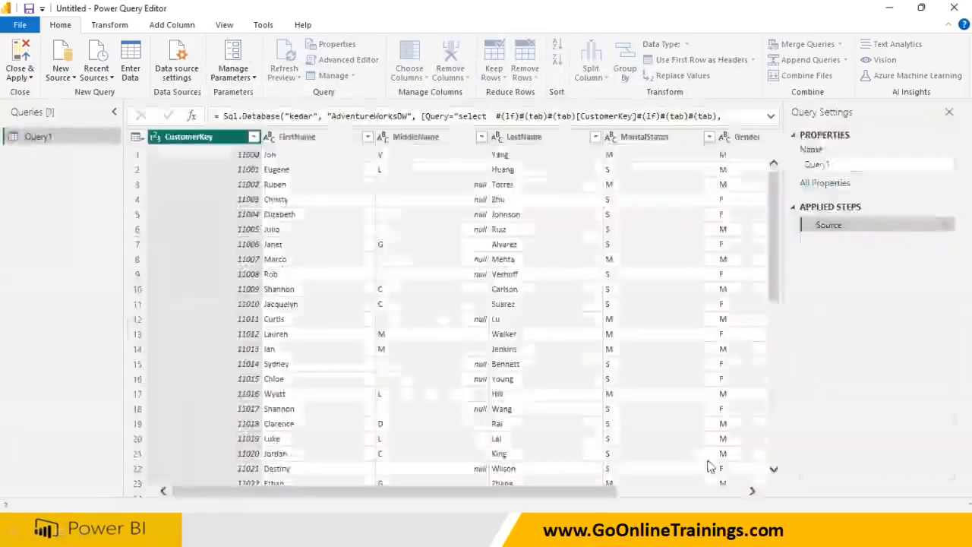
# Rename the newly loaded query as Customer
pyautogui.doubleClick(837, 163)
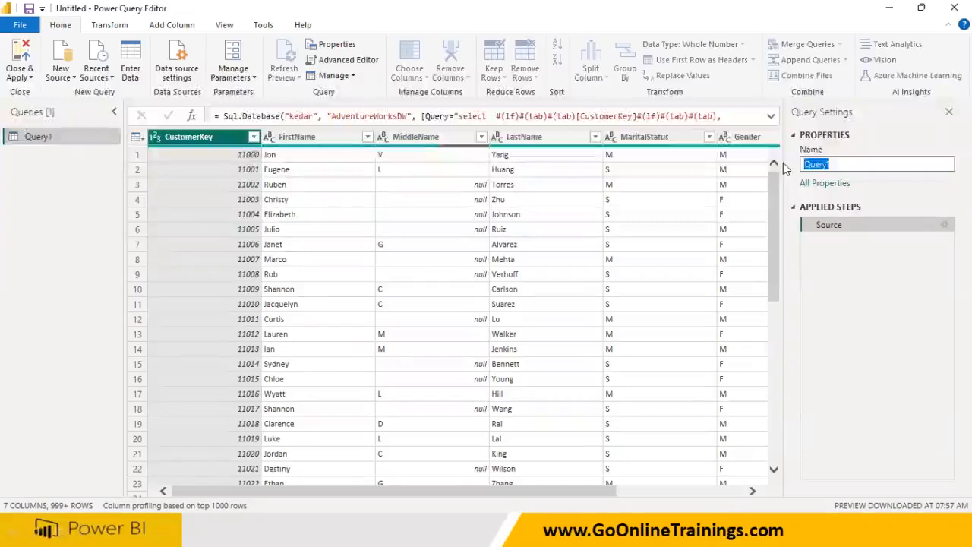
pyautogui.write('Customer')
pyautogui.press('Return')
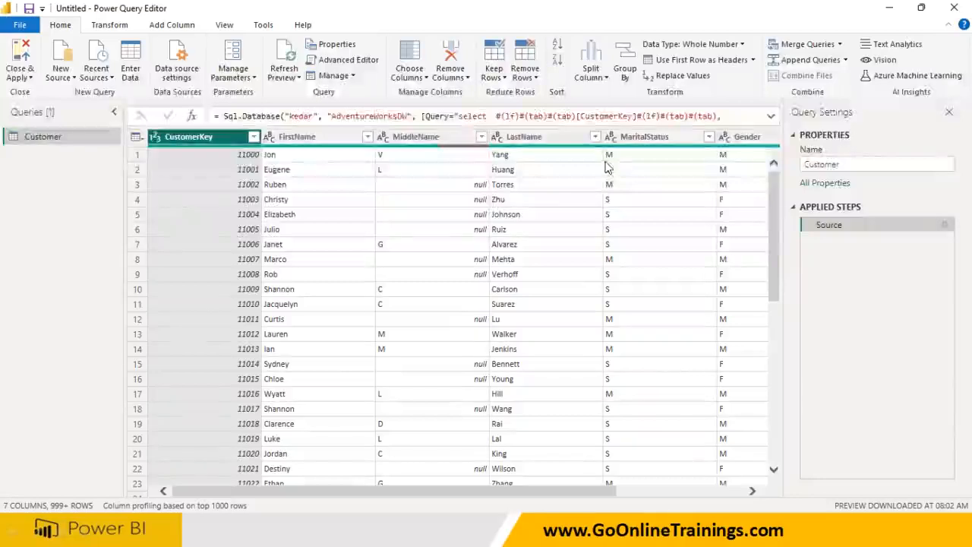
pyautogui.click(61, 74)
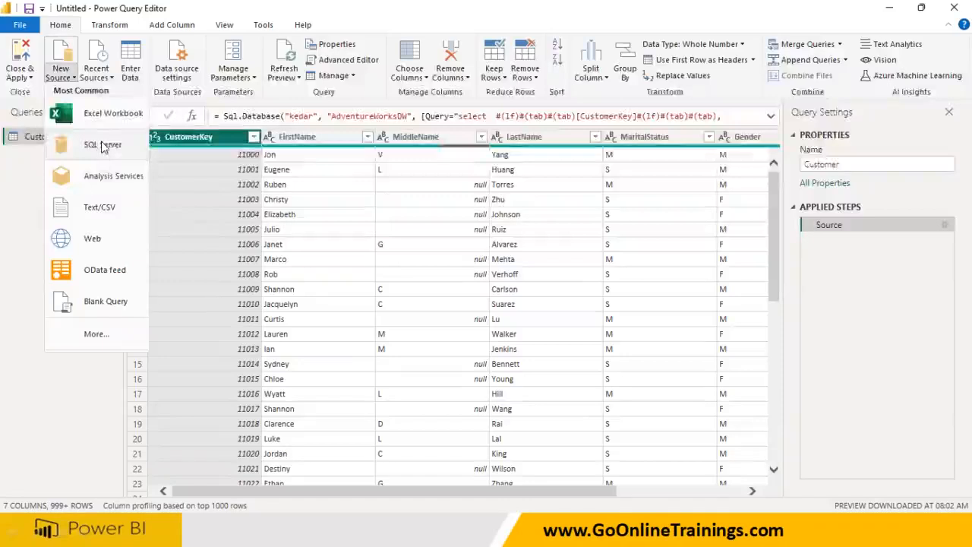
pyautogui.click(102, 146)
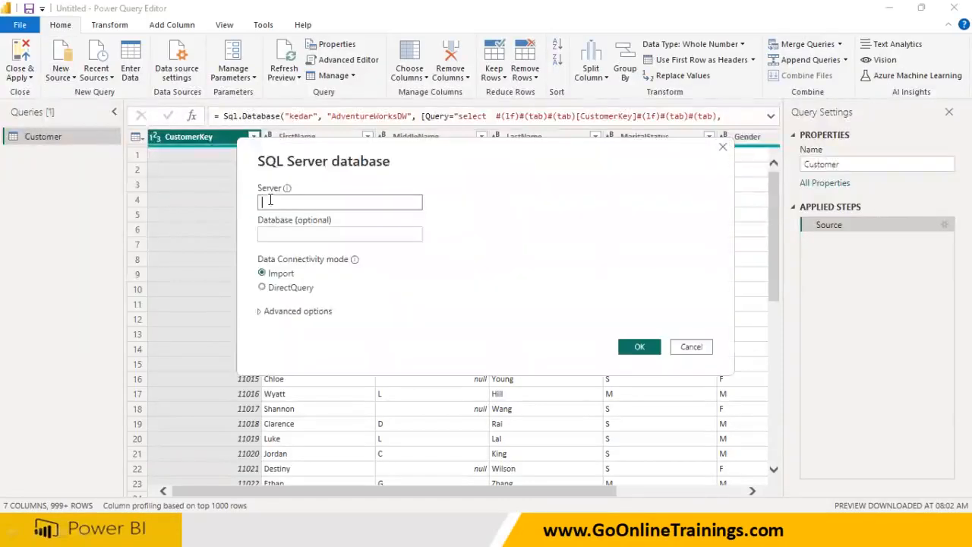
pyautogui.click(692, 348)
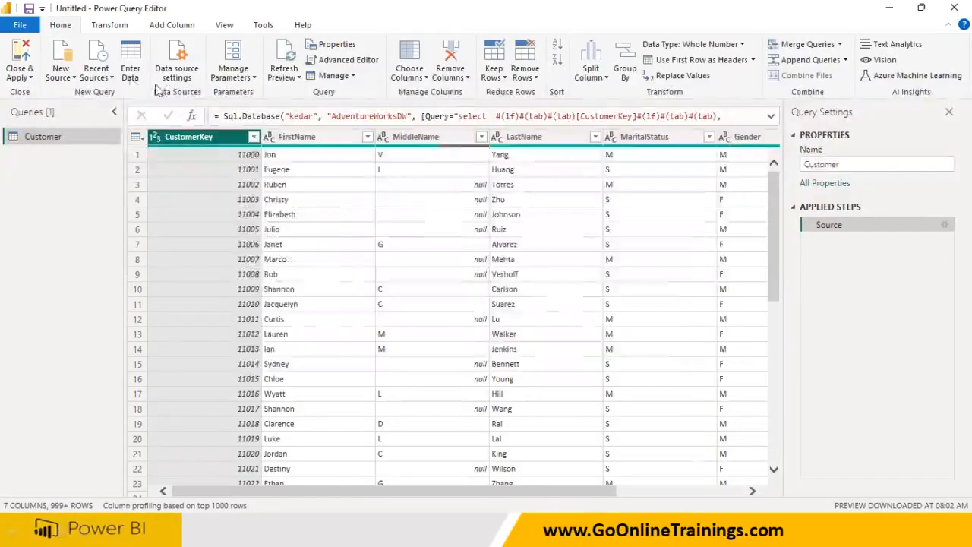
pyautogui.click(101, 79)
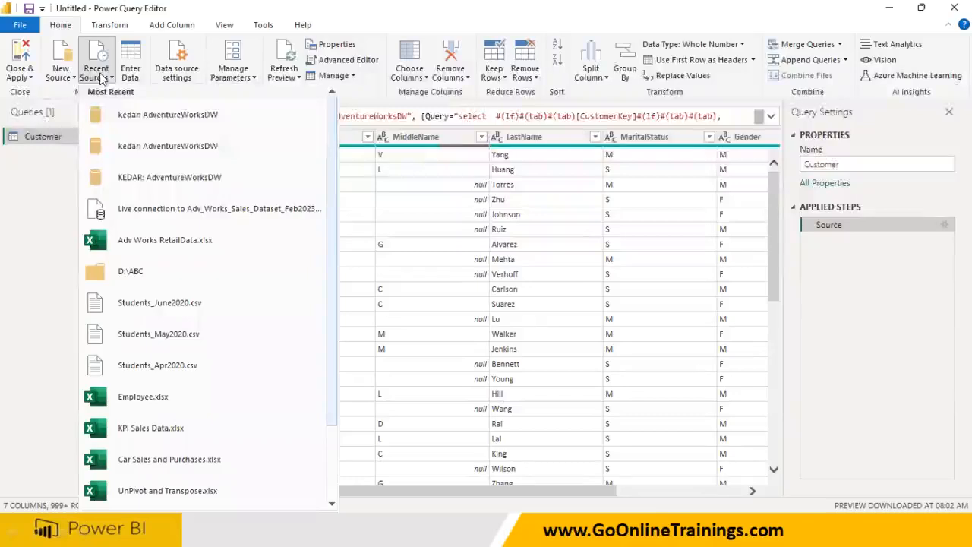
pyautogui.click(162, 124)
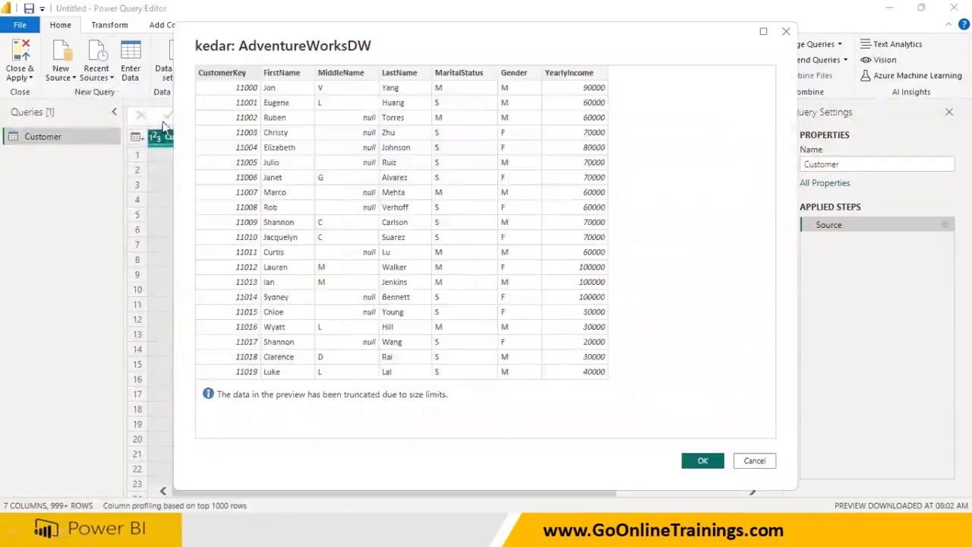
pyautogui.click(703, 460)
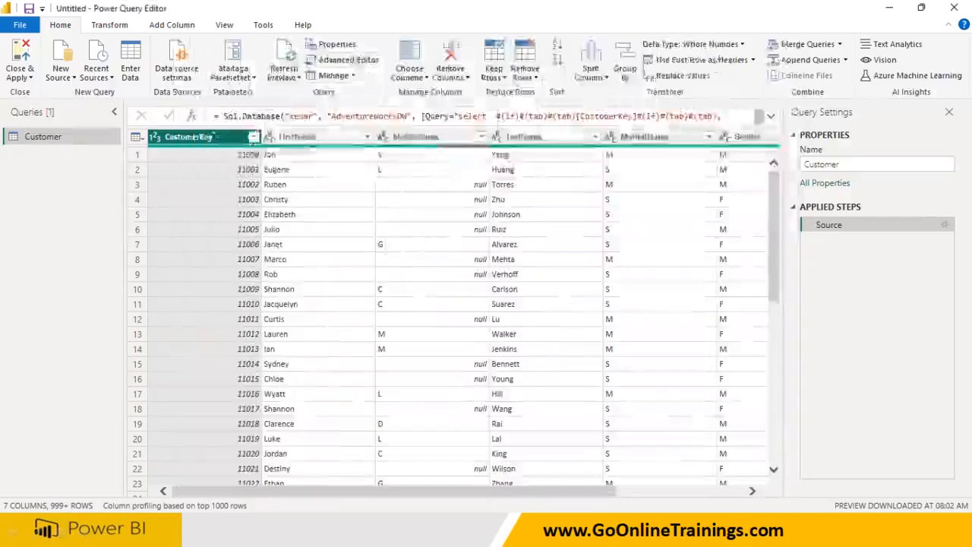
pyautogui.click(62, 76)
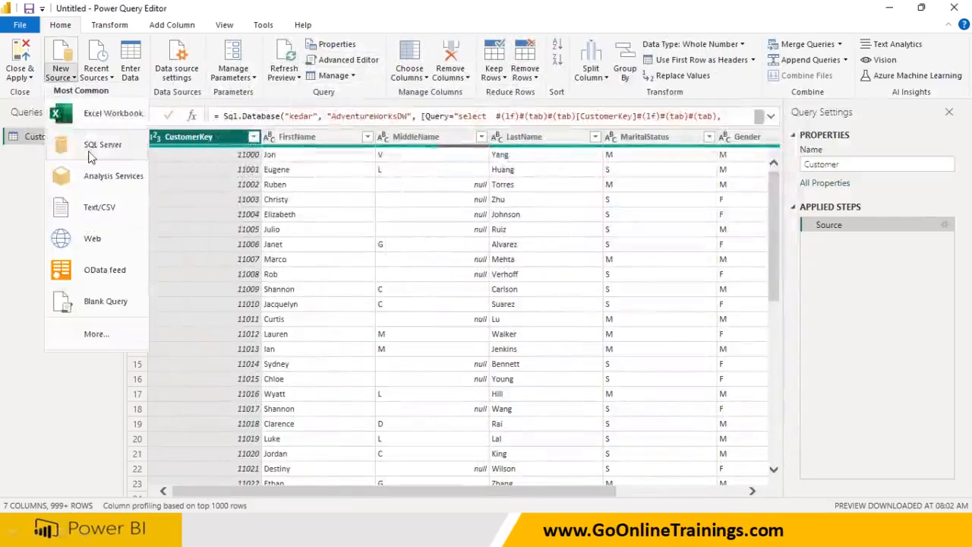
pyautogui.click(89, 150)
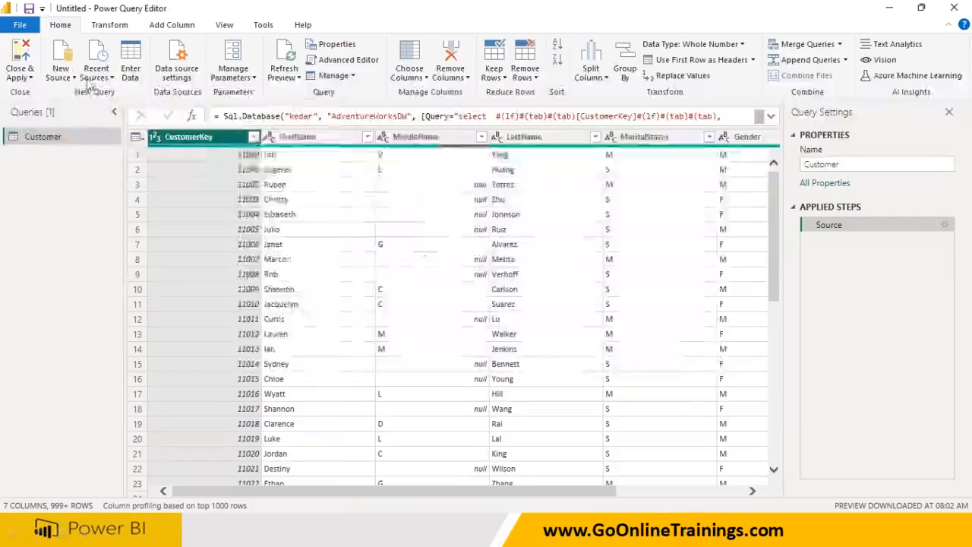
pyautogui.click(92, 74)
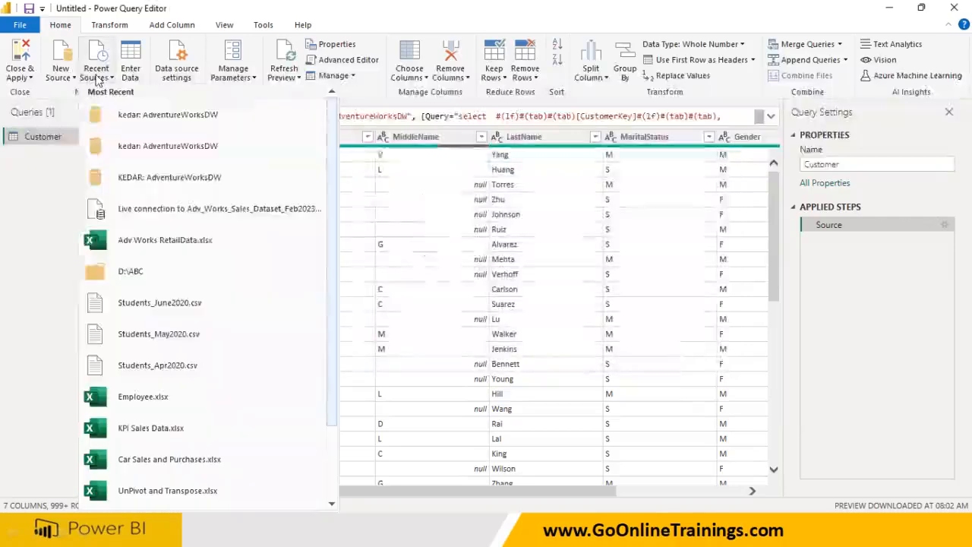
pyautogui.click(139, 127)
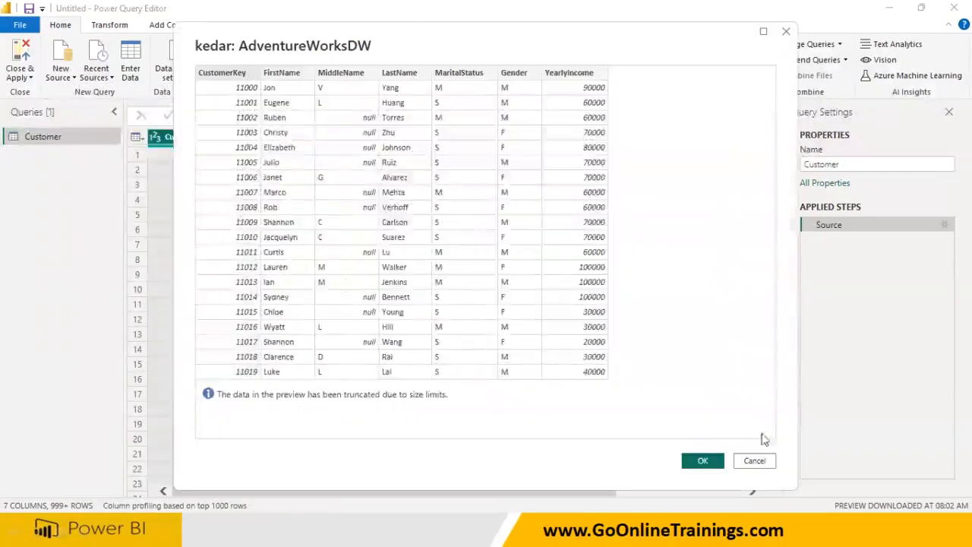
pyautogui.click(703, 461)
# Start another SQL Server source with server kedar and the database name AdventureWorksDW copied from the SQL script
pyautogui.click(61, 75)
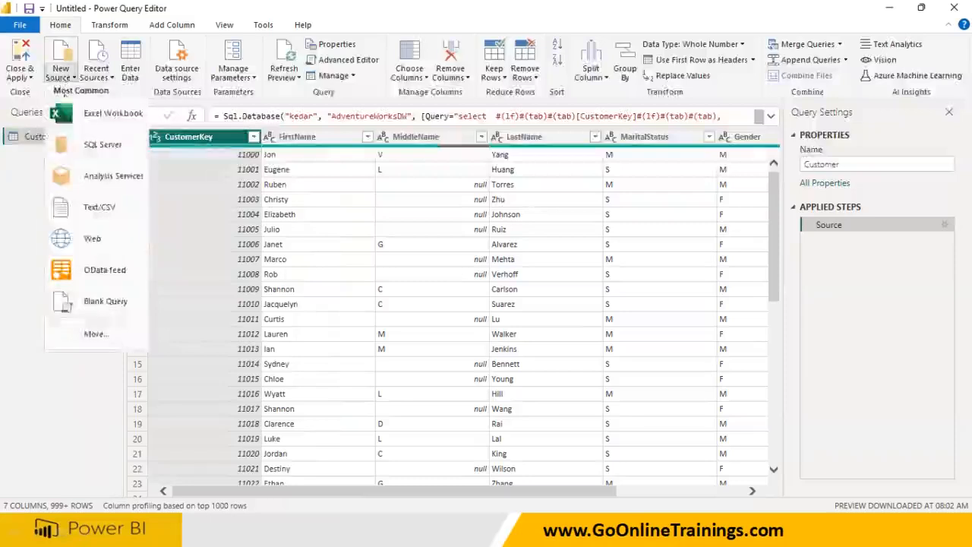
pyautogui.click(79, 143)
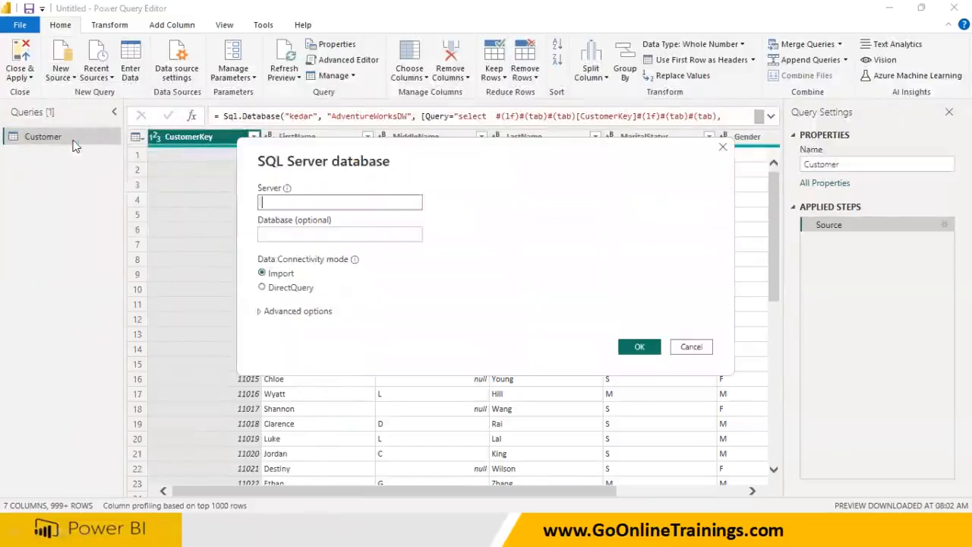
pyautogui.write('kedar')
pyautogui.click(281, 235)
pyautogui.write('Adv')
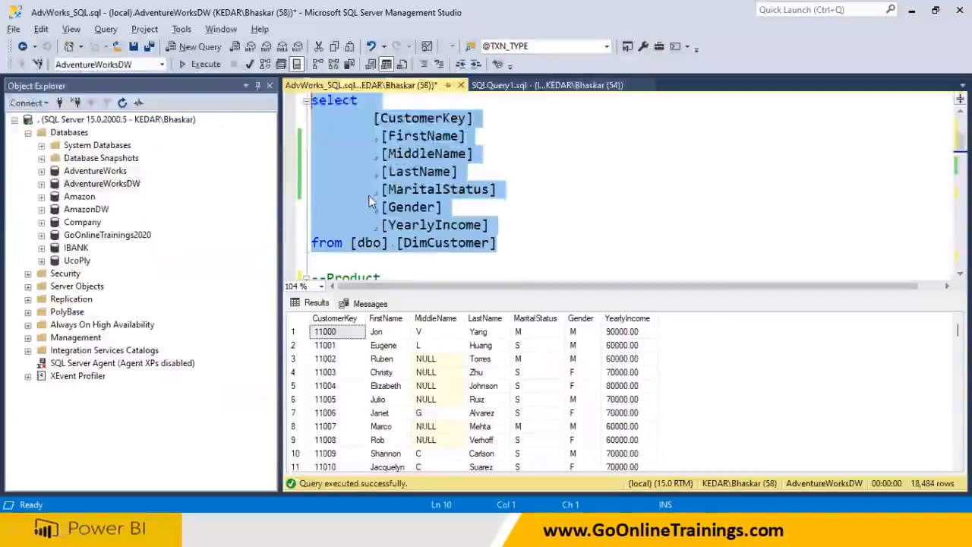
pyautogui.scroll(3, 372, 104)
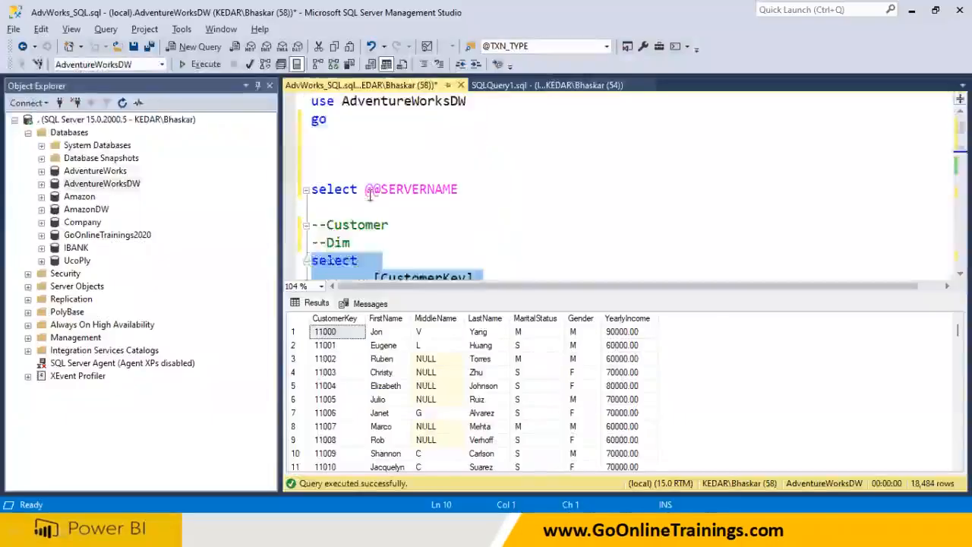
pyautogui.click(373, 105)
pyautogui.doubleClick(373, 106)
pyautogui.hotkey('ctrl', 'c')
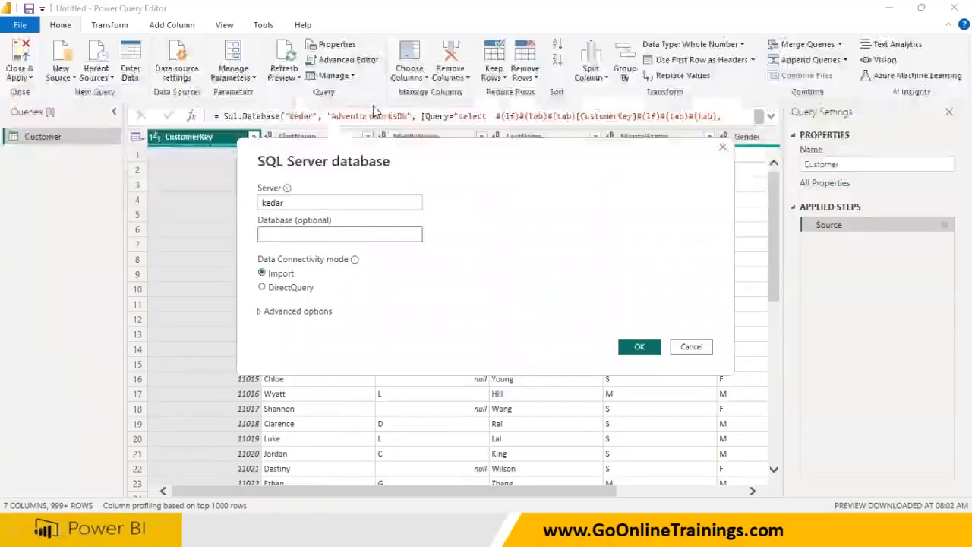
pyautogui.click(349, 237)
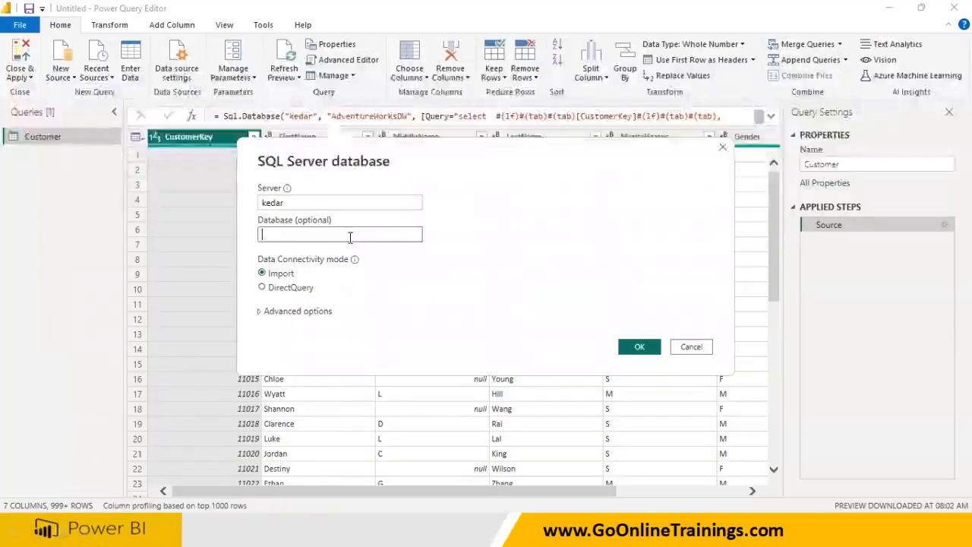
pyautogui.hotkey('ctrl', 'v')
# Expand the connection's advanced options, switch to SQL Server Management Studio, and copy the complete Product SELECT statement with its subcategory and category joins
pyautogui.click(293, 311)
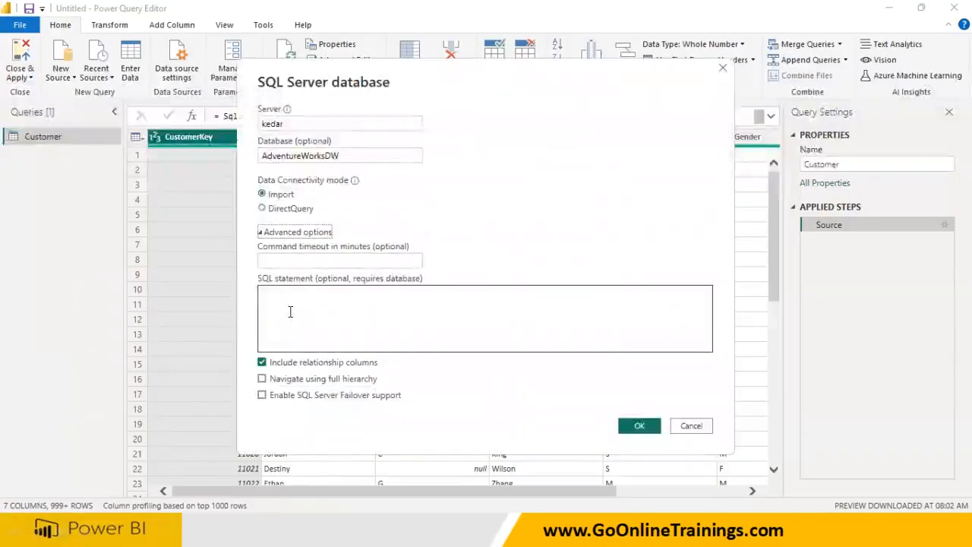
pyautogui.click(297, 313)
pyautogui.hotkey('alt', 'Tab')
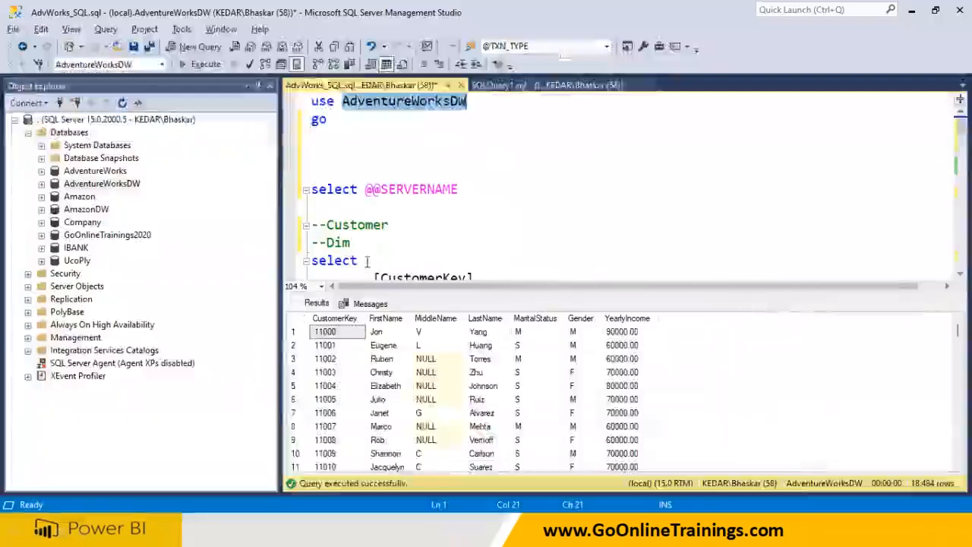
pyautogui.hotkey('ctrl', 'r')
pyautogui.scroll(-3, 380, 250)
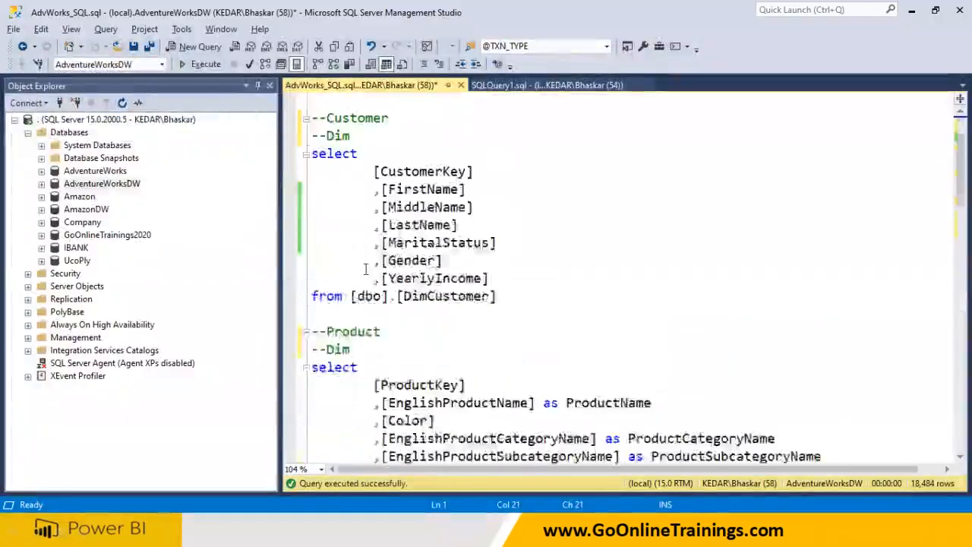
pyautogui.moveTo(313, 314); pyautogui.dragTo(326, 334)
pyautogui.scroll(-4, 326, 334)
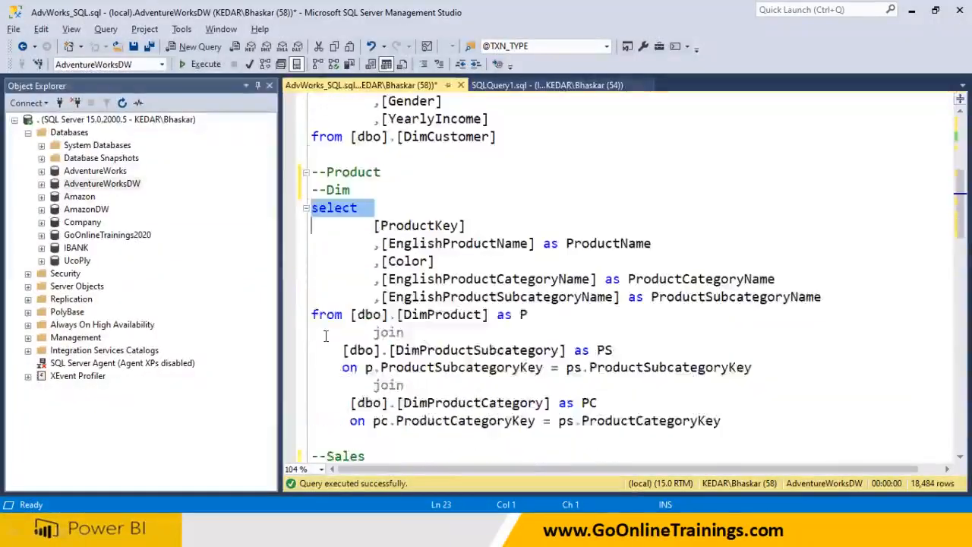
pyautogui.keyDown('shift'); pyautogui.click(724, 314); pyautogui.keyUp('shift')
pyautogui.scroll(2, 723, 313)
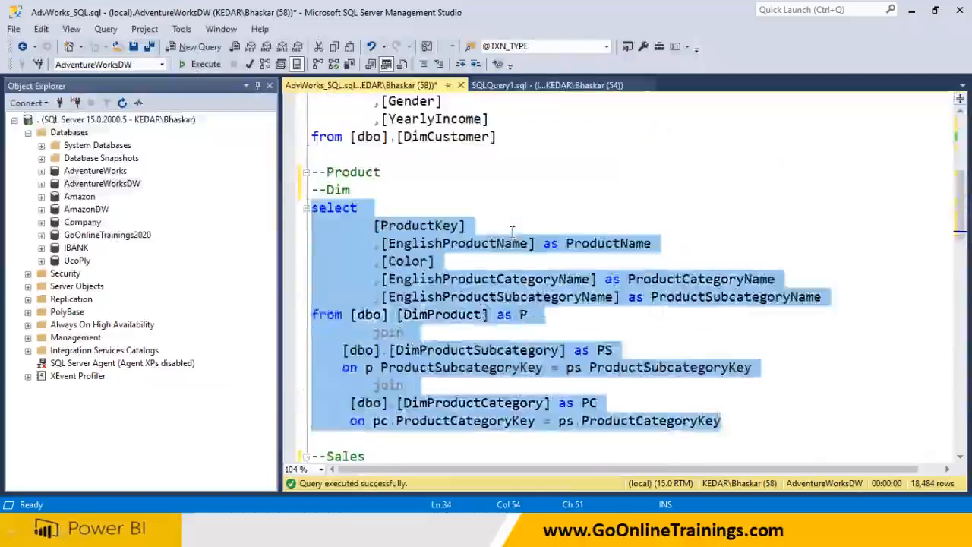
pyautogui.rightClick(416, 259)
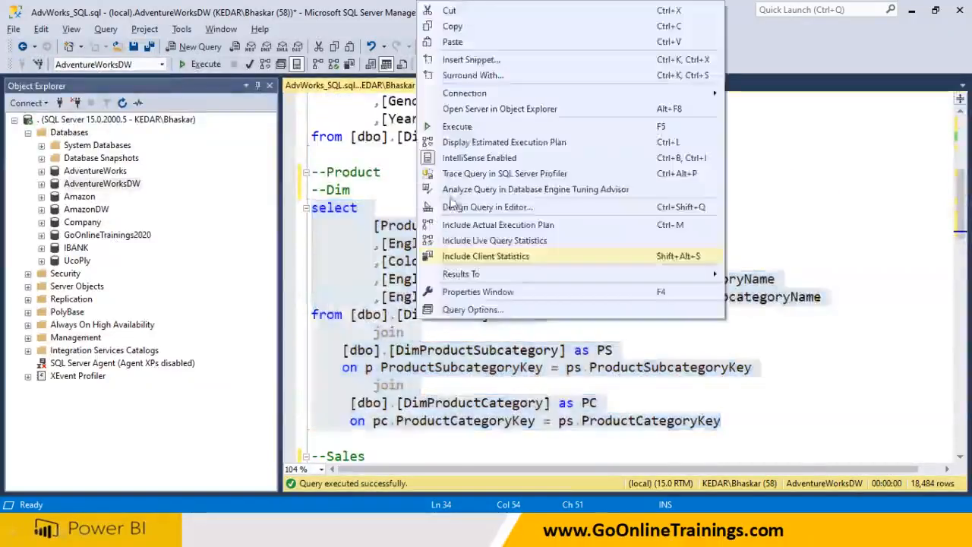
pyautogui.click(454, 26)
# Back in Power Query Editor, paste the copied Product query as the connection's SQL statement and load it in Import mode
pyautogui.press('super')
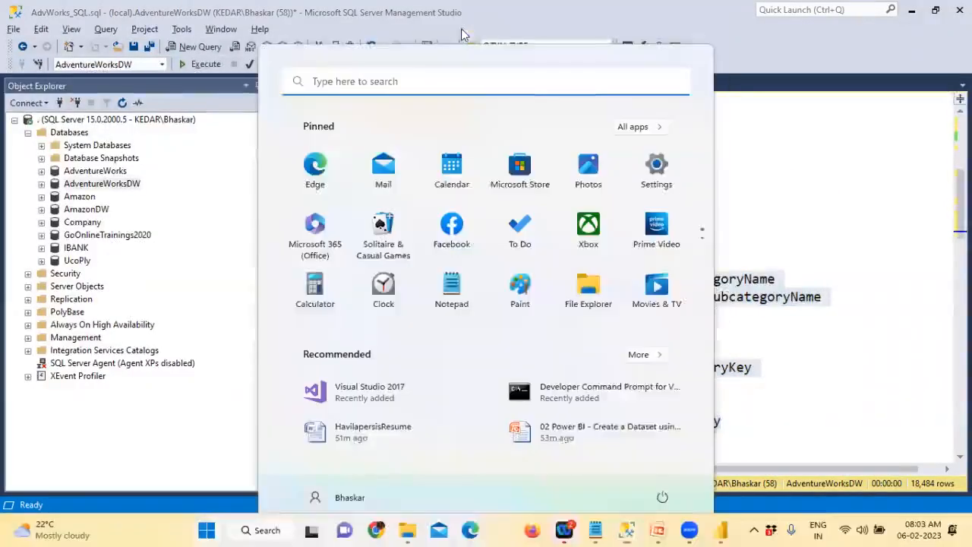
pyautogui.press('Escape')
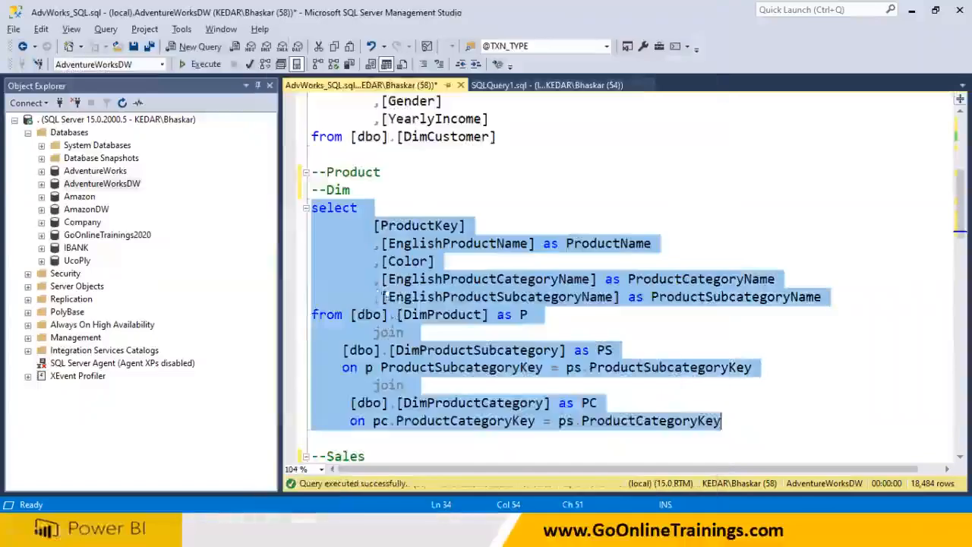
pyautogui.press('super')
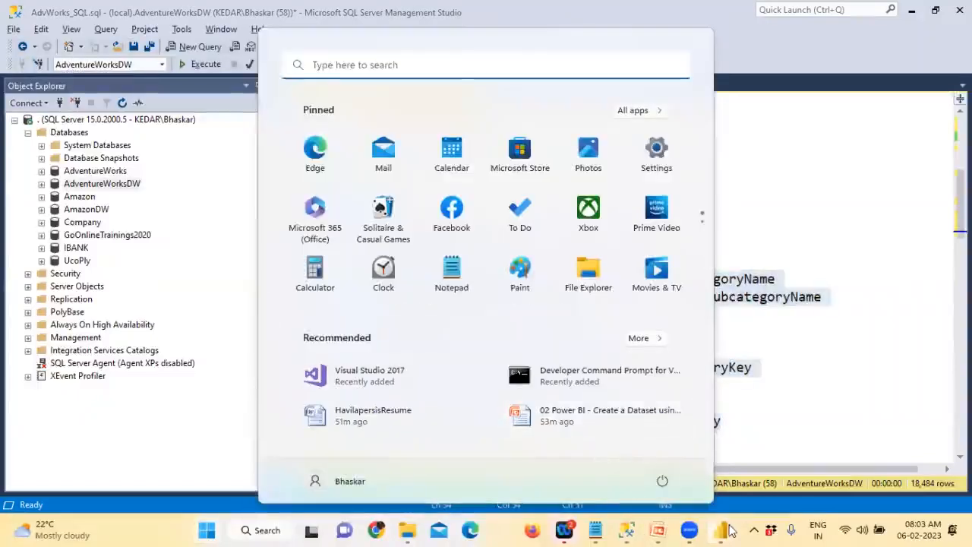
pyautogui.moveTo(725, 530)
pyautogui.click(764, 472)
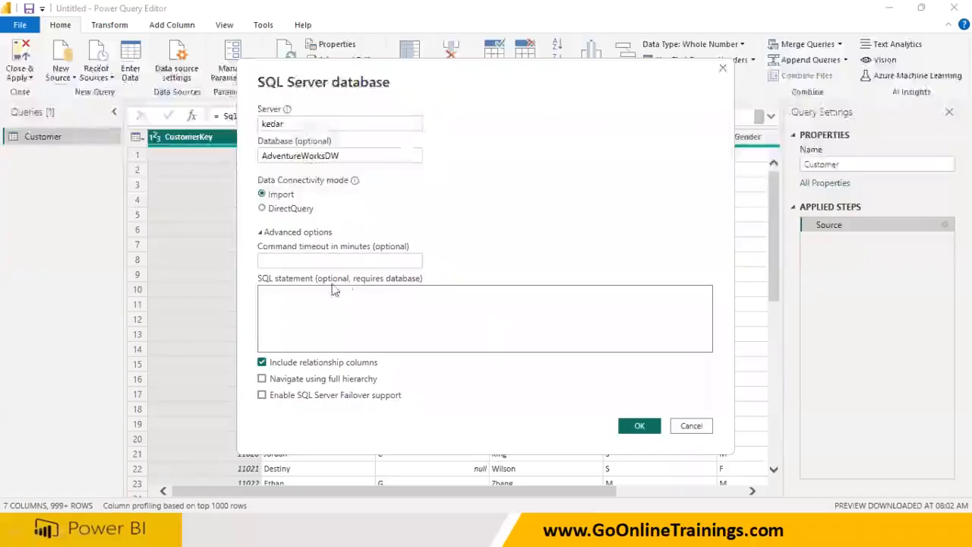
pyautogui.click(313, 303)
pyautogui.hotkey('ctrl', 'v')
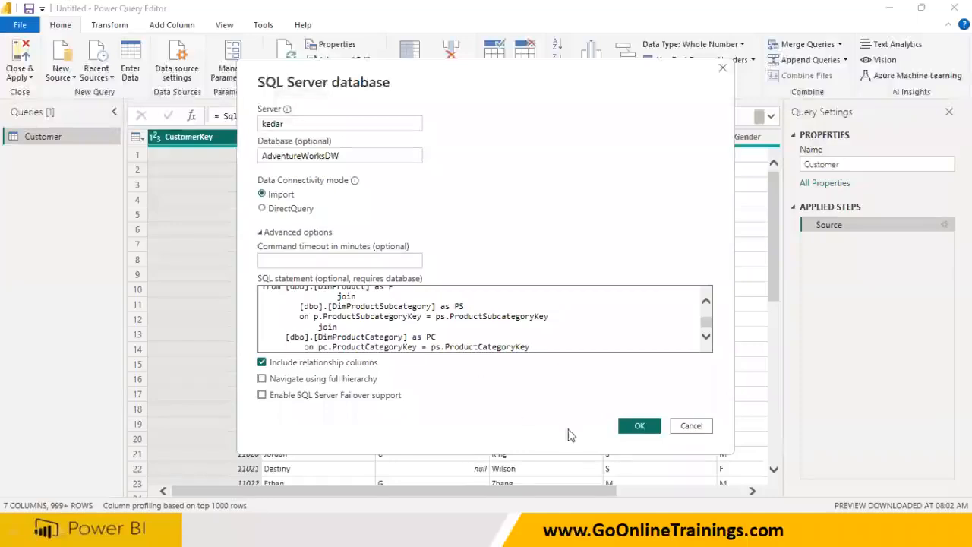
pyautogui.click(637, 427)
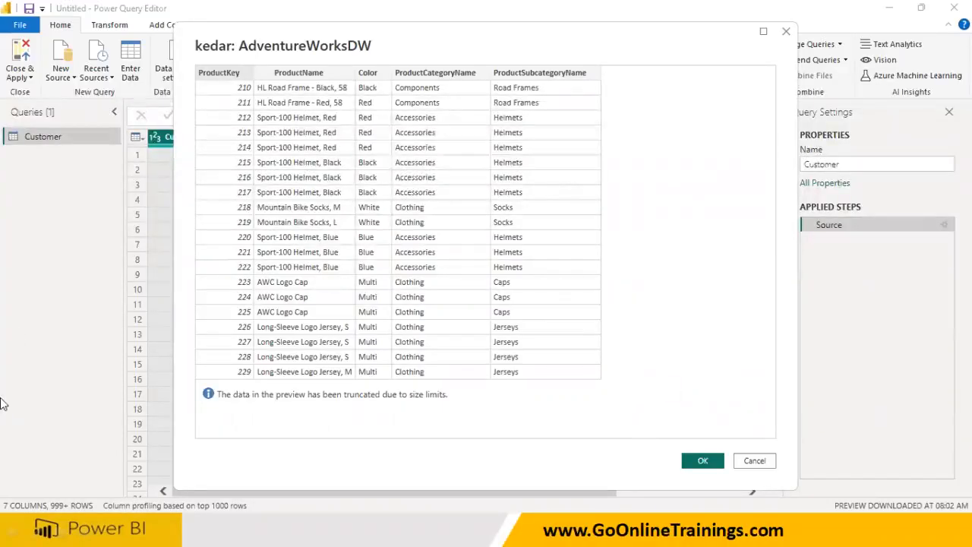
pyautogui.click(703, 462)
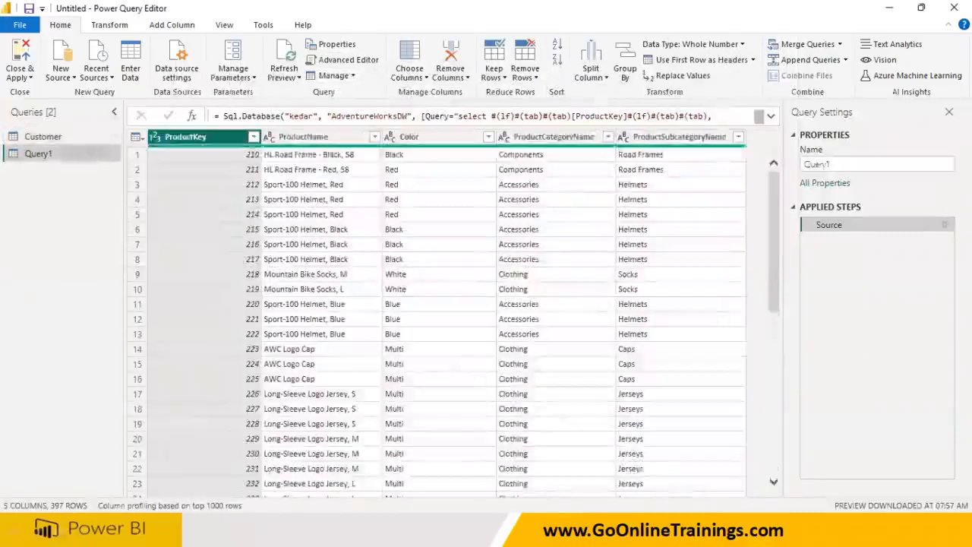
# Rename the newly loaded query as Product
pyautogui.doubleClick(845, 165)
pyautogui.write('Fi')
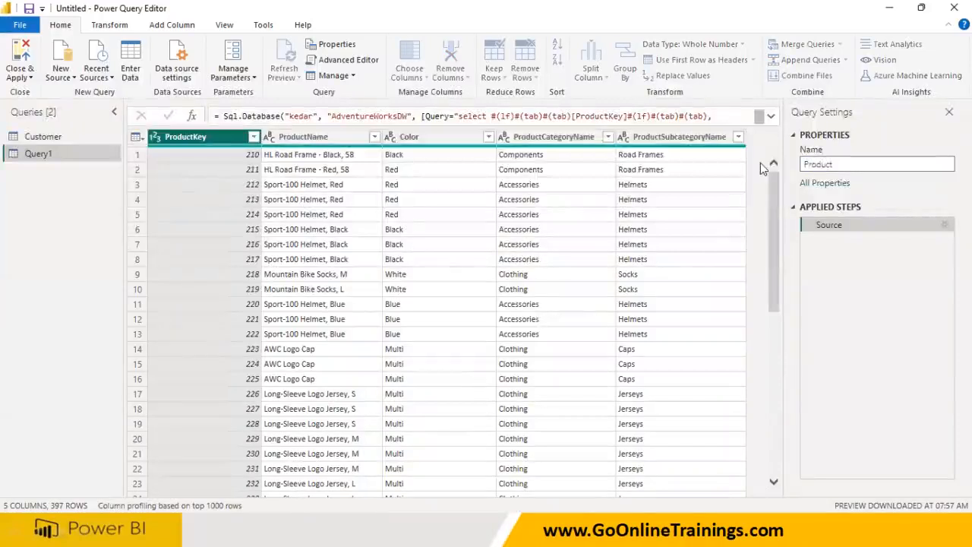
pyautogui.press('Return')
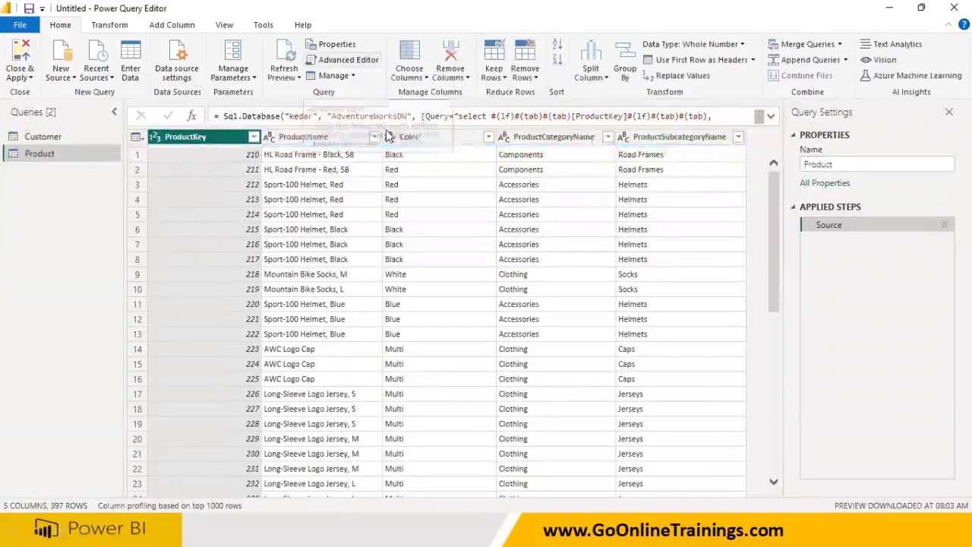
# Review the SQL statement in the Customer query's Source step settings, and close them without changes
pyautogui.click(45, 139)
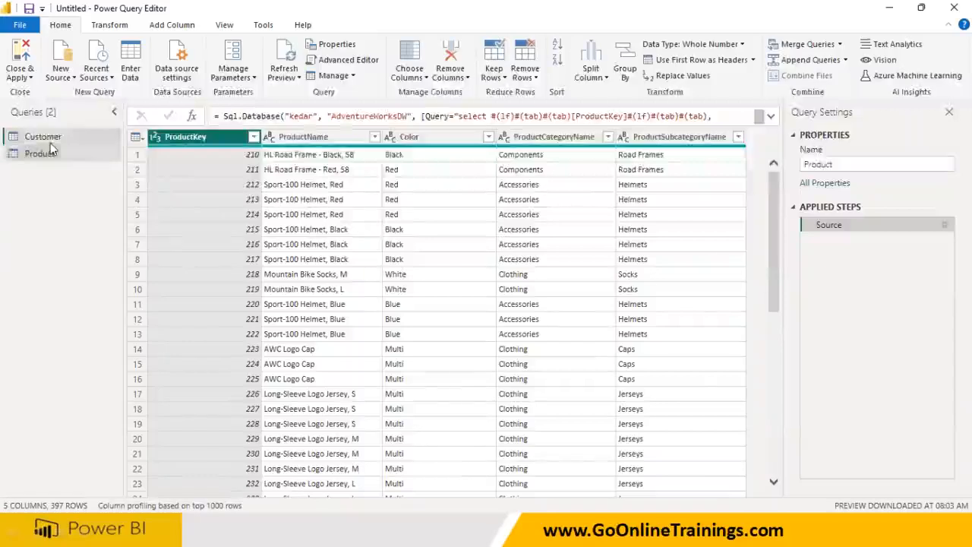
pyautogui.click(47, 155)
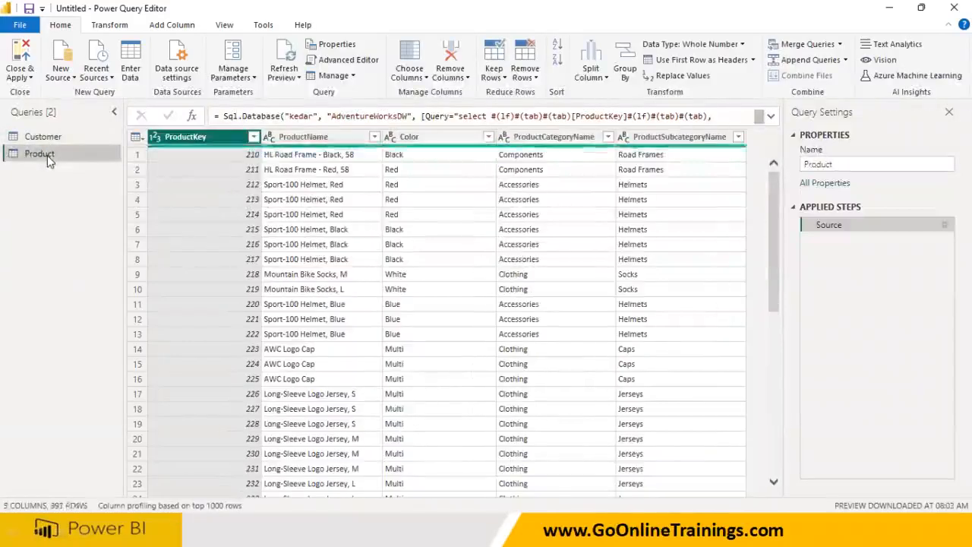
pyautogui.click(51, 140)
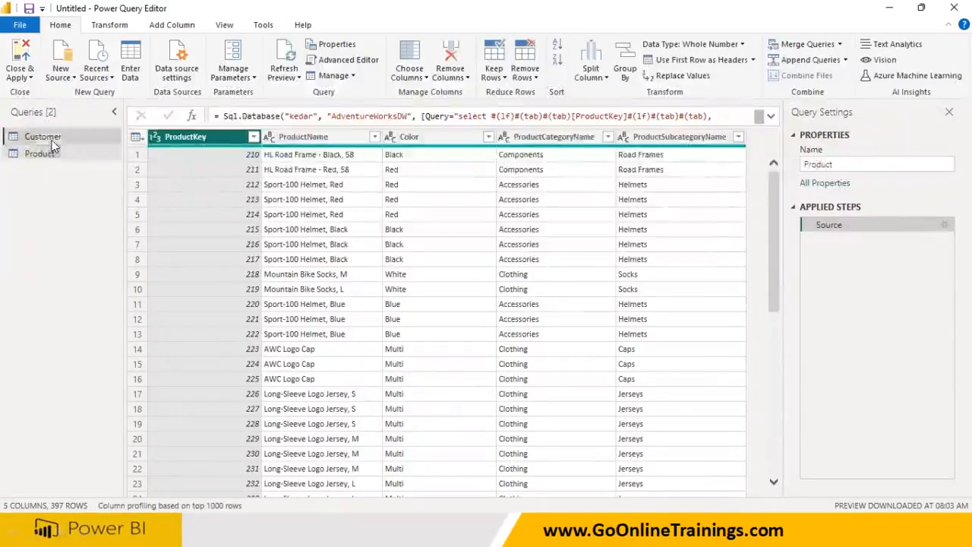
pyautogui.click(944, 227)
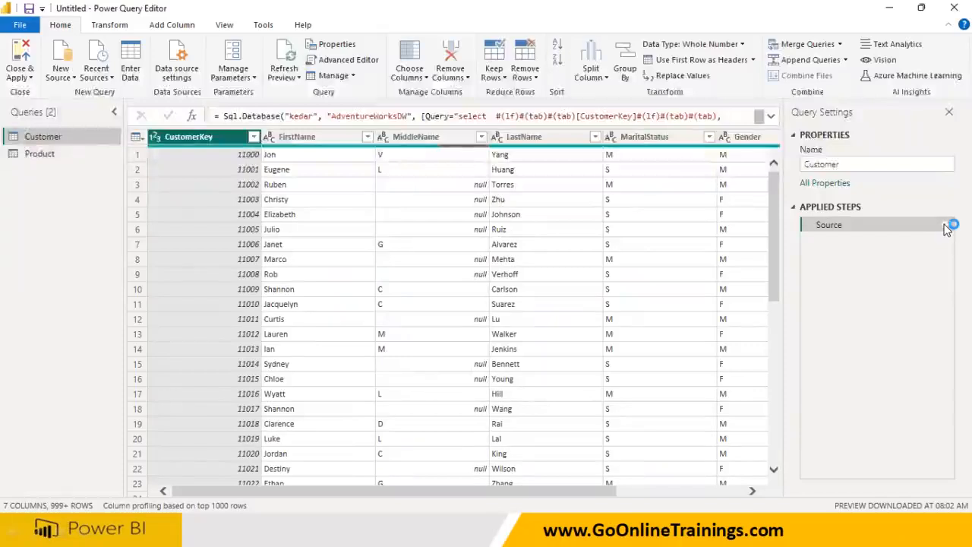
pyautogui.moveTo(416, 293); pyautogui.dragTo(283, 268)
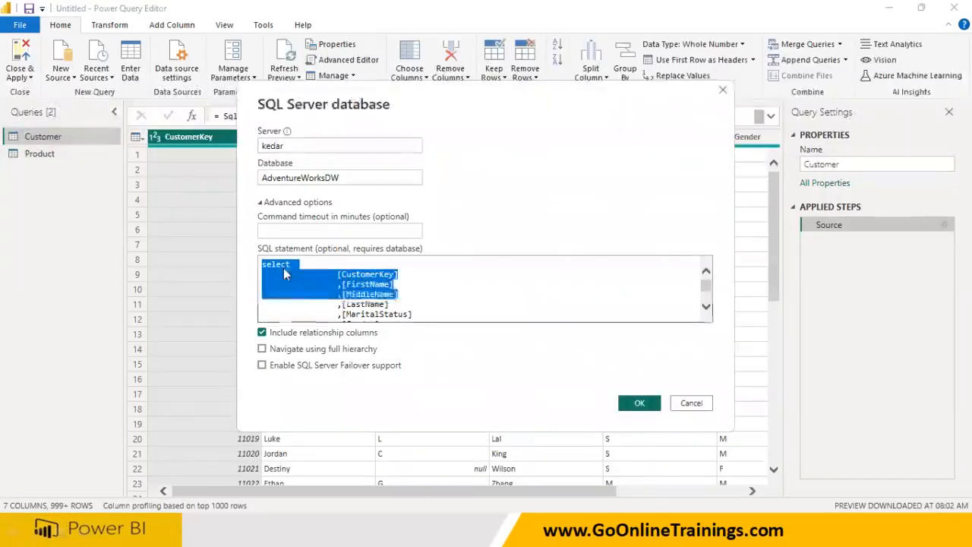
pyautogui.click(700, 409)
# Review the column list, including Color, in the SQL statement of the Product query's Source step settings
pyautogui.click(39, 155)
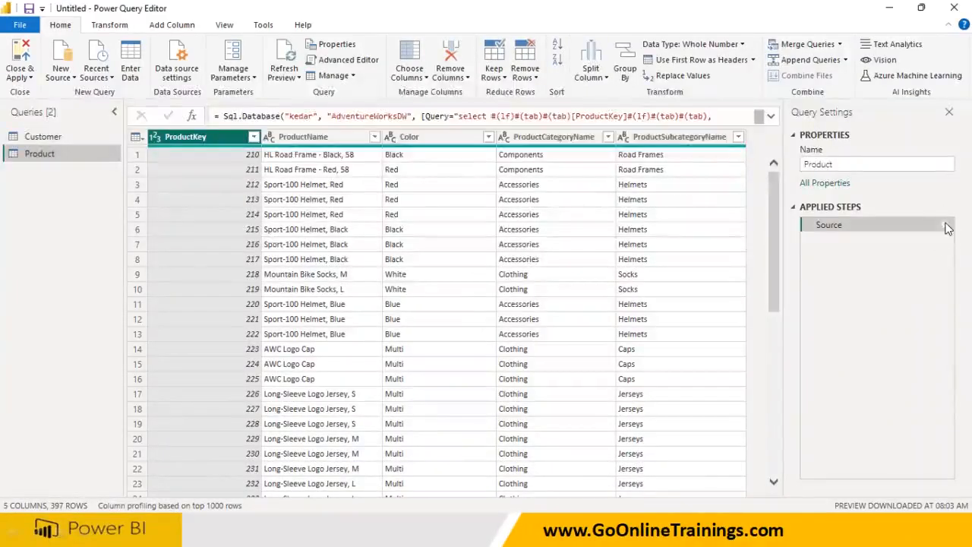
pyautogui.click(946, 225)
pyautogui.scroll(-1, 623, 282)
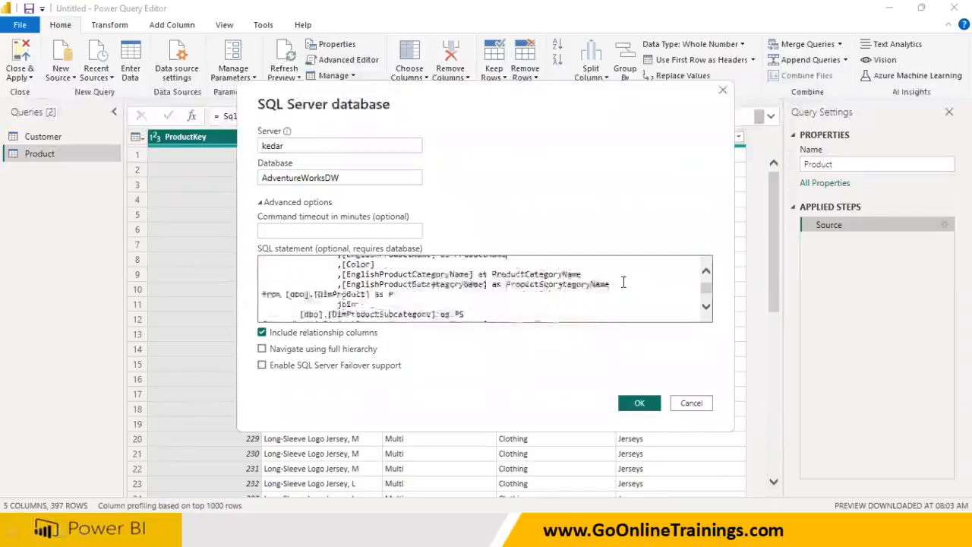
pyautogui.scroll(1, 623, 281)
pyautogui.moveTo(340, 284); pyautogui.dragTo(375, 285)
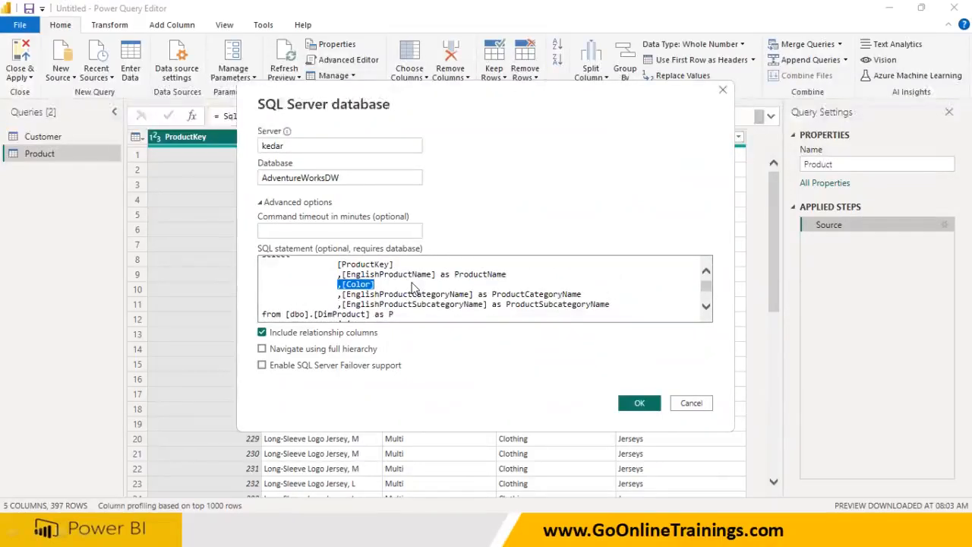
pyautogui.click(379, 287)
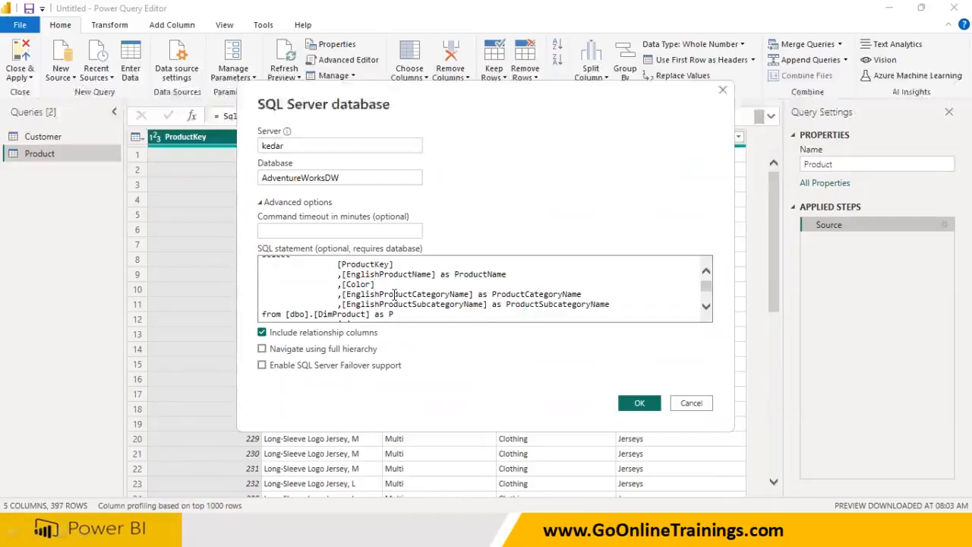
pyautogui.click(639, 404)
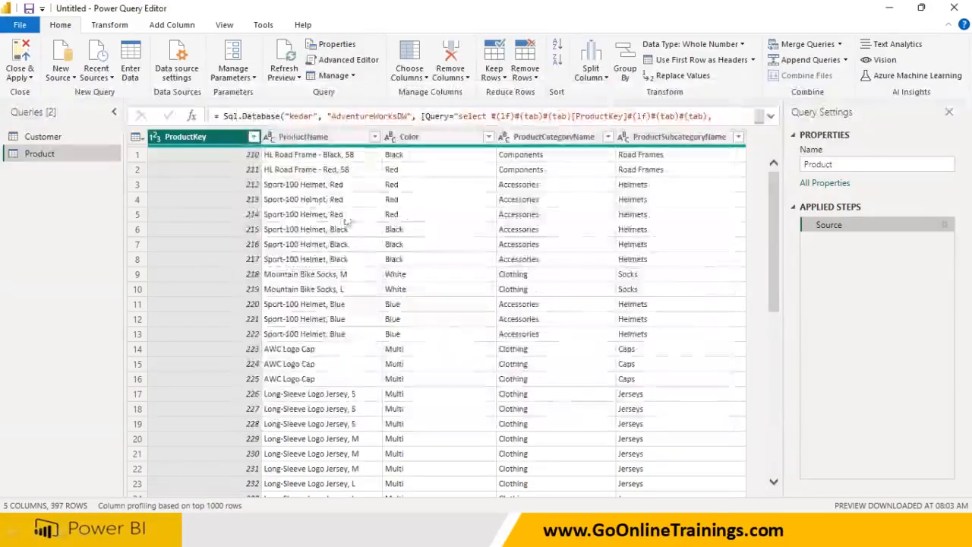